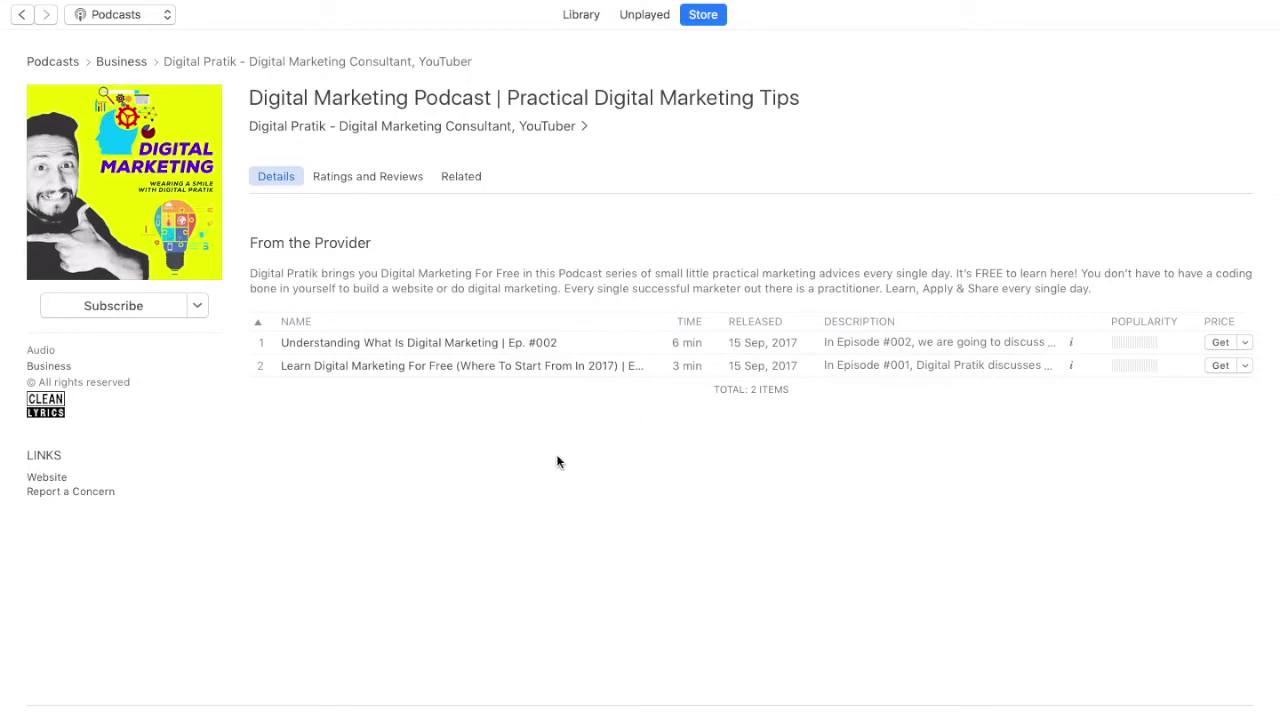
# Switch from the iTunes podcast listing to Safari and review the existing Digital Marketing profile on SoundCloud.
pyautogui.press('super+Tab')
pyautogui.press('super+Tab')
pyautogui.press('super+Tab')
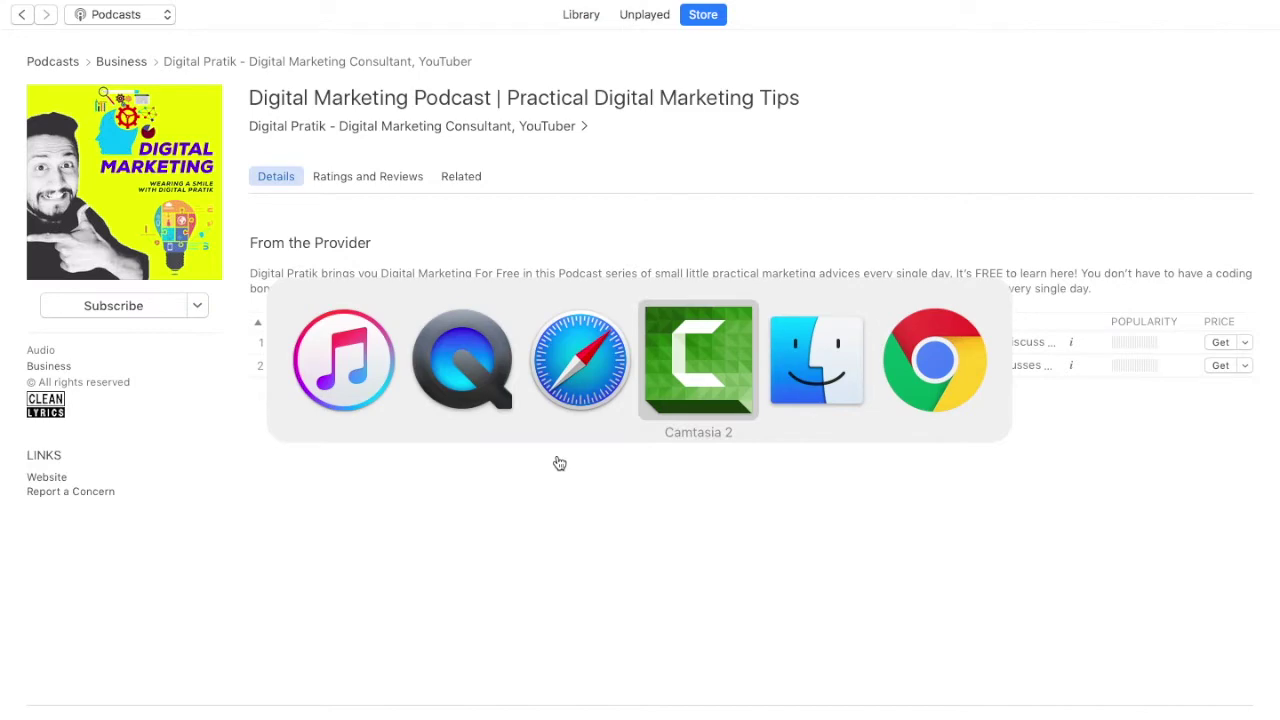
pyautogui.press('super+Tab')
pyautogui.press('super+Tab')
pyautogui.press('super+Tab')
pyautogui.press('super+Tab')
pyautogui.press('super+Tab')
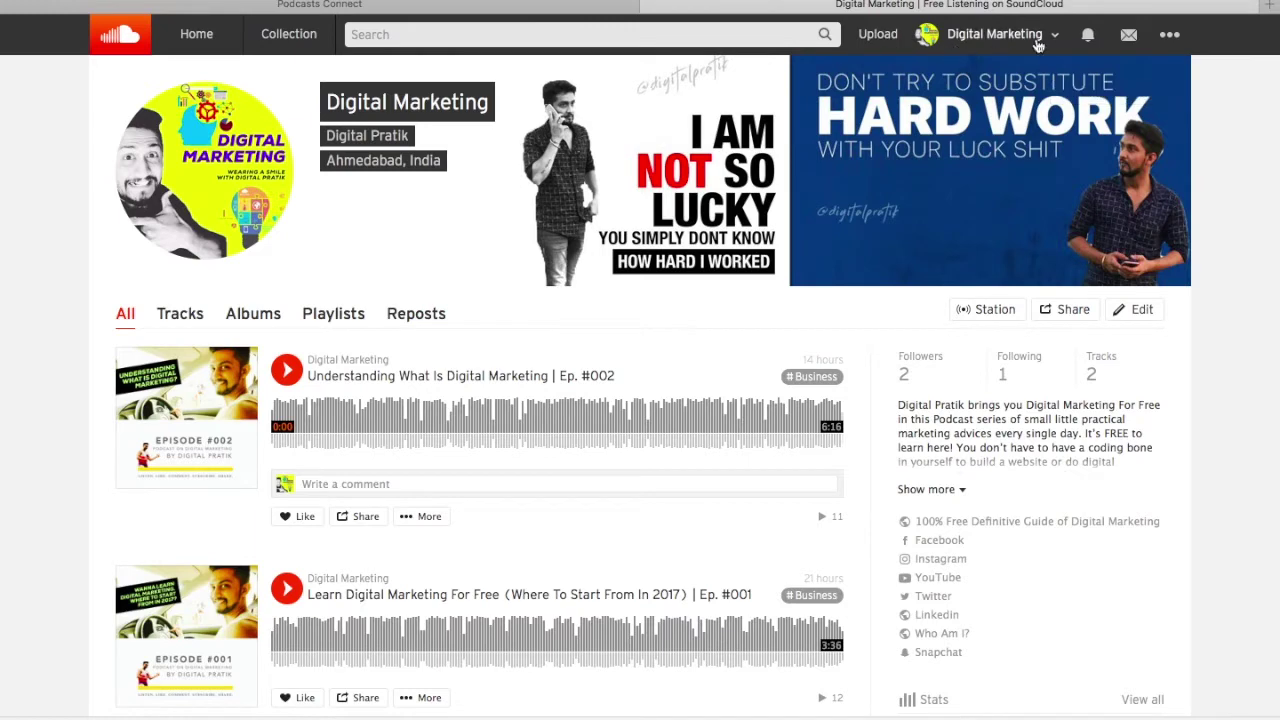
# Switch to Chrome and open the profile page of the new, empty SoundCloud account.
pyautogui.press('super+Tab')
pyautogui.press('super+Tab')
pyautogui.press('super+Tab')
pyautogui.press('super+Tab')
pyautogui.press('super+Tab')
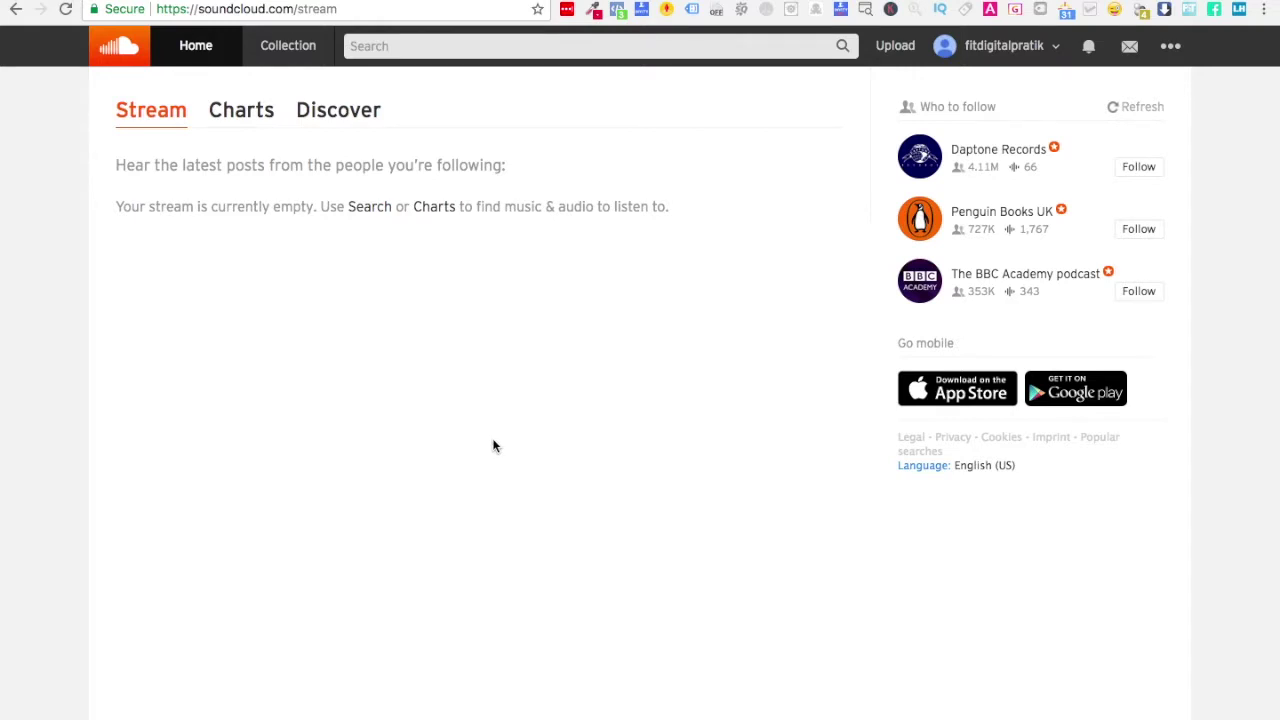
pyautogui.click(1168, 47)
pyautogui.click(963, 46)
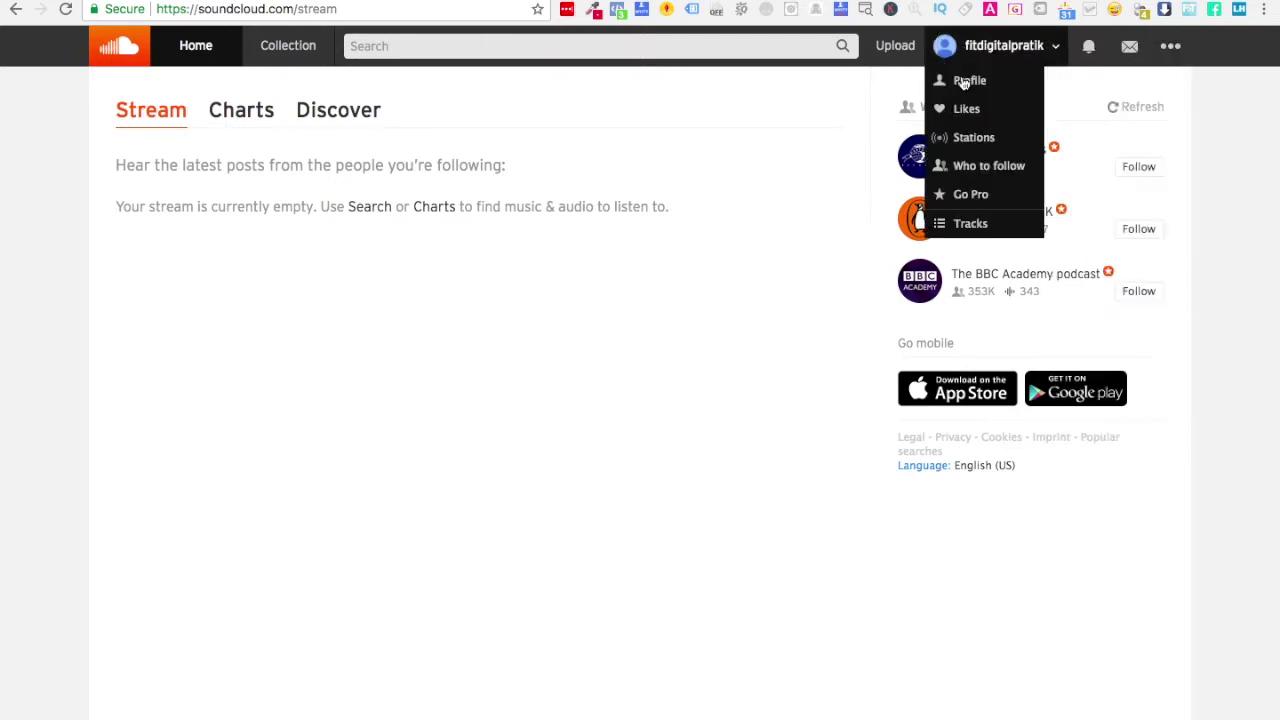
pyautogui.click(975, 86)
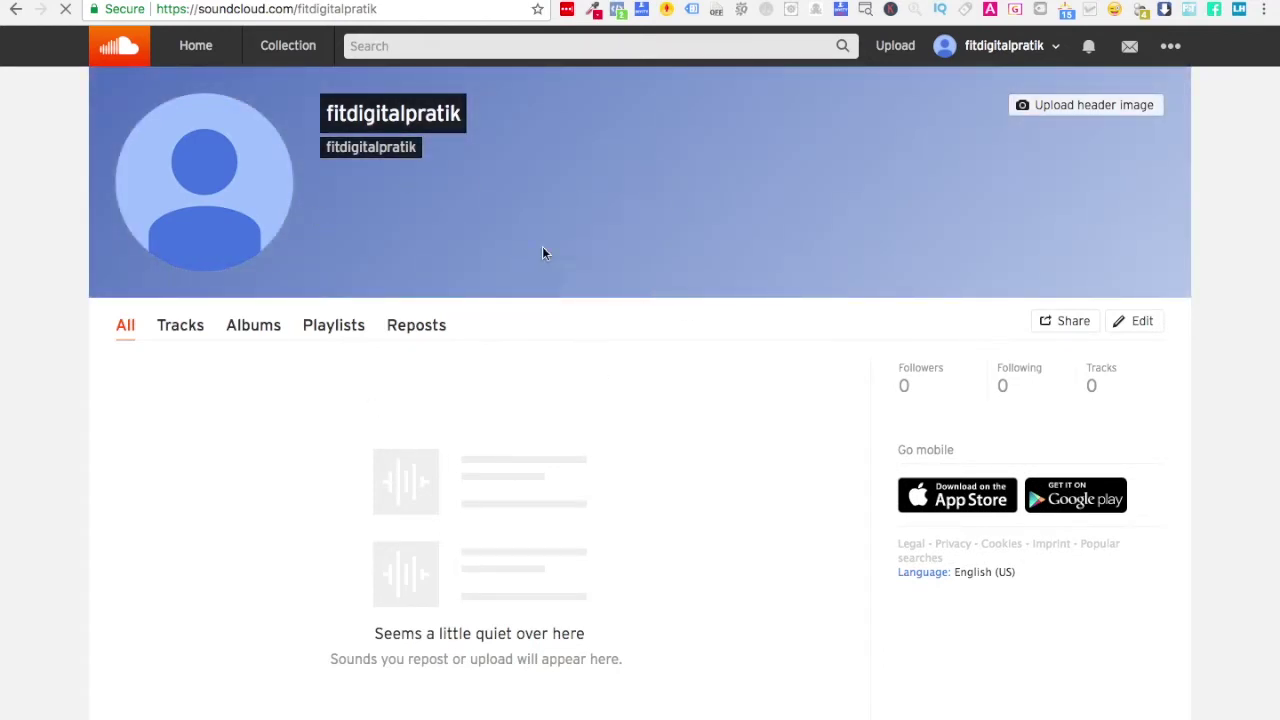
# Compare the existing Digital Marketing profile's picture and header in Safari with the new profile in Chrome.
pyautogui.press('super+Tab')
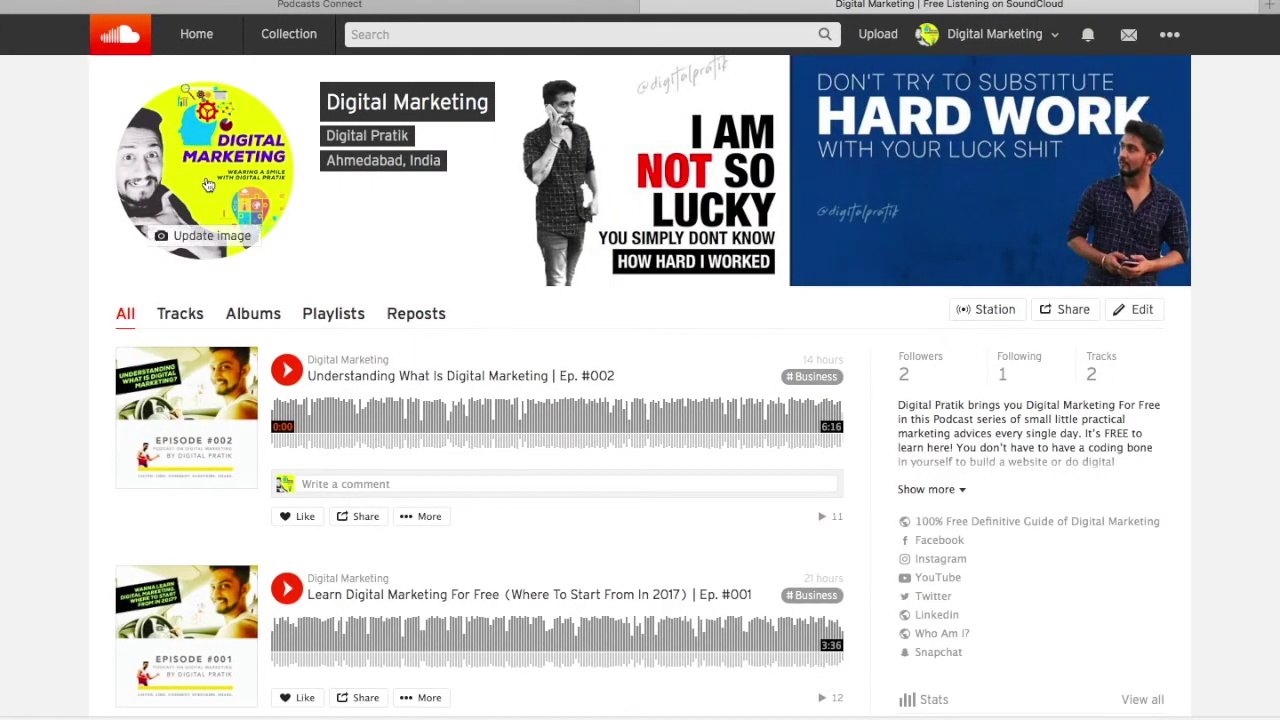
pyautogui.hotkey('ctrl', 'Right')
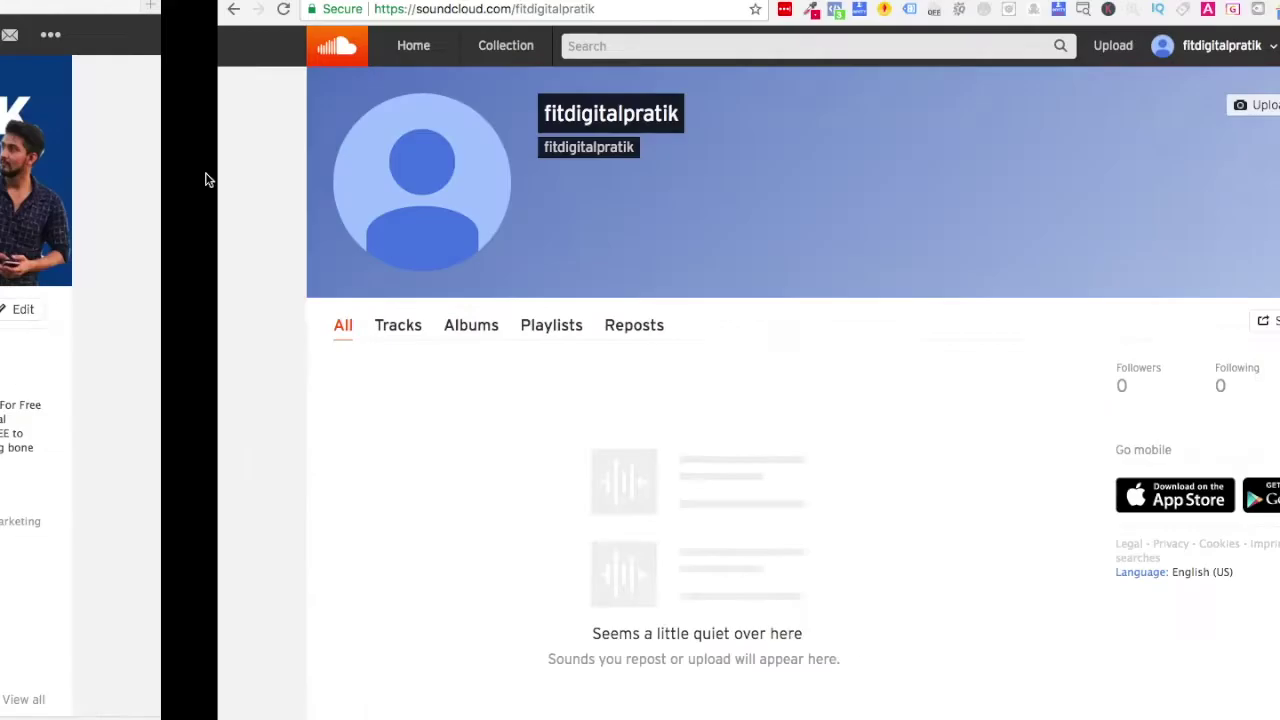
pyautogui.hotkey('ctrl', 'Left')
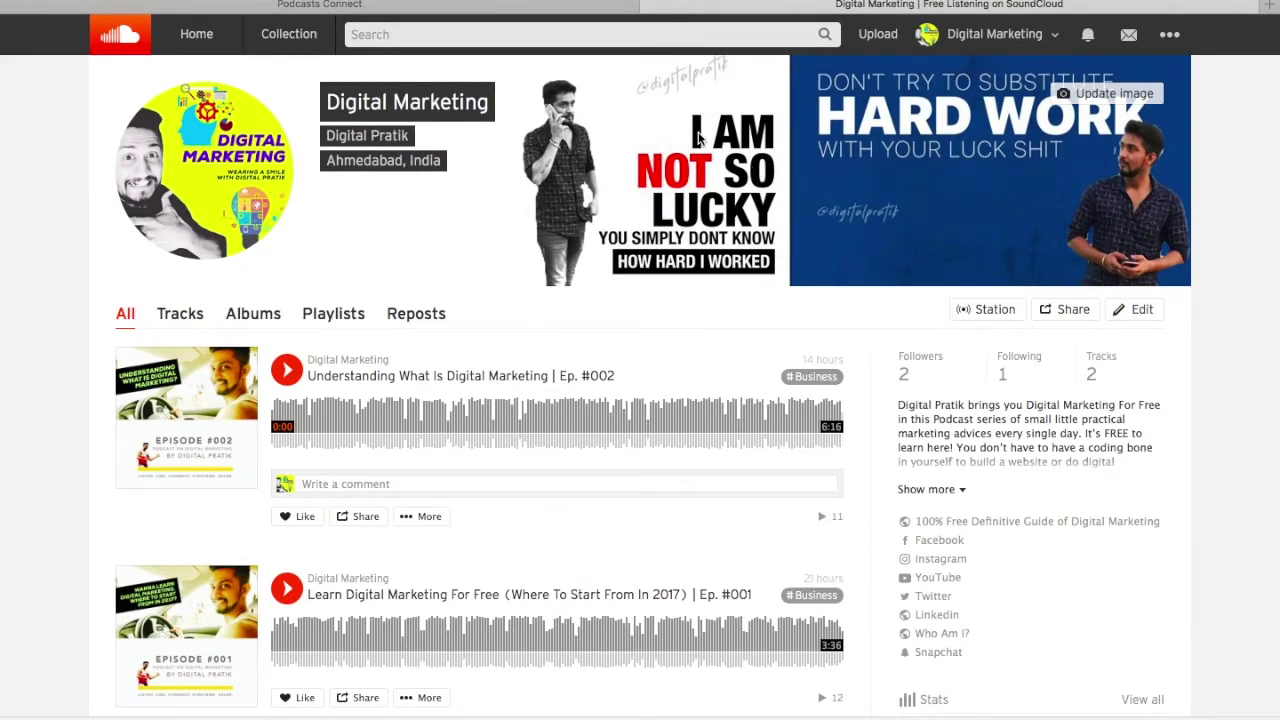
pyautogui.hotkey('ctrl', 'Right')
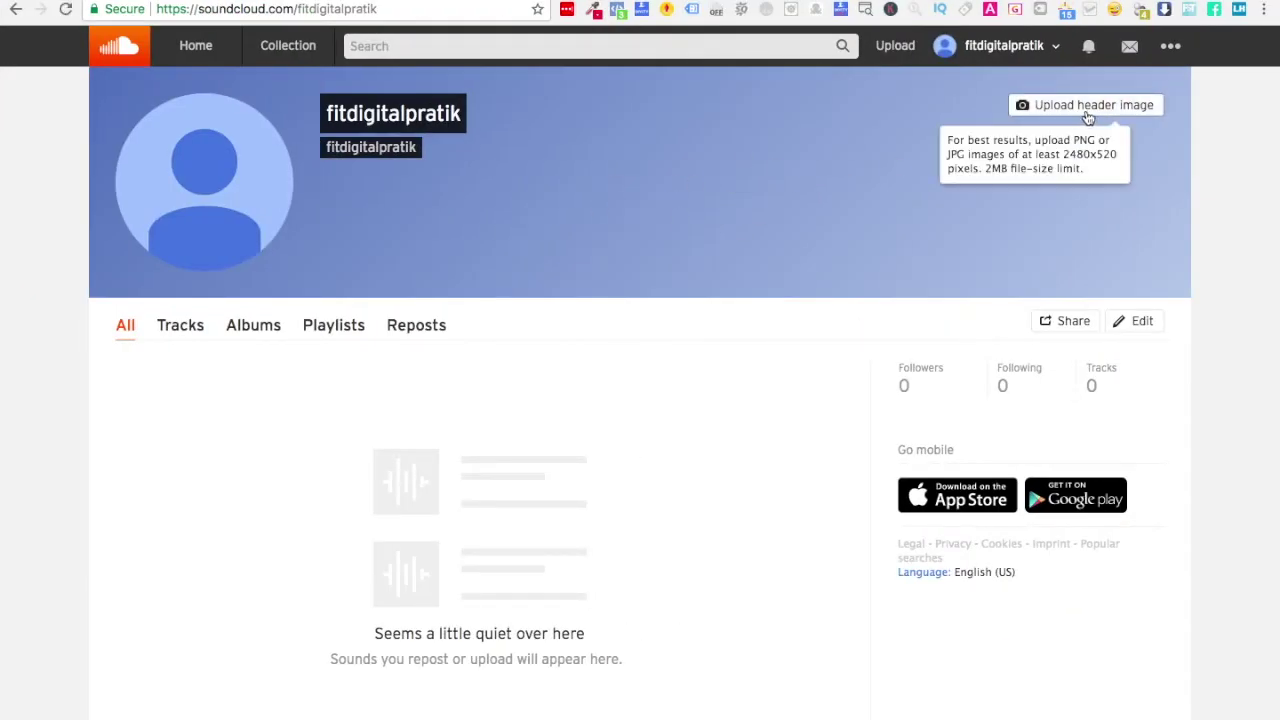
# Upload the Downloads image ending in "digital pratik 2.jpeg" as the new profile's header and save it.
pyautogui.moveTo(190, 229)
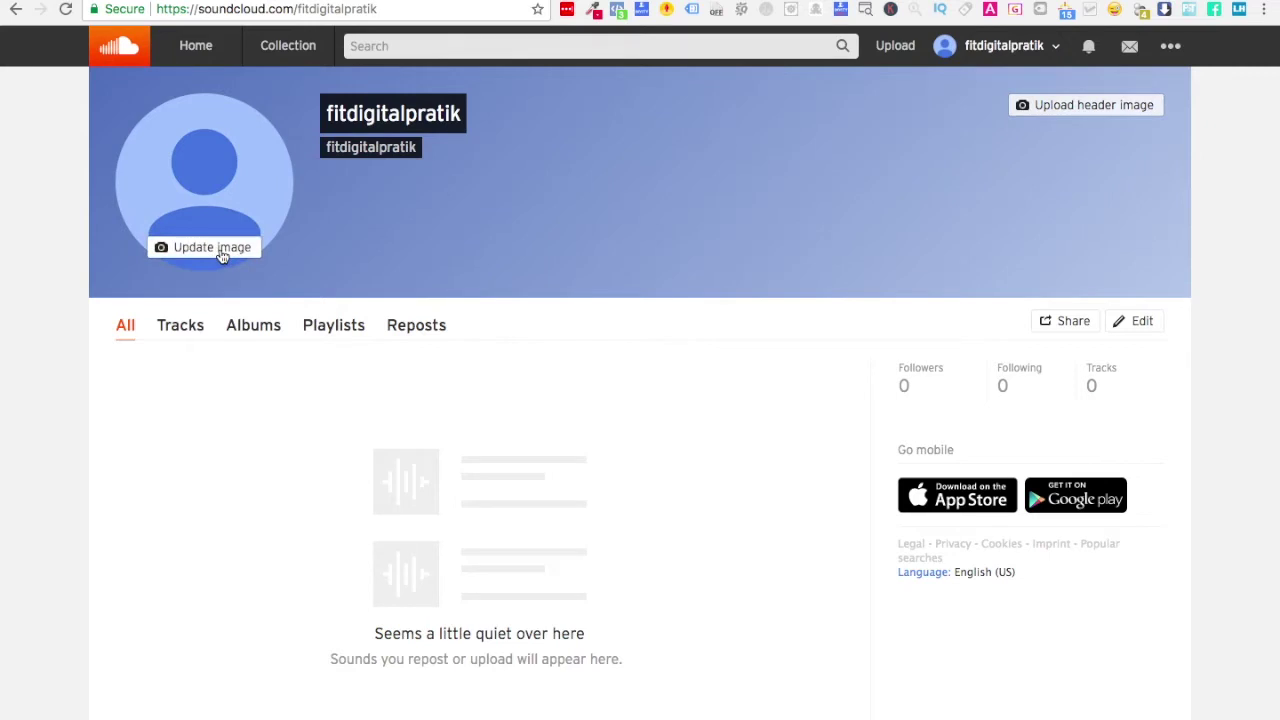
pyautogui.moveTo(1079, 110)
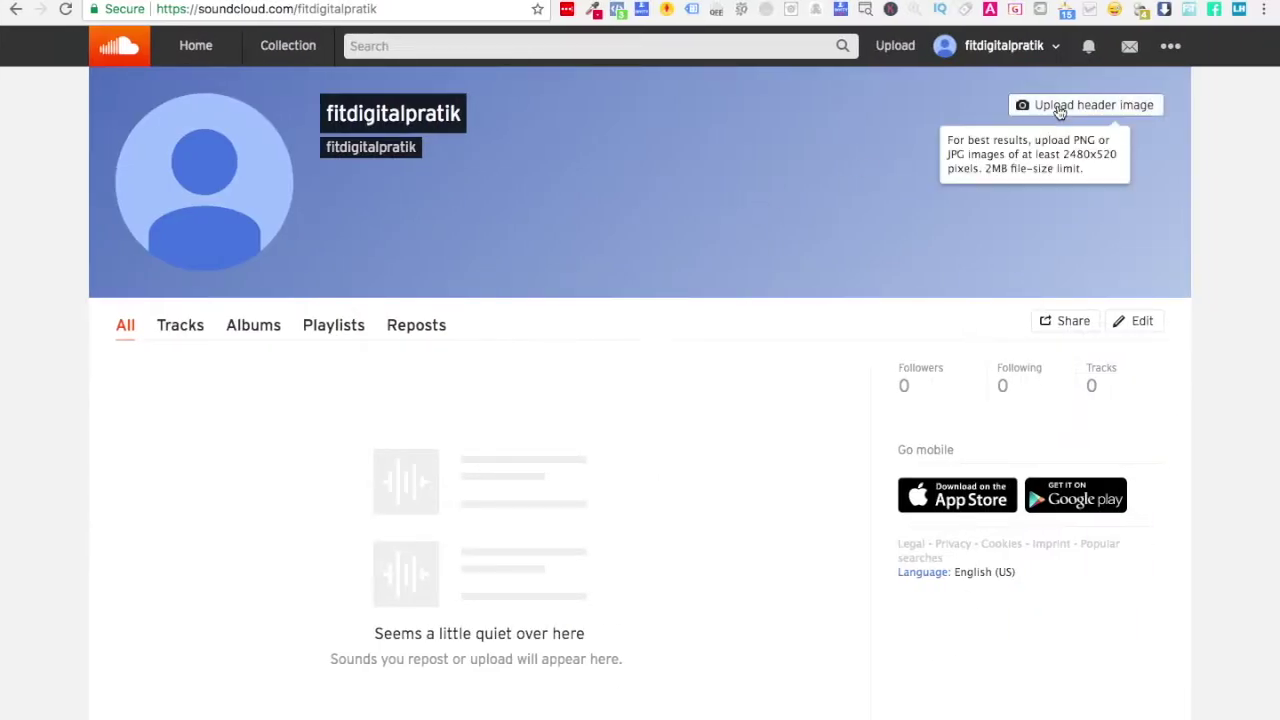
pyautogui.click(1057, 106)
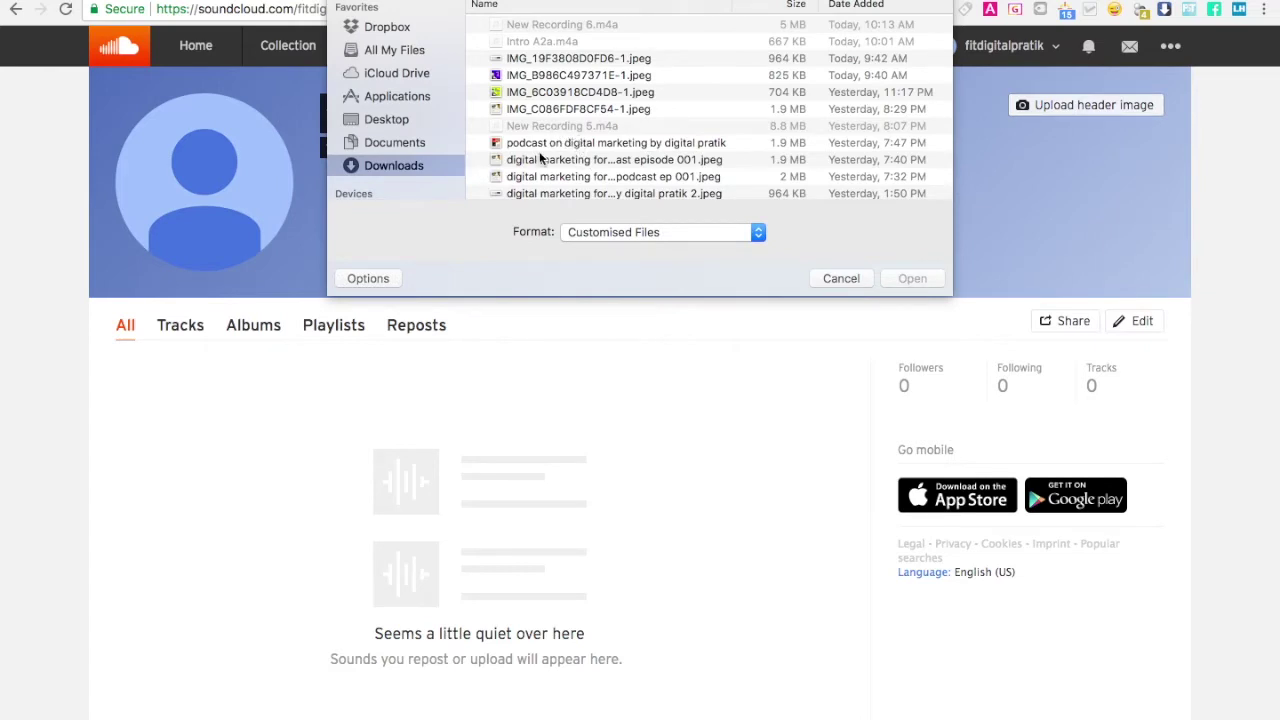
pyautogui.scroll(-3, 545, 155)
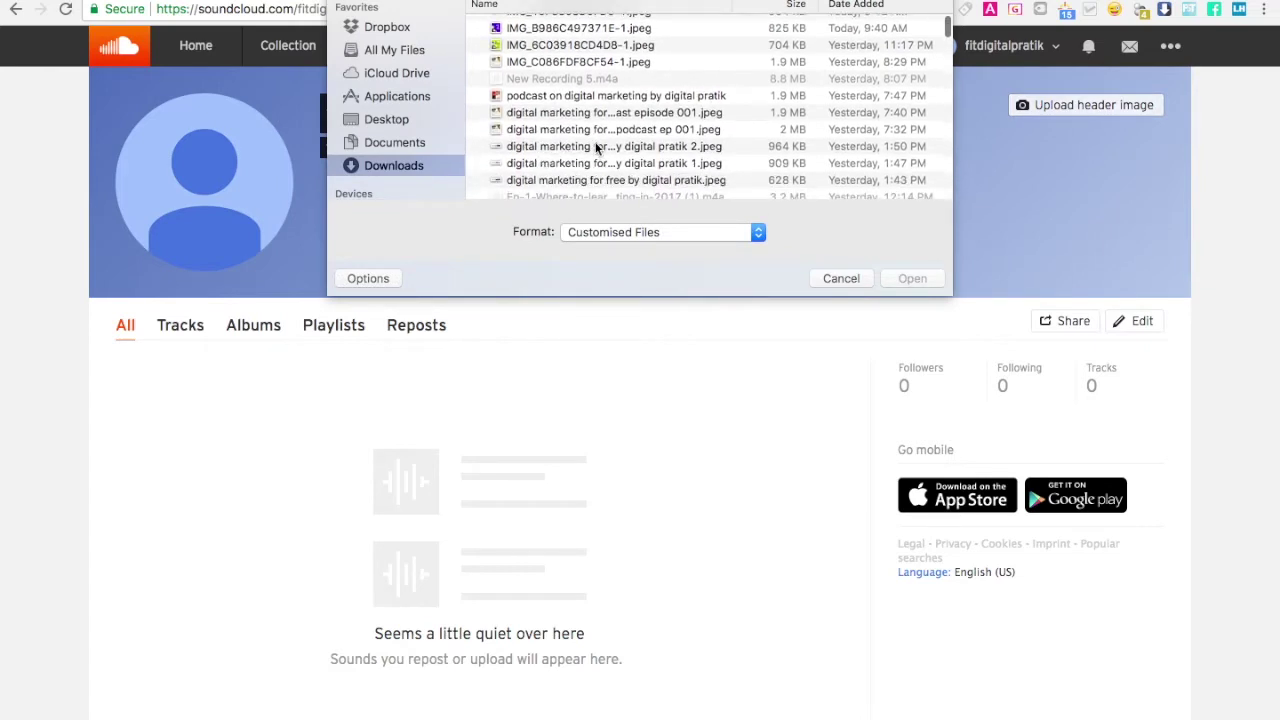
pyautogui.click(597, 148)
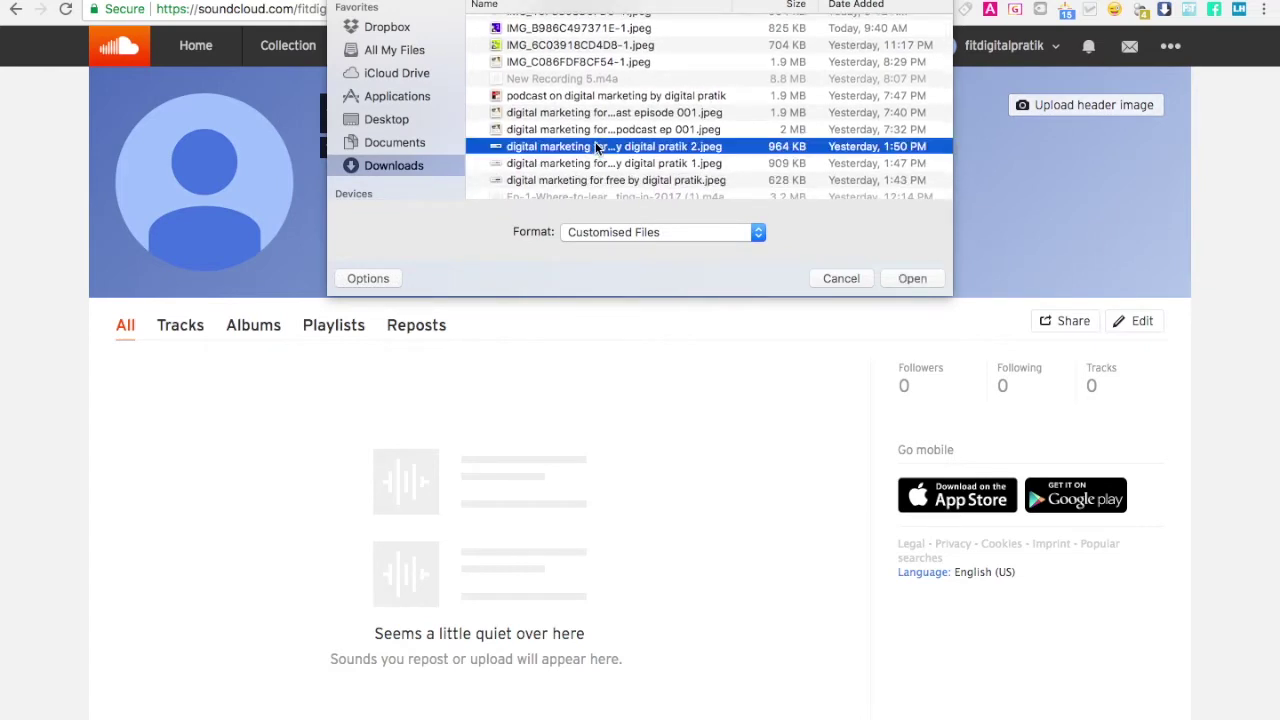
pyautogui.click(907, 279)
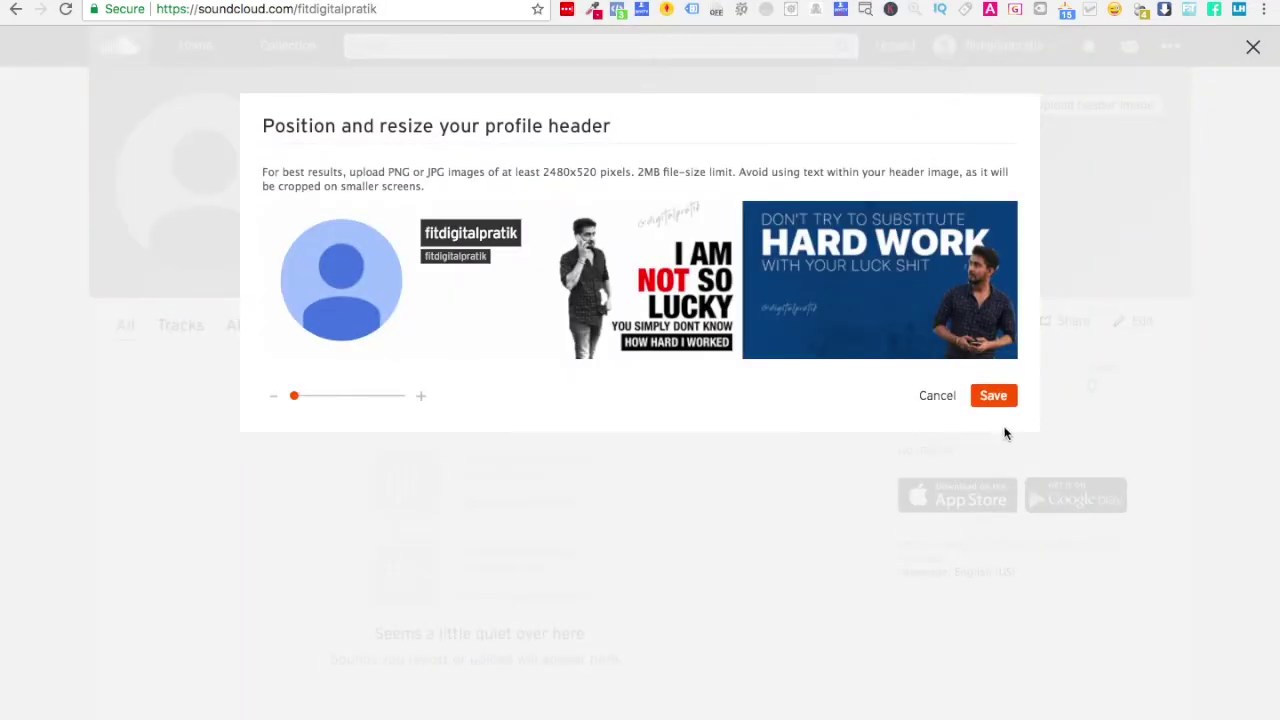
pyautogui.click(993, 398)
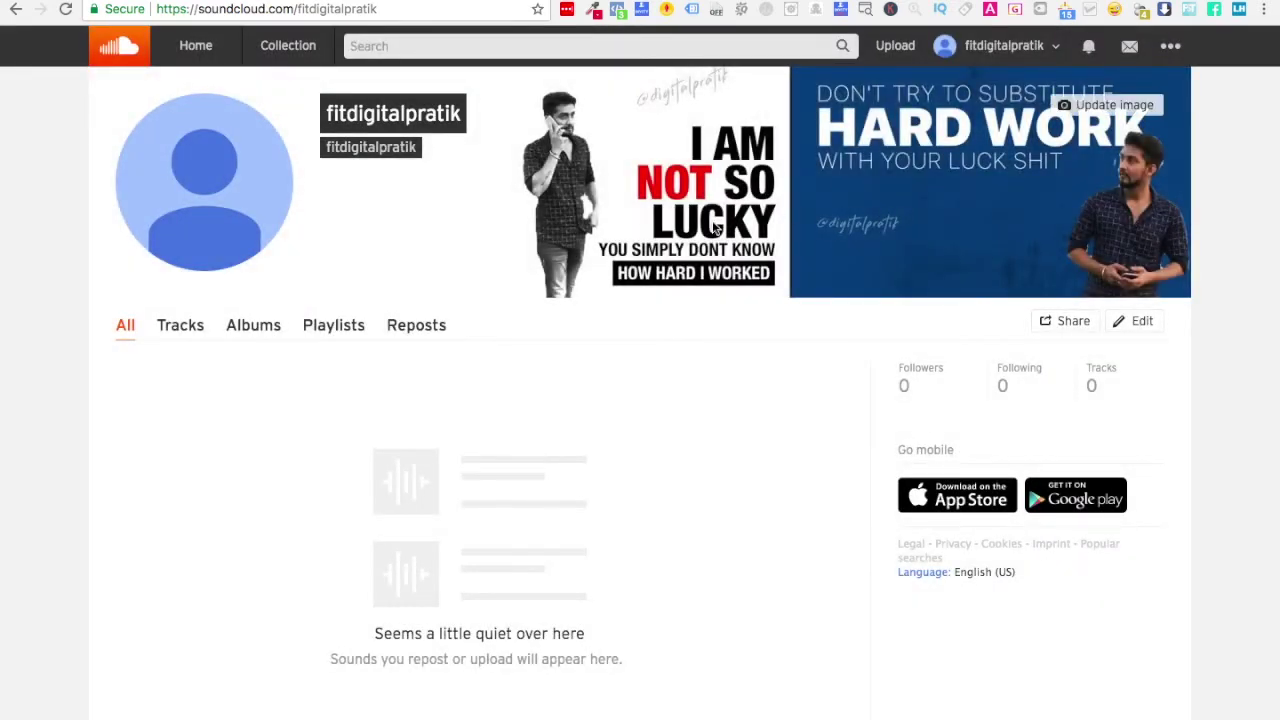
# Compare the Digital Marketing profile picture in Safari with the iTunes podcast artwork, and return to the new profile in Chrome.
pyautogui.moveTo(182, 215)
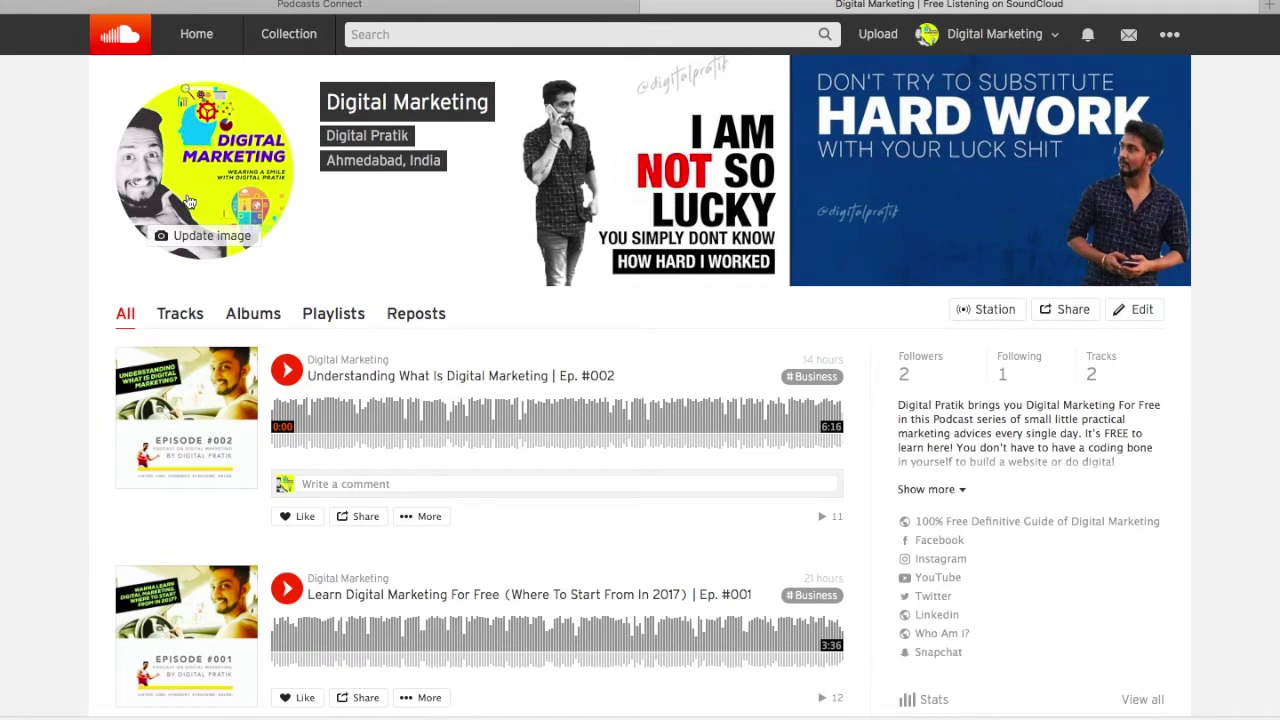
pyautogui.press('super+Tab')
pyautogui.press('super+Tab')
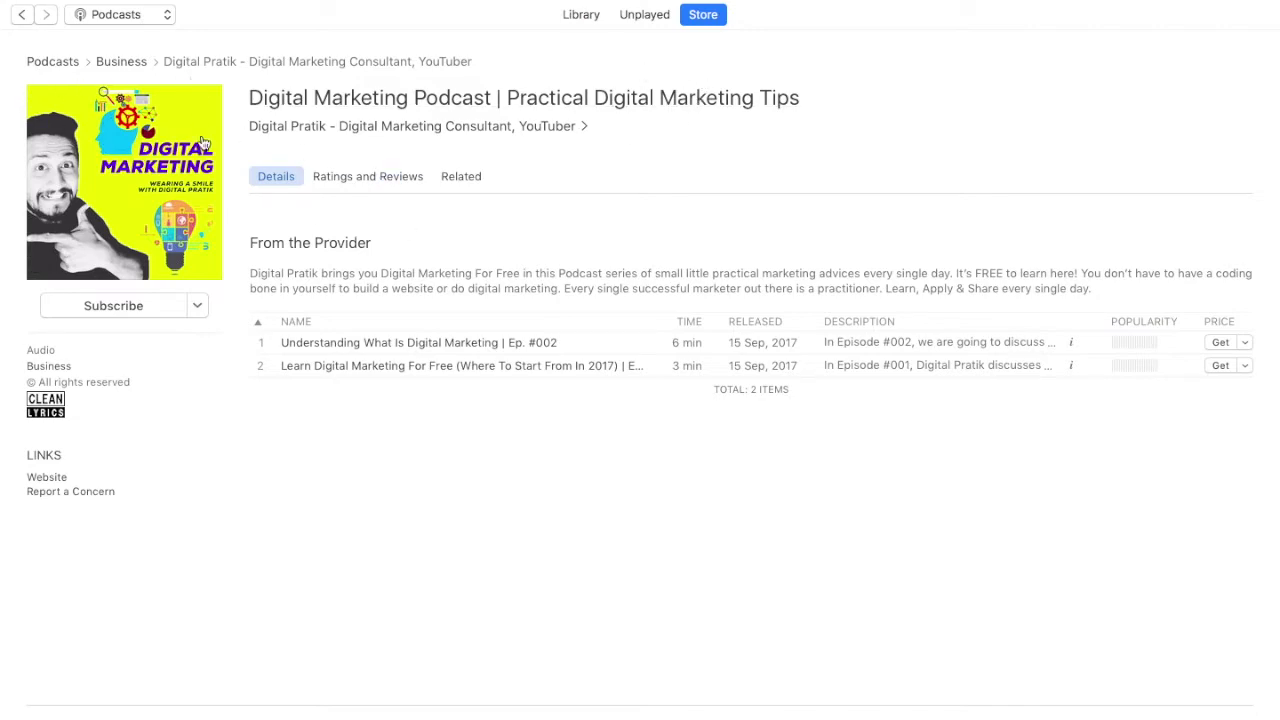
pyautogui.hotkey('ctrl', 'Right')
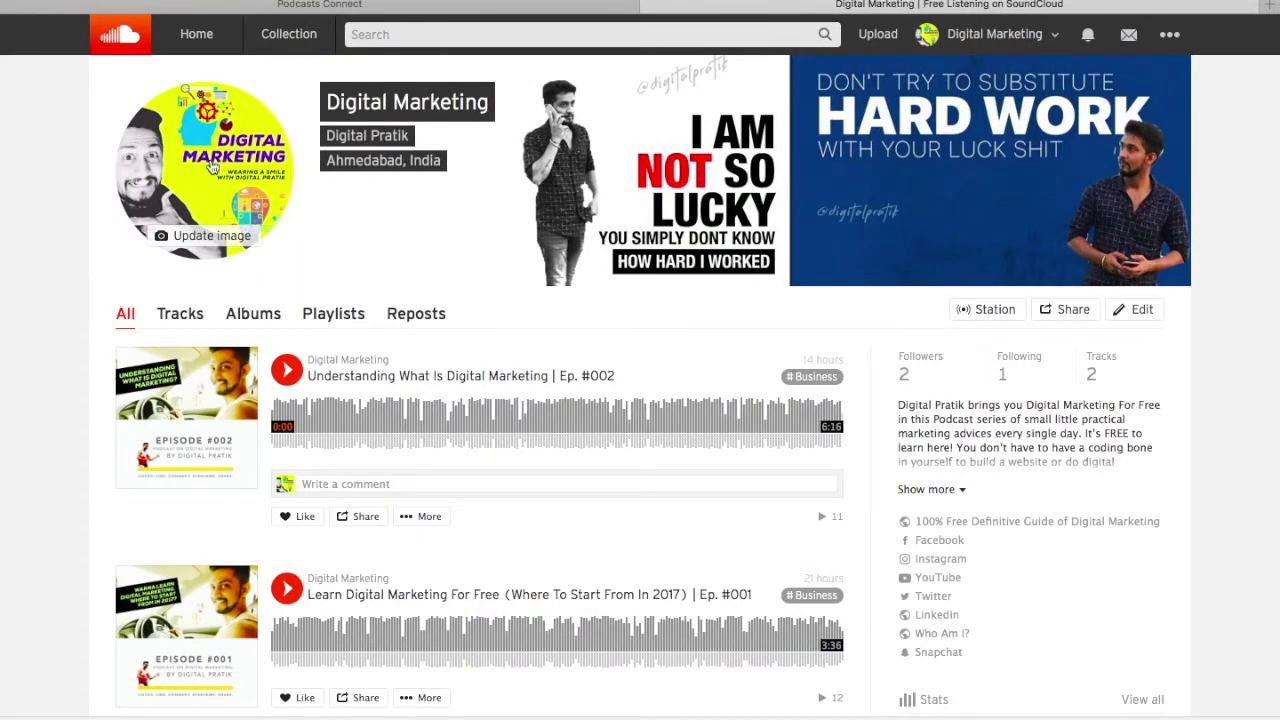
pyautogui.press('super+Tab')
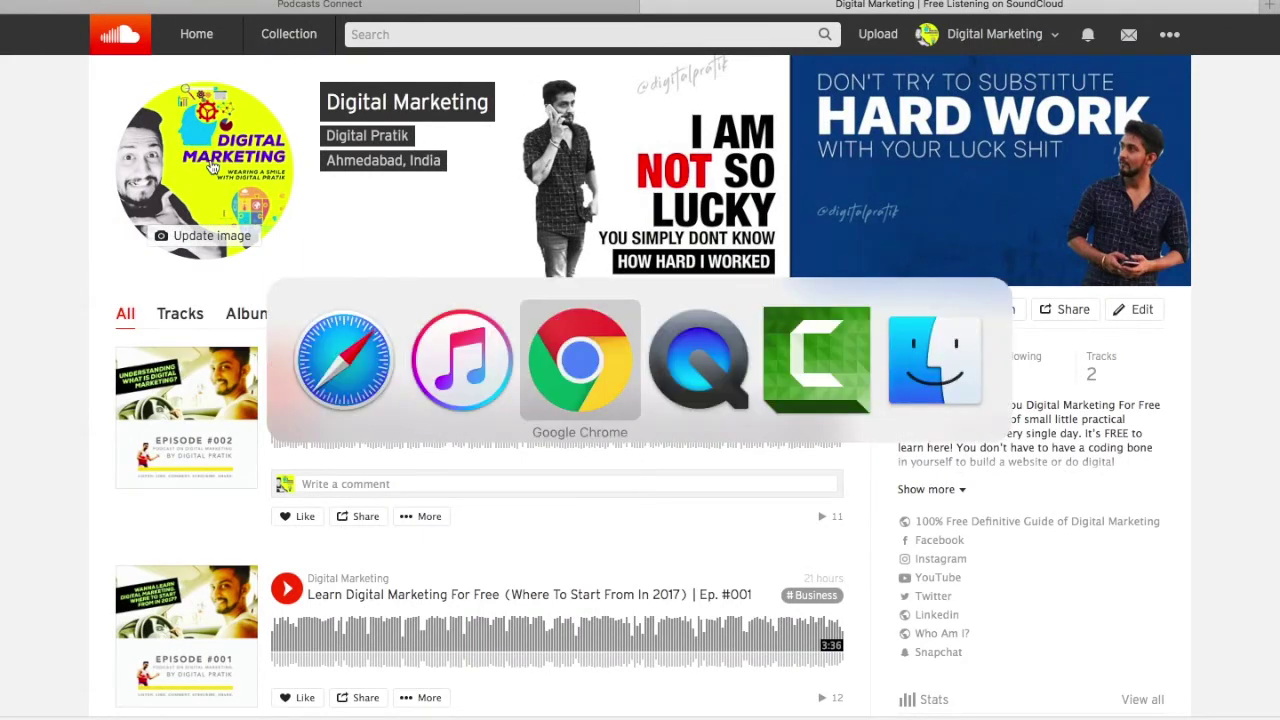
pyautogui.press('super+Tab')
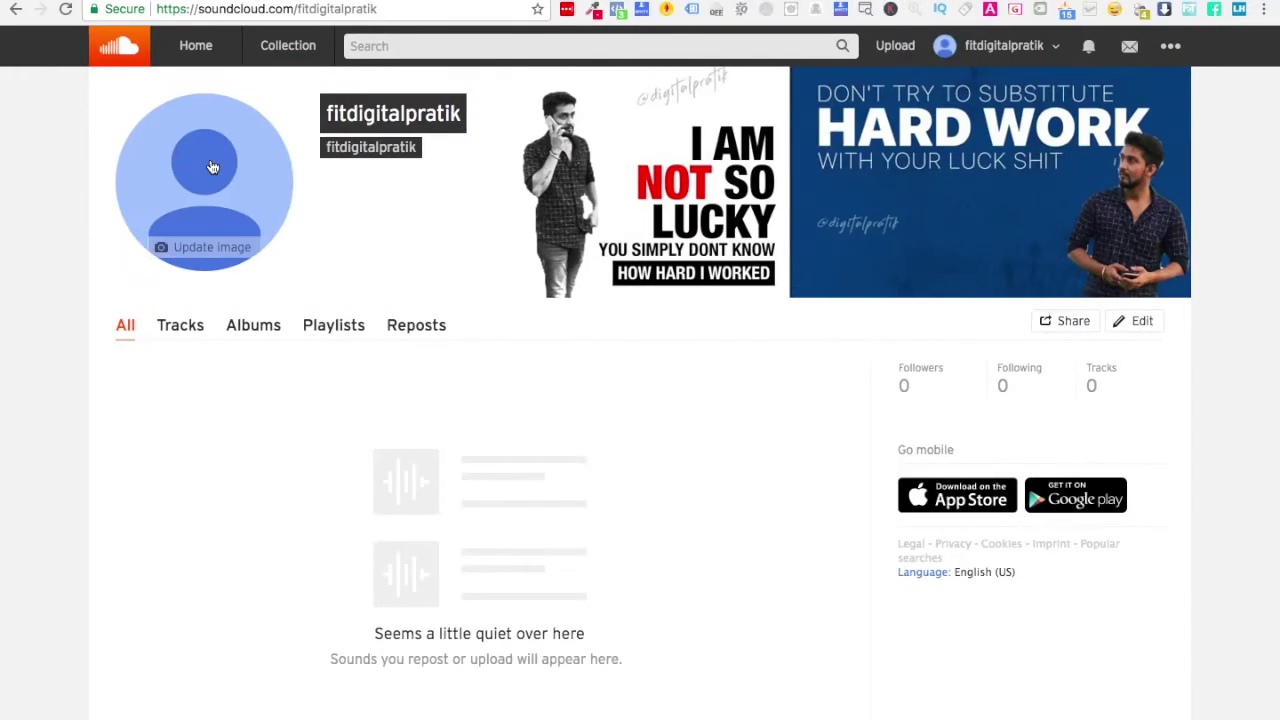
pyautogui.click(206, 247)
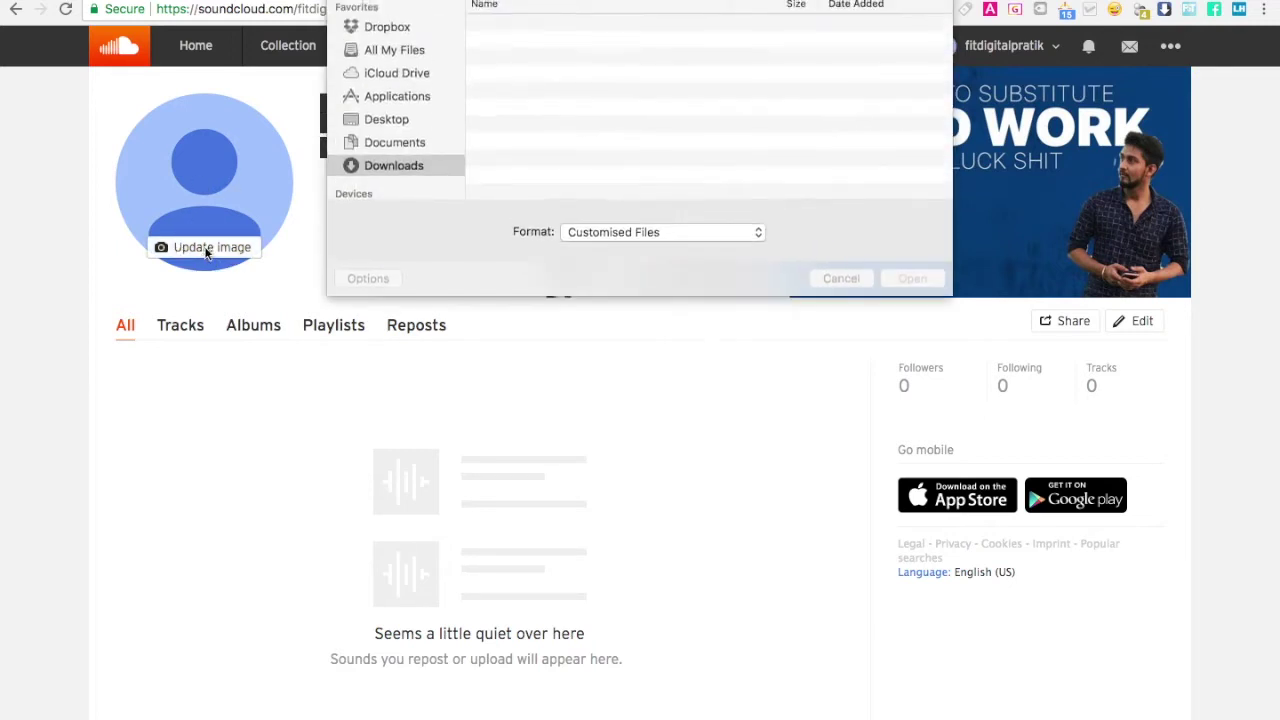
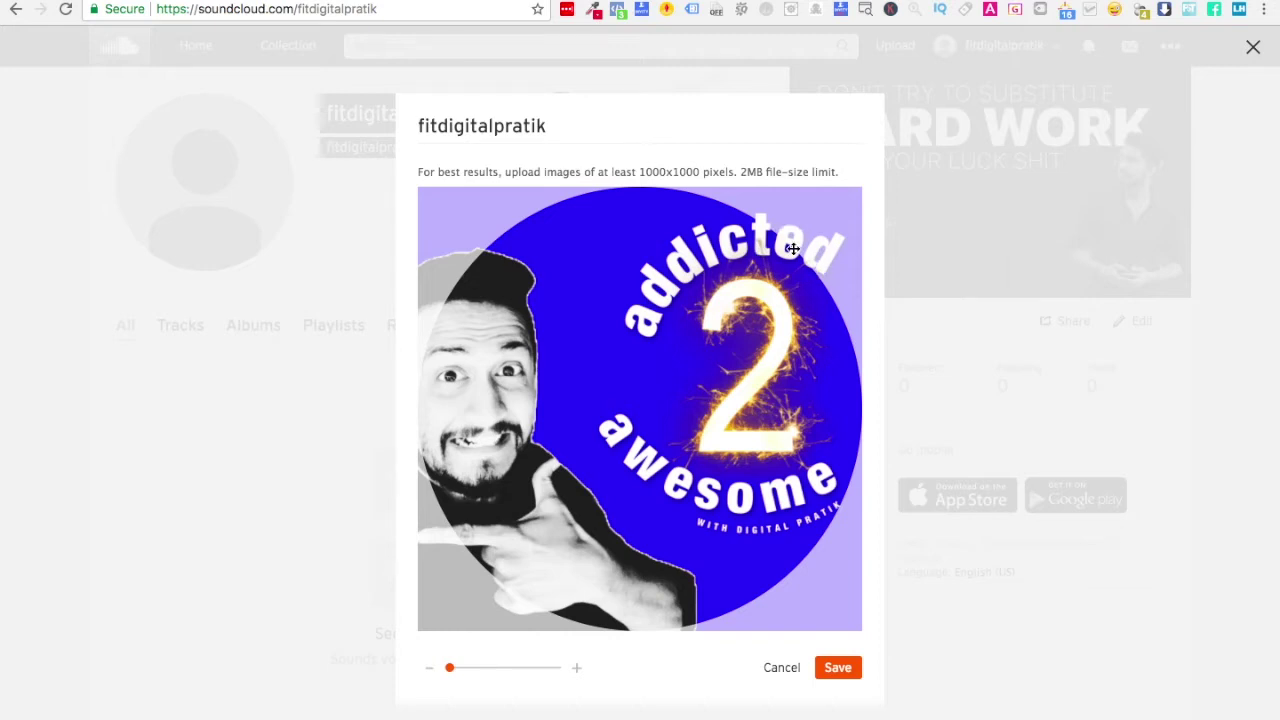
pyautogui.press('super+Tab')
pyautogui.press('super+Tab')
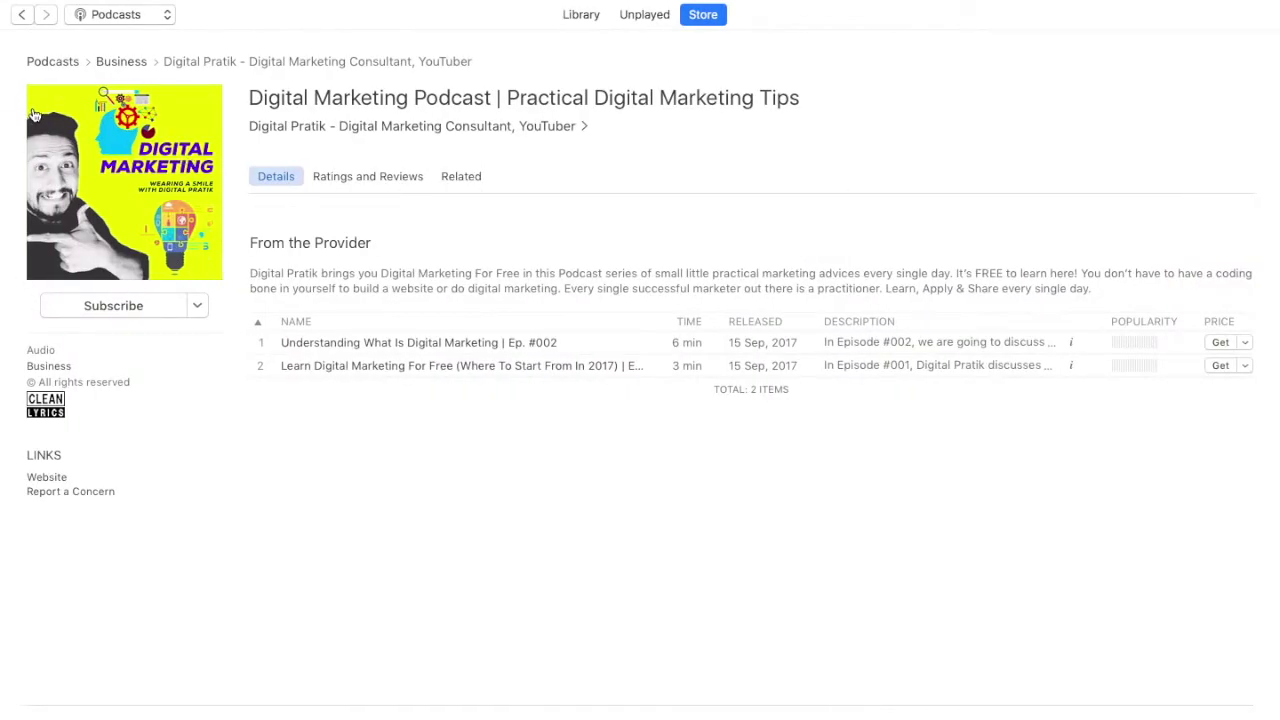
pyautogui.press('super+Tab')
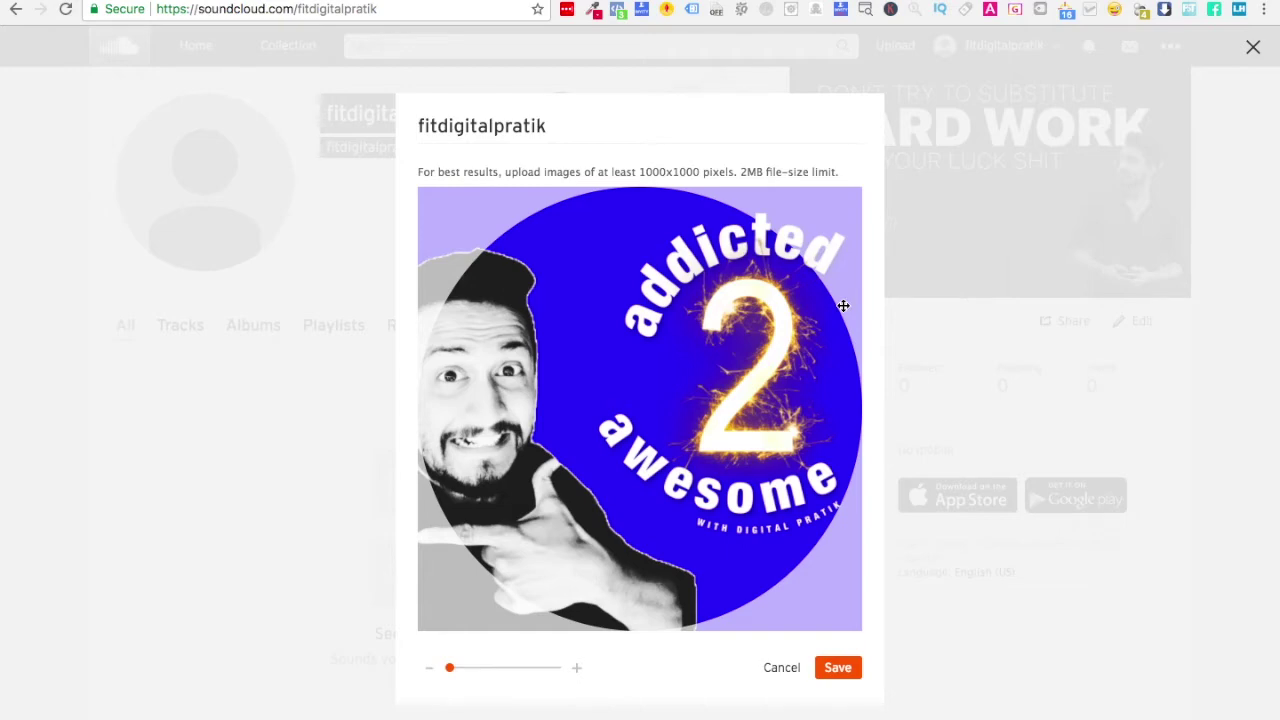
pyautogui.press('Escape')
# Upload IMG_E647E87B18F1-1.jpeg from Downloads as the new account's profile picture and save it.
pyautogui.click(199, 252)
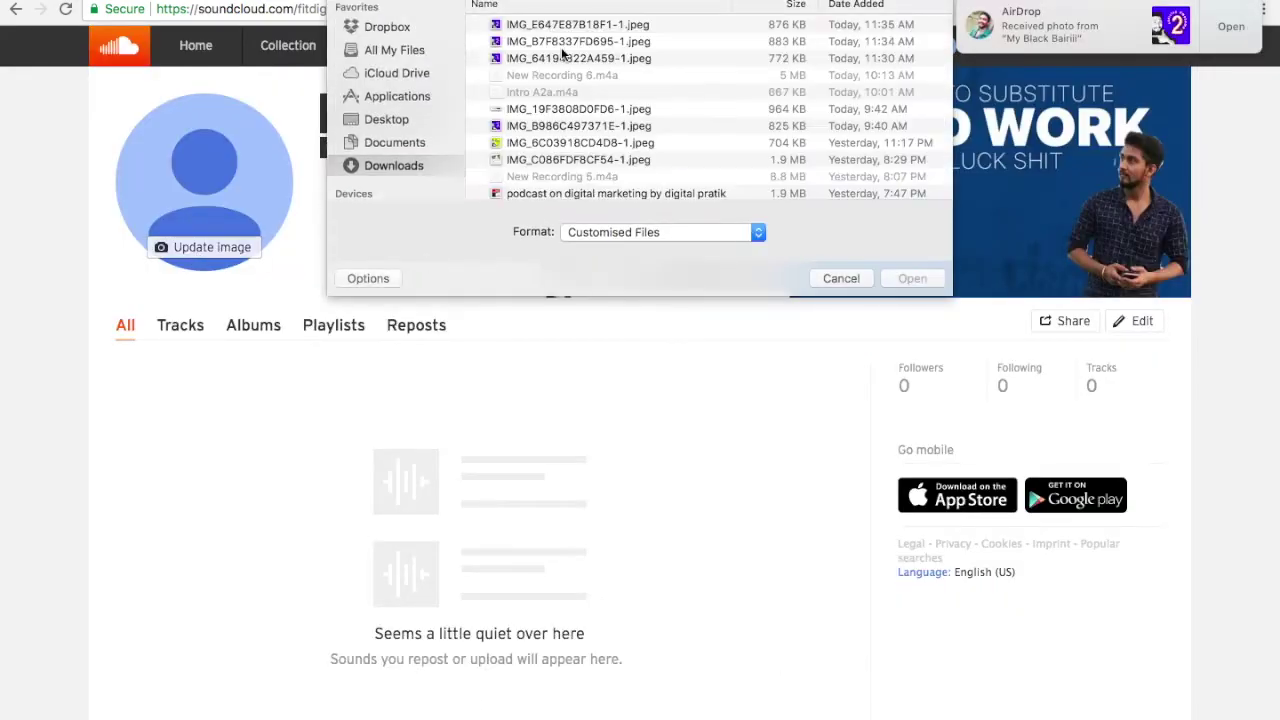
pyautogui.doubleClick(548, 24)
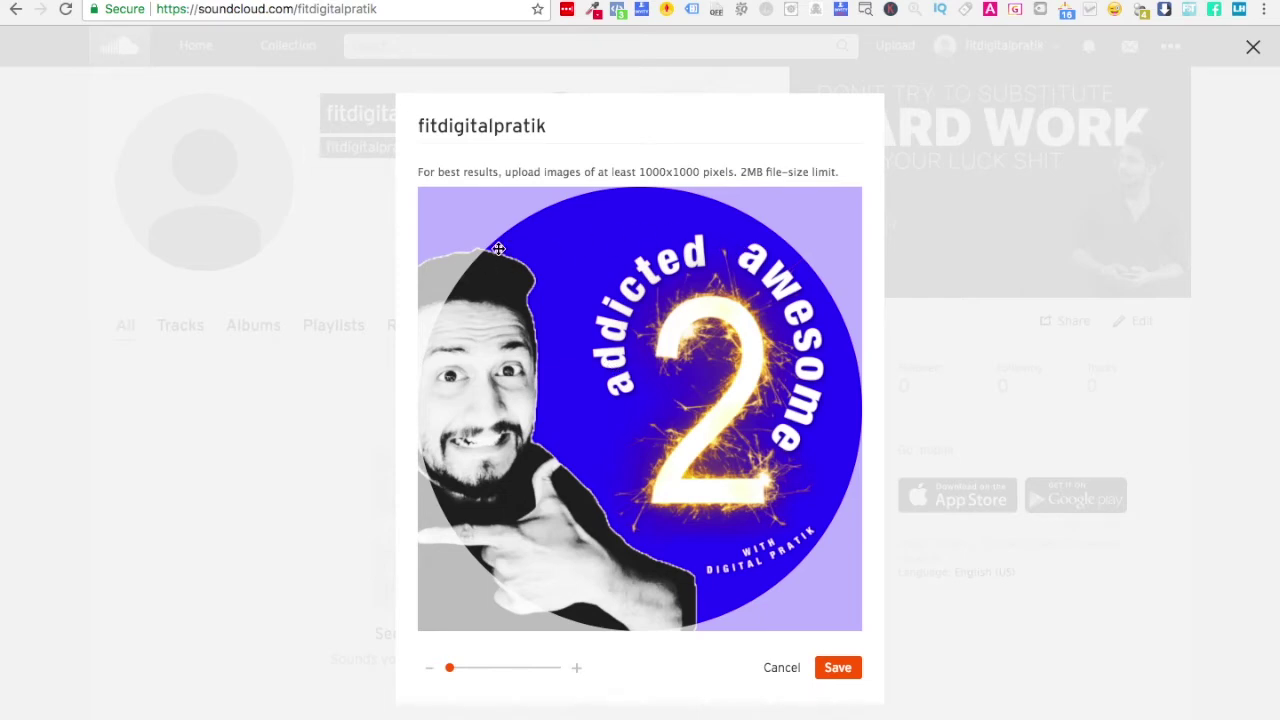
pyautogui.click(838, 668)
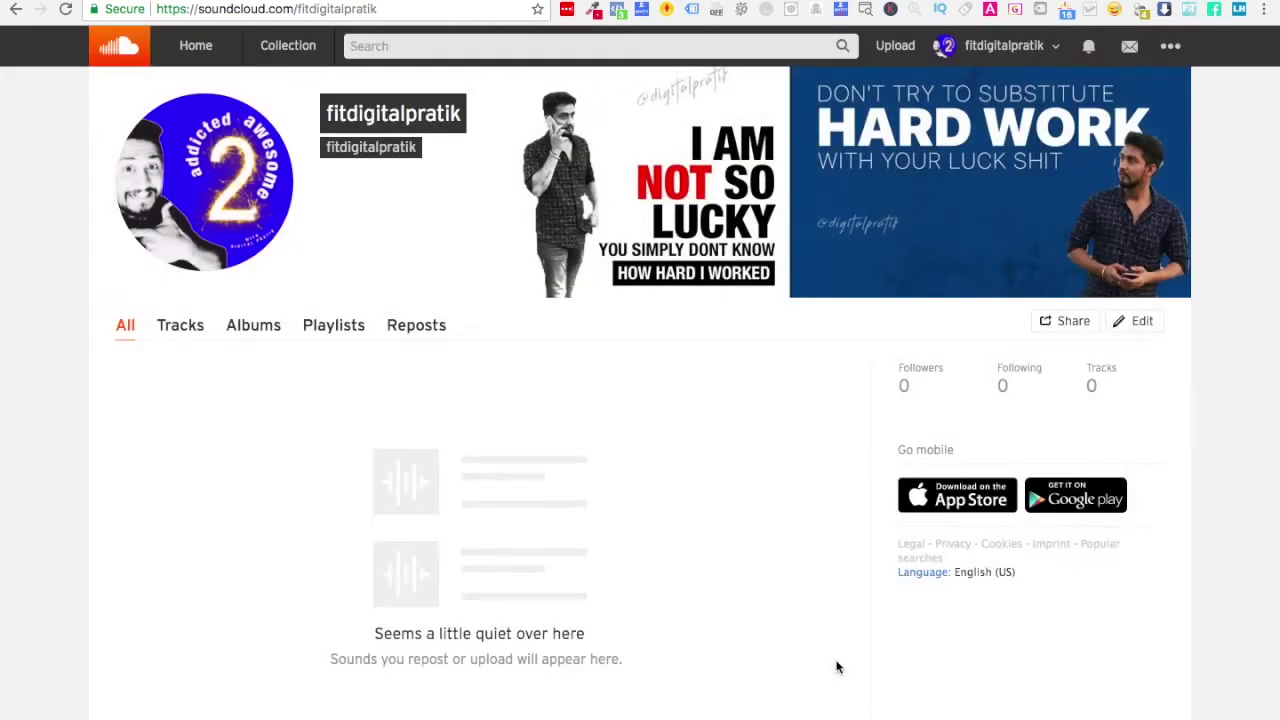
# Review the podcast's iTunes listing and the Digital Marketing SoundCloud profile in Safari for their artwork and name.
pyautogui.moveTo(165, 198)
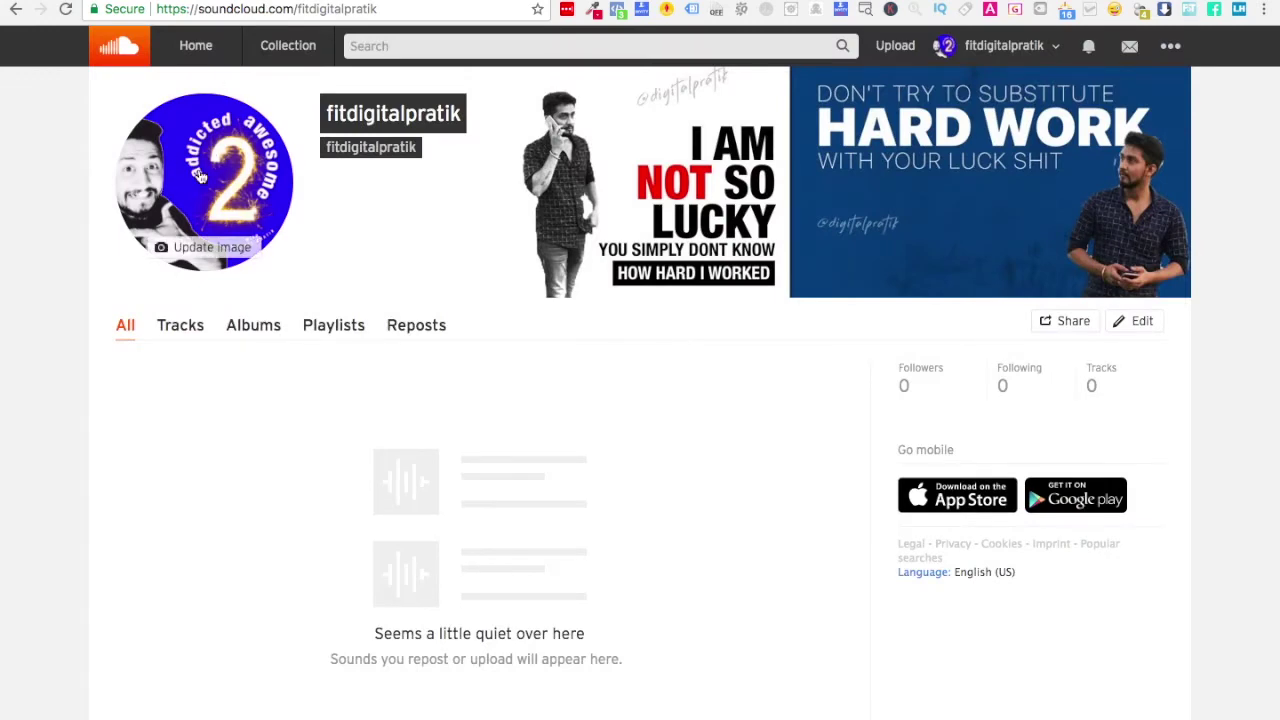
pyautogui.press('super+Tab')
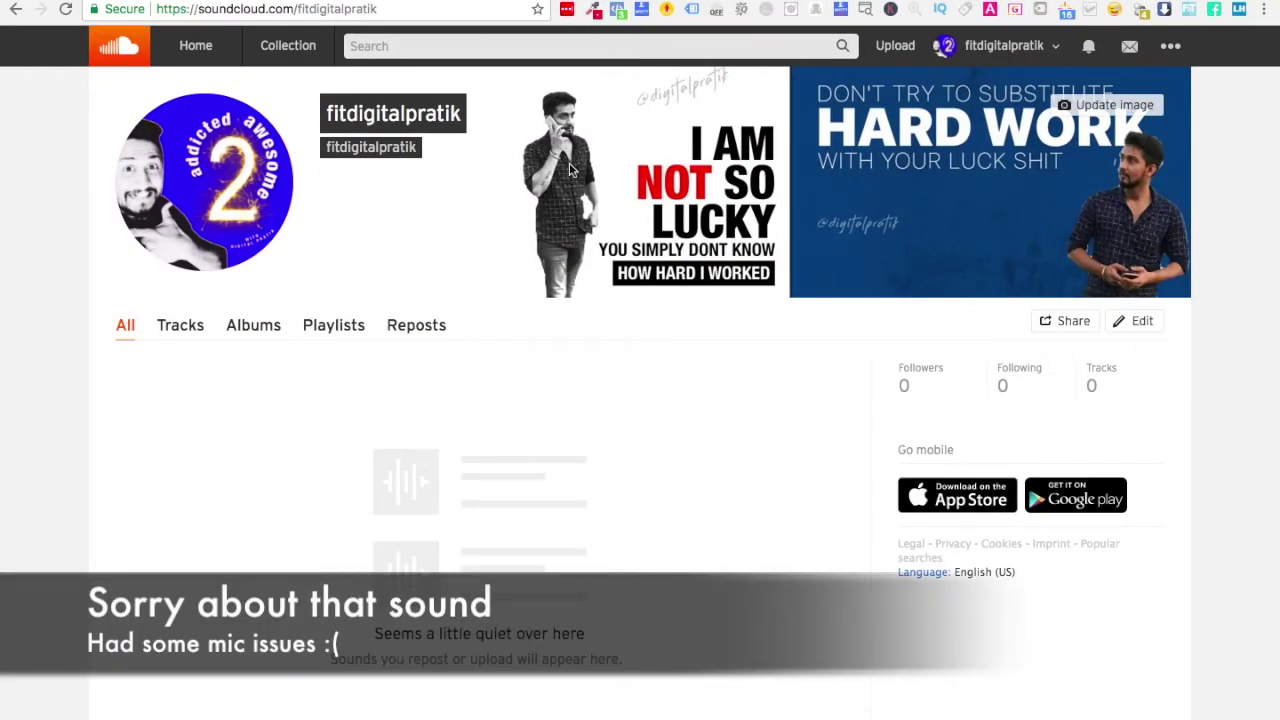
pyautogui.press('super+Tab')
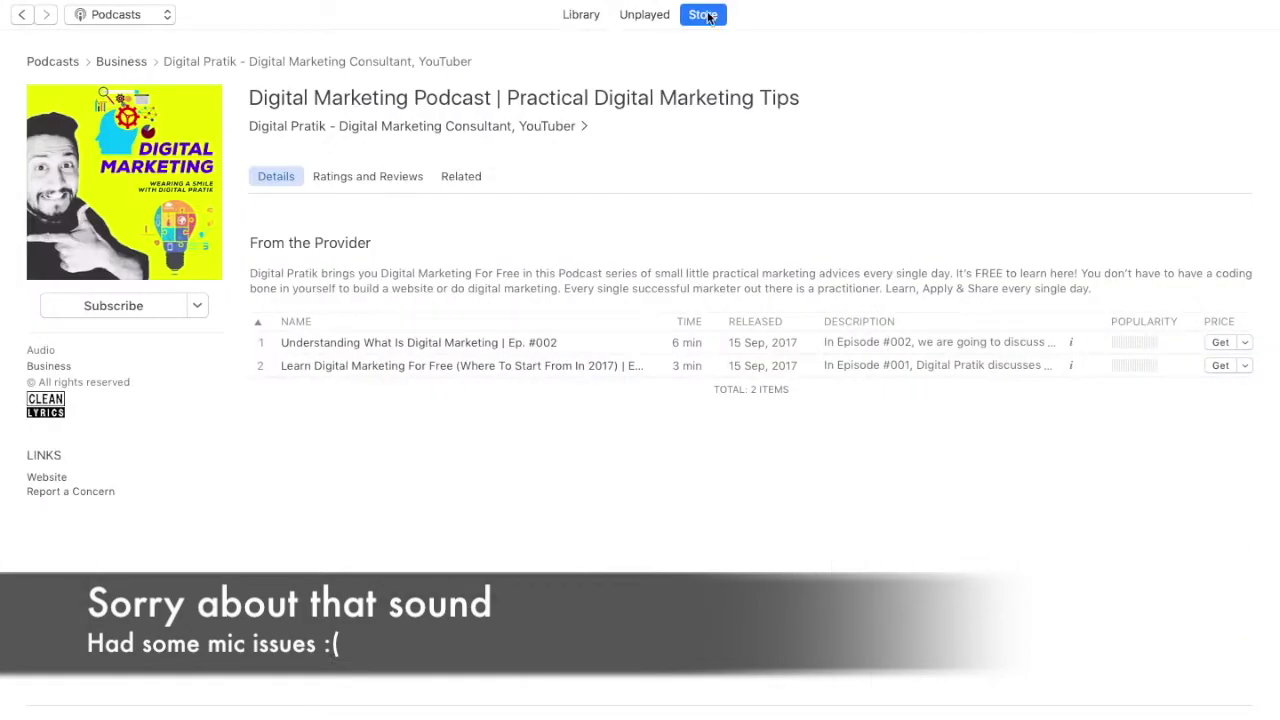
pyautogui.press('super+Tab')
pyautogui.press('super+Tab')
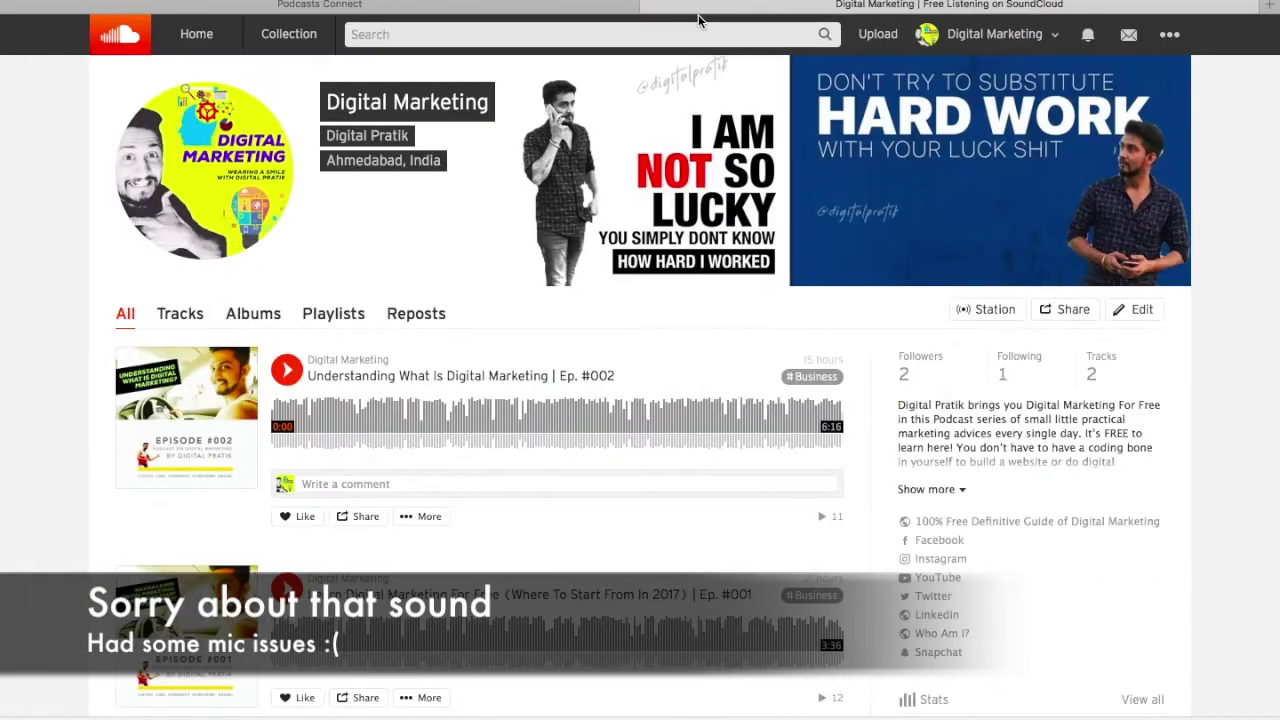
pyautogui.moveTo(237, 261)
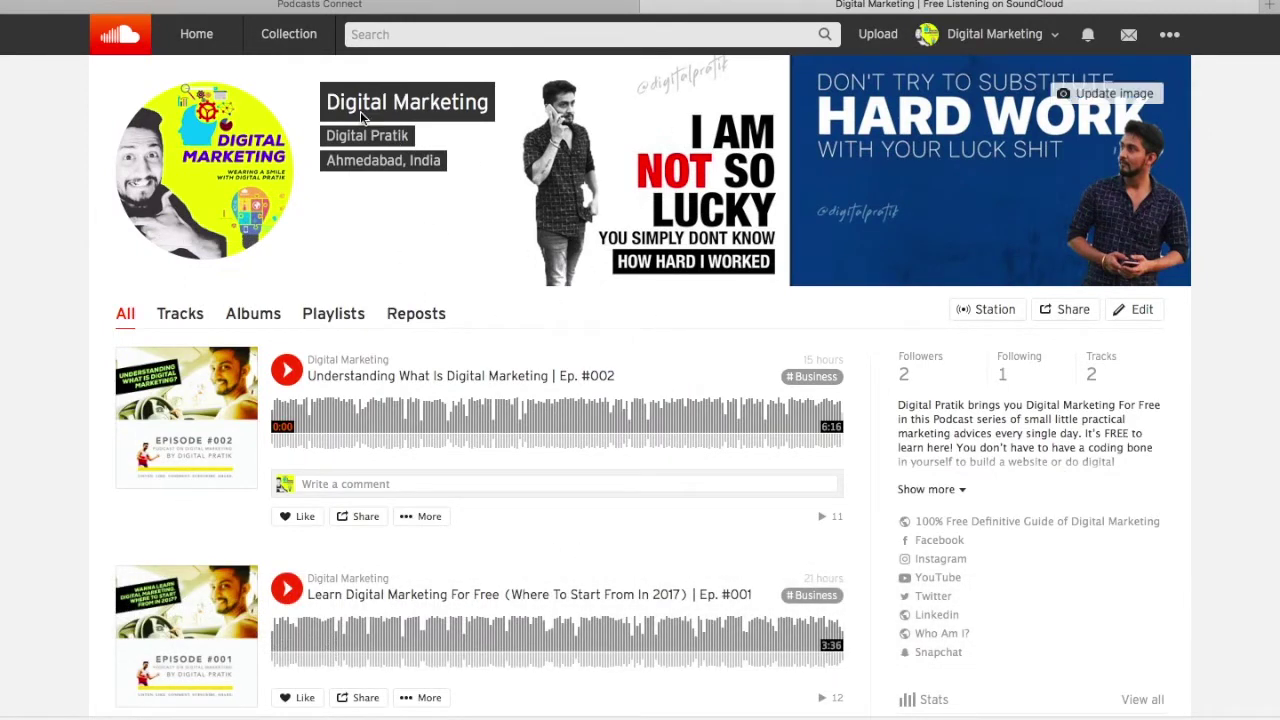
# Open the settings of the existing Digital Marketing SoundCloud account in Safari.
pyautogui.press('super+Tab')
pyautogui.press('super+Tab')
pyautogui.click(1180, 43)
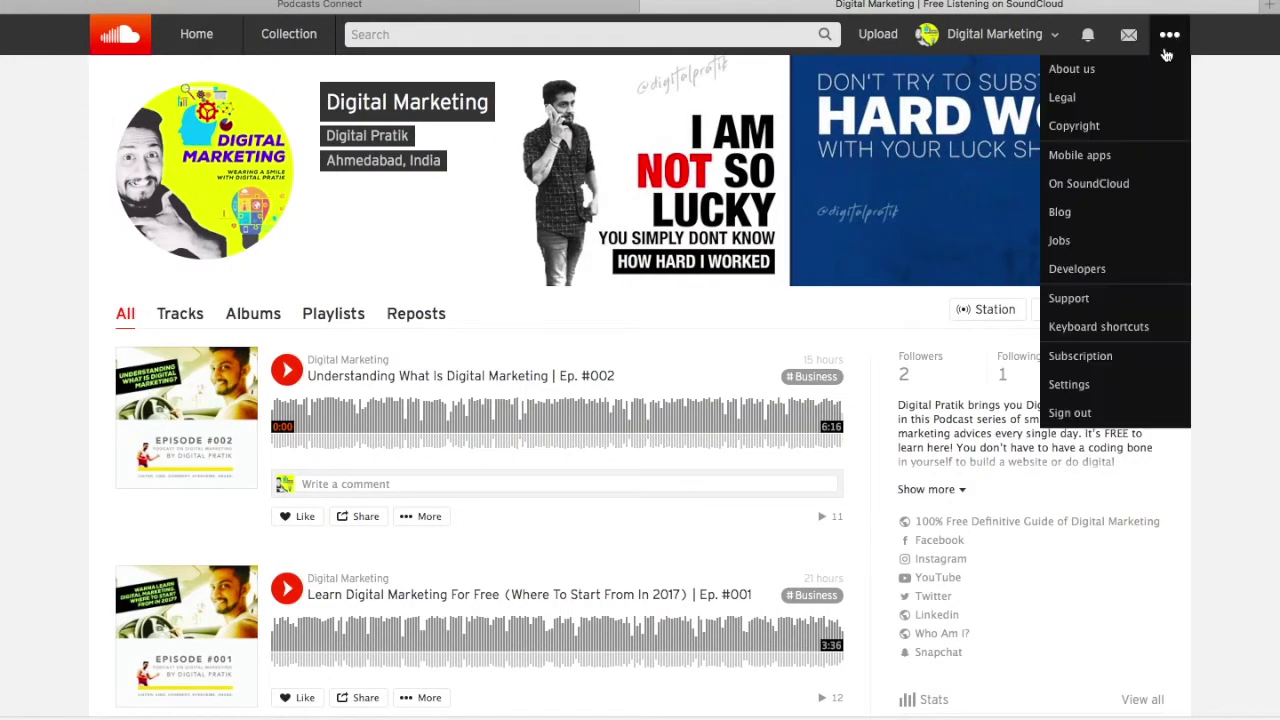
pyautogui.click(1072, 386)
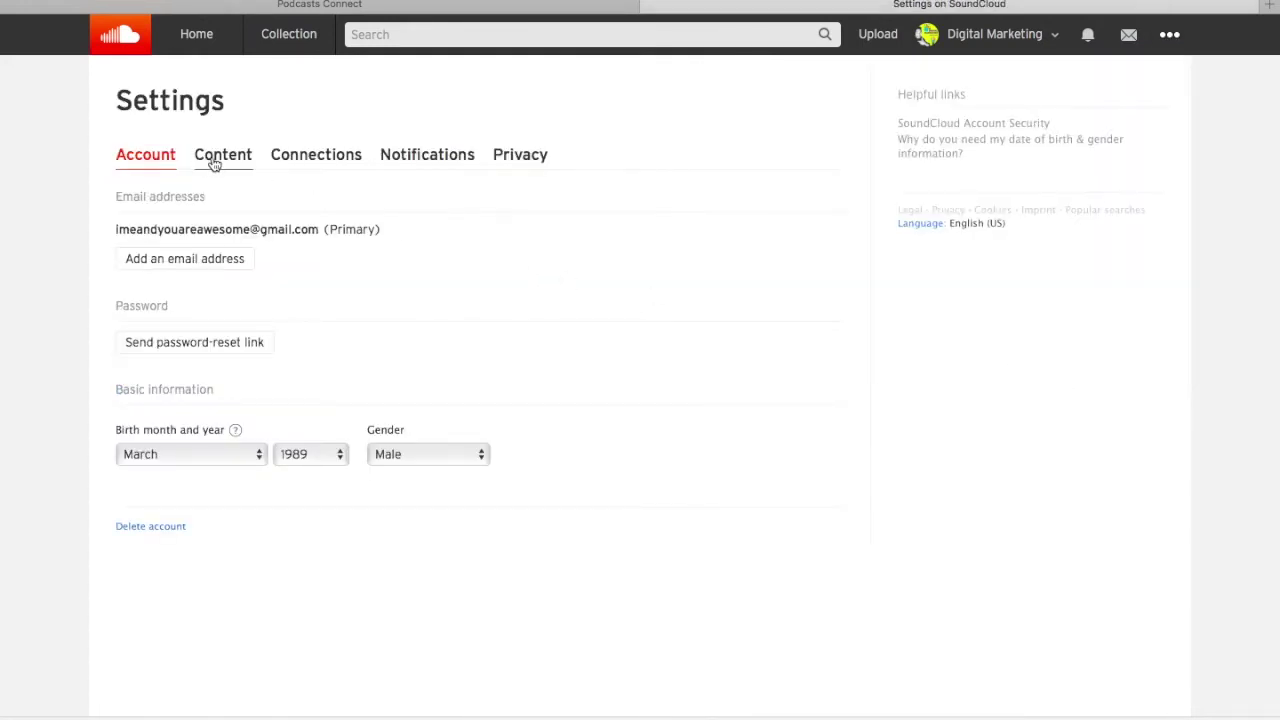
# Review the Digital Marketing account's content settings, in particular its custom RSS feed title.
pyautogui.click(214, 165)
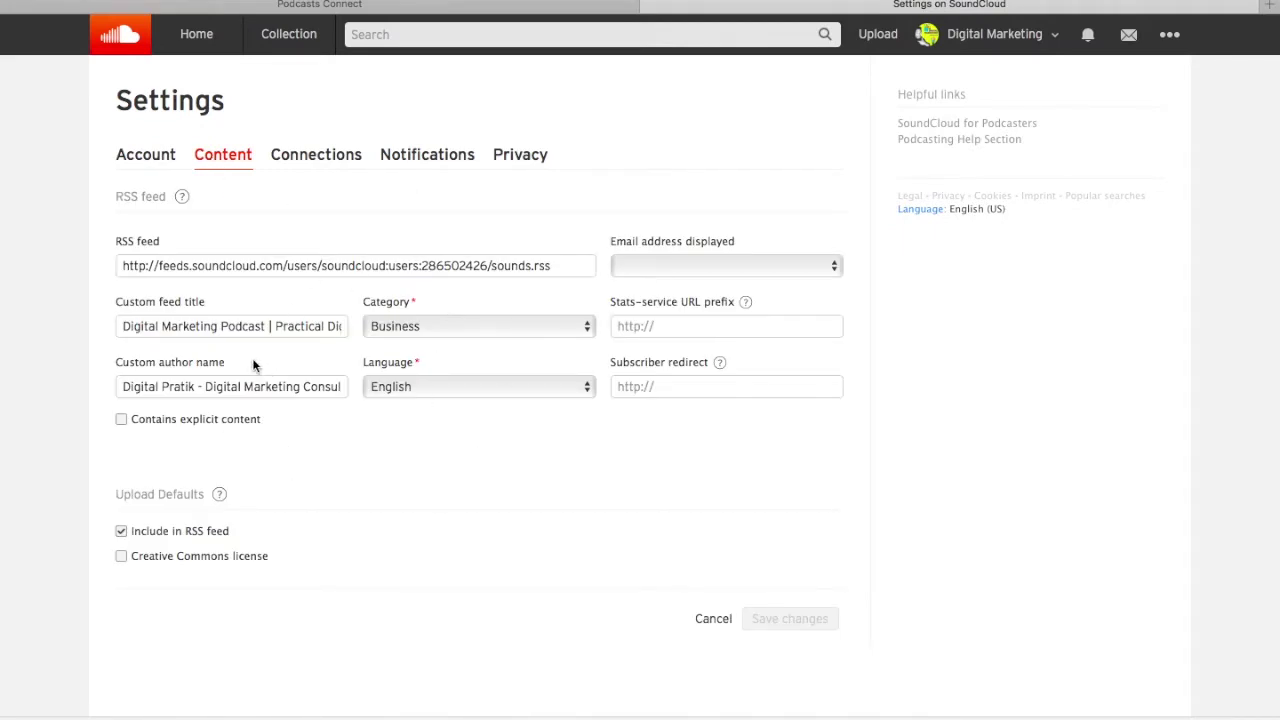
pyautogui.tripleClick(238, 326)
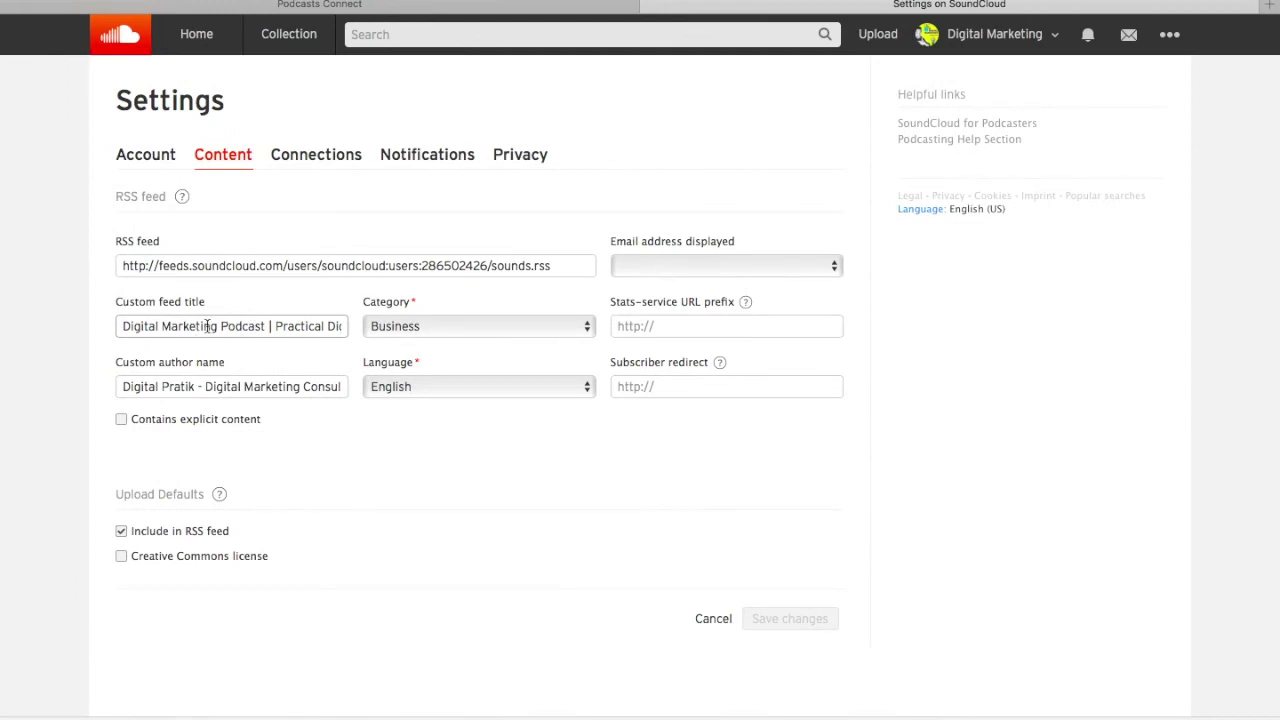
# Switch to Chrome and open the content settings of the new SoundCloud account.
pyautogui.press('super+Tab')
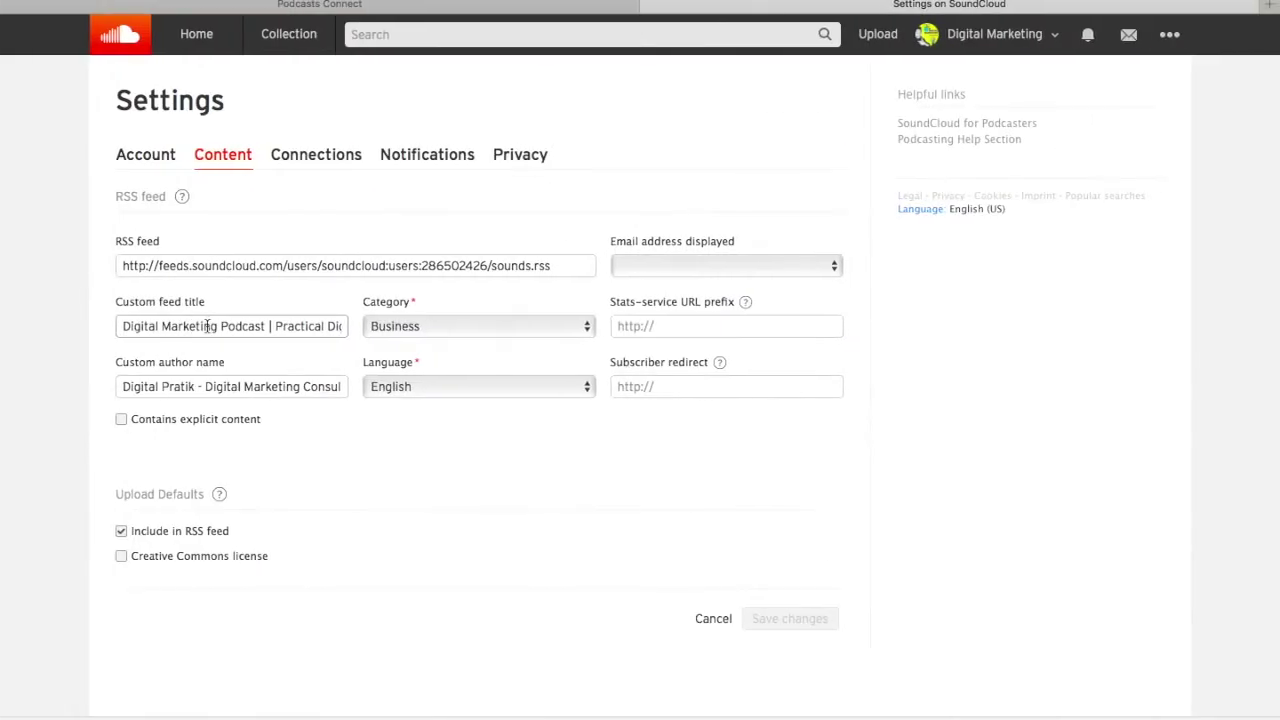
pyautogui.press('super+Tab')
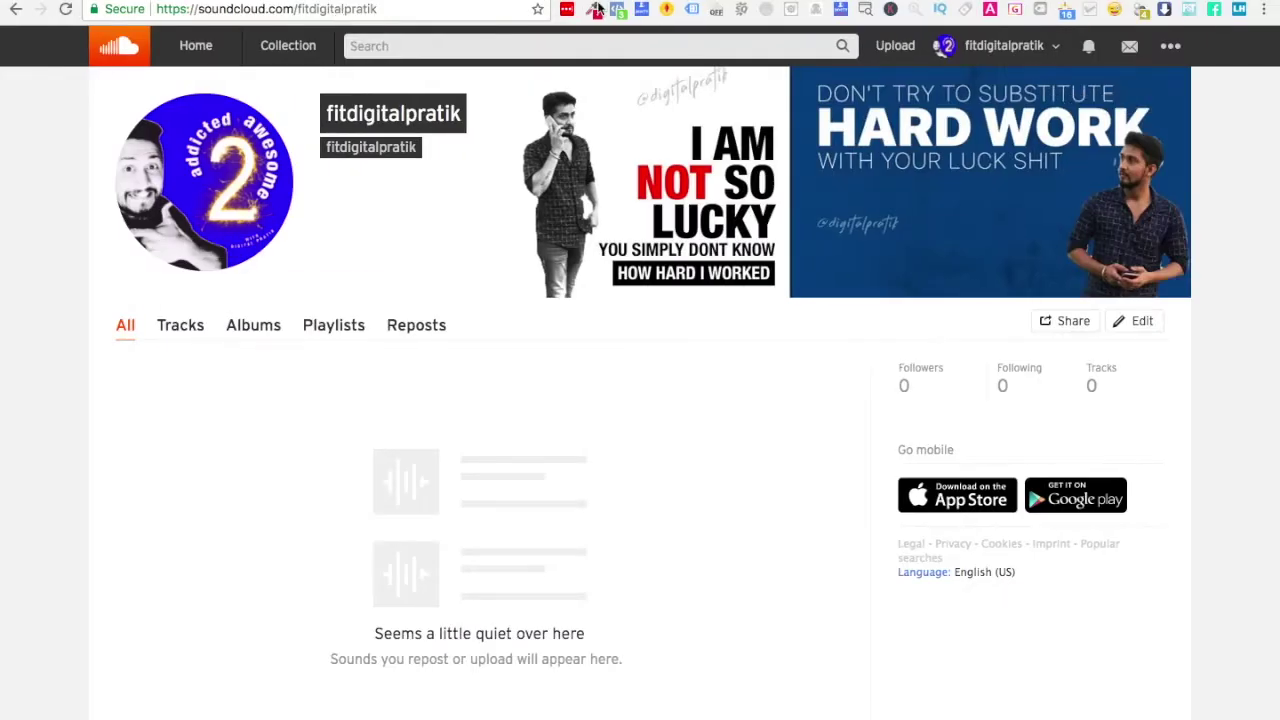
pyautogui.click(1168, 47)
pyautogui.click(1062, 396)
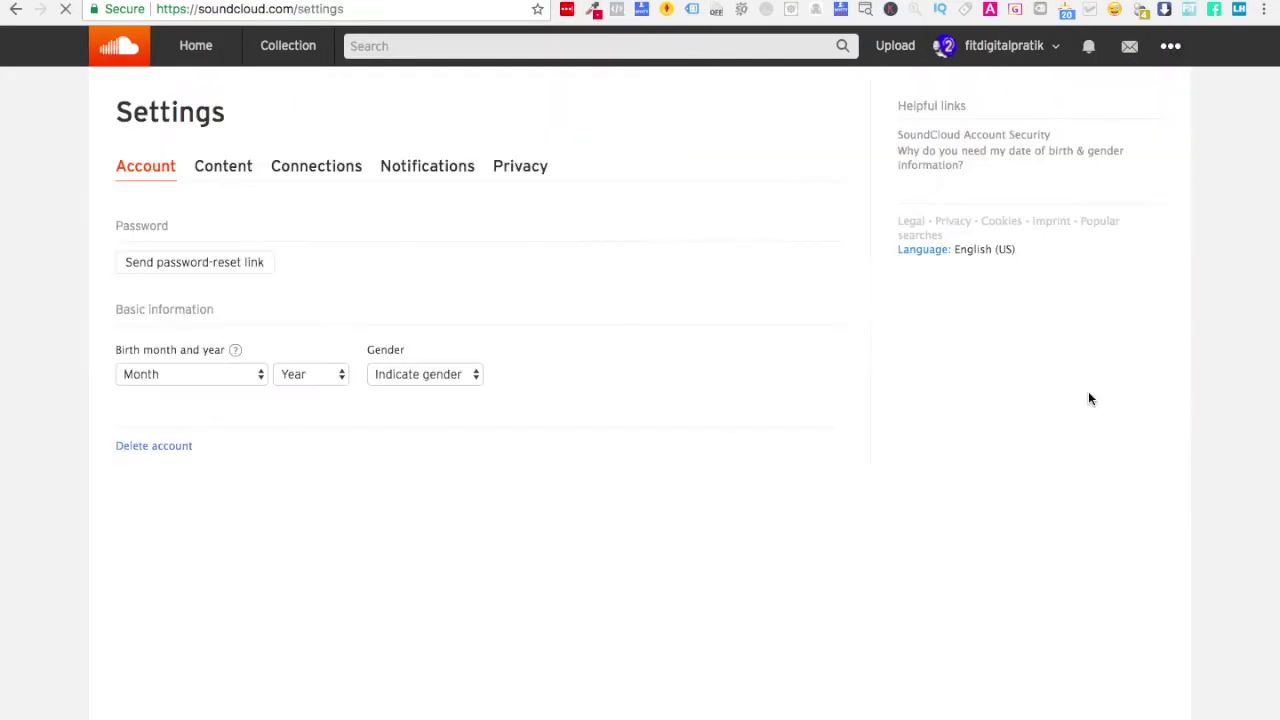
pyautogui.click(224, 170)
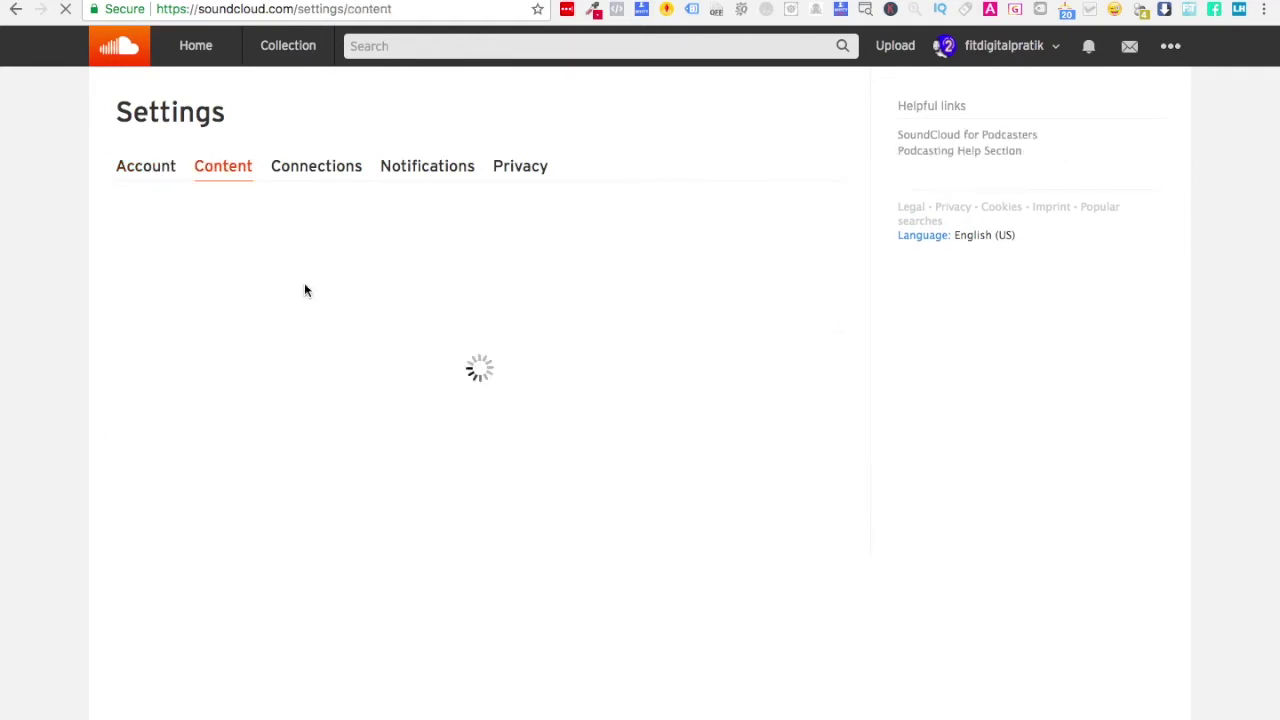
# Set the new account's custom feed title to "Addicted2Awesome | Daily Positive Podcast".
pyautogui.click(267, 335)
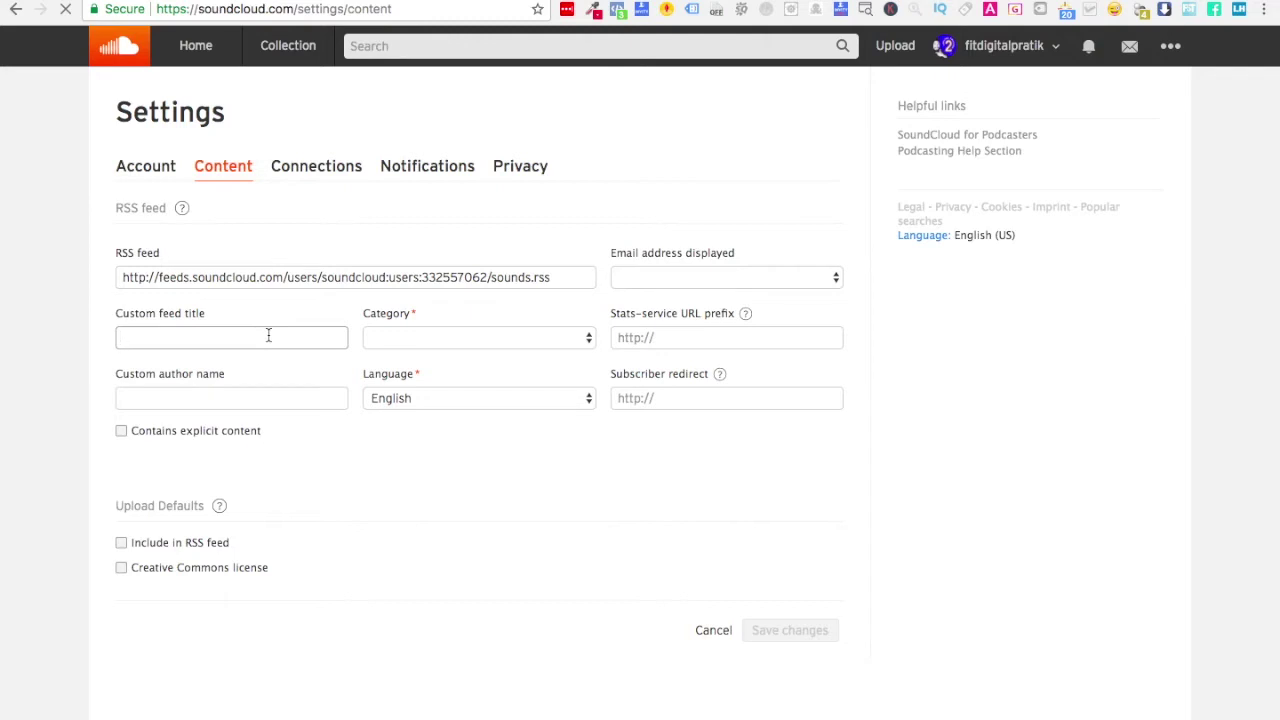
pyautogui.write('Add')
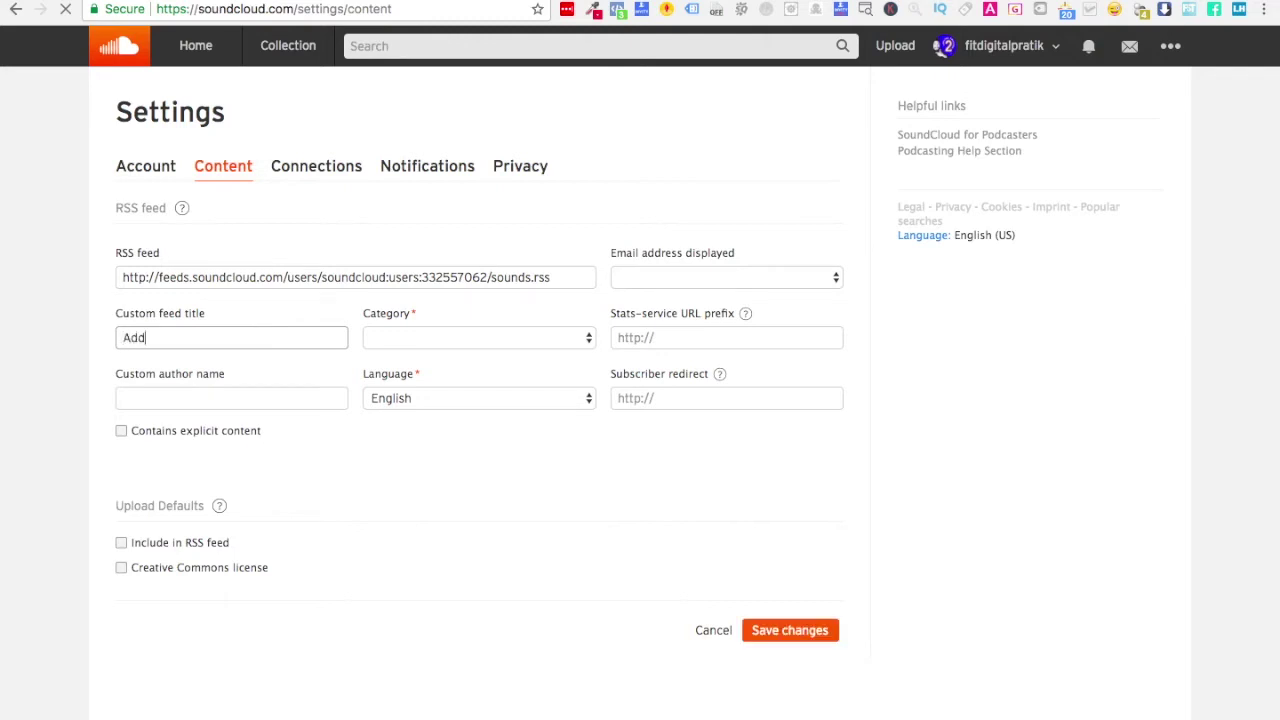
pyautogui.write('icted2Awesome')
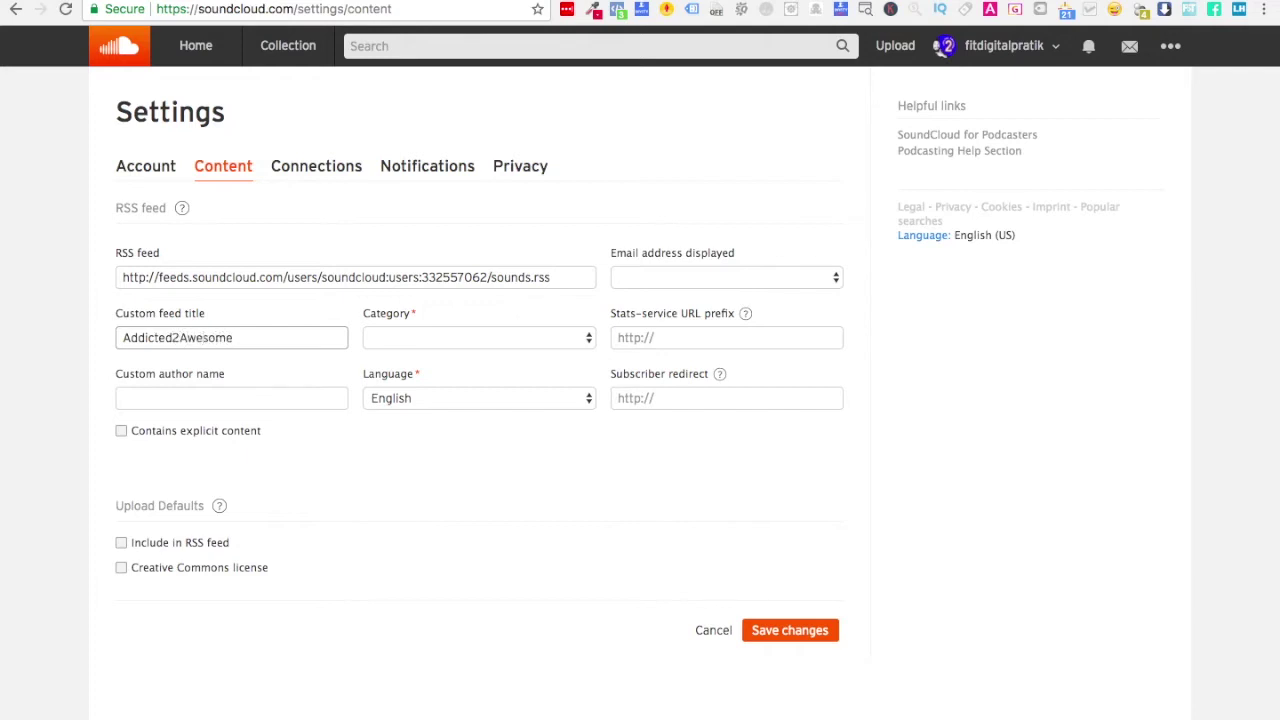
pyautogui.write(' Podcast')
pyautogui.press('BackSpace')
pyautogui.press('BackSpace')
pyautogui.press('BackSpace')
pyautogui.write('| Daily Motivational')
pyautogui.press('BackSpace')
pyautogui.press('BackSpace')
pyautogui.write('s')
pyautogui.press('BackSpace')
pyautogui.press('BackSpace')
pyautogui.press('BackSpace')
pyautogui.press('BackSpace')
pyautogui.press('BackSpace')
pyautogui.press('BackSpace')
pyautogui.press('BackSpace')
pyautogui.press('BackSpace')
pyautogui.press('BackSpace')
pyautogui.press('BackSpace')
pyautogui.press('BackSpace')
pyautogui.write('Positive Audios')
pyautogui.press('BackSpace')
pyautogui.press('BackSpace')
pyautogui.press('BackSpace')
pyautogui.press('BackSpace')
pyautogui.write('Podcast')
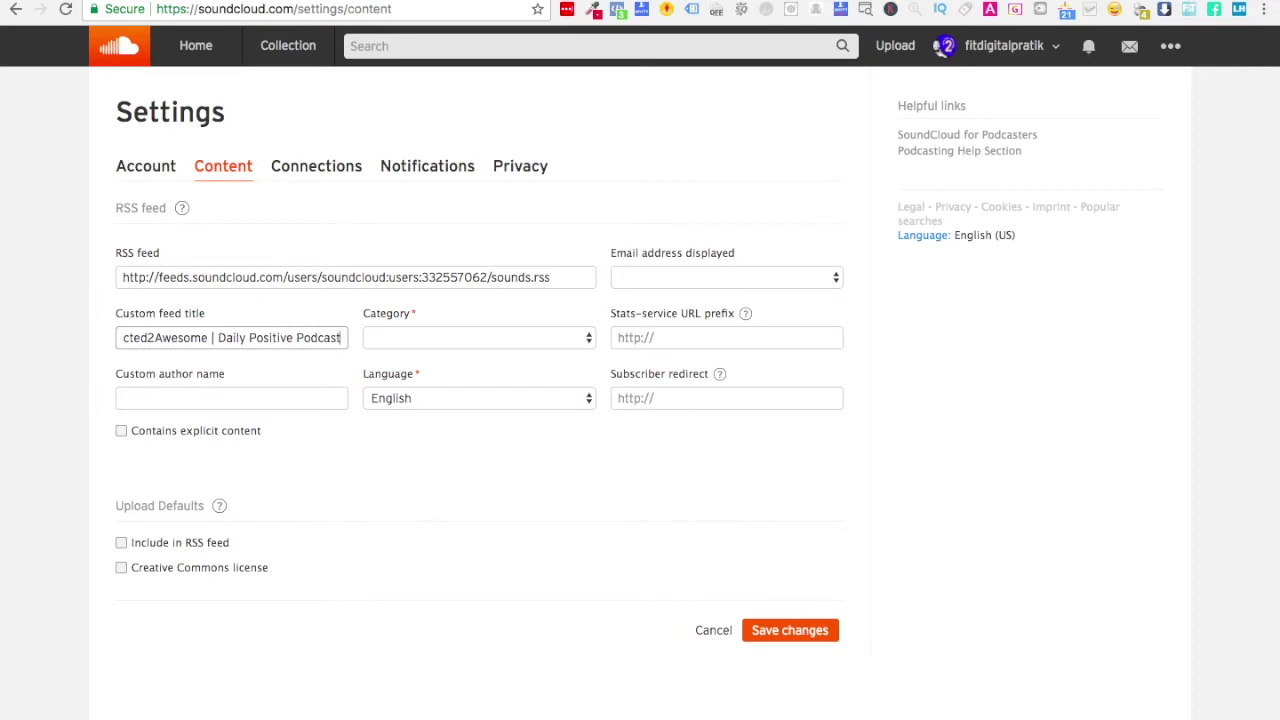
pyautogui.press('super+a')
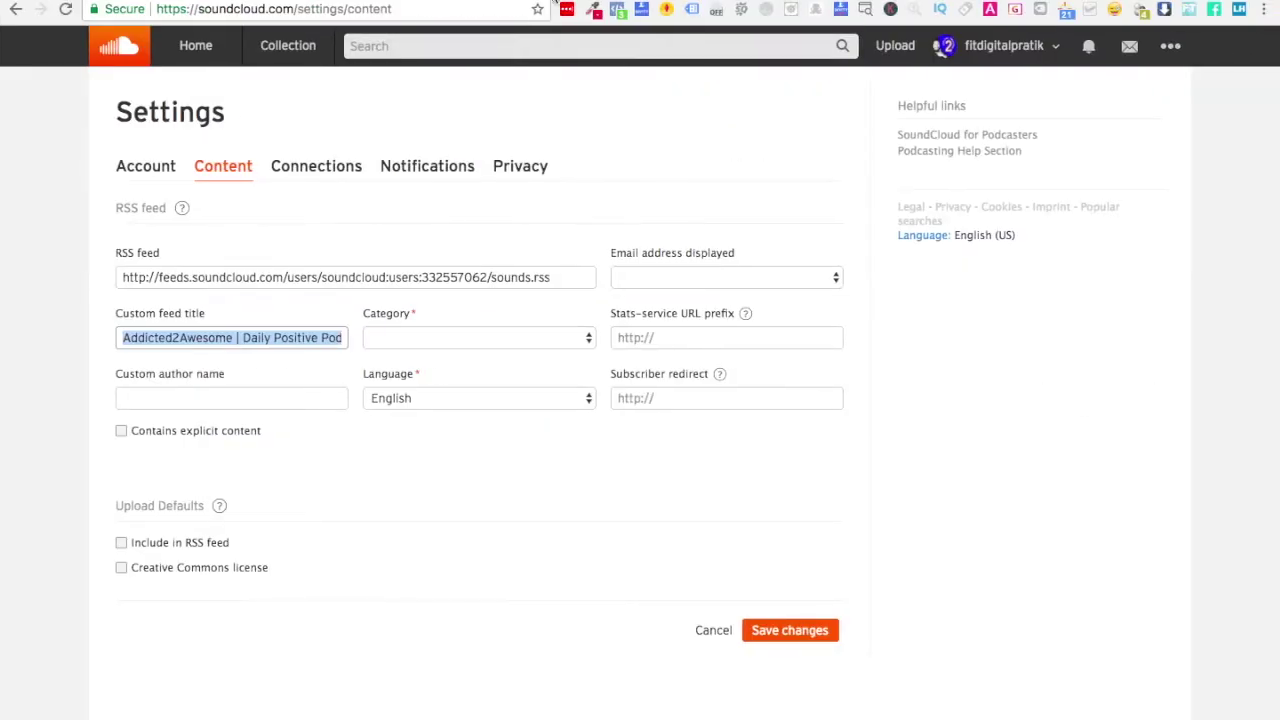
# Check how the title and author name are presented on the Digital Marketing podcast's iTunes listing, and return to Chrome.
pyautogui.press('super+Tab')
pyautogui.press('super+Tab')
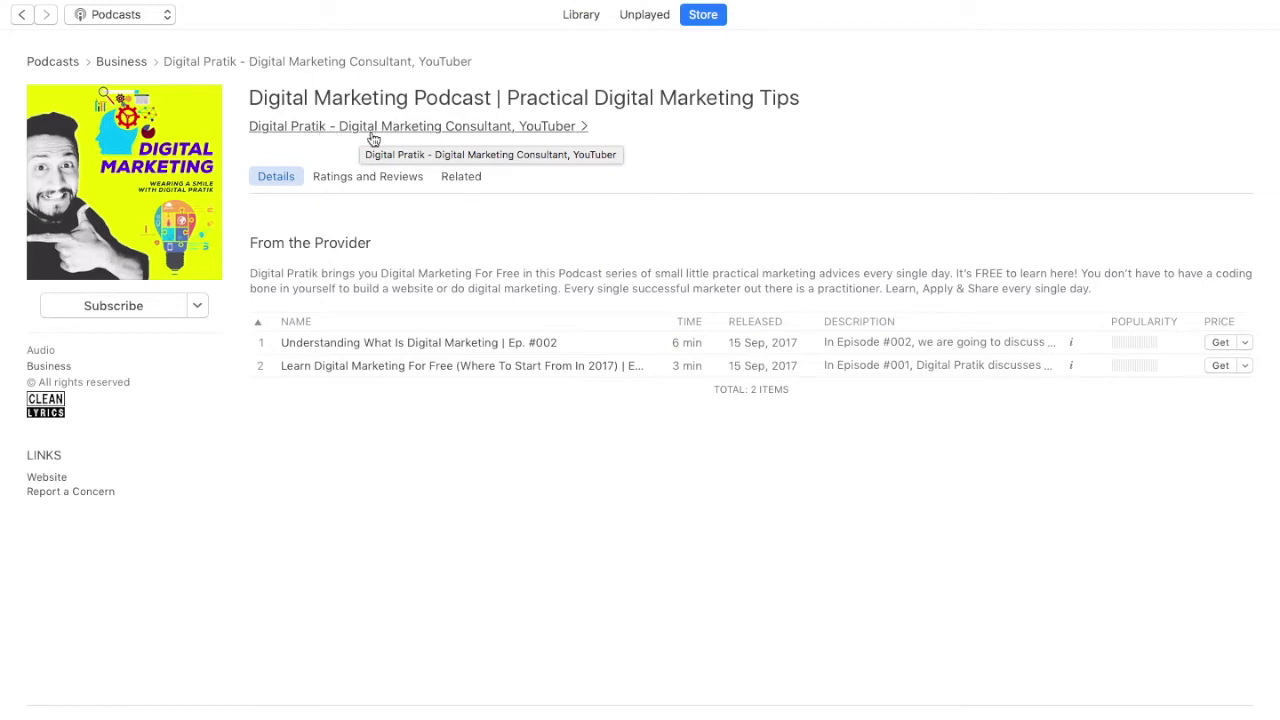
pyautogui.hotkey('ctrl', 'Right')
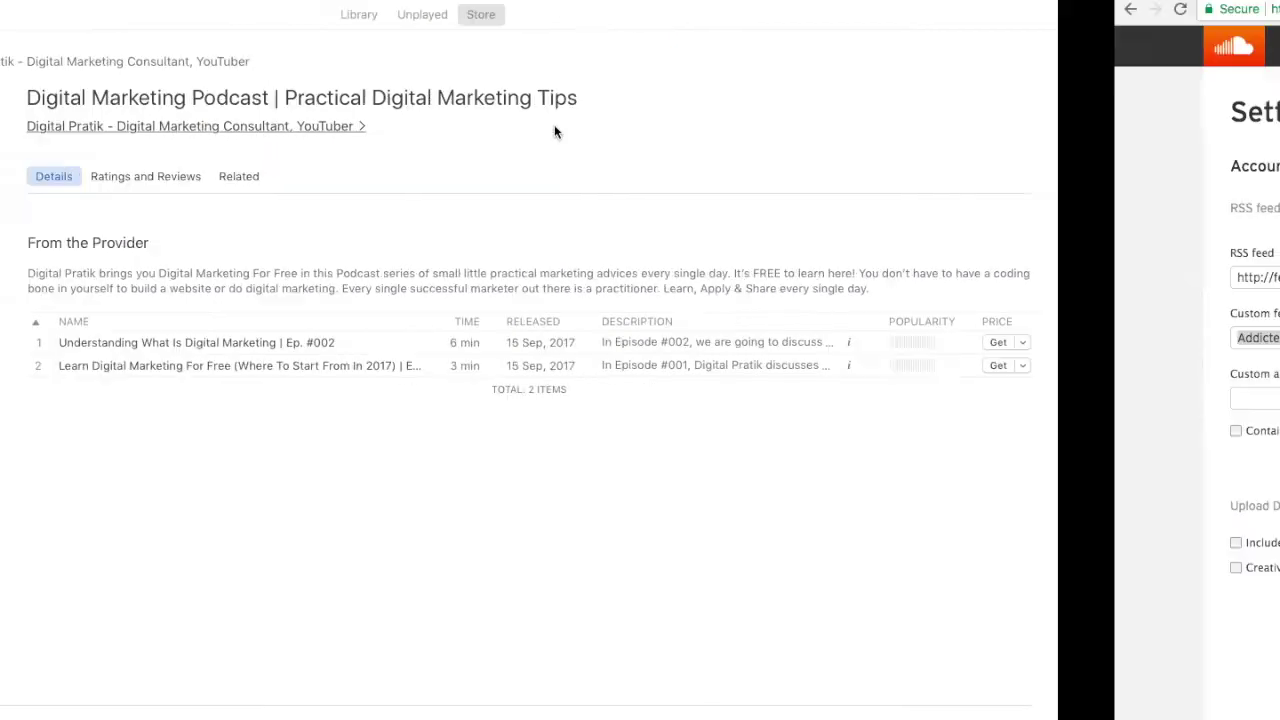
# Enter the custom author name as the podcaster's name followed by "- Founder of DigitalMarketingForFree.com".
pyautogui.click(273, 400)
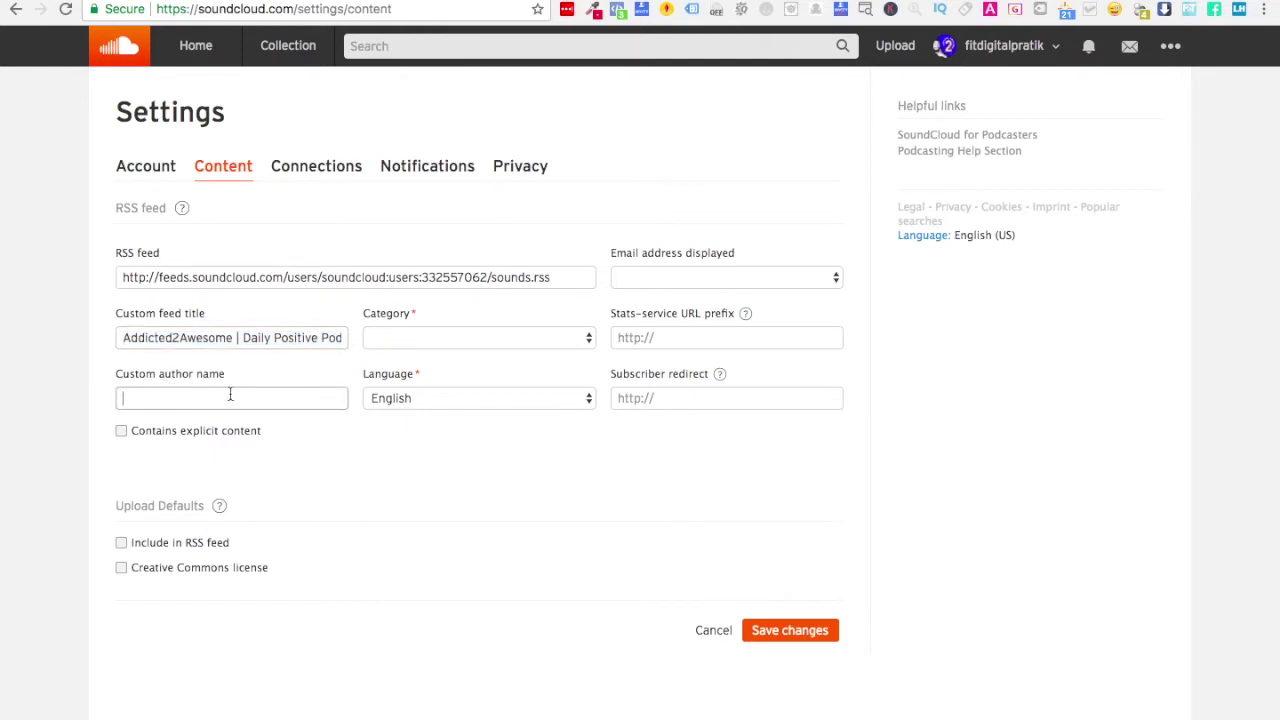
pyautogui.write('Digital Pratik - Inte')
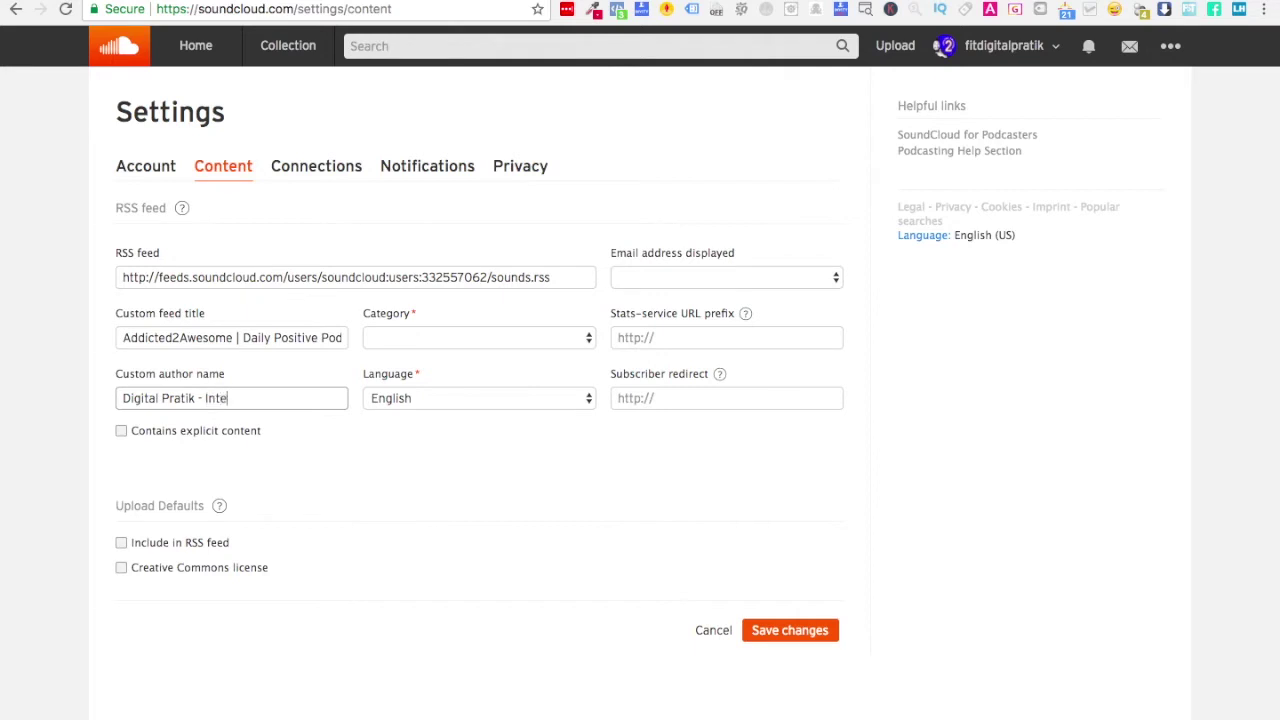
pyautogui.write('top Entre')
pyautogui.moveTo(205, 398); pyautogui.dragTo(345, 398)
pyautogui.write('Founder of DigitalMarketingForFree.com')
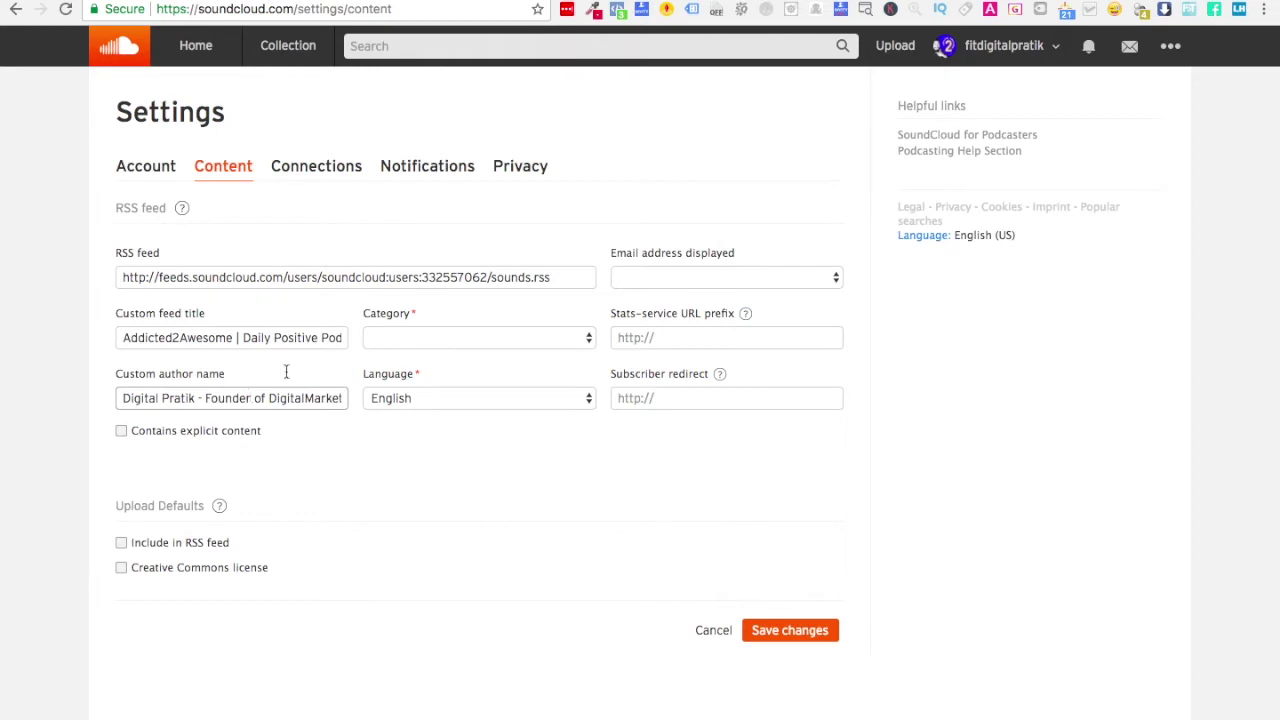
# Switch to iTunes and look up "daily positive" in the store search to find a fitting podcast category.
pyautogui.click(413, 336)
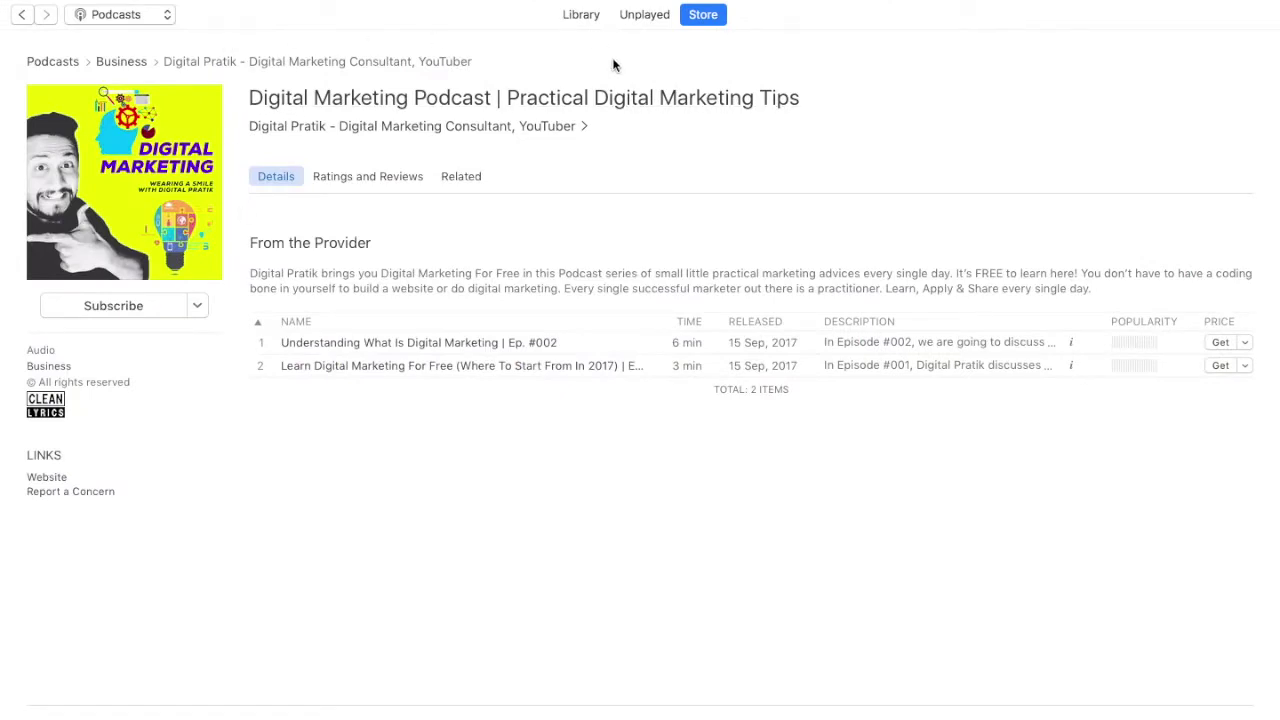
pyautogui.click(1160, 2)
pyautogui.write('digital pratik')
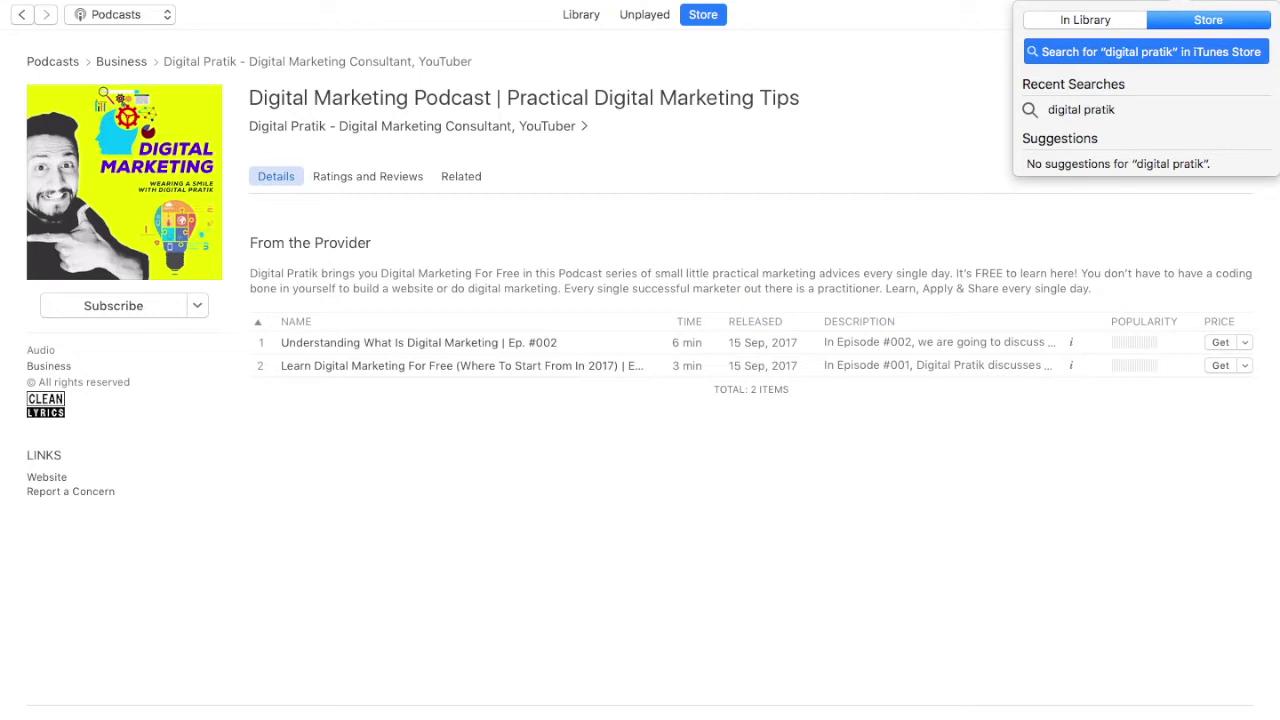
pyautogui.write('daily ')
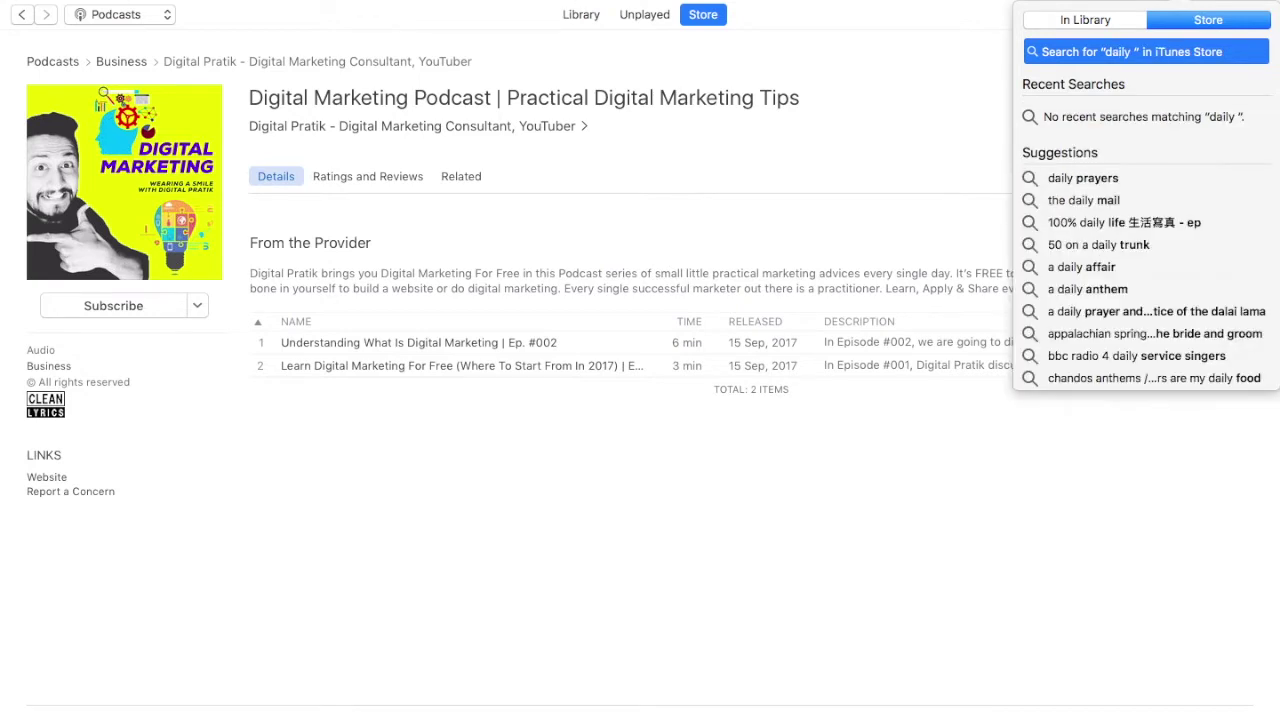
pyautogui.write('positive')
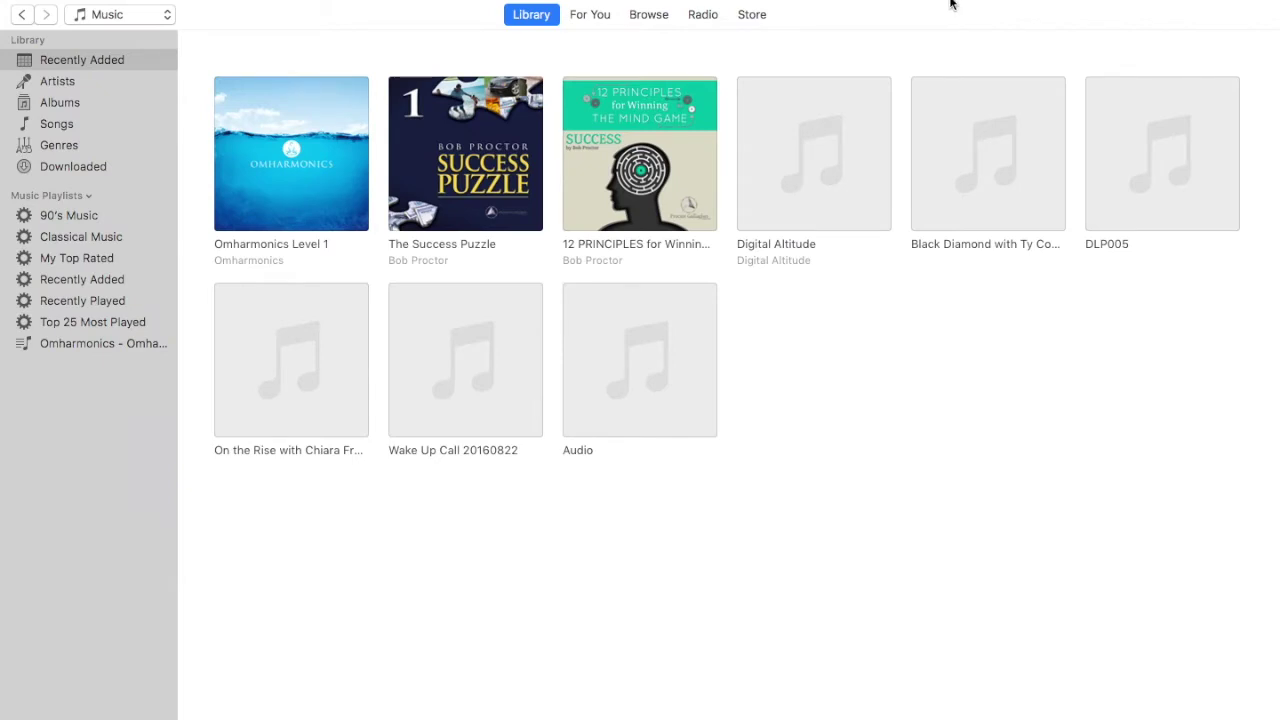
# Show the Podcasts section of iTunes and try searching its library for "daily positive".
pyautogui.click(117, 14)
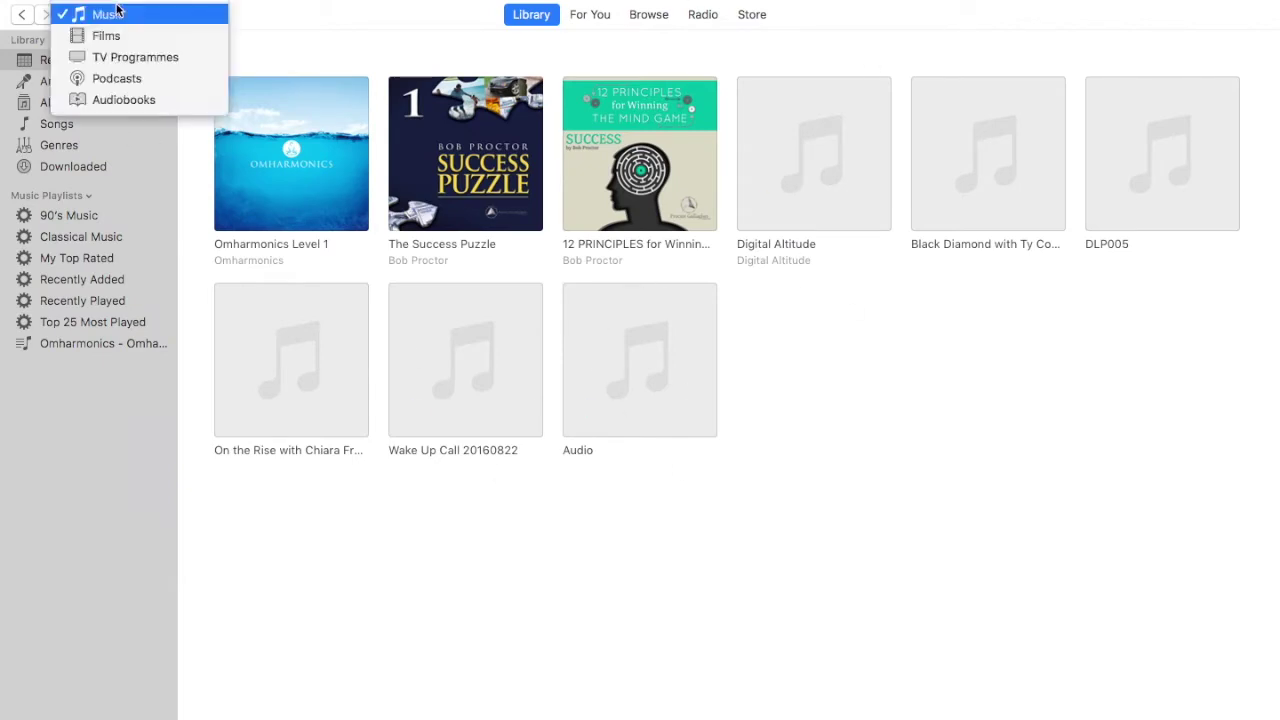
pyautogui.click(150, 78)
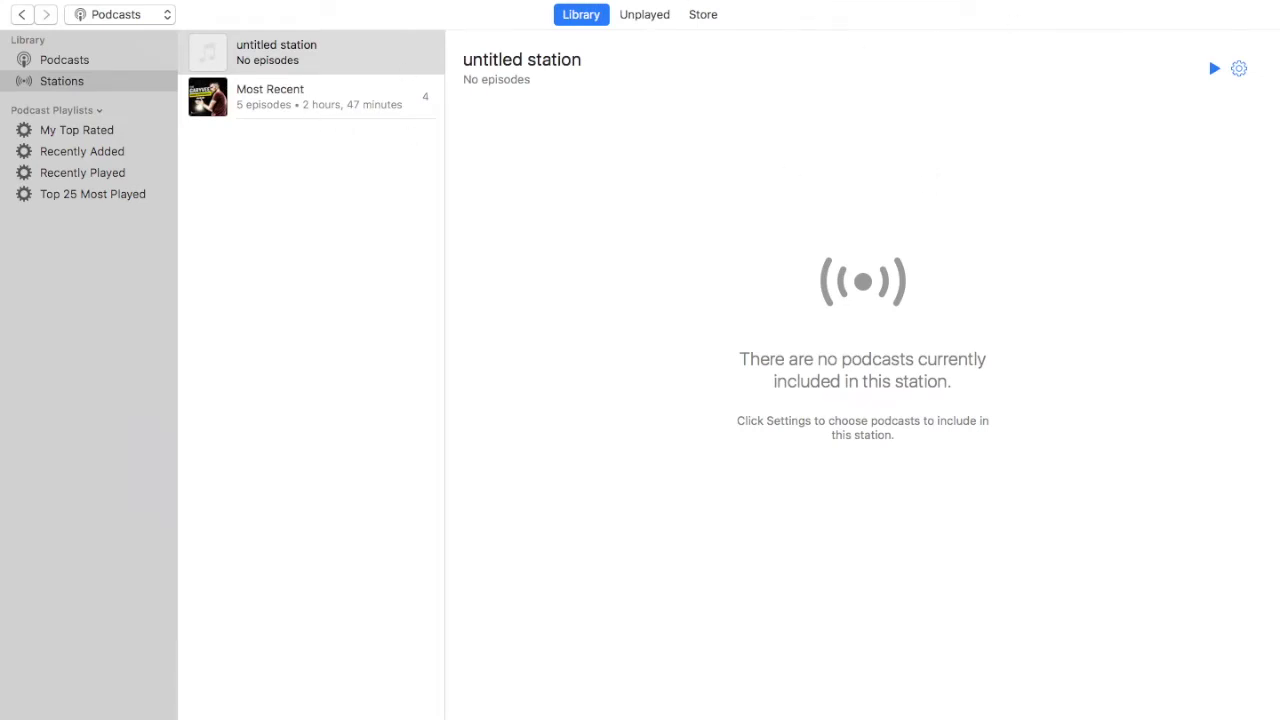
pyautogui.write('daily positive')
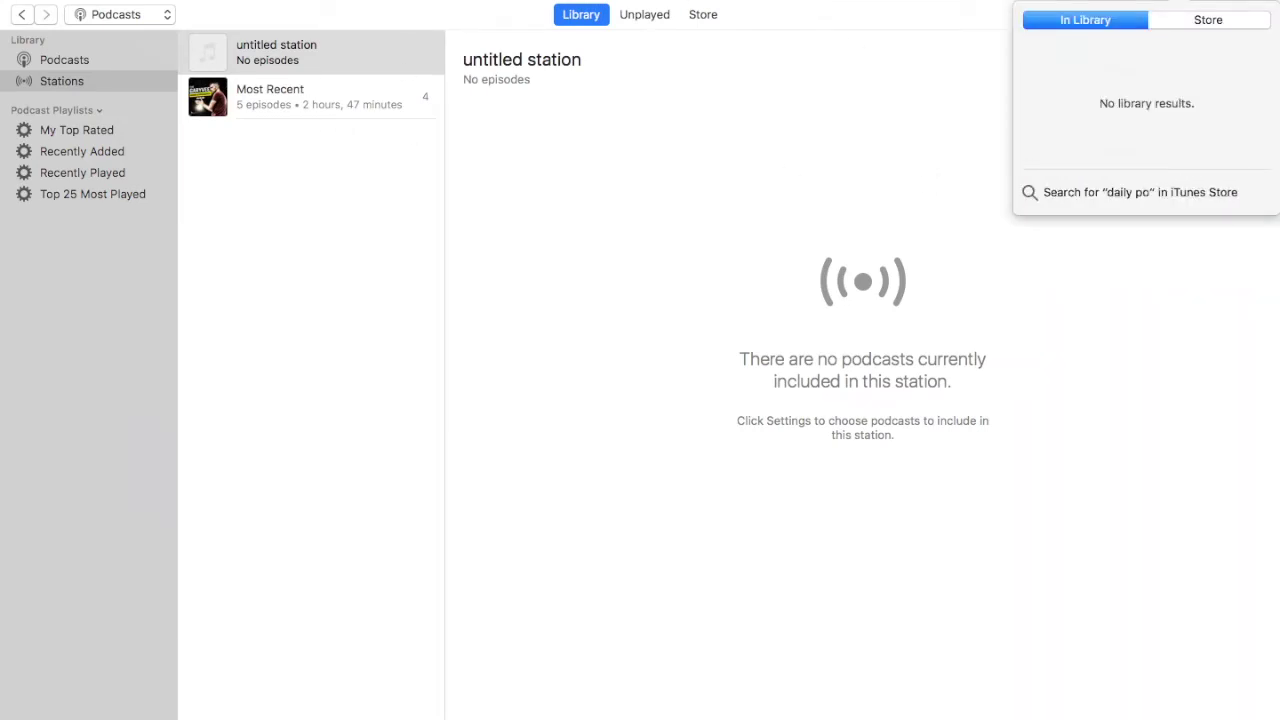
pyautogui.press('BackSpace')
pyautogui.press('BackSpace')
pyautogui.press('BackSpace')
pyautogui.press('BackSpace')
pyautogui.press('BackSpace')
pyautogui.press('BackSpace')
pyautogui.press('BackSpace')
pyautogui.press('BackSpace')
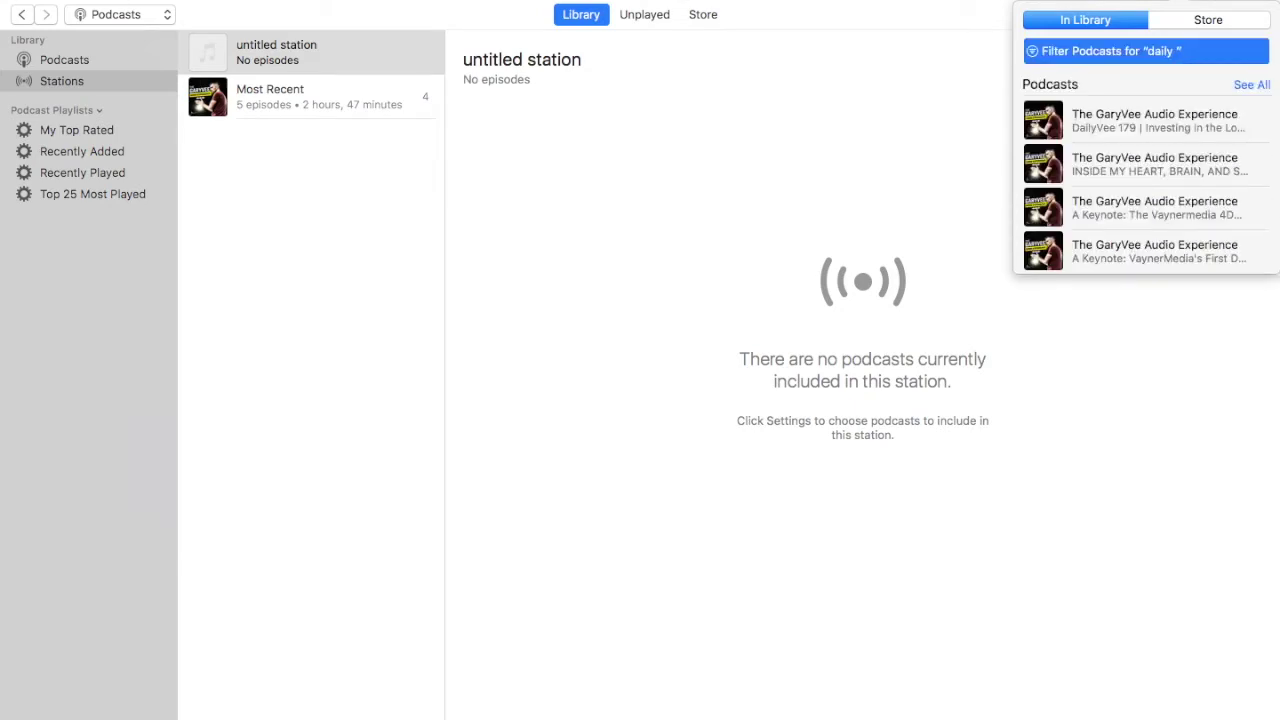
# Search the iTunes Store for "positive".
pyautogui.press('super+a')
pyautogui.write('posituve')
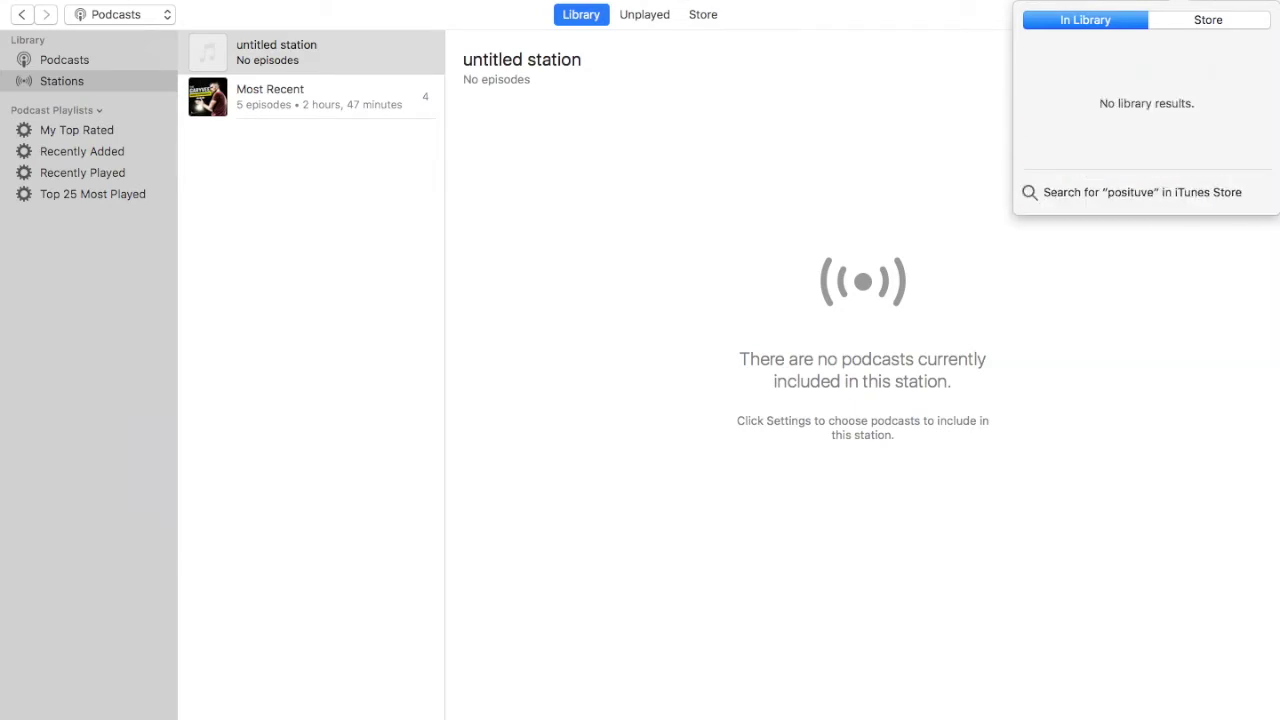
pyautogui.press('BackSpace')
pyautogui.press('BackSpace')
pyautogui.press('BackSpace')
pyautogui.write('ive')
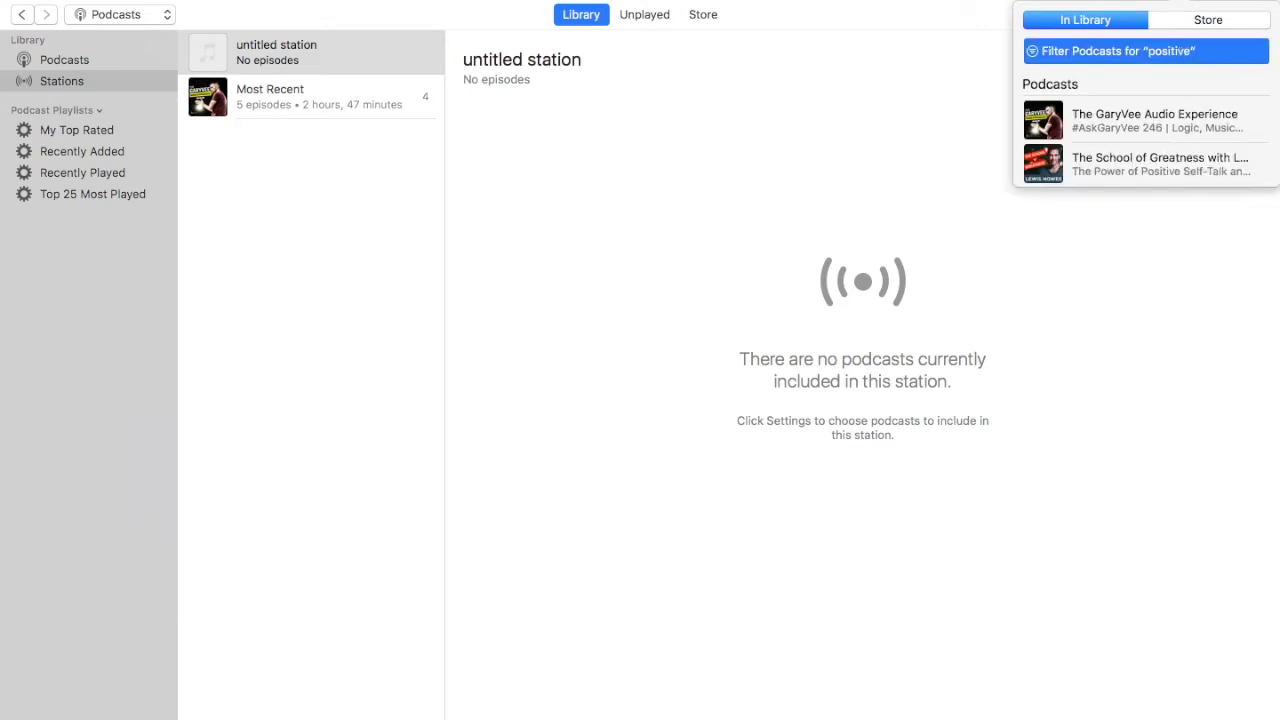
pyautogui.moveTo(1137, 176)
pyautogui.click(1197, 20)
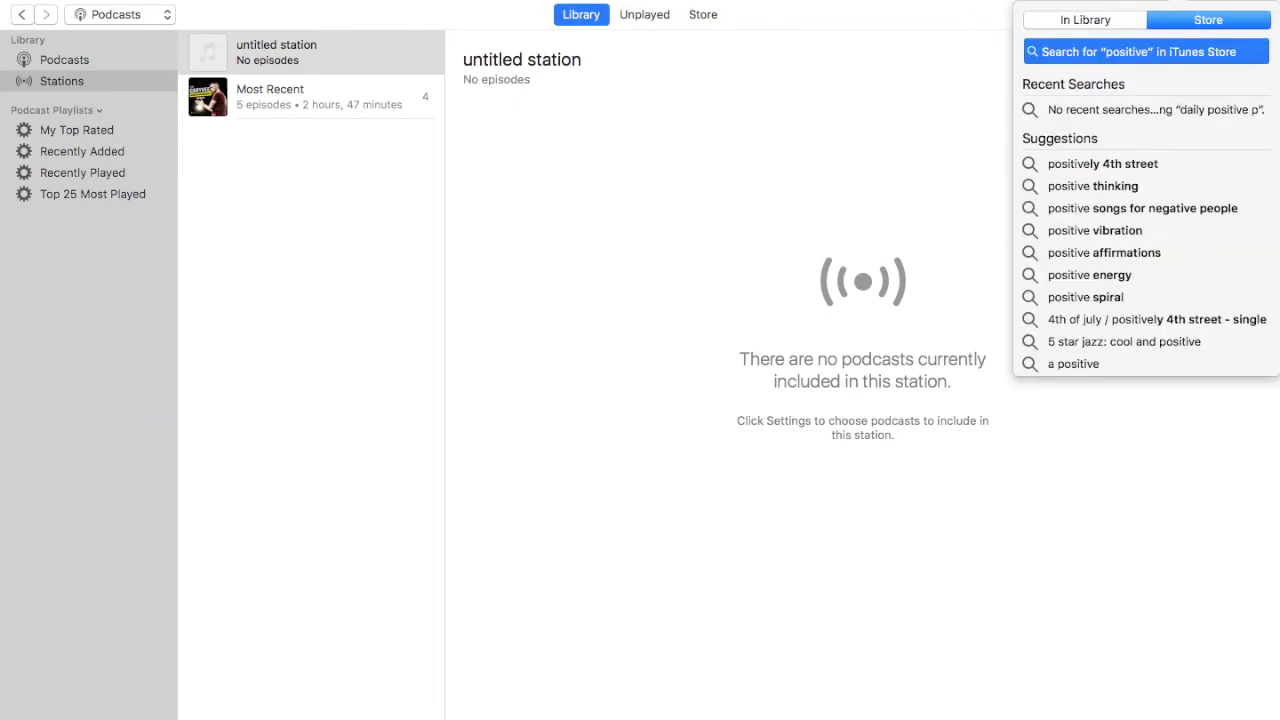
pyautogui.press('Return')
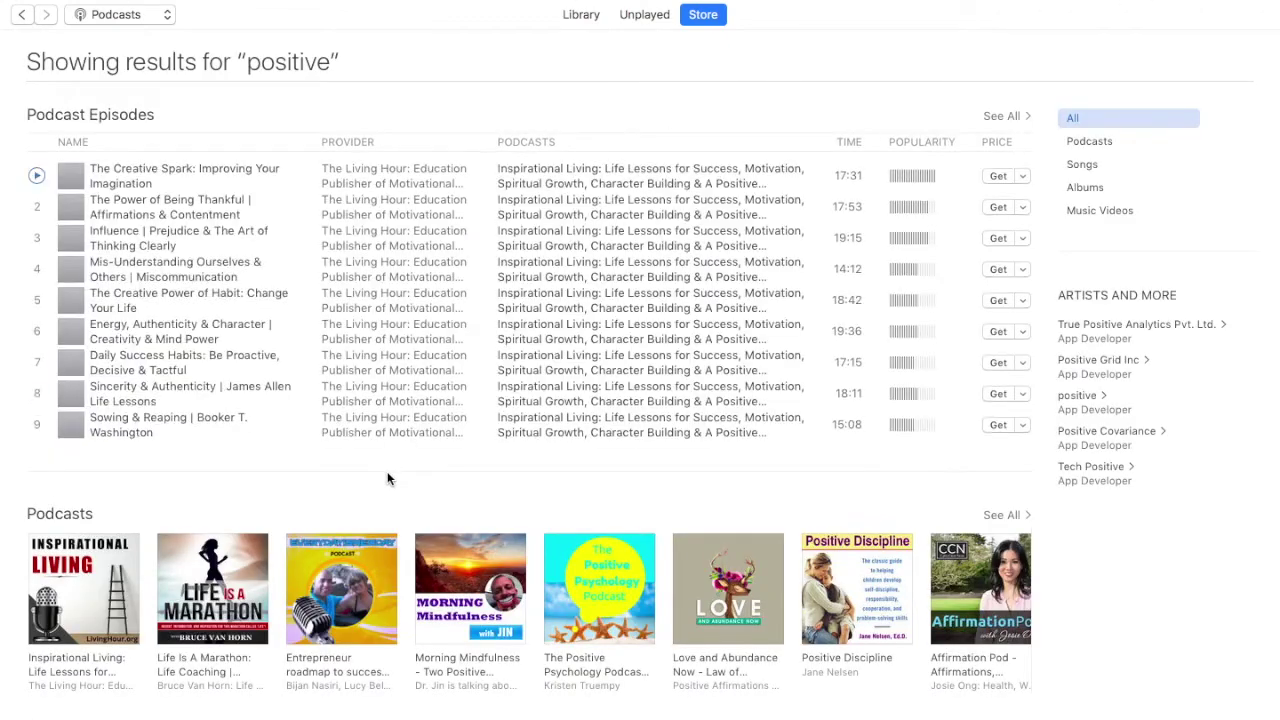
# Narrow the search results to podcasts, browse similar shows and open the Morning Mindfulness entry.
pyautogui.scroll(-3, 387, 471)
pyautogui.scroll(3, 388, 476)
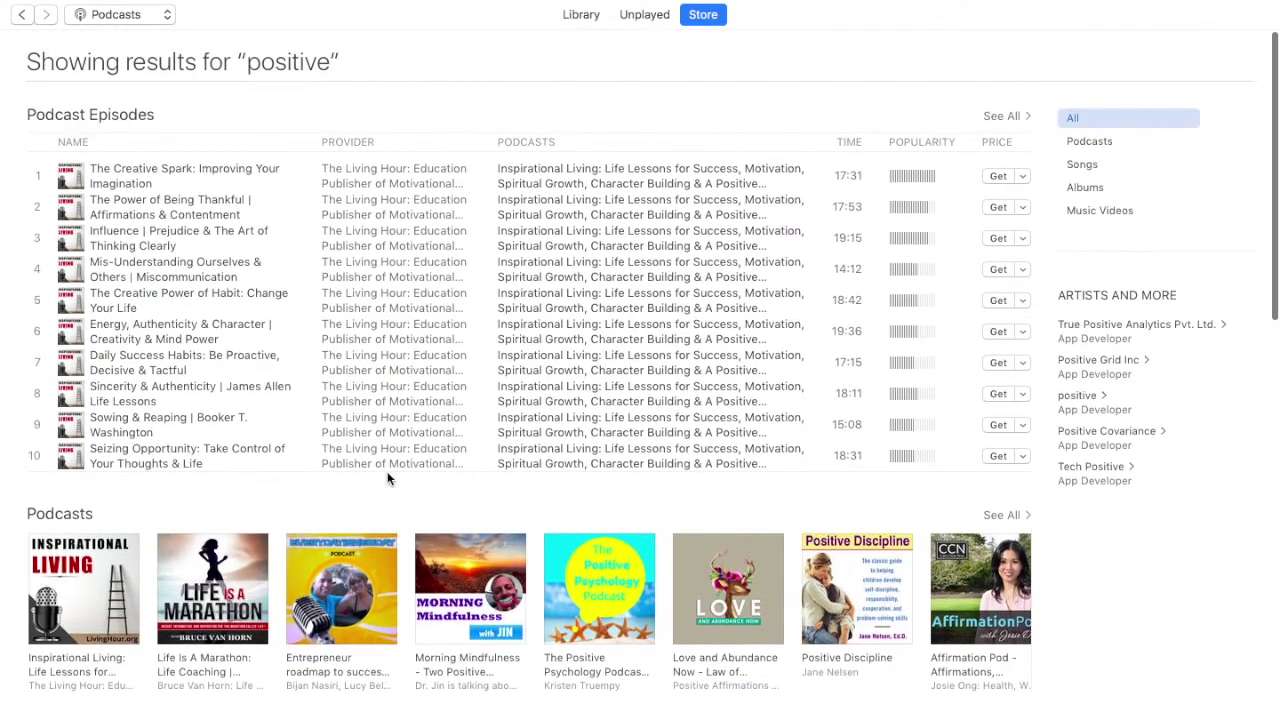
pyautogui.scroll(-3, 400, 450)
pyautogui.click(1085, 54)
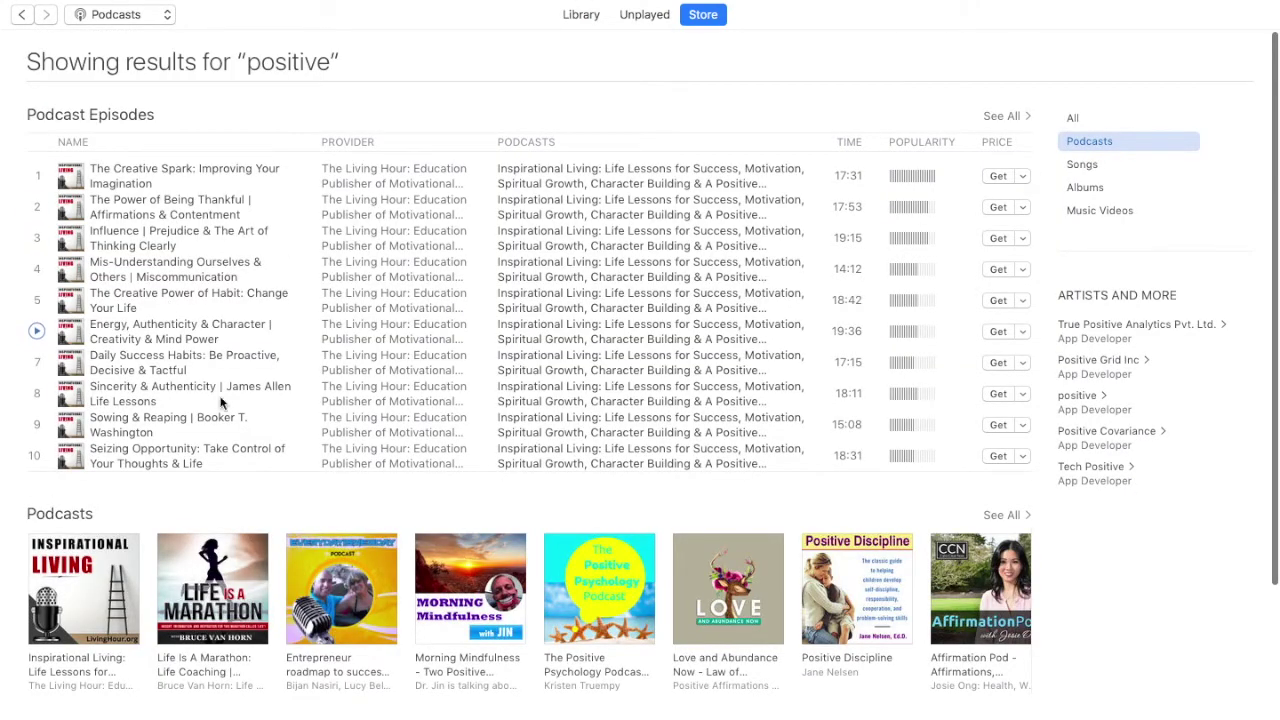
pyautogui.scroll(-5, 222, 402)
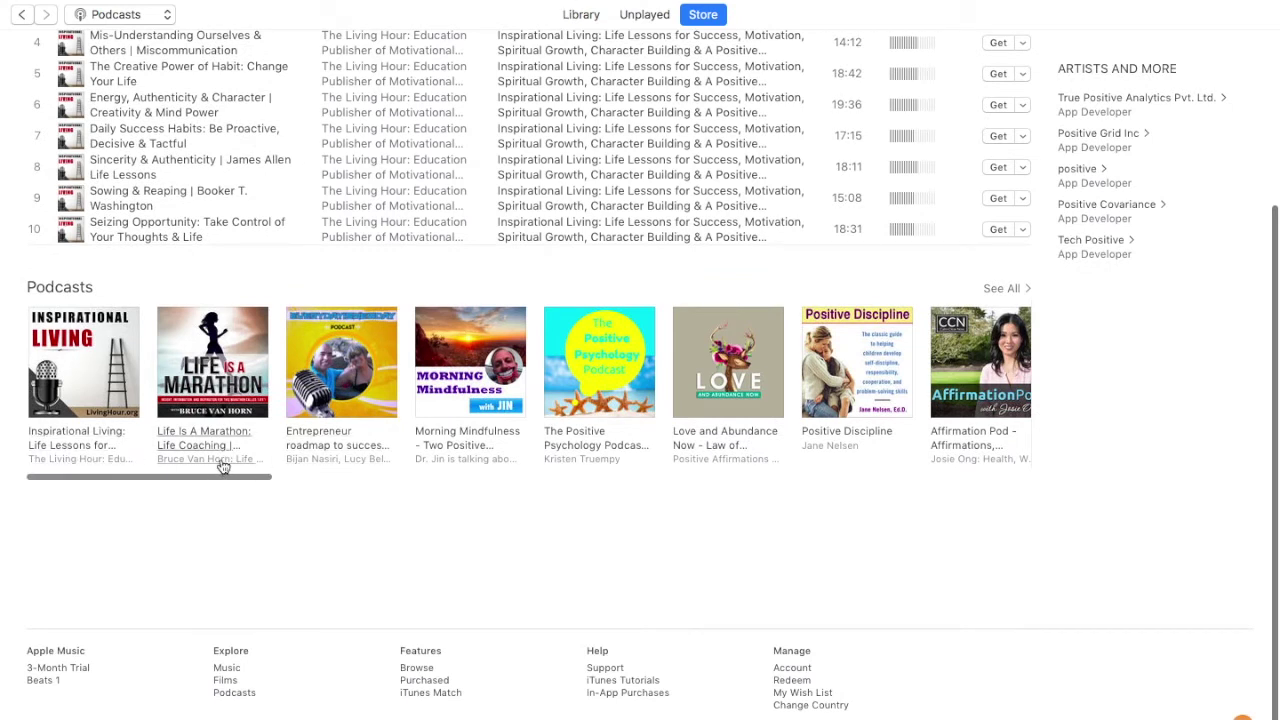
pyautogui.click(456, 463)
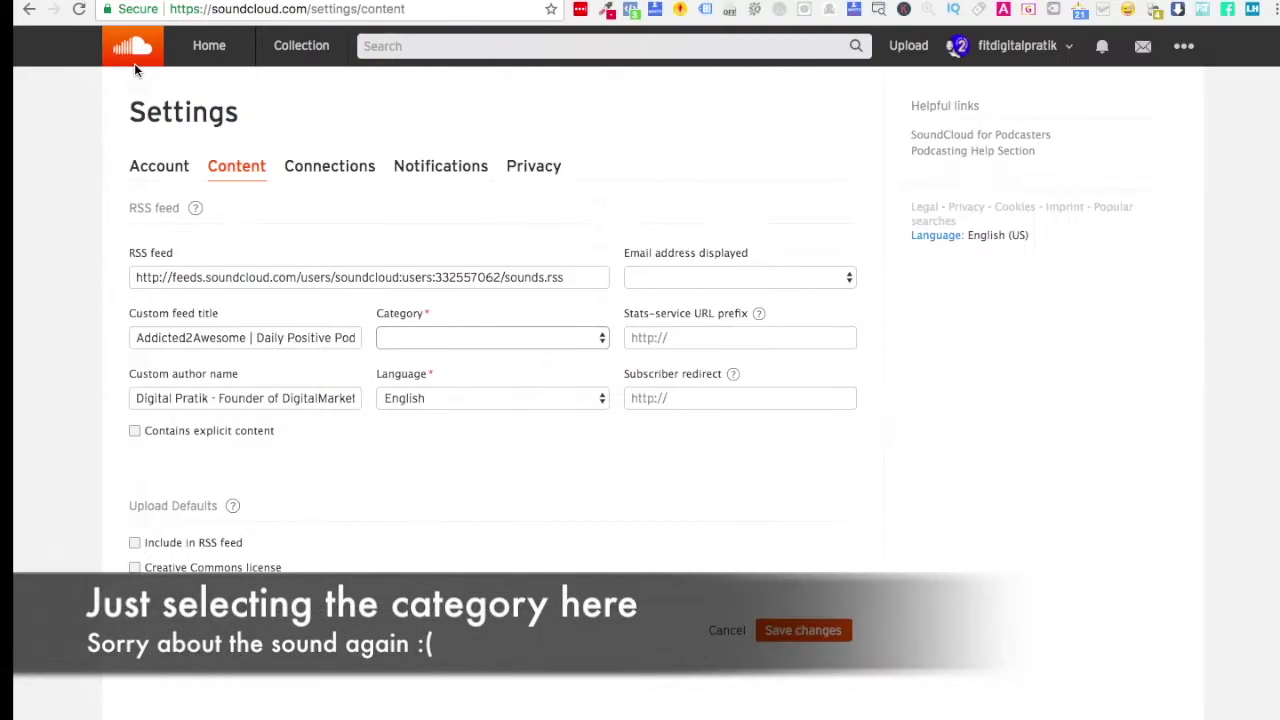
# Return to the new account's content settings in Chrome and set the feed category to Society & Culture.
pyautogui.click(436, 341)
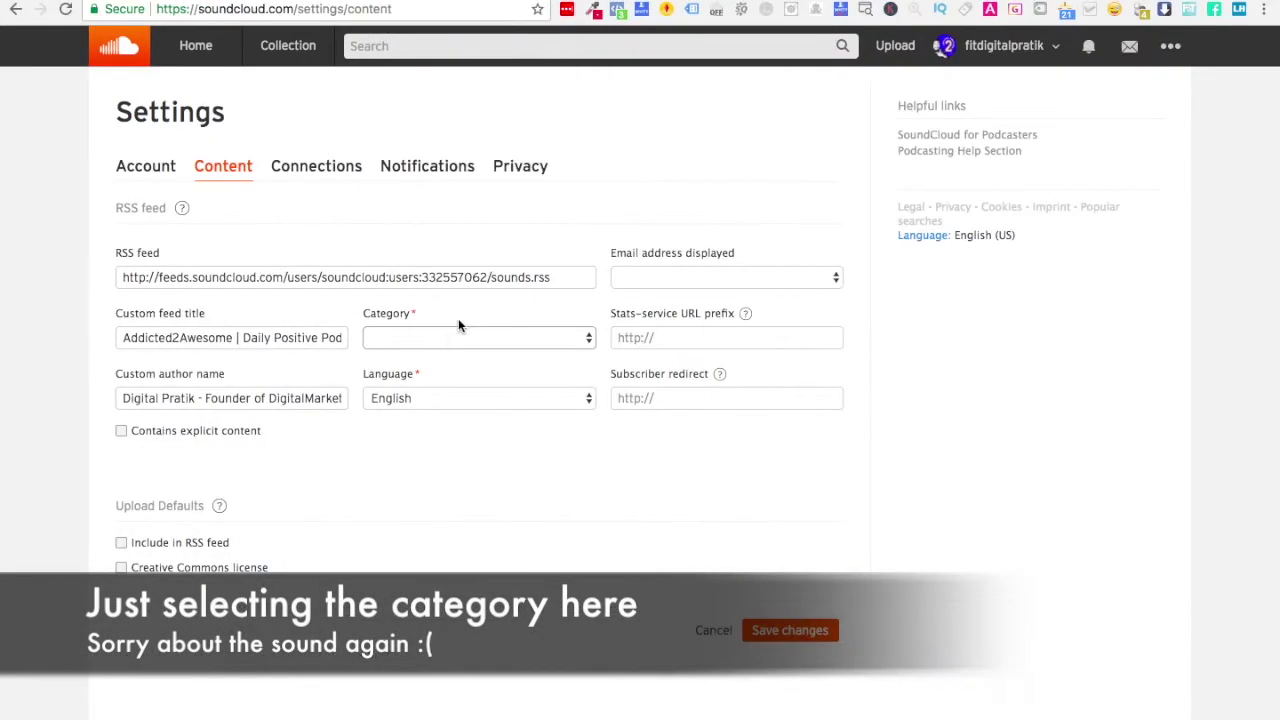
pyautogui.click(445, 337)
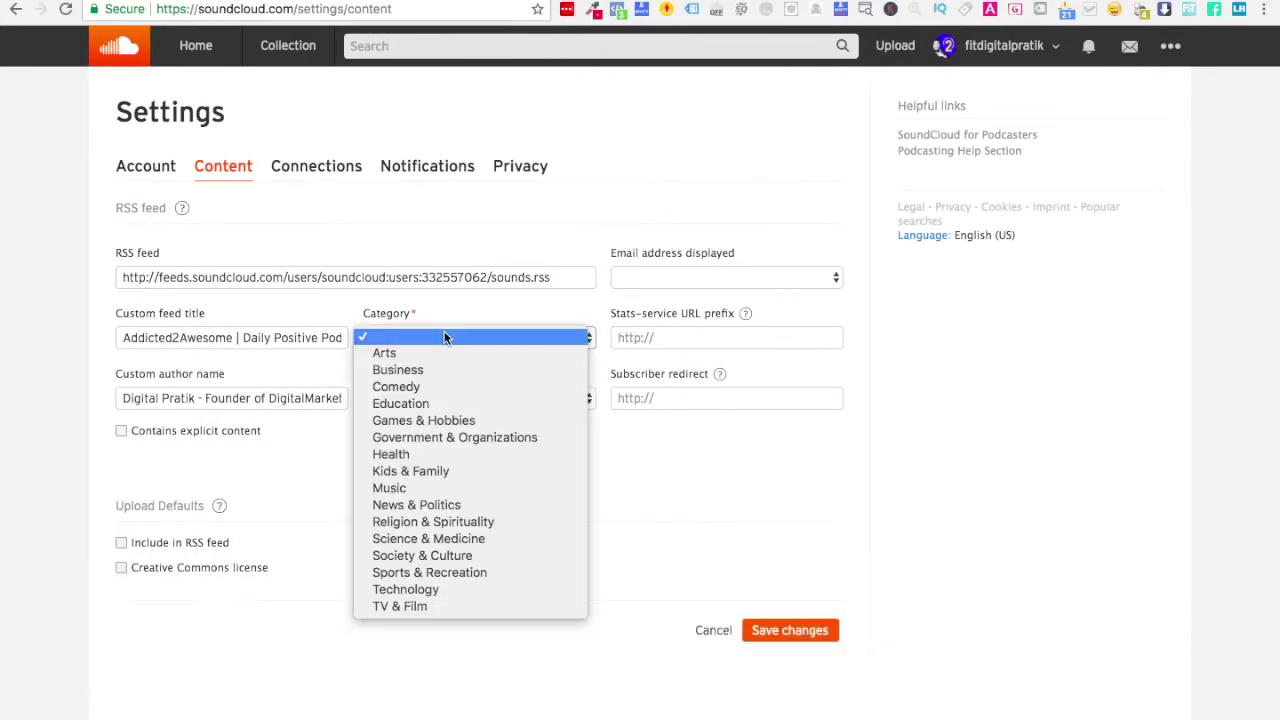
pyautogui.click(441, 555)
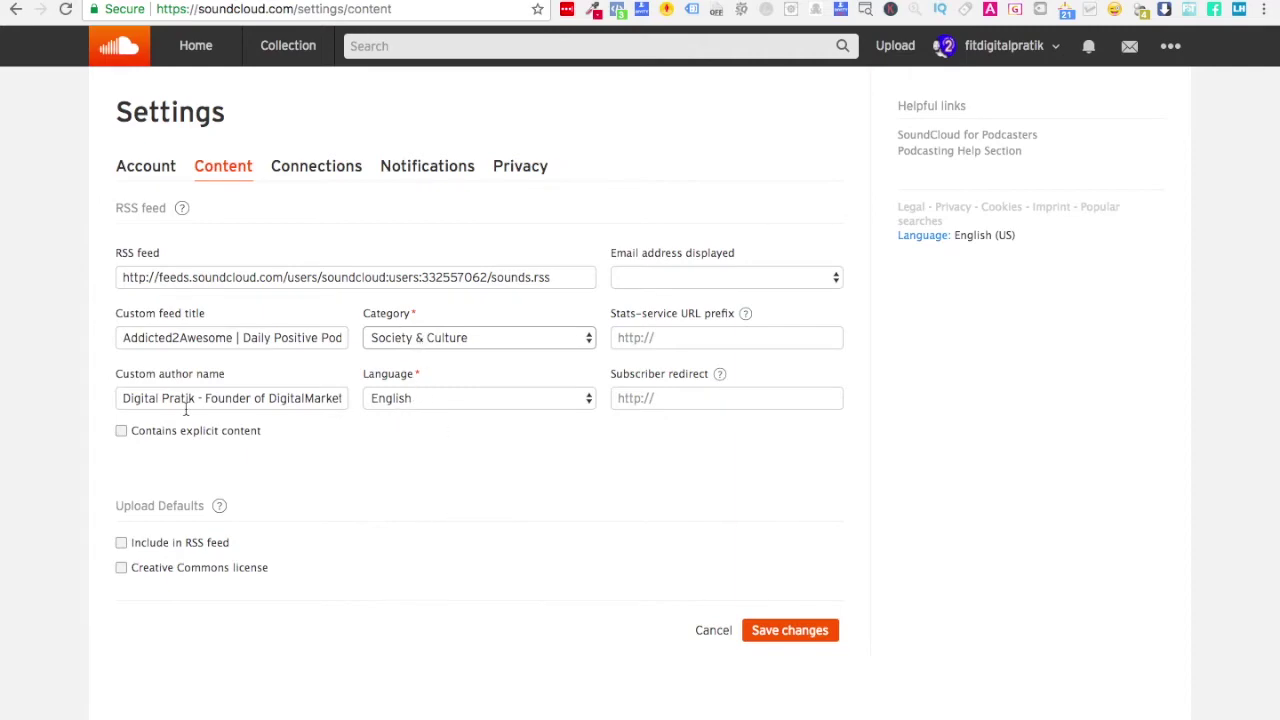
# Set the custom author name to the host's name plus "is sharing his practical experience when it comes to living a life filled with state of awesomeness.".
pyautogui.hotkey('ctrl', 'Left')
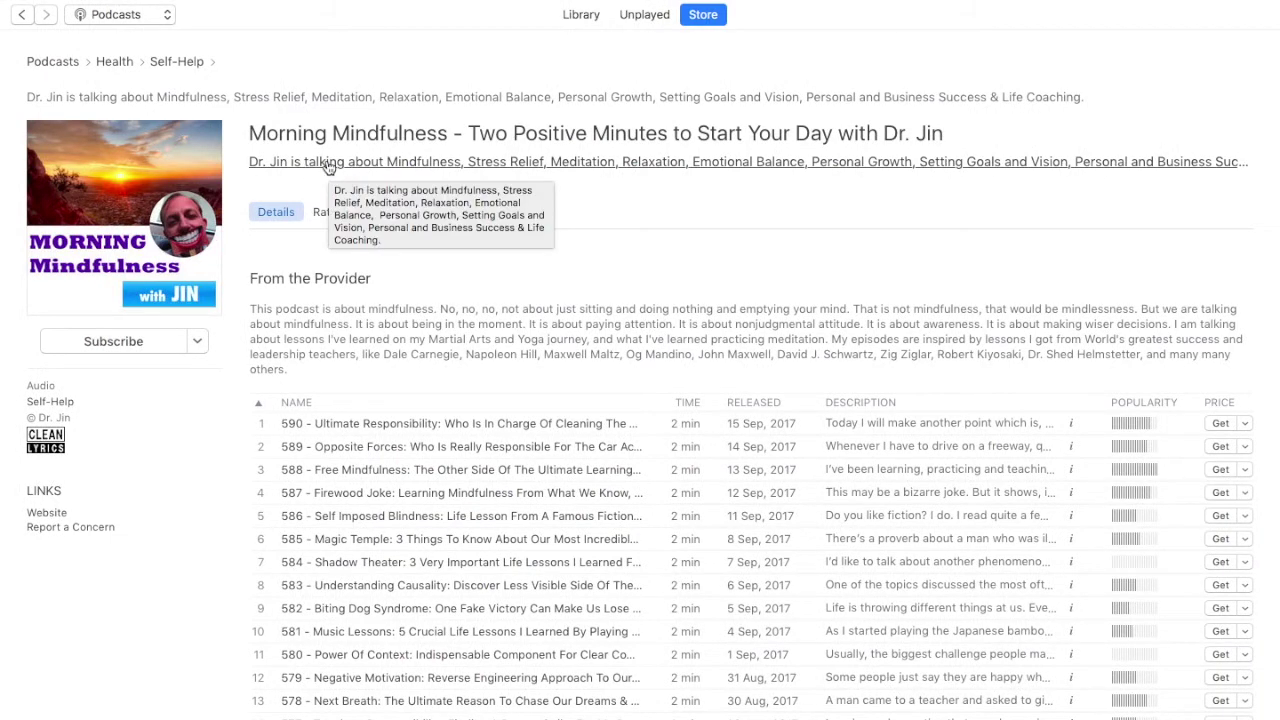
pyautogui.hotkey('ctrl', 'Right')
pyautogui.moveTo(207, 398); pyautogui.dragTo(403, 400)
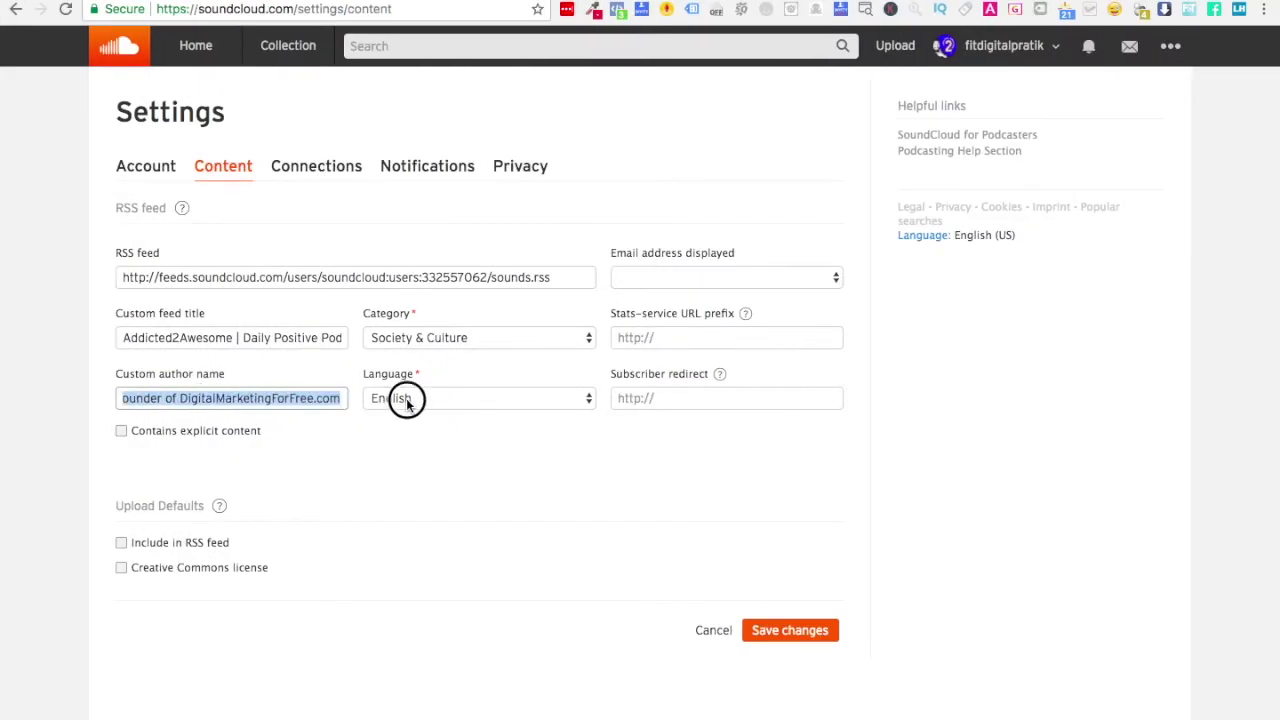
pyautogui.press('BackSpace')
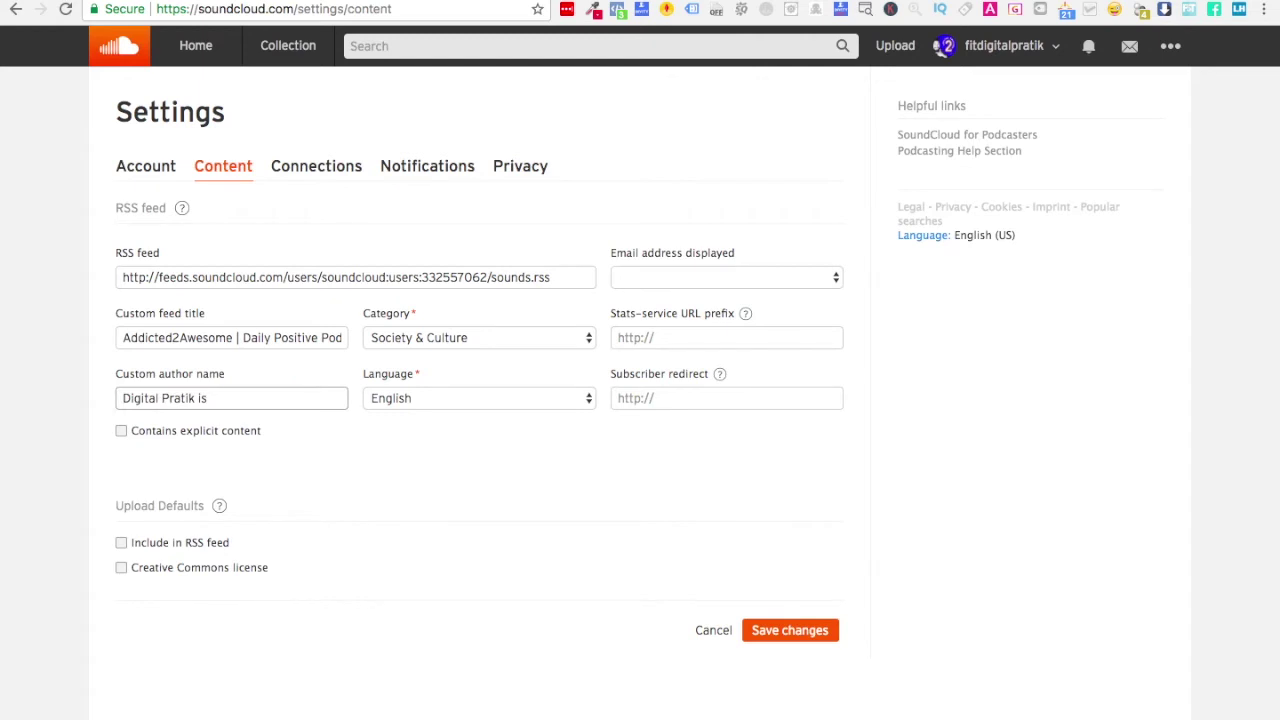
pyautogui.write('sharing his practical')
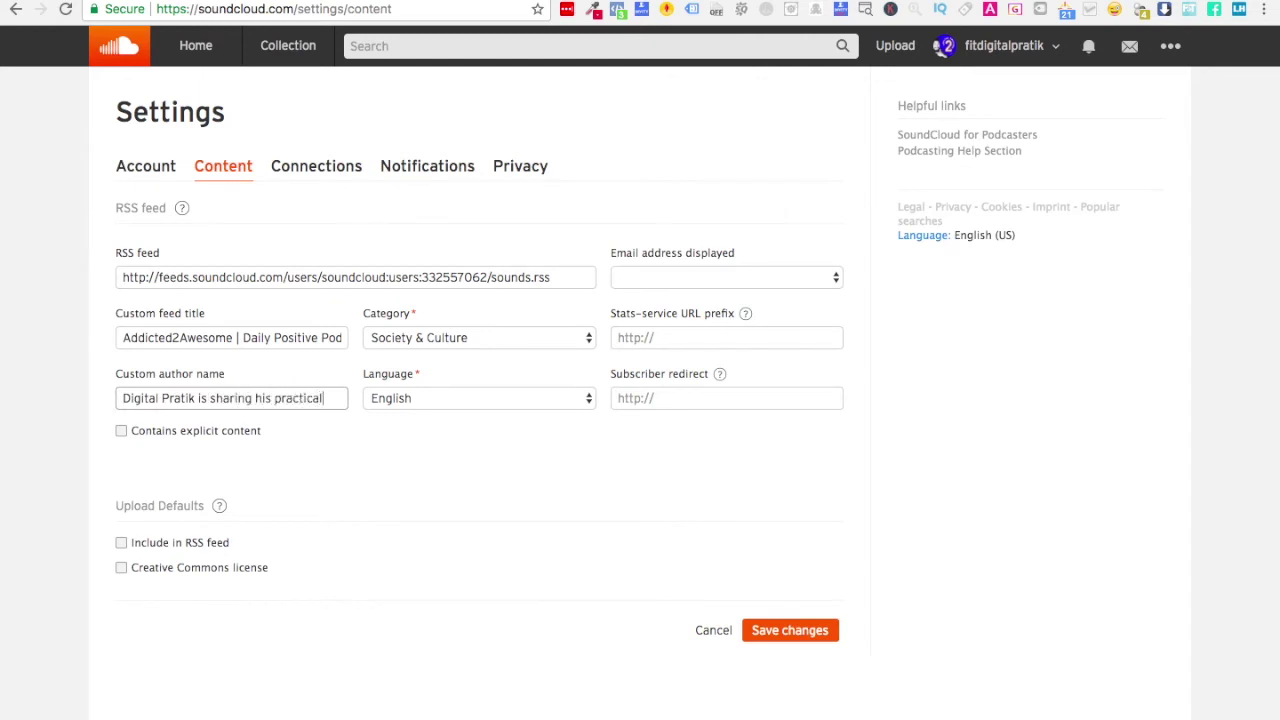
pyautogui.write(' advice')
pyautogui.write('experience ')
pyautogui.write('when it comes to')
pyautogui.write(' living a li')
pyautogui.write('fe')
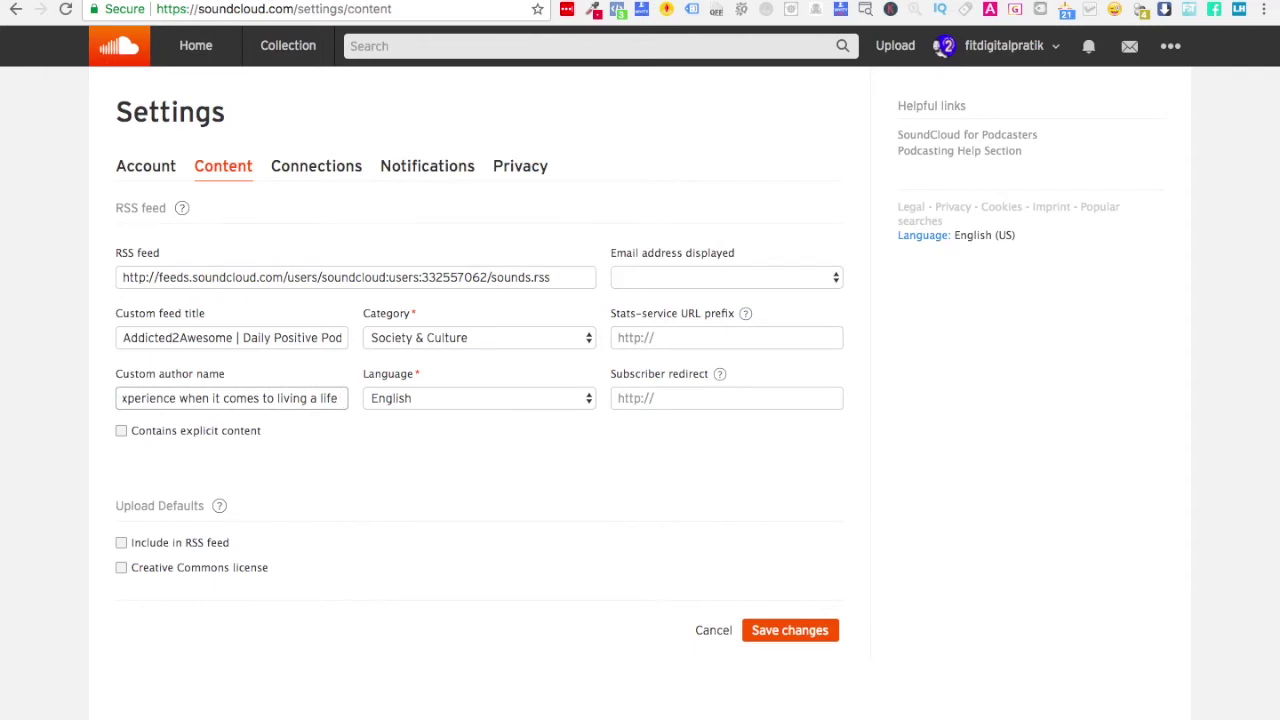
pyautogui.write('filled with')
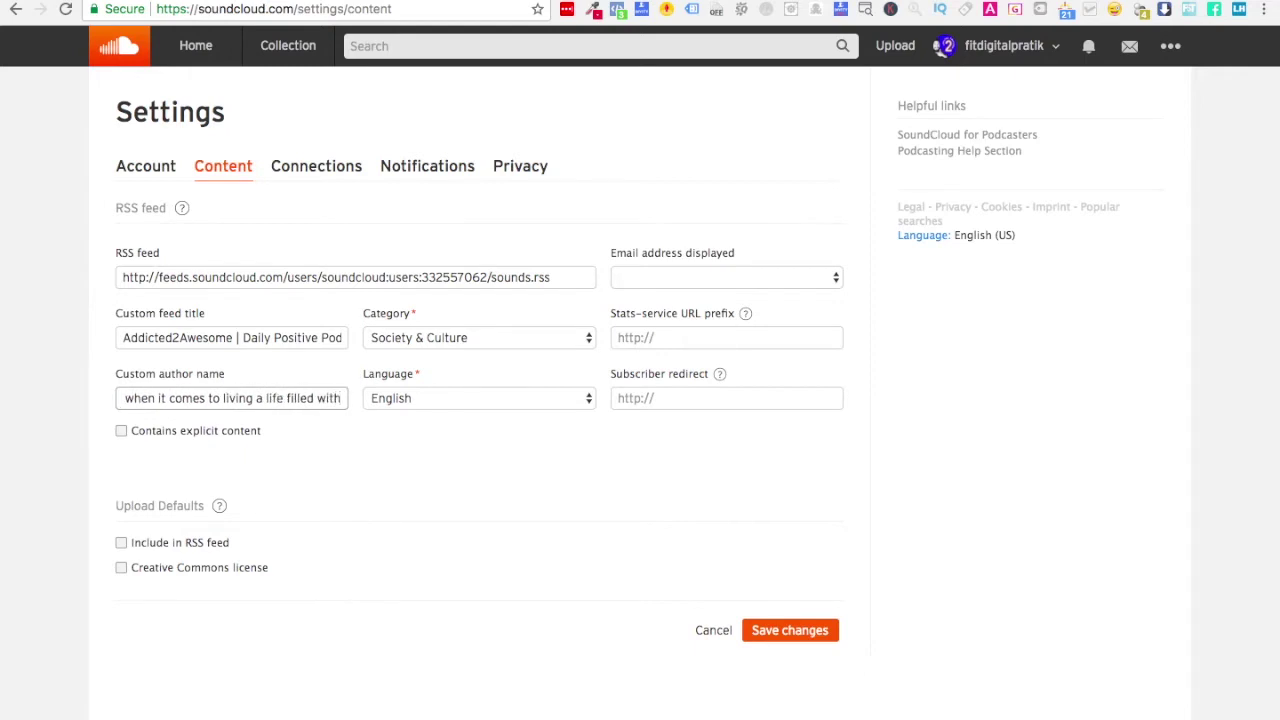
pyautogui.write(' sta')
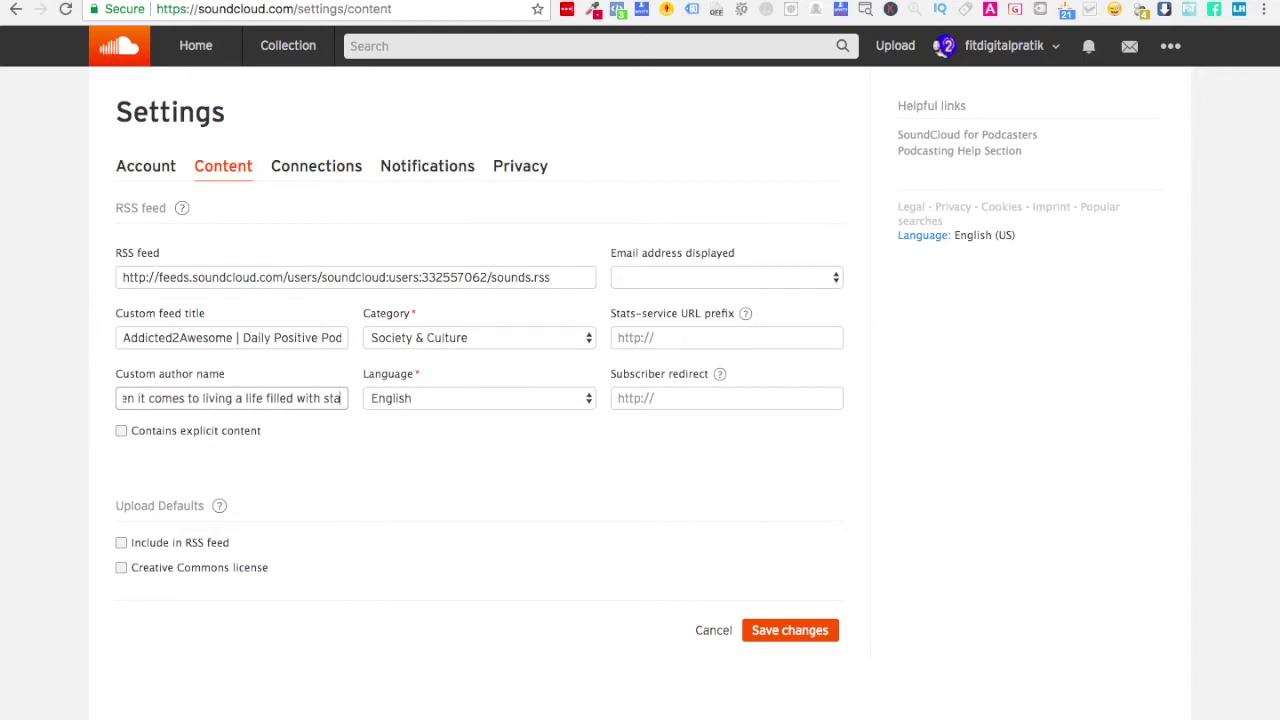
pyautogui.write('te of awesomeness')
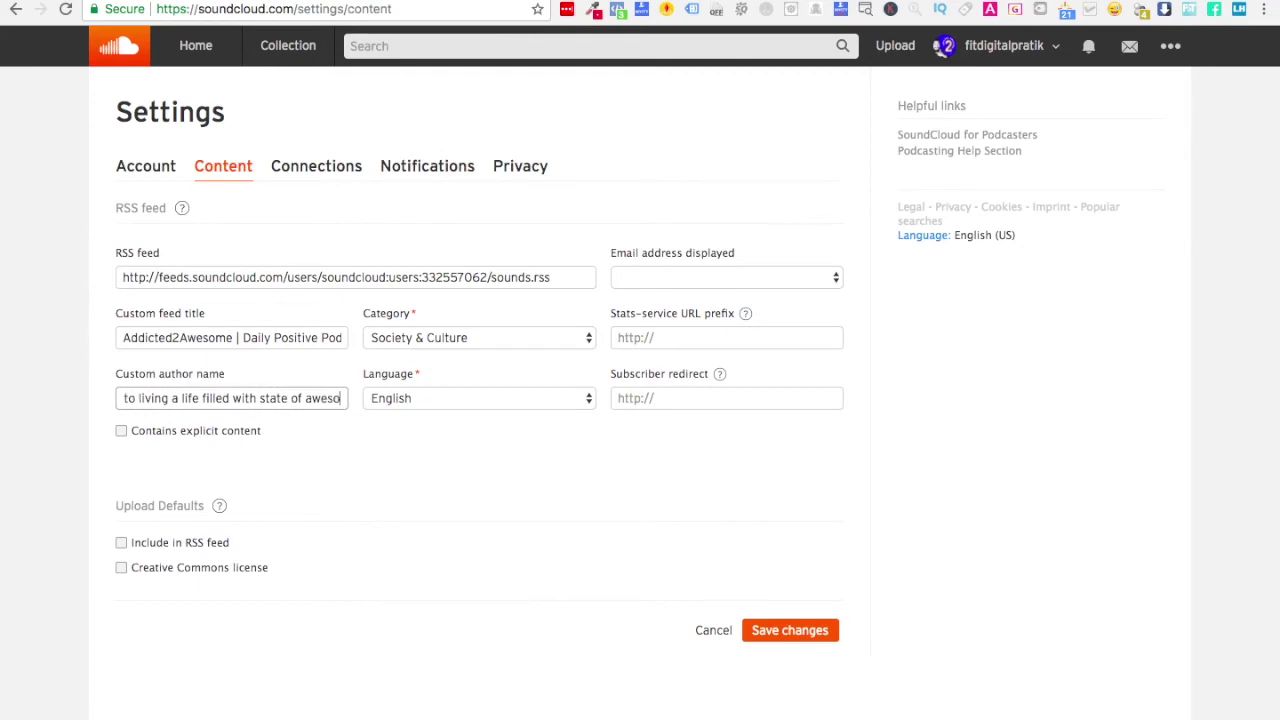
pyautogui.write('.')
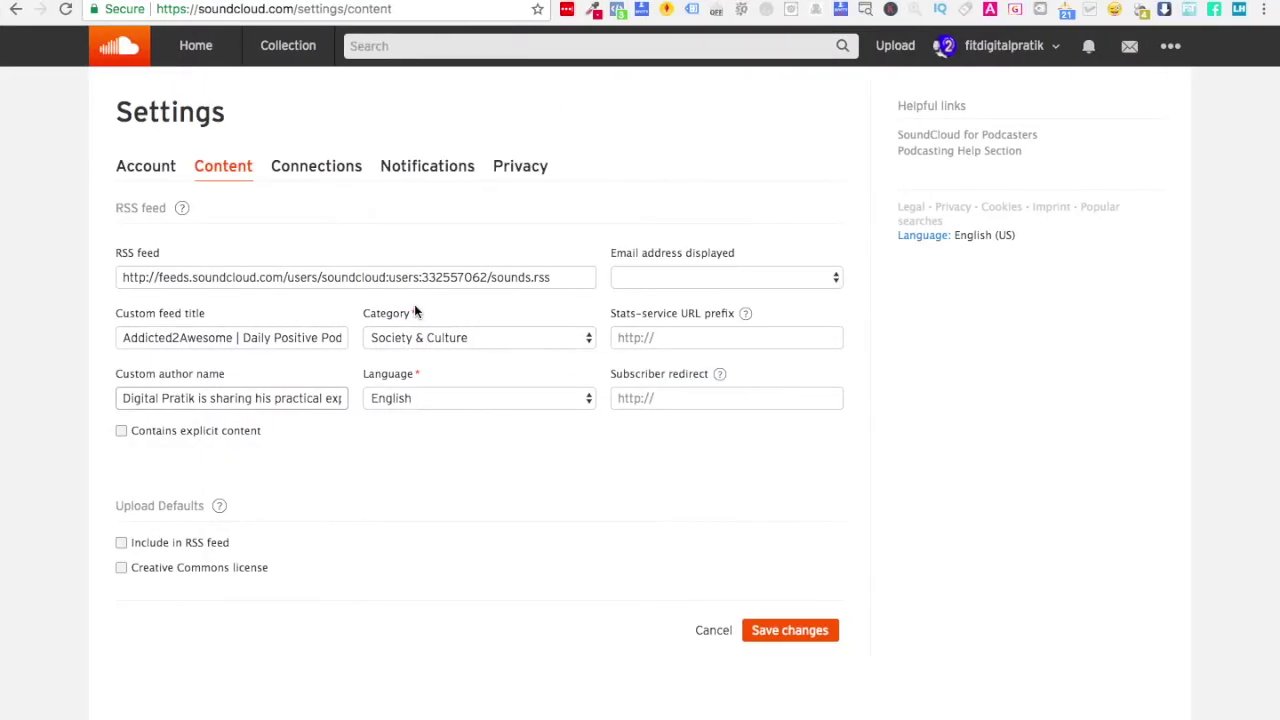
# Include new uploads in the RSS feed by default and save the content settings.
pyautogui.click(121, 542)
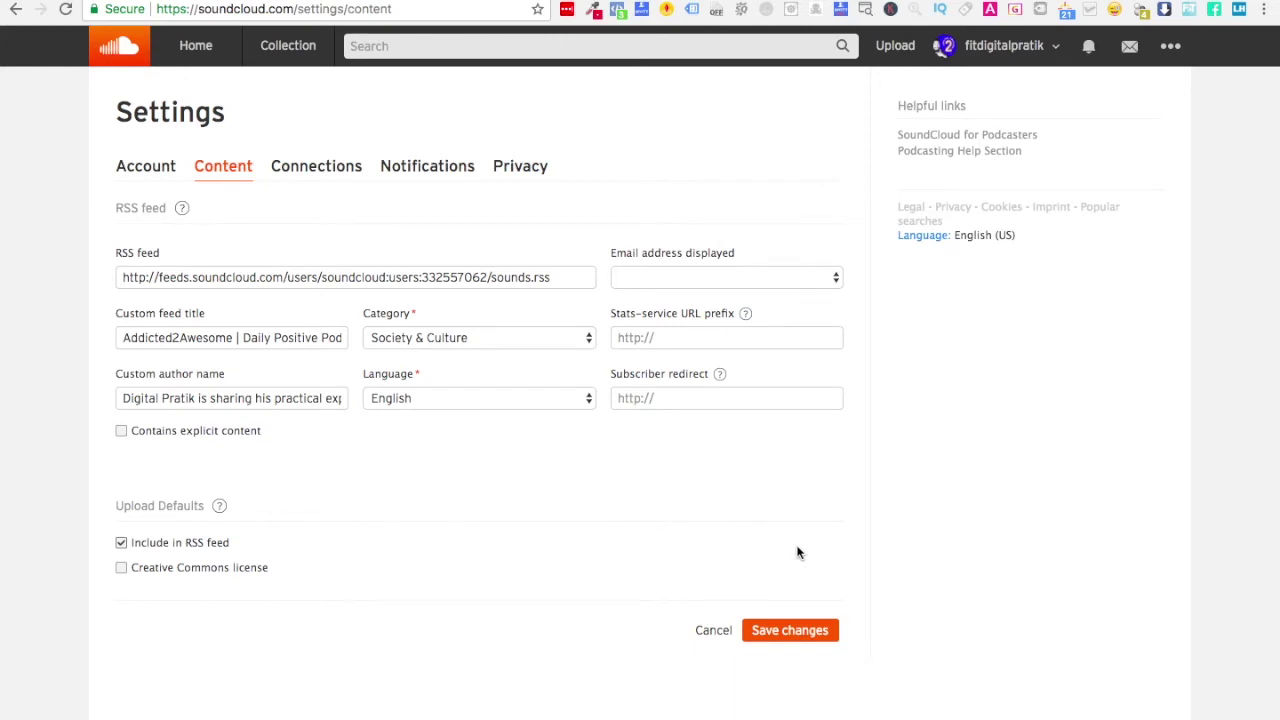
pyautogui.click(788, 631)
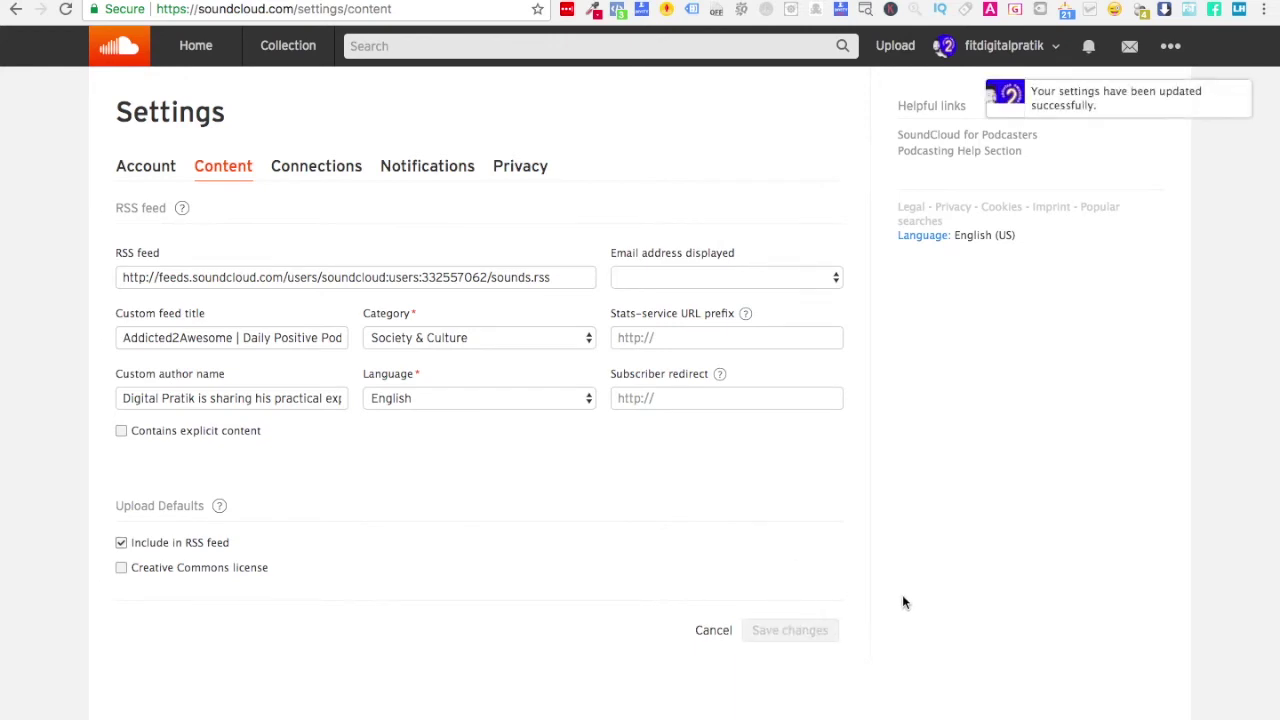
pyautogui.moveTo(1090, 103)
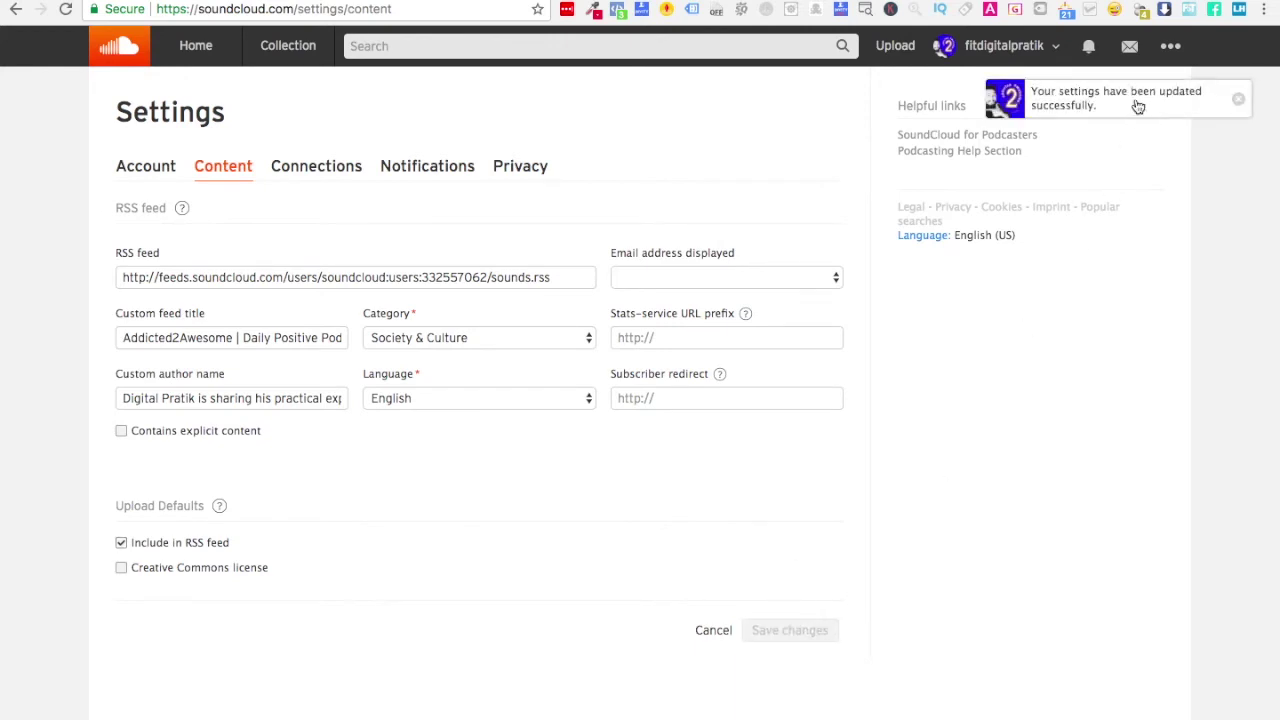
# Look over the privacy and notification settings and return to the content settings.
pyautogui.click(523, 167)
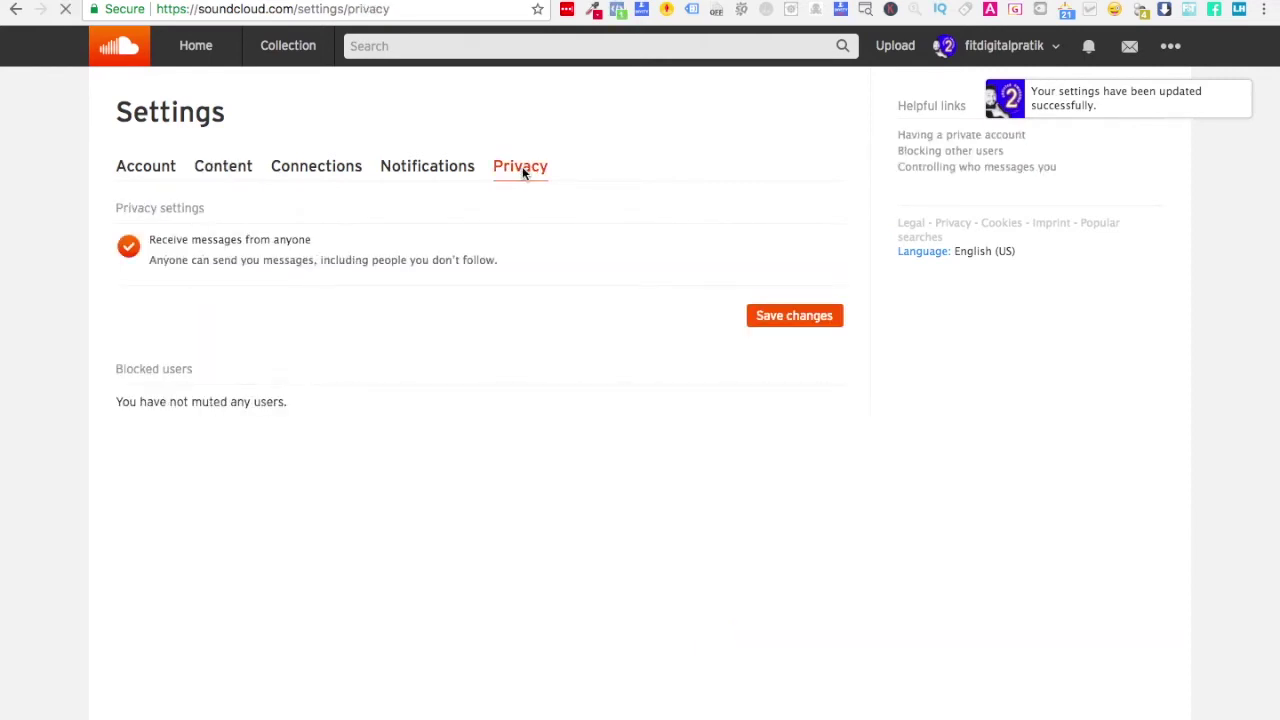
pyautogui.click(435, 172)
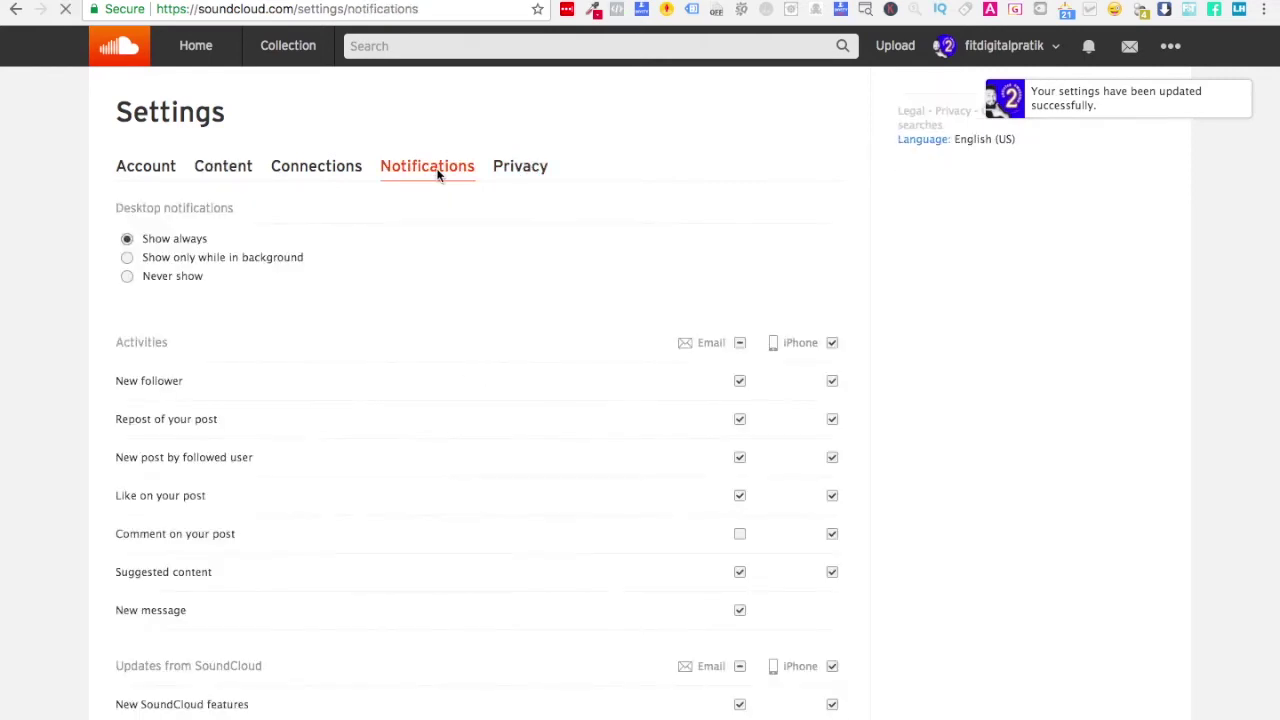
pyautogui.click(226, 172)
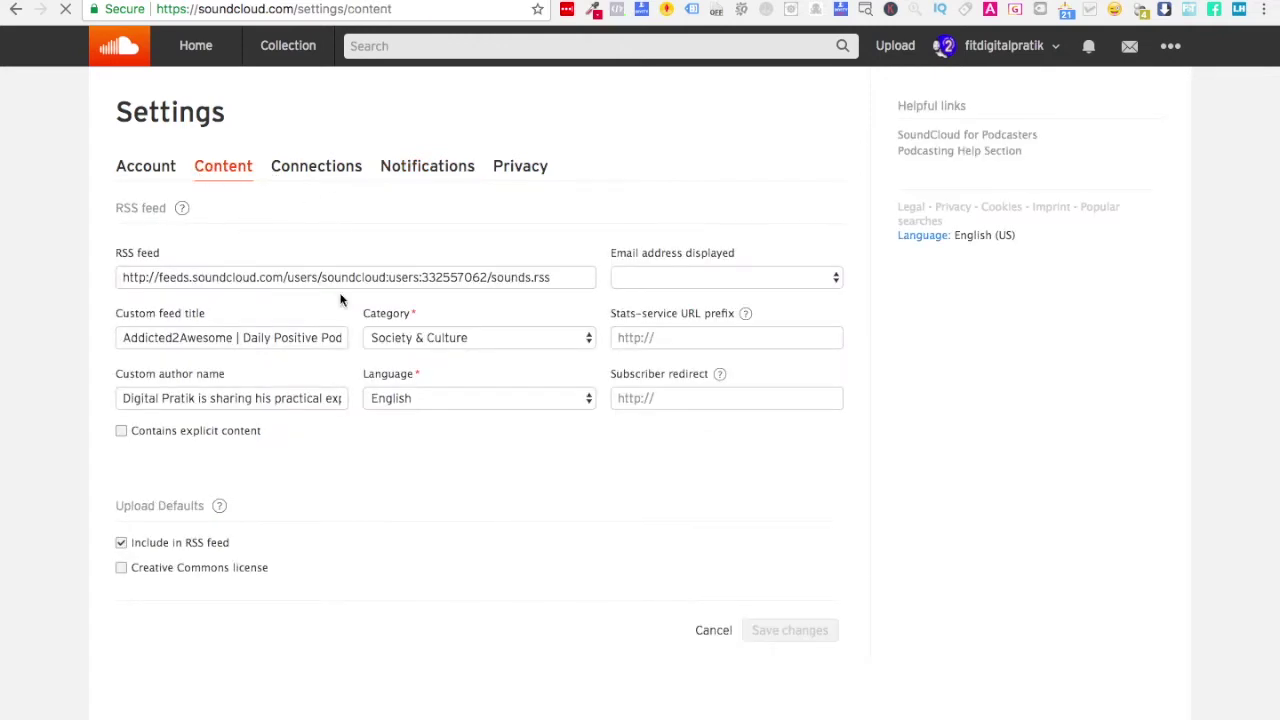
# View the new account's profile page and, in the other browser, the Digital Marketing profile for comparison.
pyautogui.click(1005, 46)
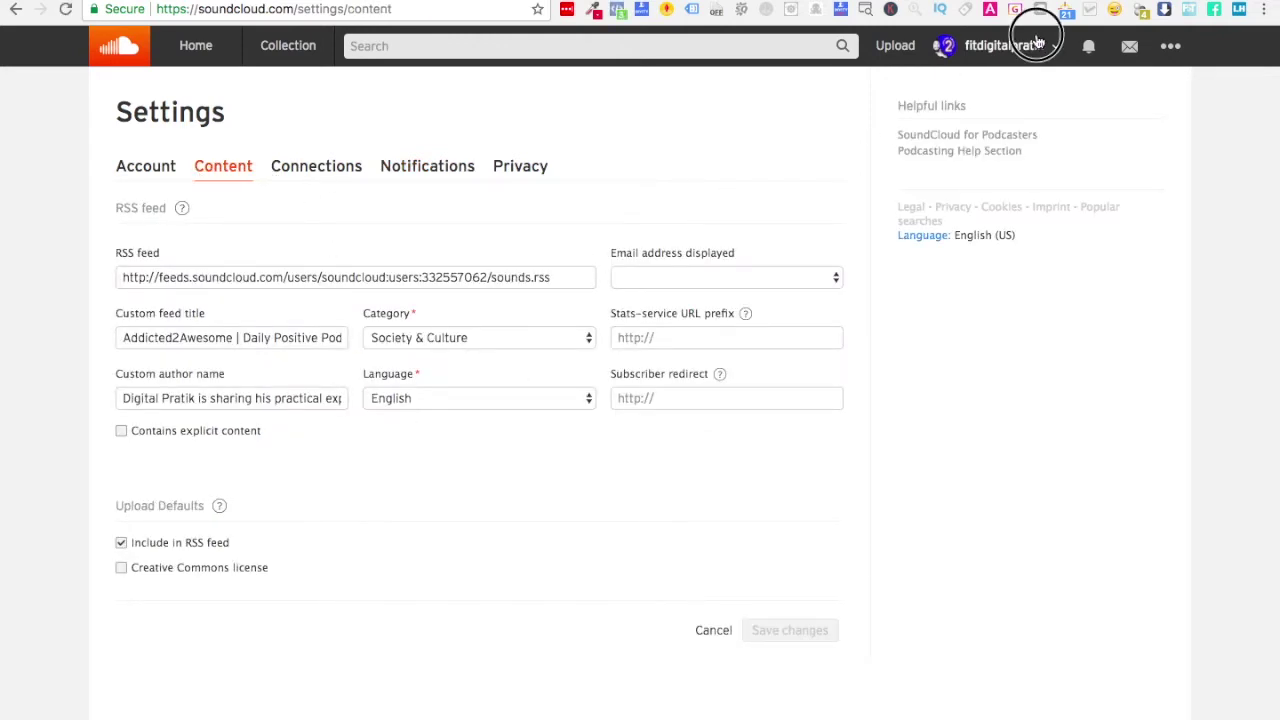
pyautogui.click(975, 81)
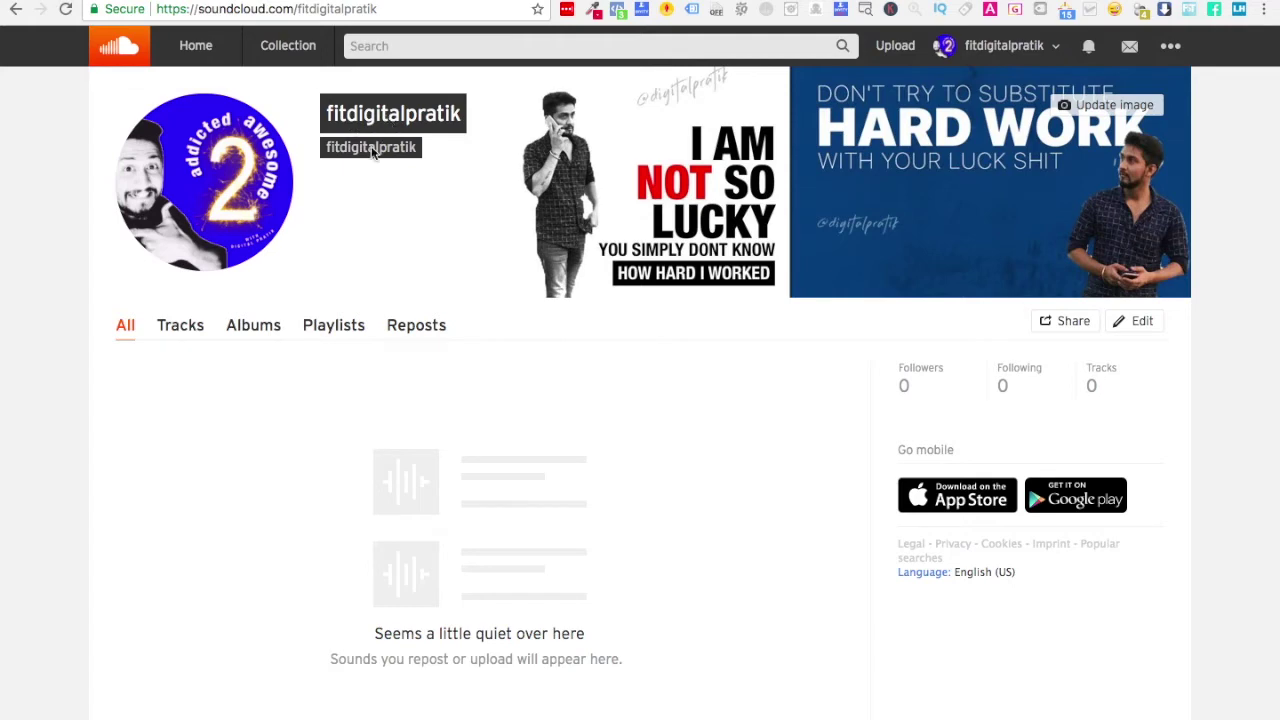
pyautogui.press('super+Tab')
pyautogui.press('super+Tab')
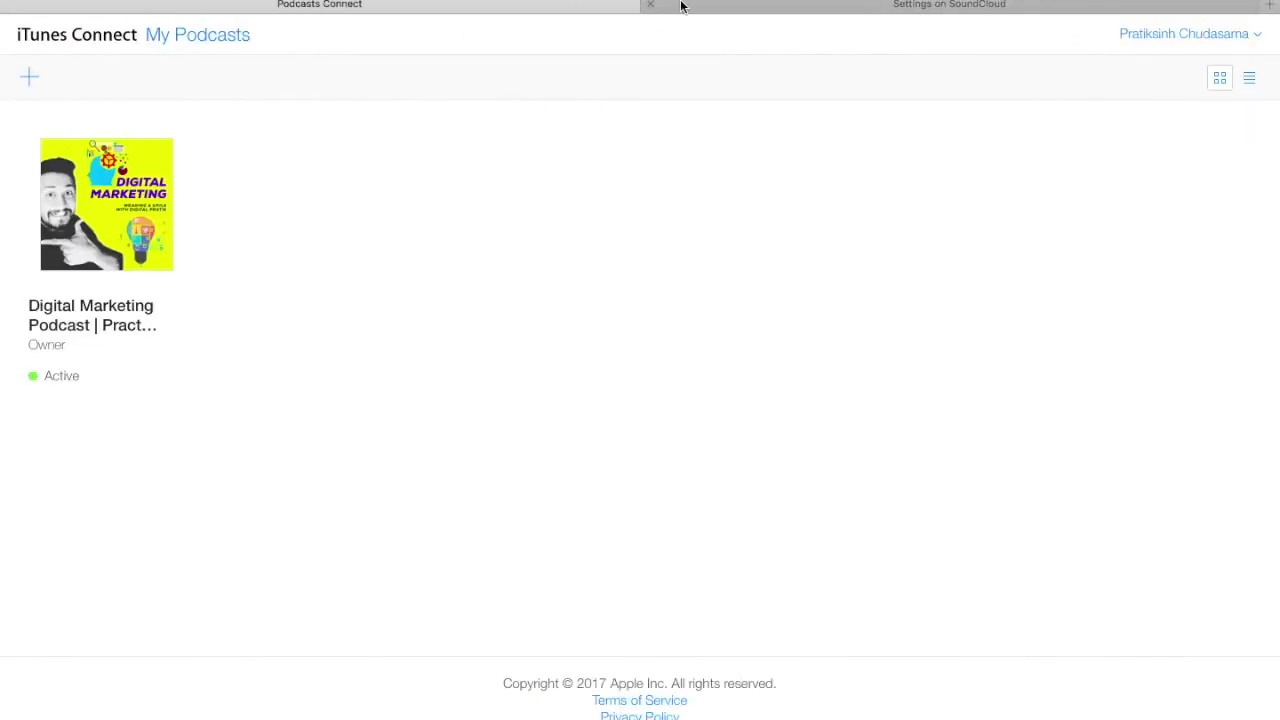
pyautogui.click(682, 6)
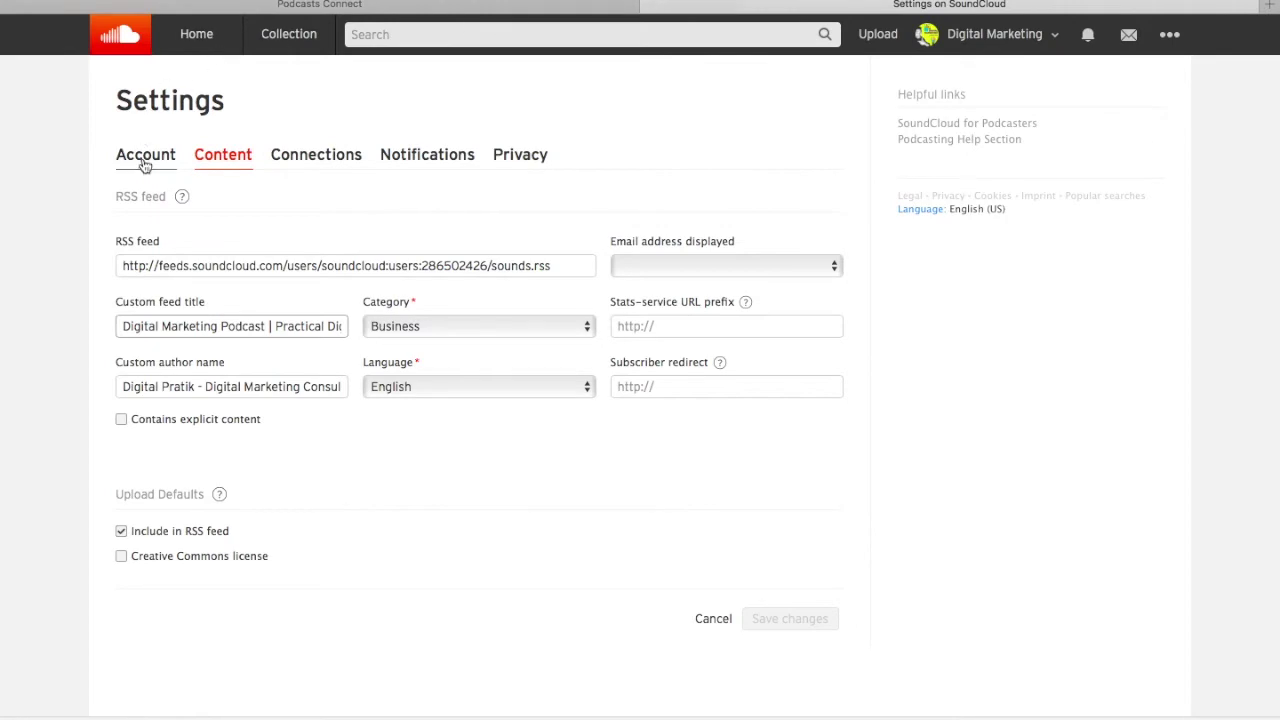
pyautogui.click(975, 40)
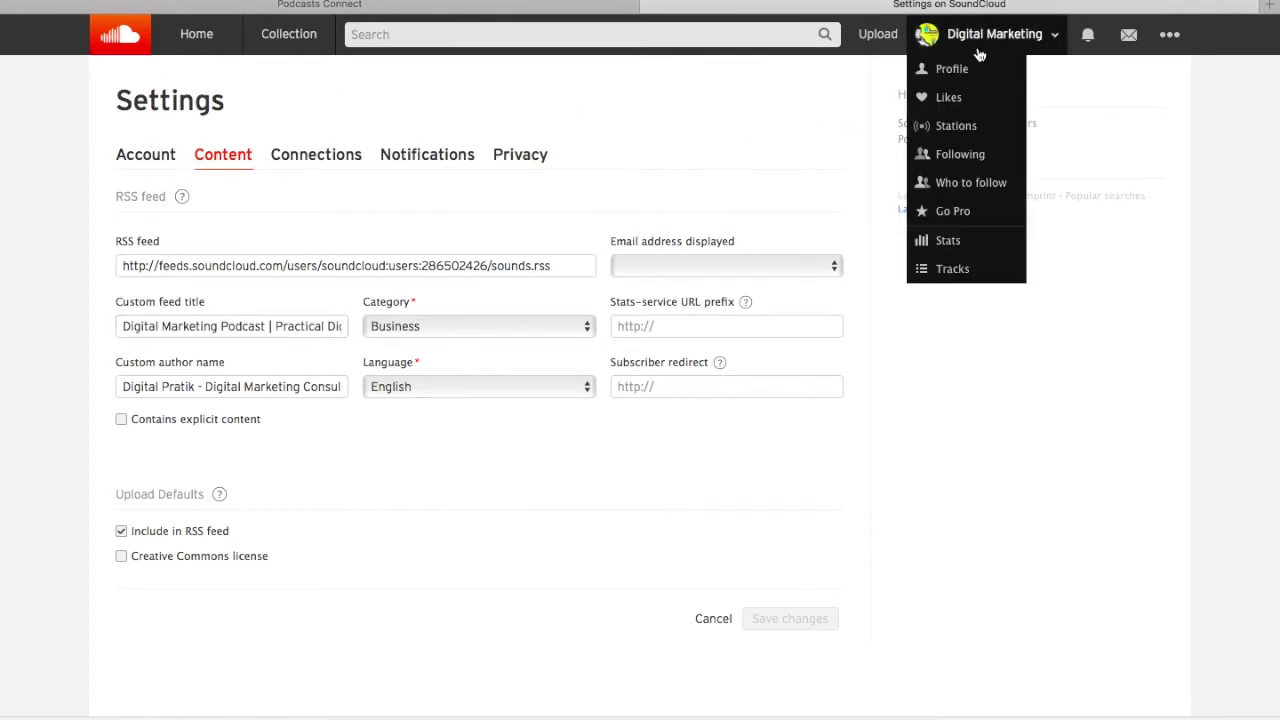
pyautogui.click(948, 69)
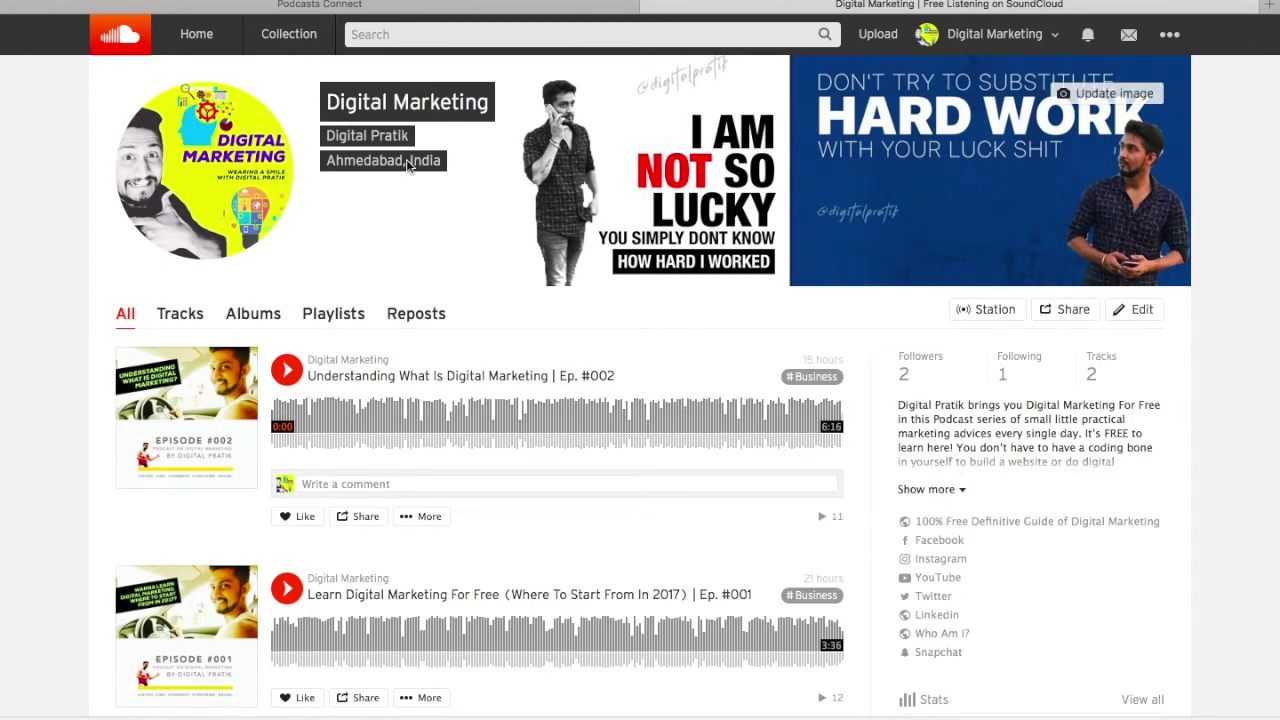
# Edit the new account's profile in Chrome, setting the display name to Addicted2Awesome and the profile URL to addicted2awesome.
pyautogui.hotkey('ctrl', 'Right')
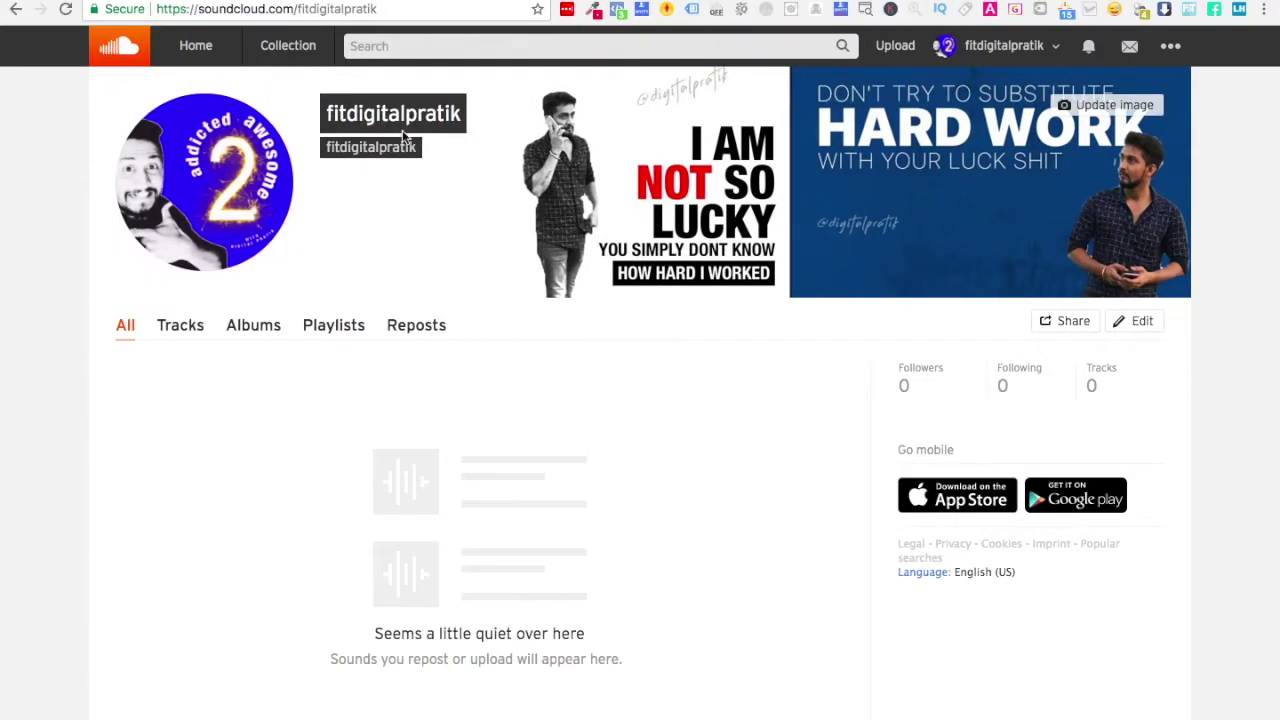
pyautogui.click(1003, 47)
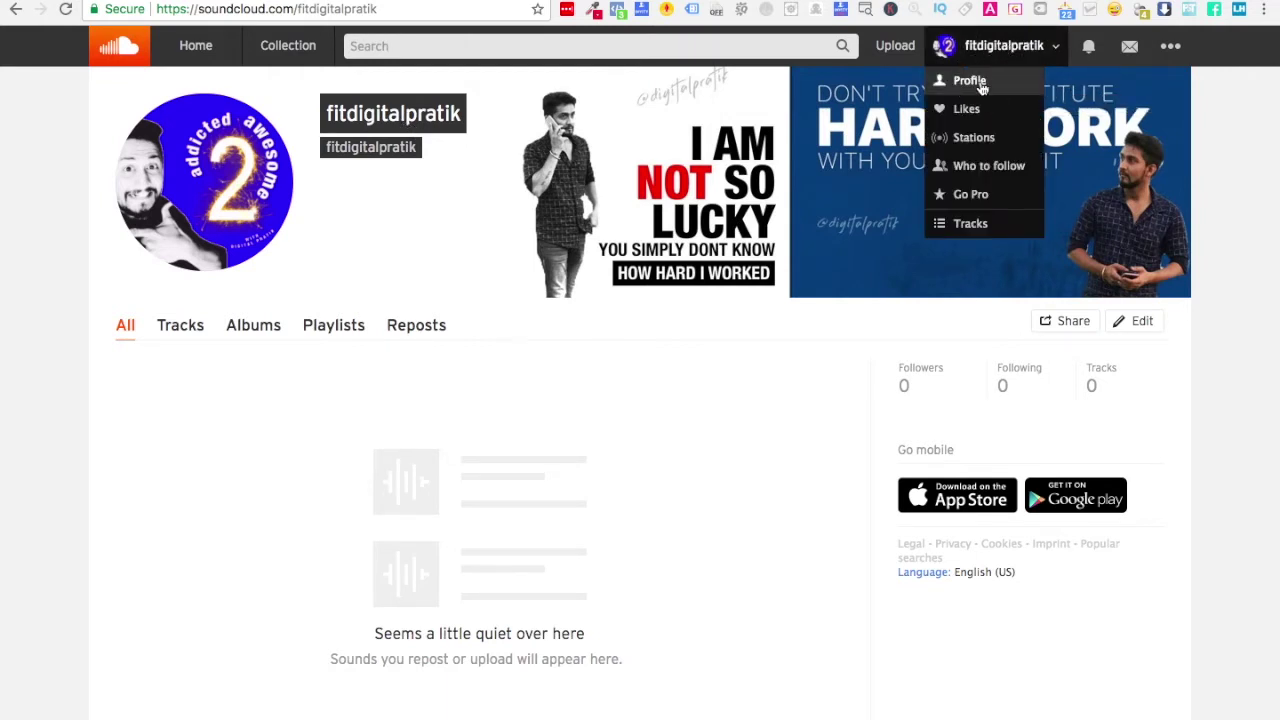
pyautogui.click(1133, 323)
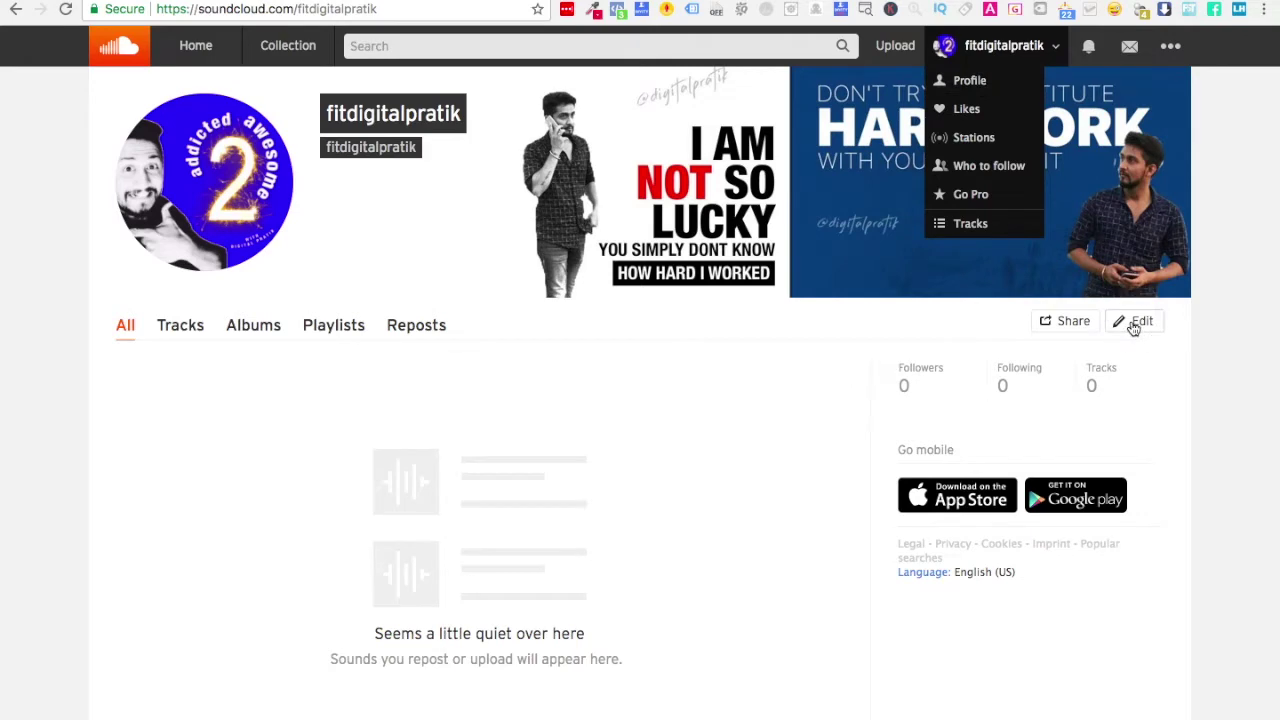
pyautogui.doubleClick(600, 201)
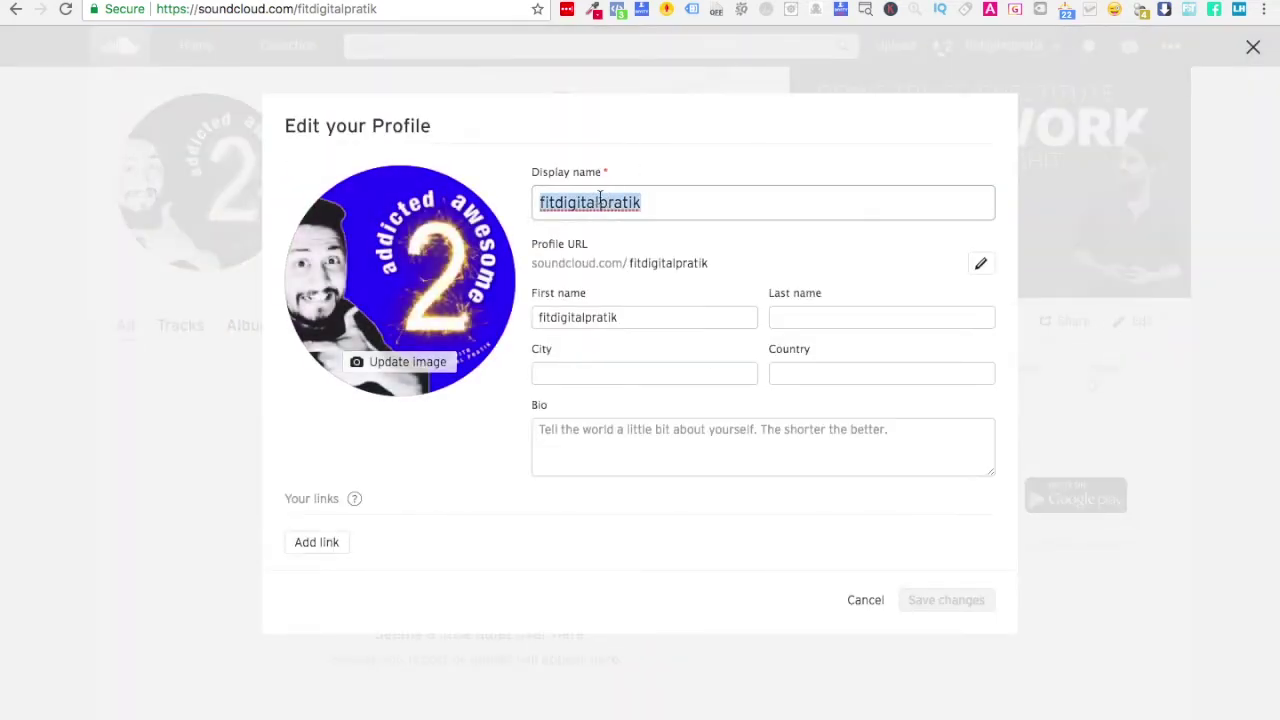
pyautogui.write('Addict')
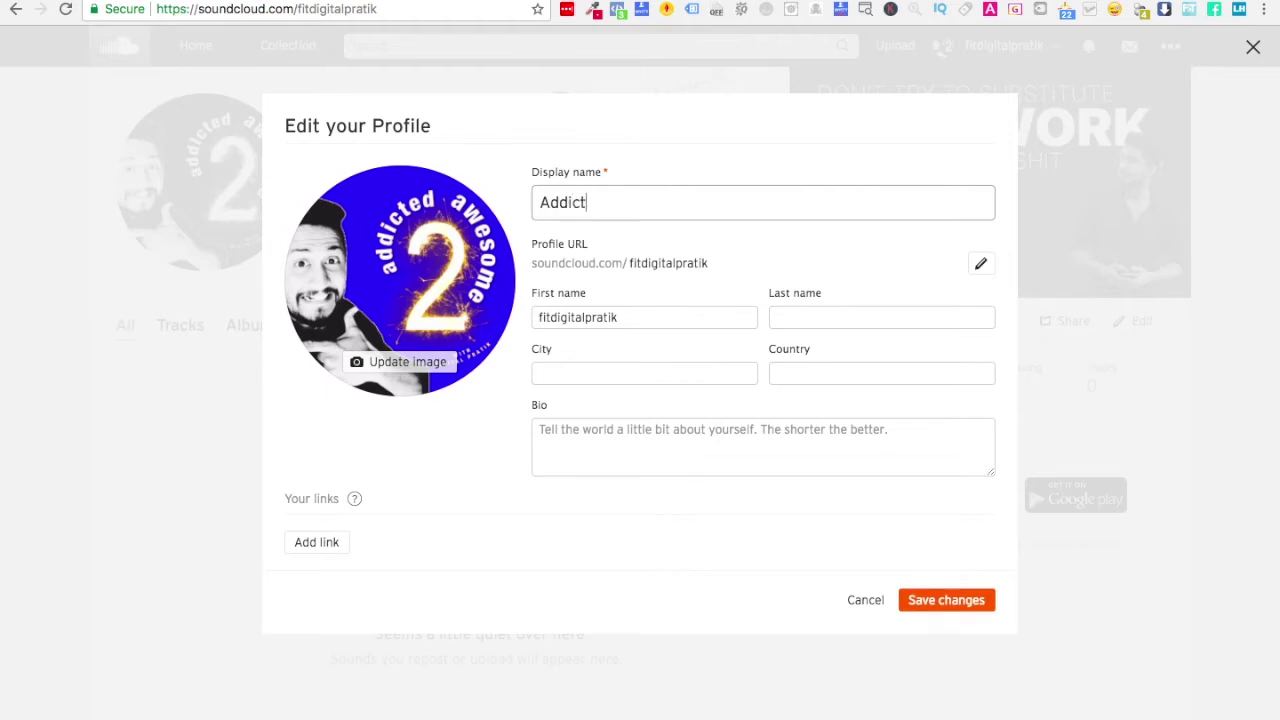
pyautogui.write('ed2Awesome')
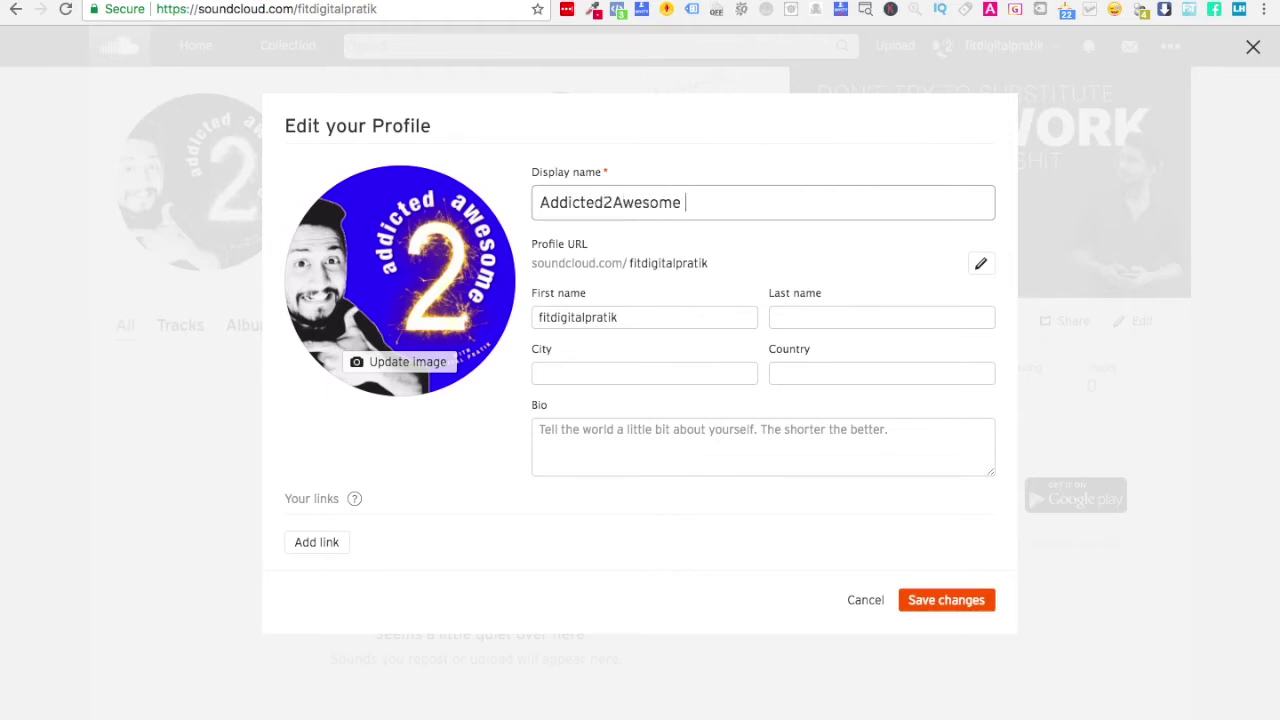
pyautogui.click(980, 263)
pyautogui.write('ad')
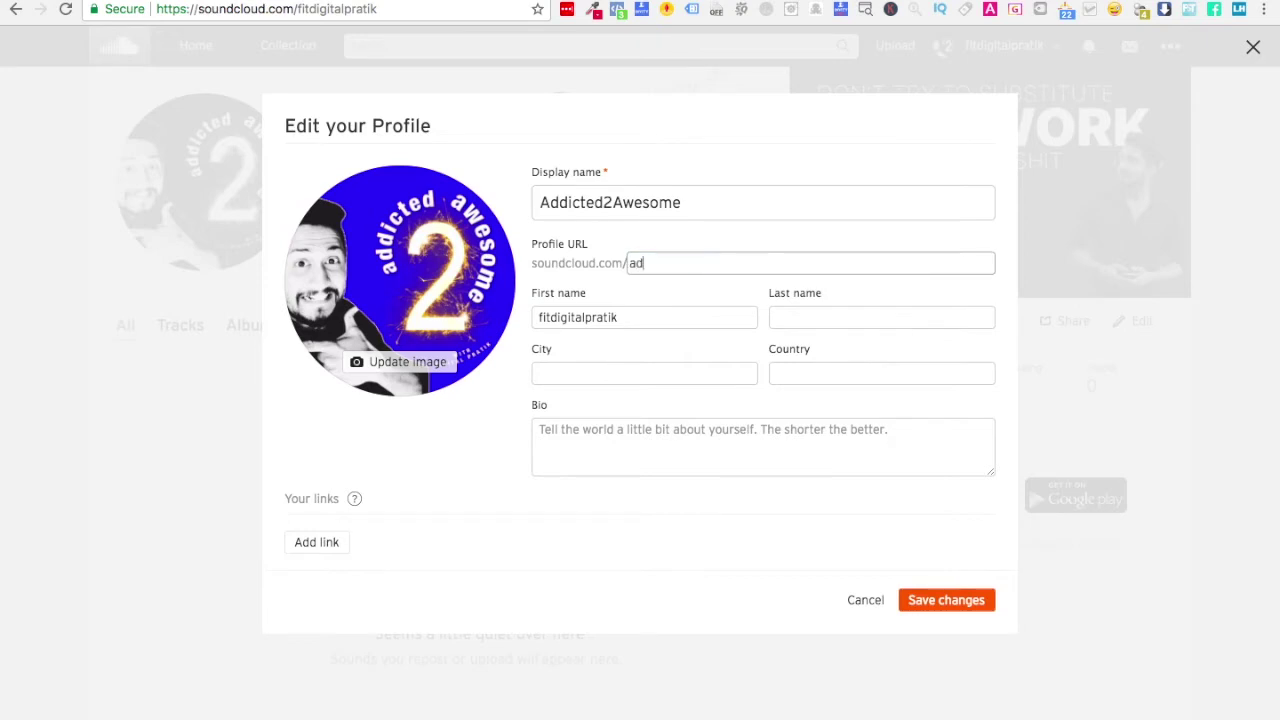
pyautogui.write('dicted2awesome')
# Fill in the host's first and last name, with Ahmedabad as the city and India as the country.
pyautogui.doubleClick(649, 316)
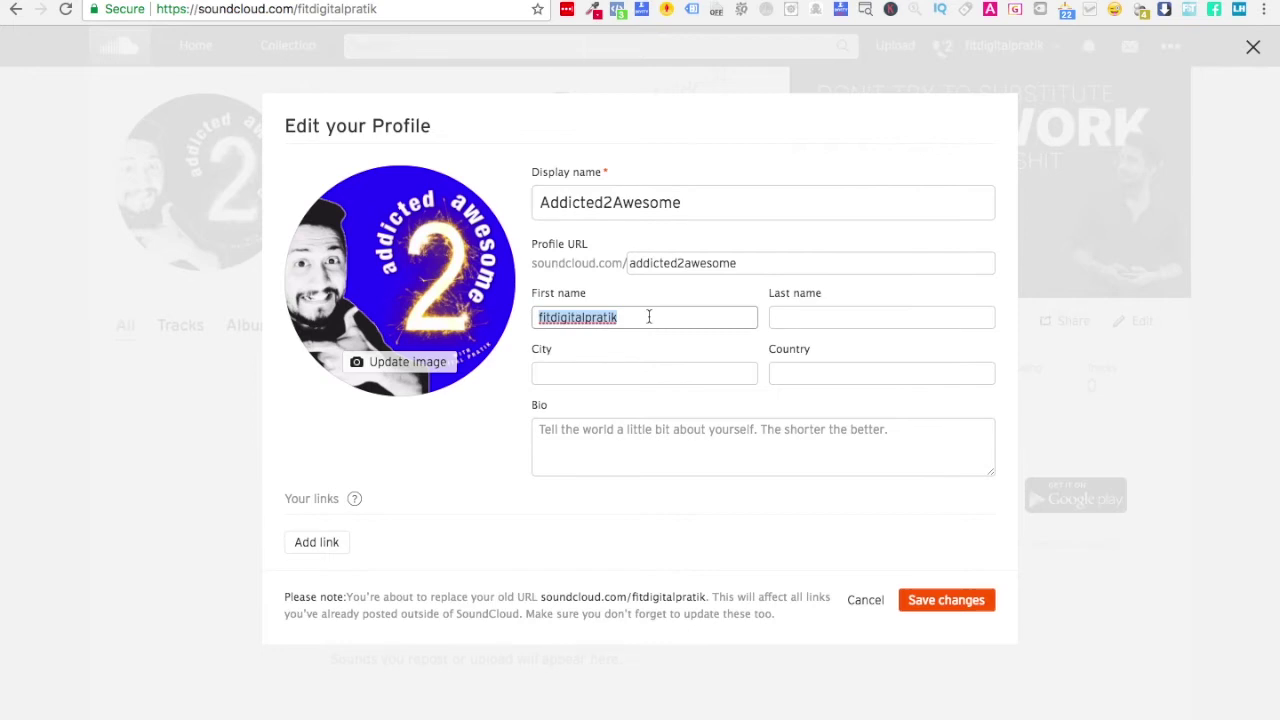
pyautogui.write('Digital')
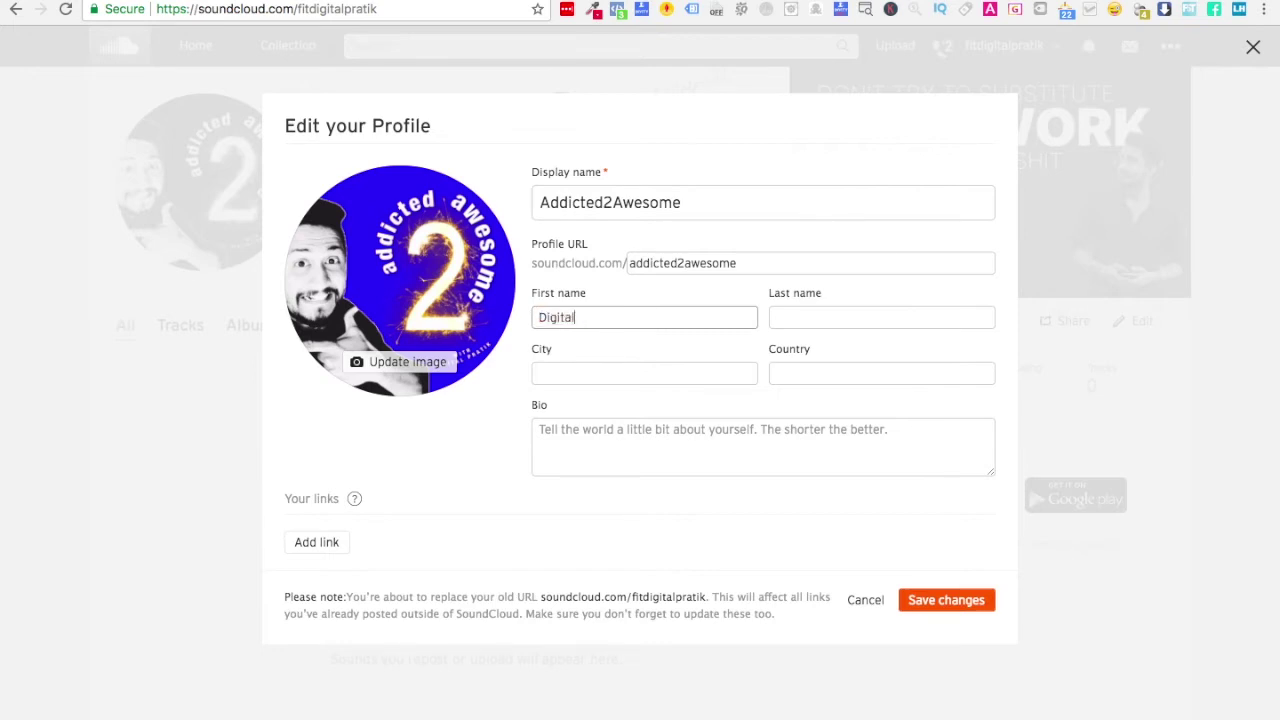
pyautogui.click(777, 317)
pyautogui.click(578, 364)
pyautogui.write('Ahmedabad')
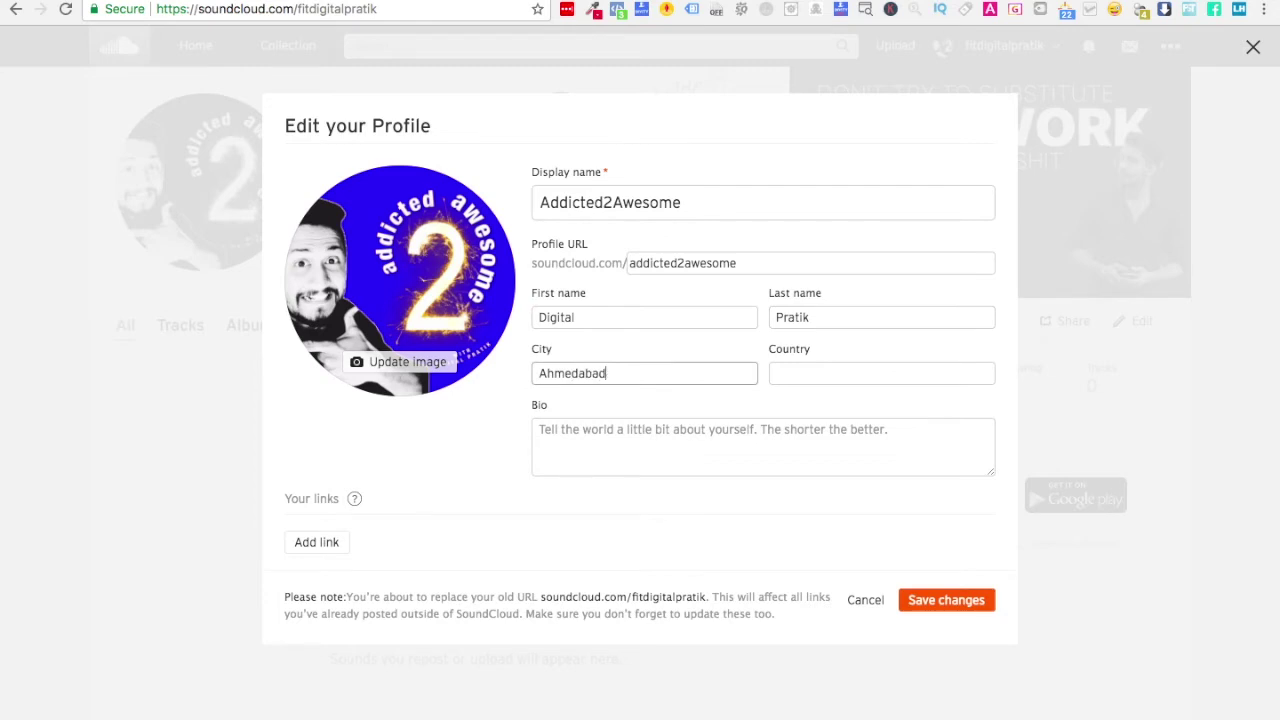
pyautogui.press('Tab')
pyautogui.write('india')
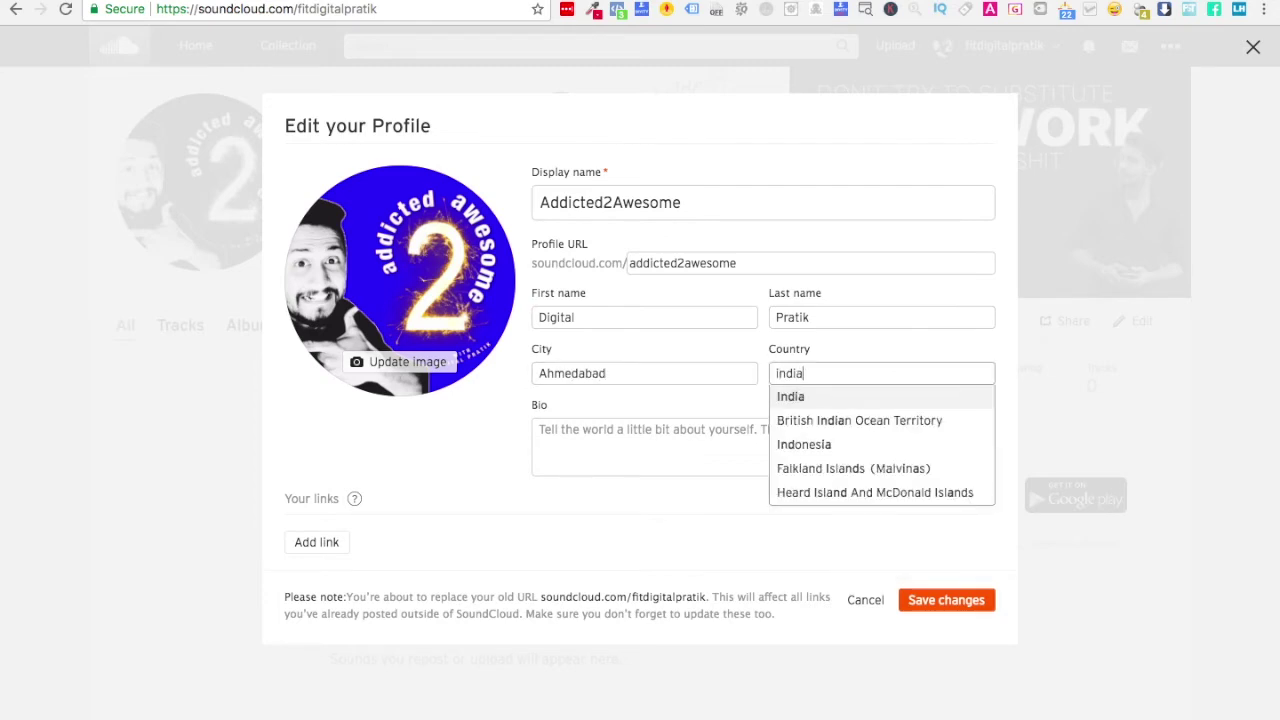
pyautogui.click(812, 397)
# Copy the bio from the Digital Marketing profile in the other browser into the new account's bio and enlarge the bio box.
pyautogui.click(654, 472)
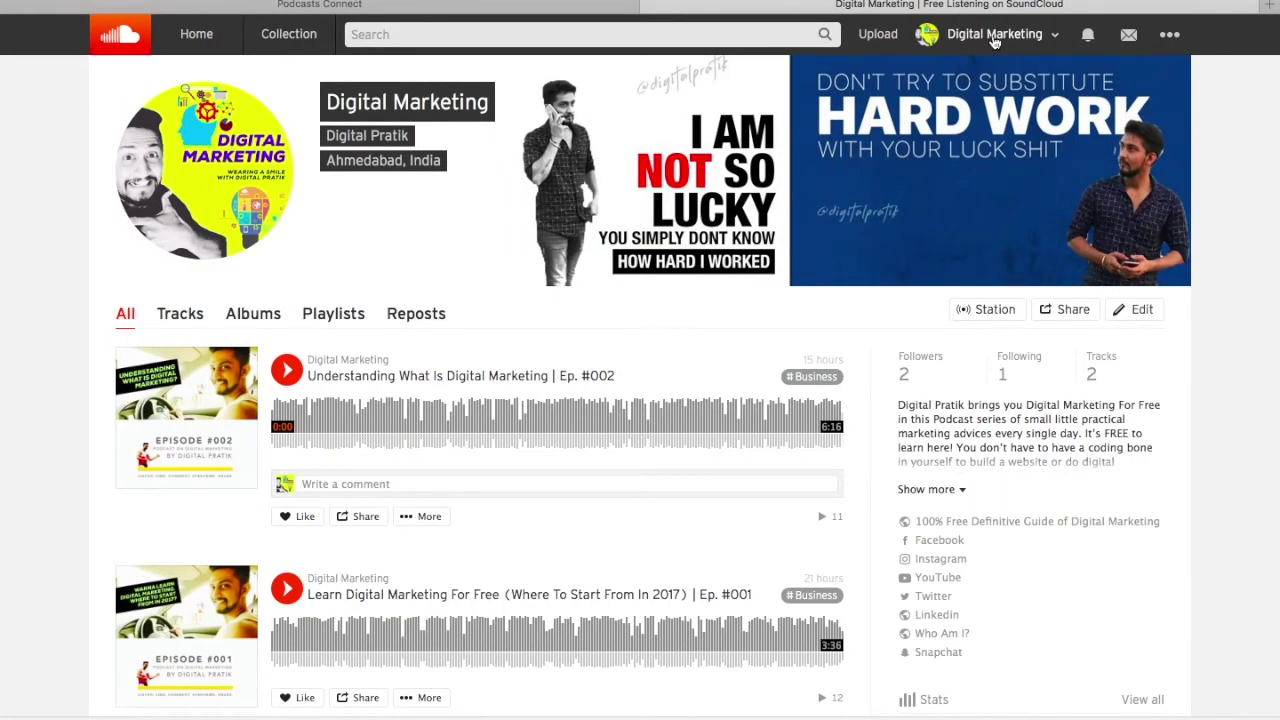
pyautogui.click(995, 36)
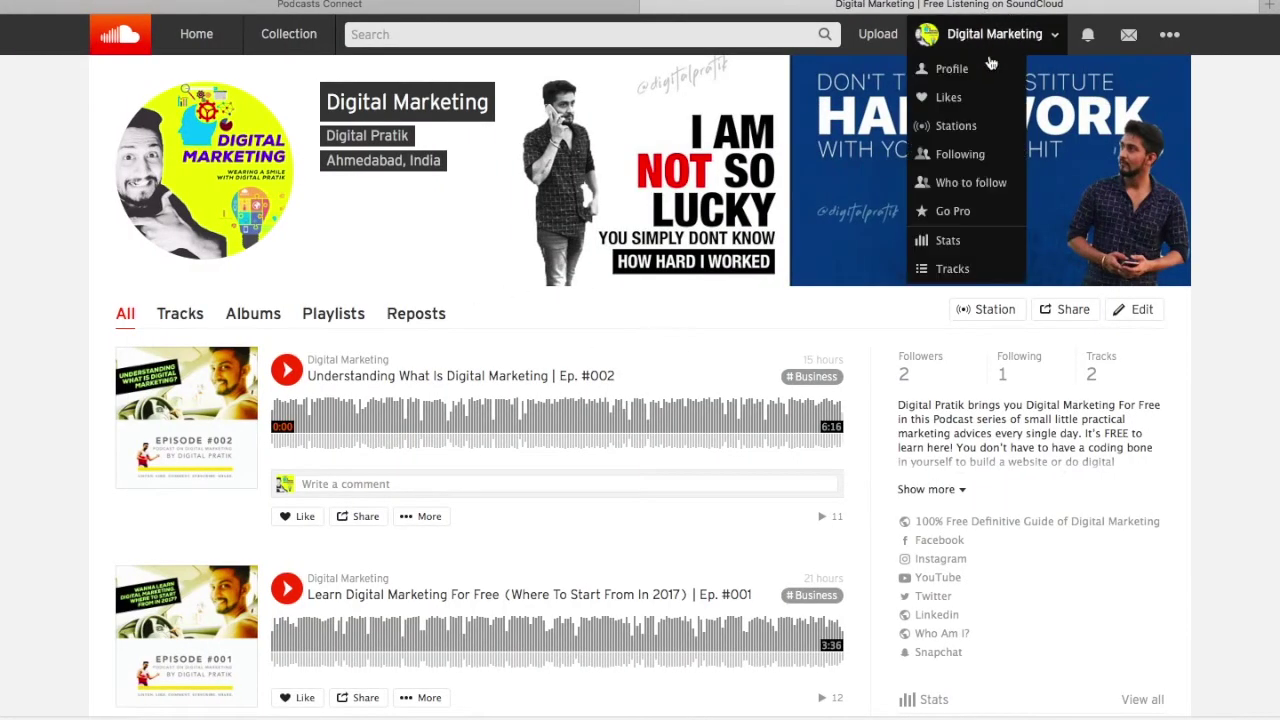
pyautogui.click(1140, 309)
pyautogui.click(578, 427)
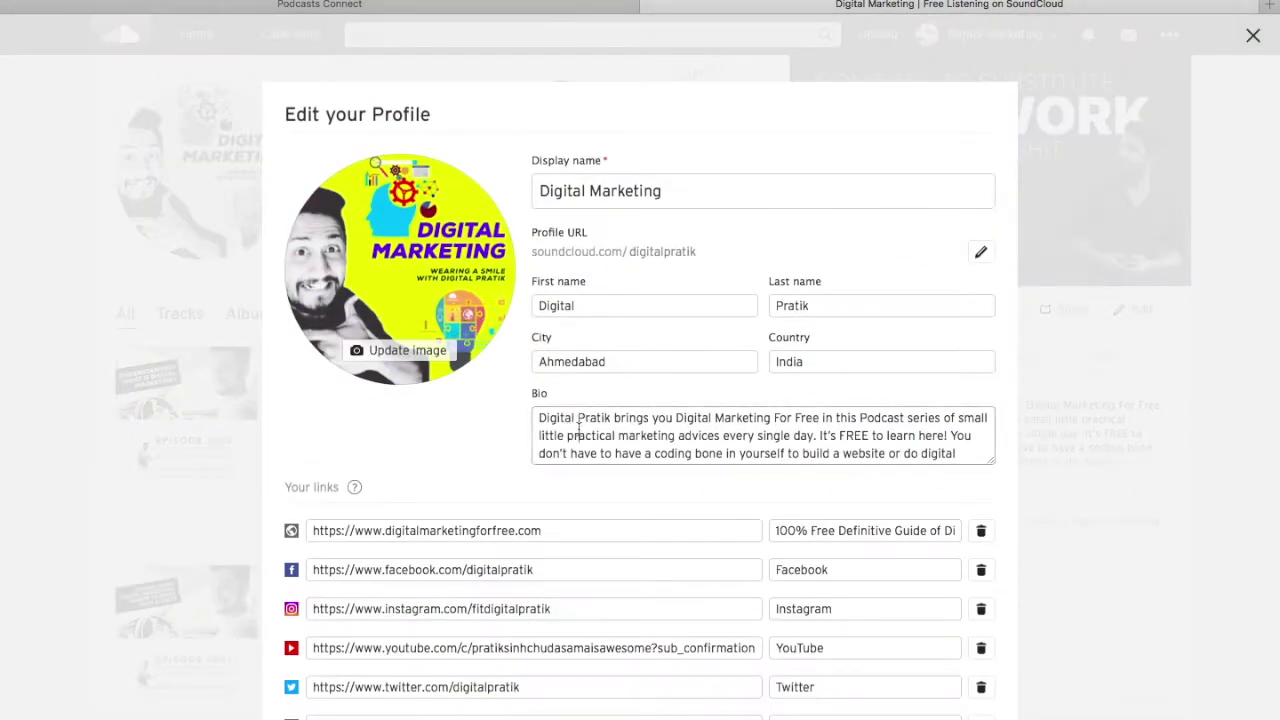
pyautogui.press('super+a')
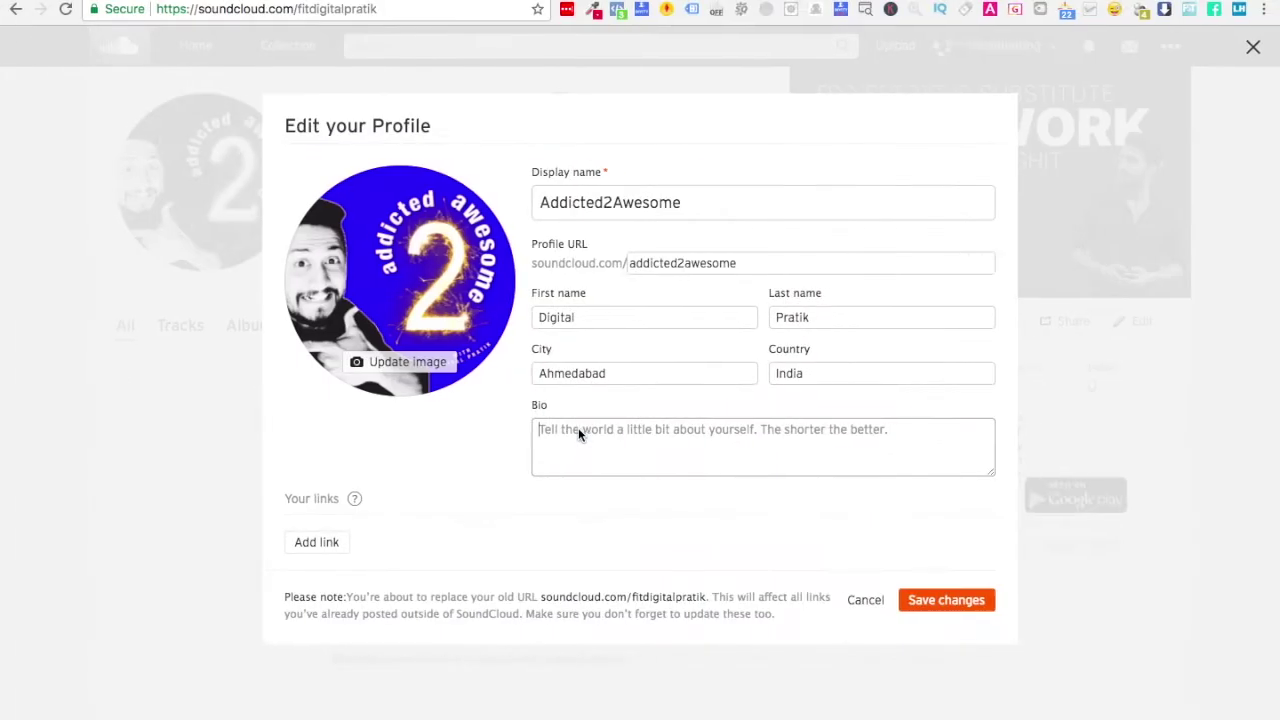
pyautogui.write("Digital Pratik brings you Digital Marketing For Free in this Podcast series of small little practical marketing advices every single day. It's FREE to learn here! You don't have to have a coding bone in yourself to build a website or do digital marketing. Every single successful marketer out there is a practitioner. Learn, Apply & Share every single day.")
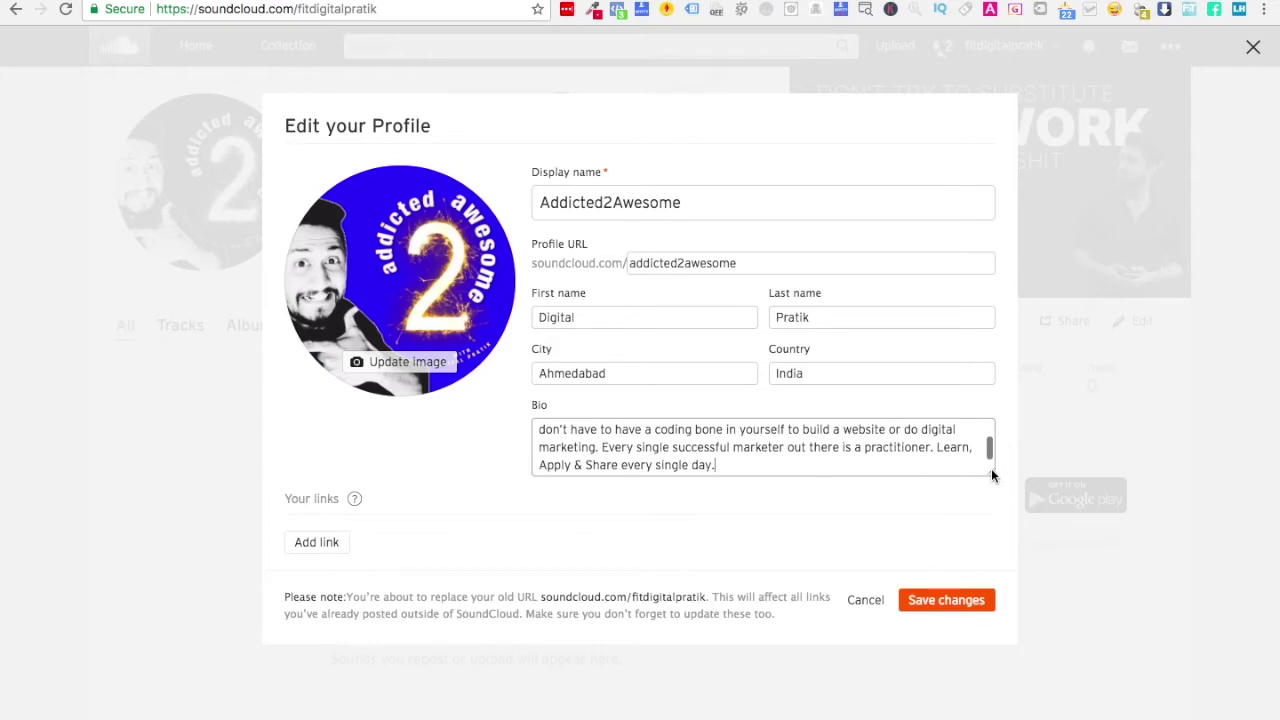
pyautogui.moveTo(991, 470); pyautogui.dragTo(991, 686)
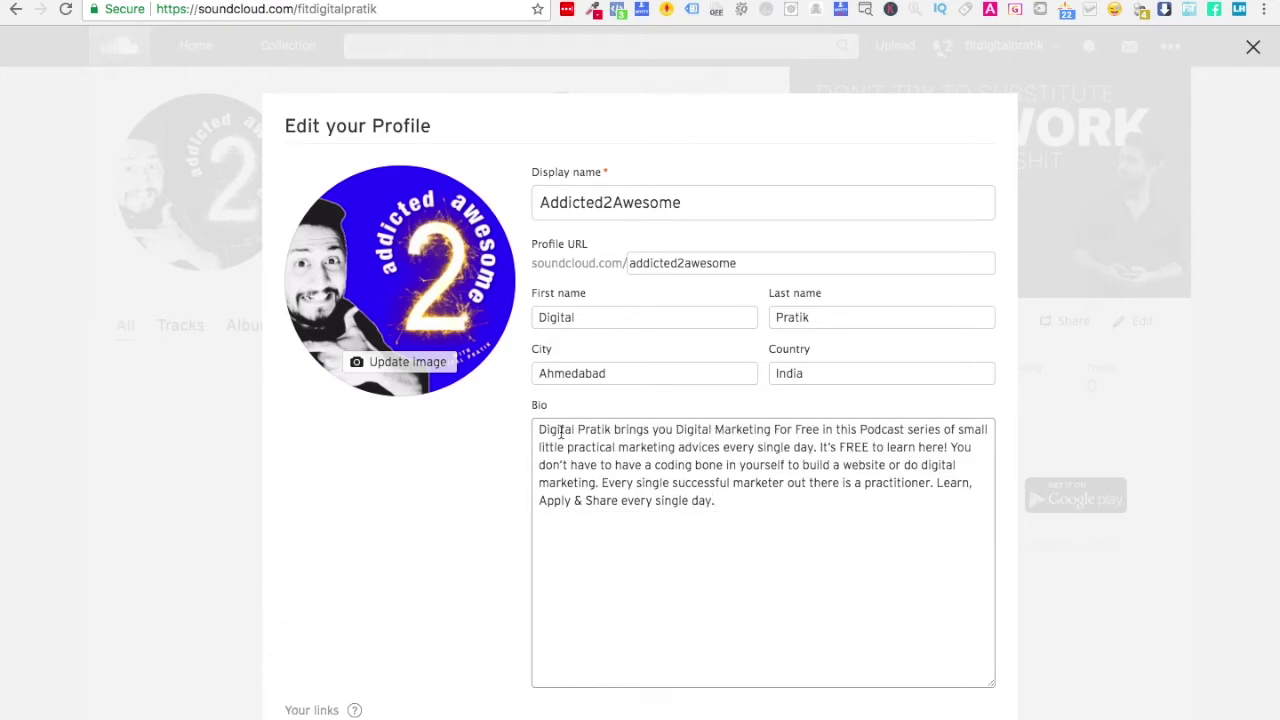
# Replace "Digital Marketing For Free" in the first sentence of the bio with "state of awesomeness".
pyautogui.moveTo(678, 429); pyautogui.dragTo(820, 429)
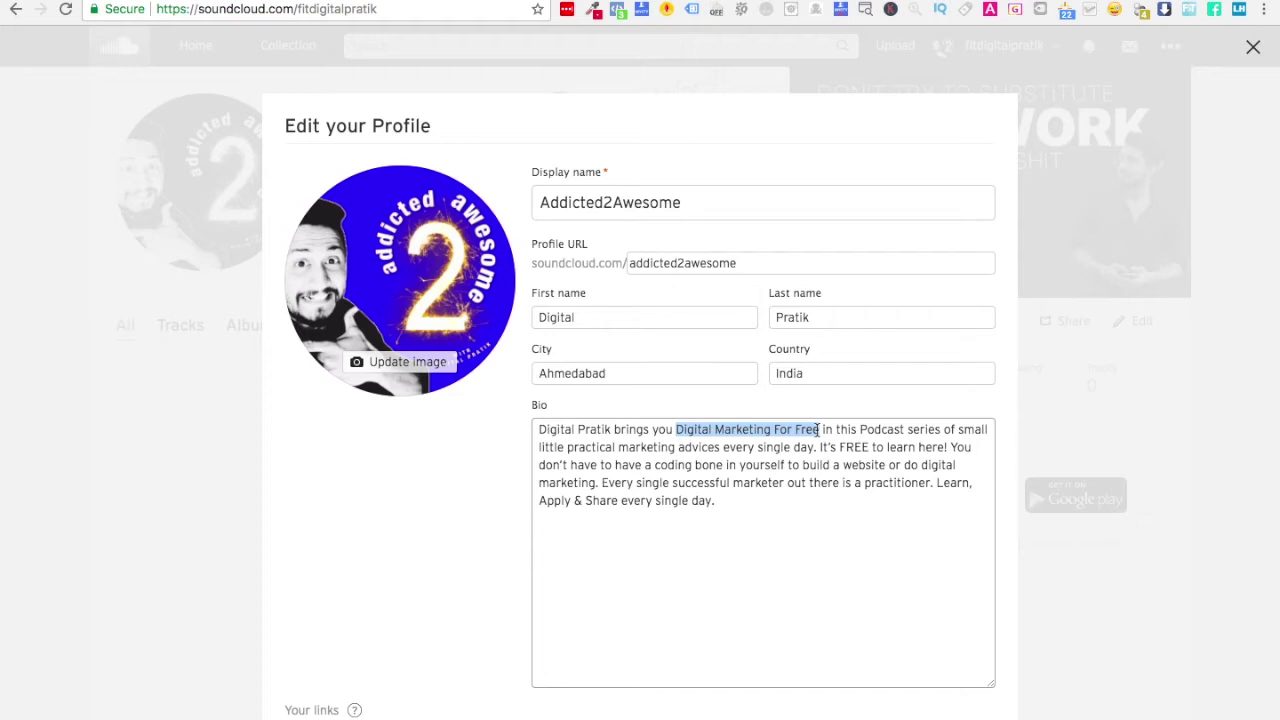
pyautogui.write('state of a')
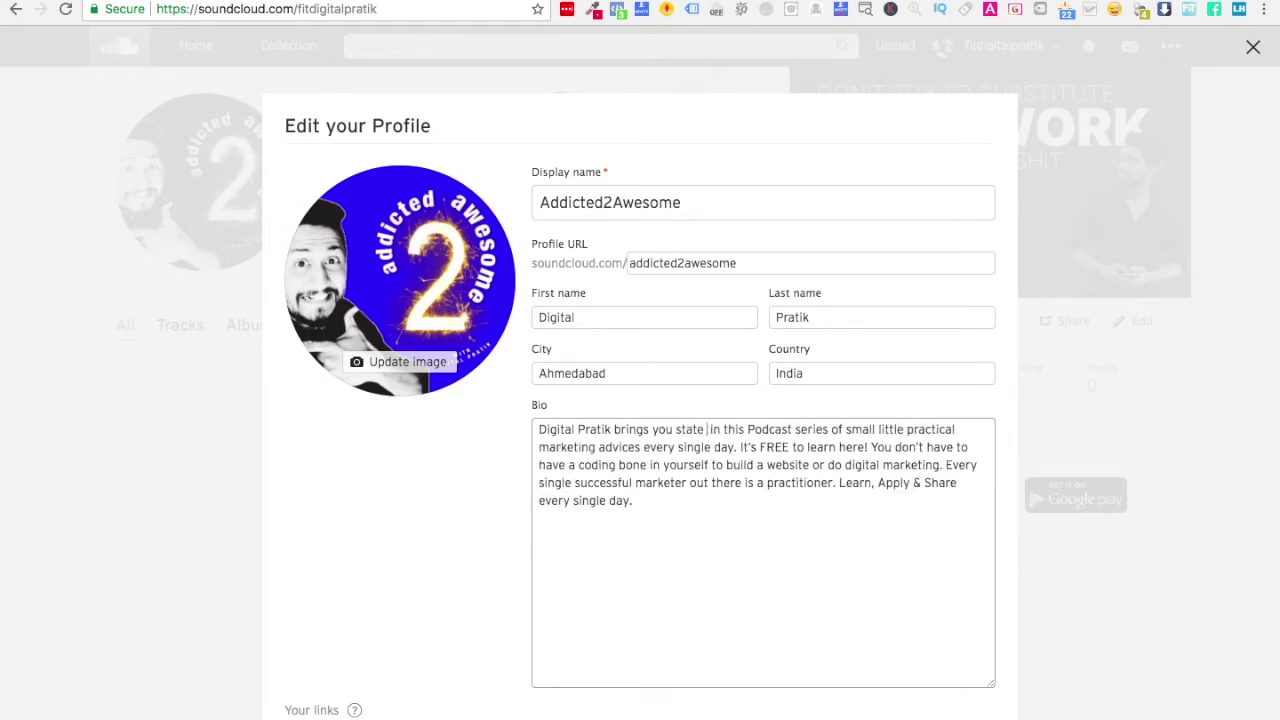
pyautogui.write('wesomeness')
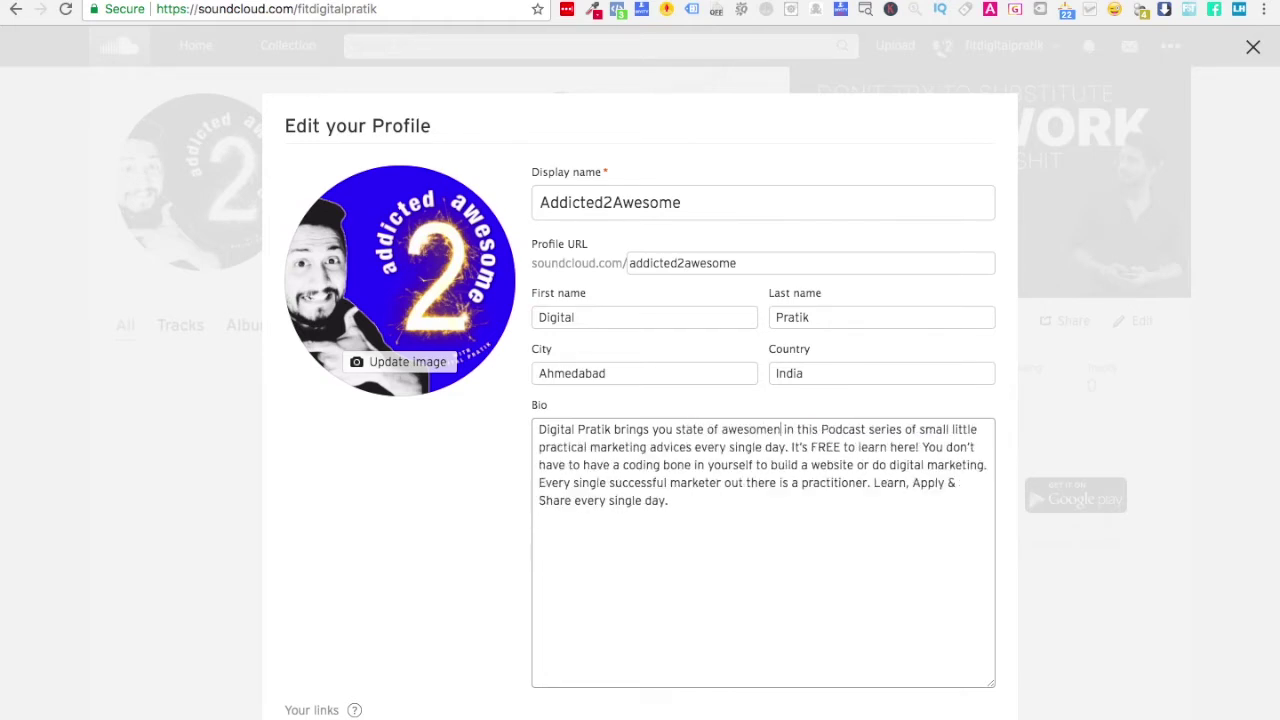
pyautogui.write(' audioes')
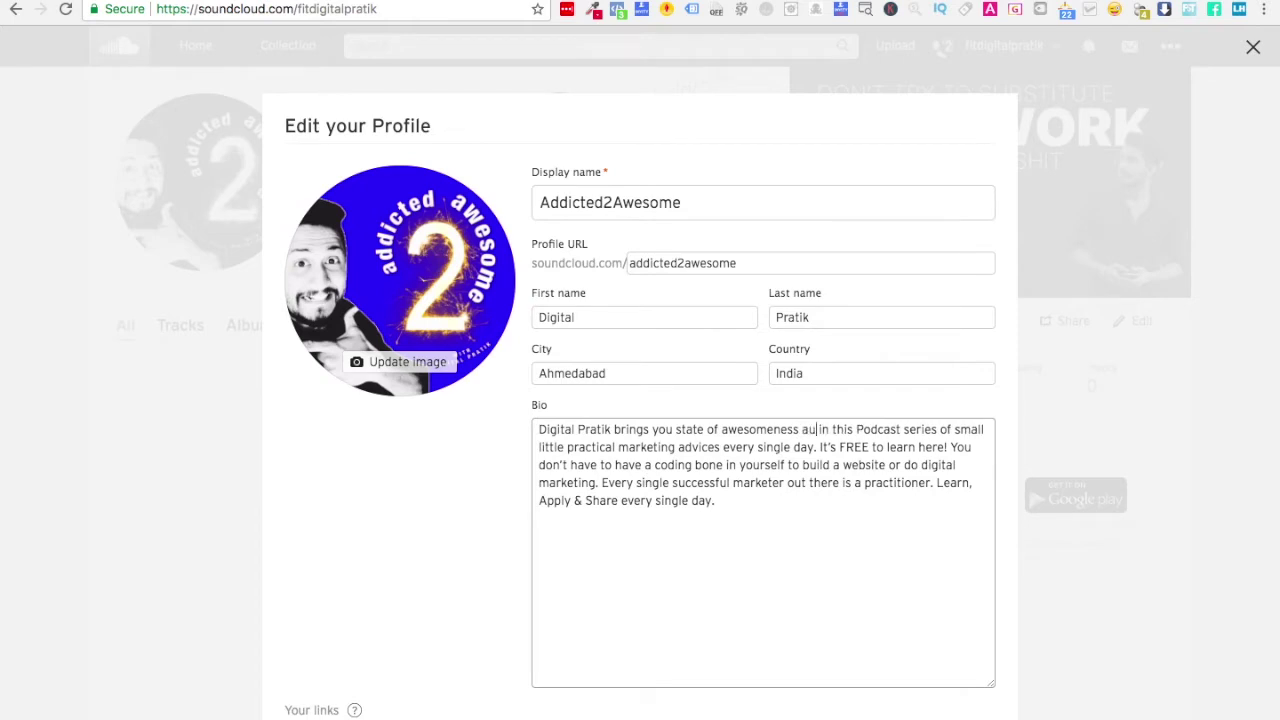
pyautogui.press('BackSpace')
pyautogui.press('BackSpace')
pyautogui.press('BackSpace')
pyautogui.press('BackSpace')
pyautogui.press('BackSpace')
pyautogui.press('BackSpace')
pyautogui.press('BackSpace')
pyautogui.press('BackSpace')
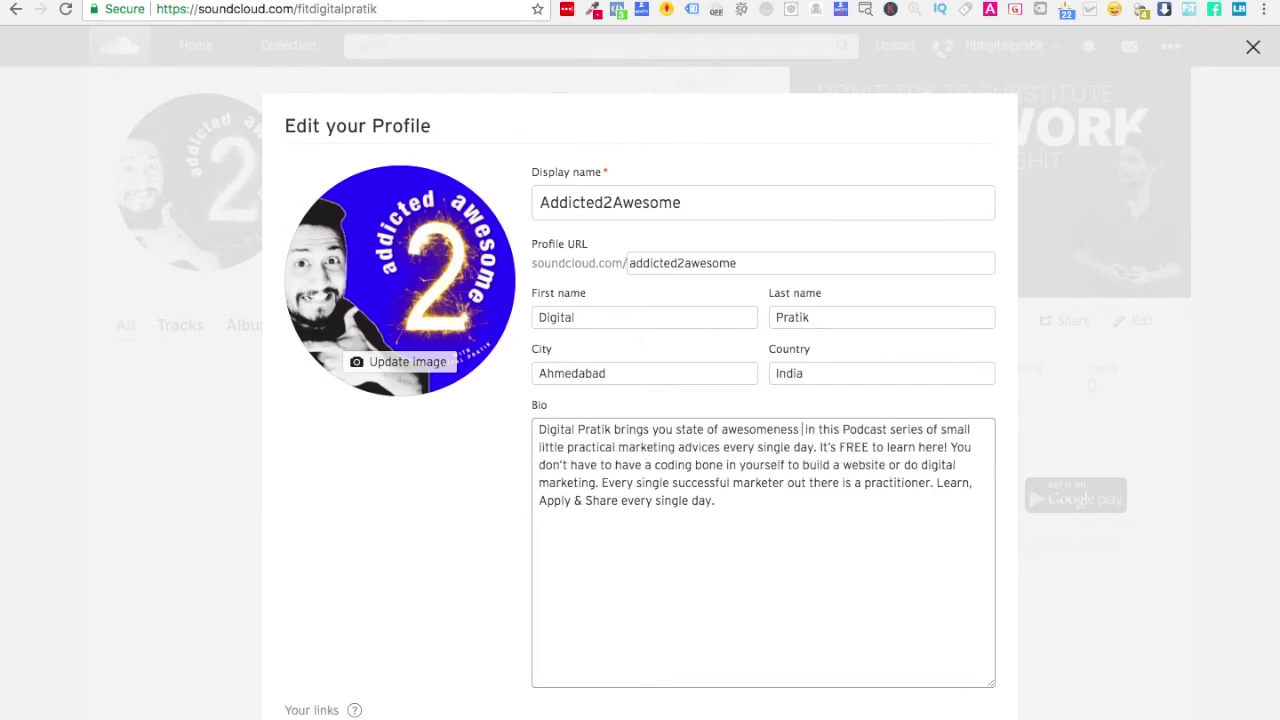
pyautogui.write('tips')
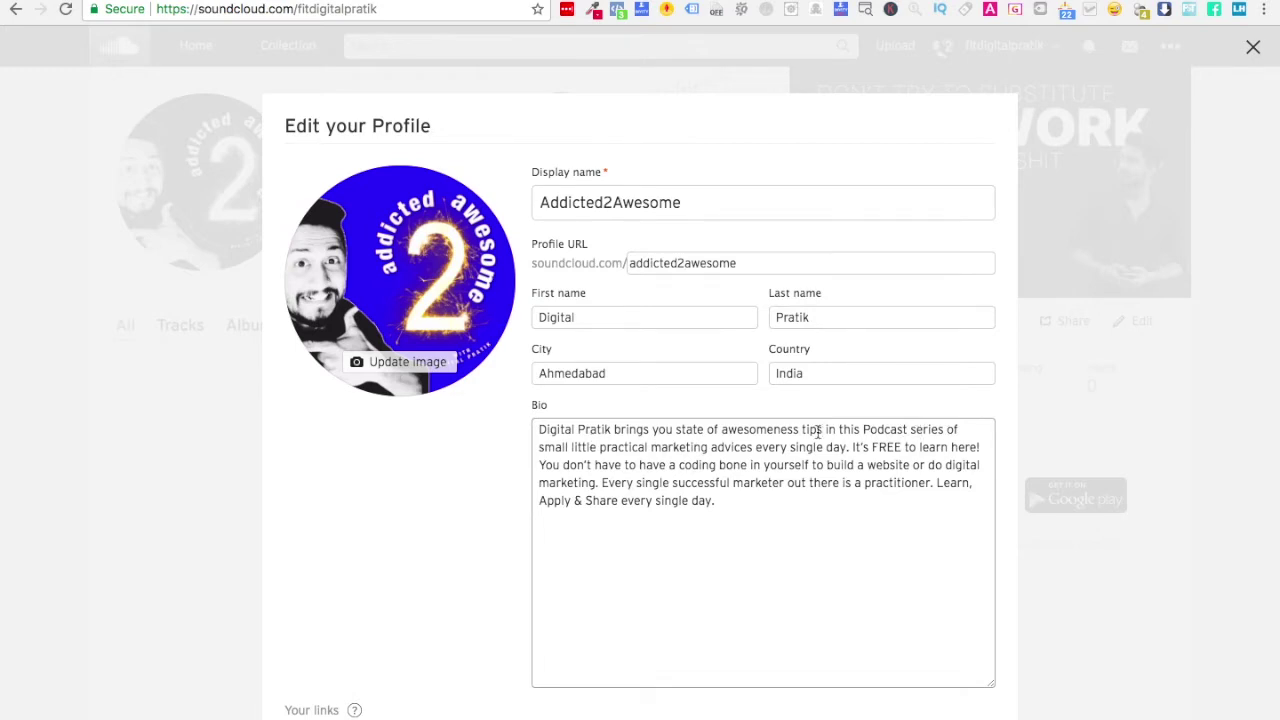
pyautogui.press('BackSpace')
pyautogui.press('BackSpace')
pyautogui.press('BackSpace')
pyautogui.press('BackSpace')
pyautogui.press('BackSpace')
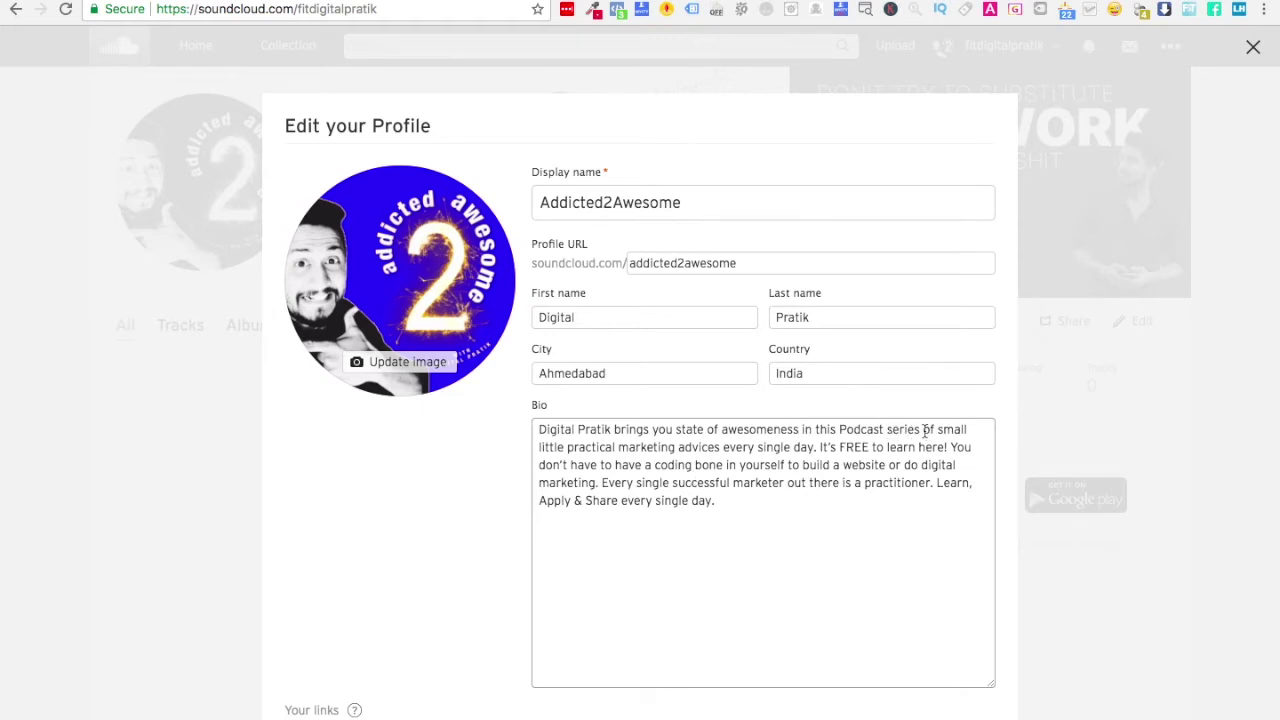
# Reword the first bio sentence to read "Podcast series with small little practical experiences of his life every single day".
pyautogui.doubleClick(927, 430)
pyautogui.write('with')
pyautogui.moveTo(620, 447); pyautogui.dragTo(675, 447)
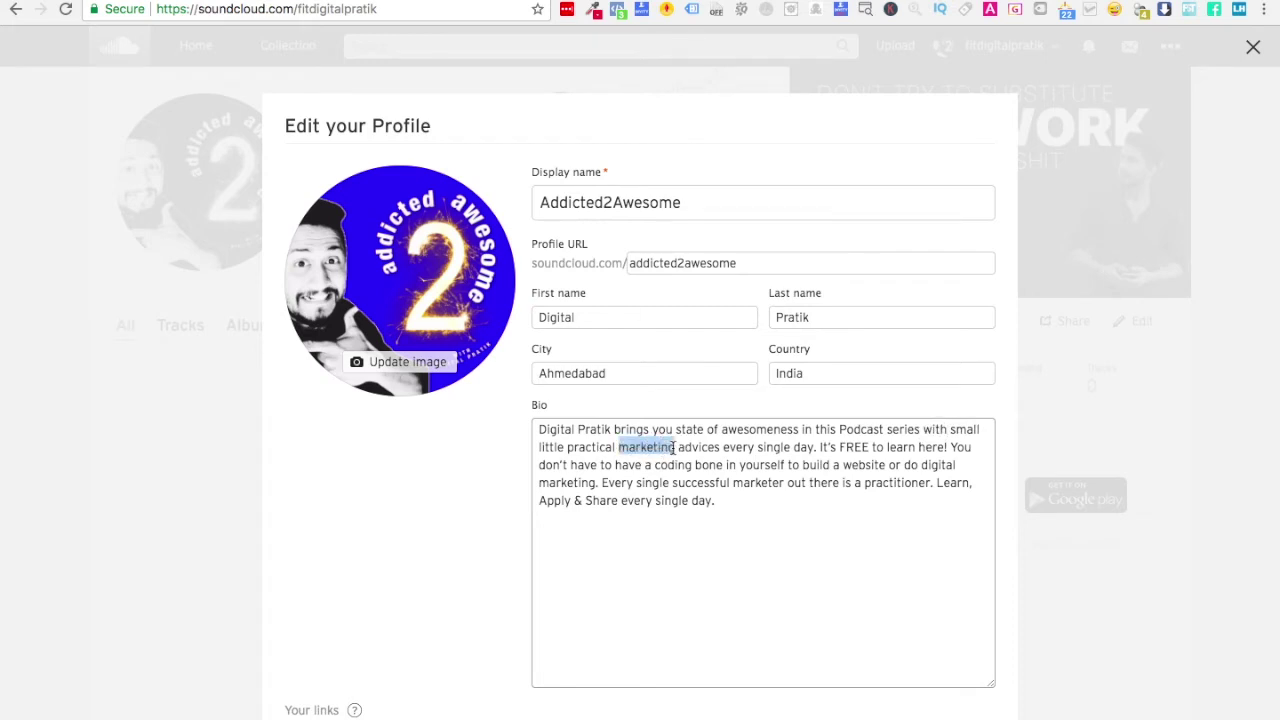
pyautogui.write('experiences')
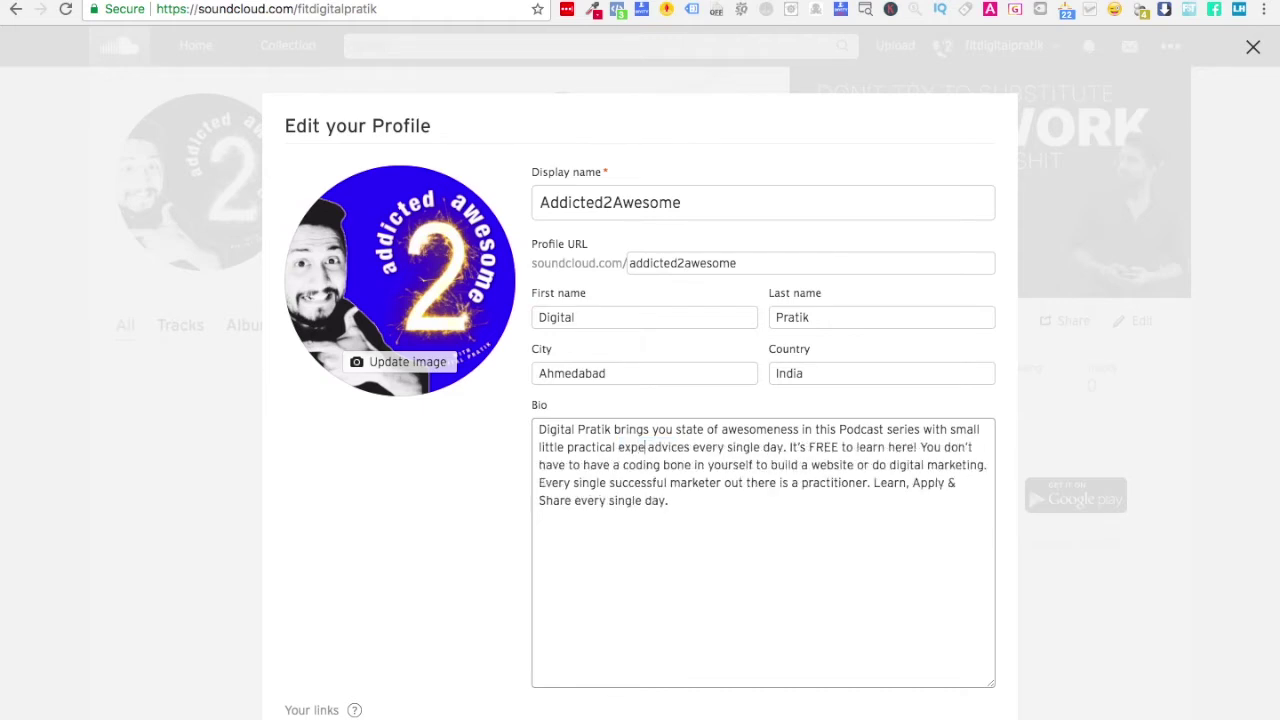
pyautogui.moveTo(702, 447); pyautogui.dragTo(724, 447)
pyautogui.write('of his life')
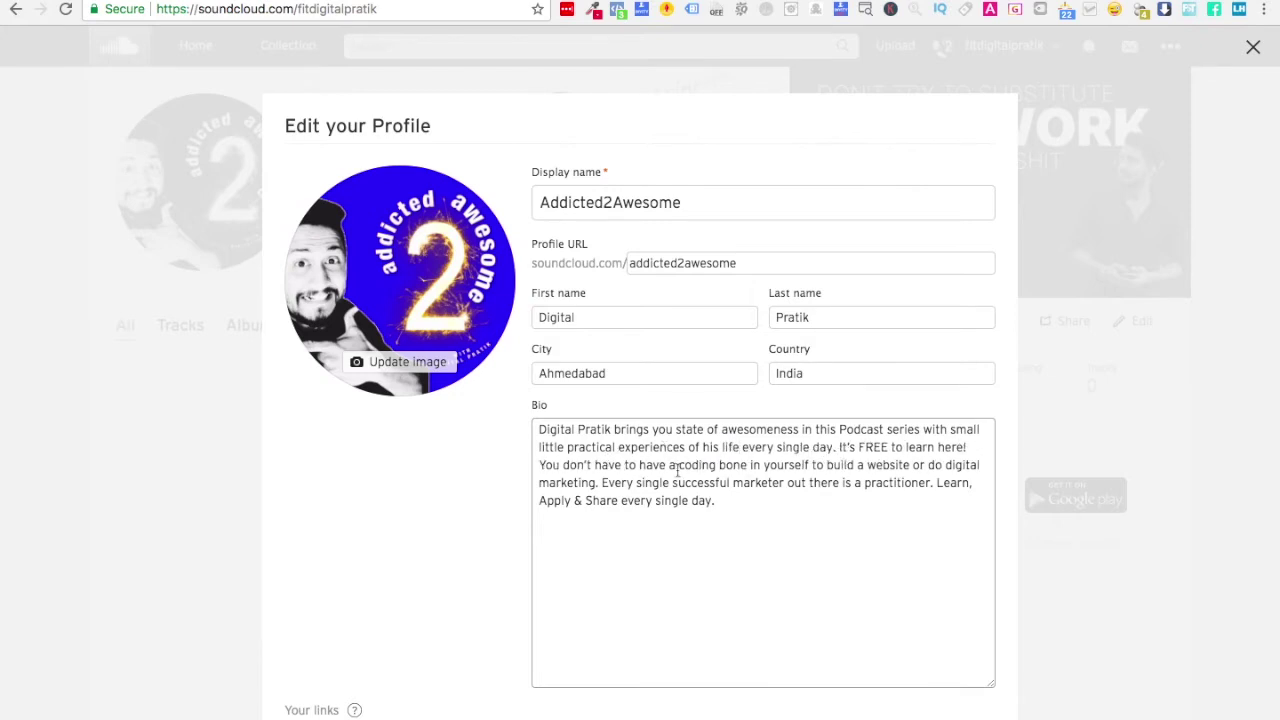
# Delete the coding and successful-marketer sentences from the bio and end it with "Stay awesome. God bless!".
pyautogui.moveTo(539, 465); pyautogui.dragTo(934, 483)
pyautogui.press('BackSpace')
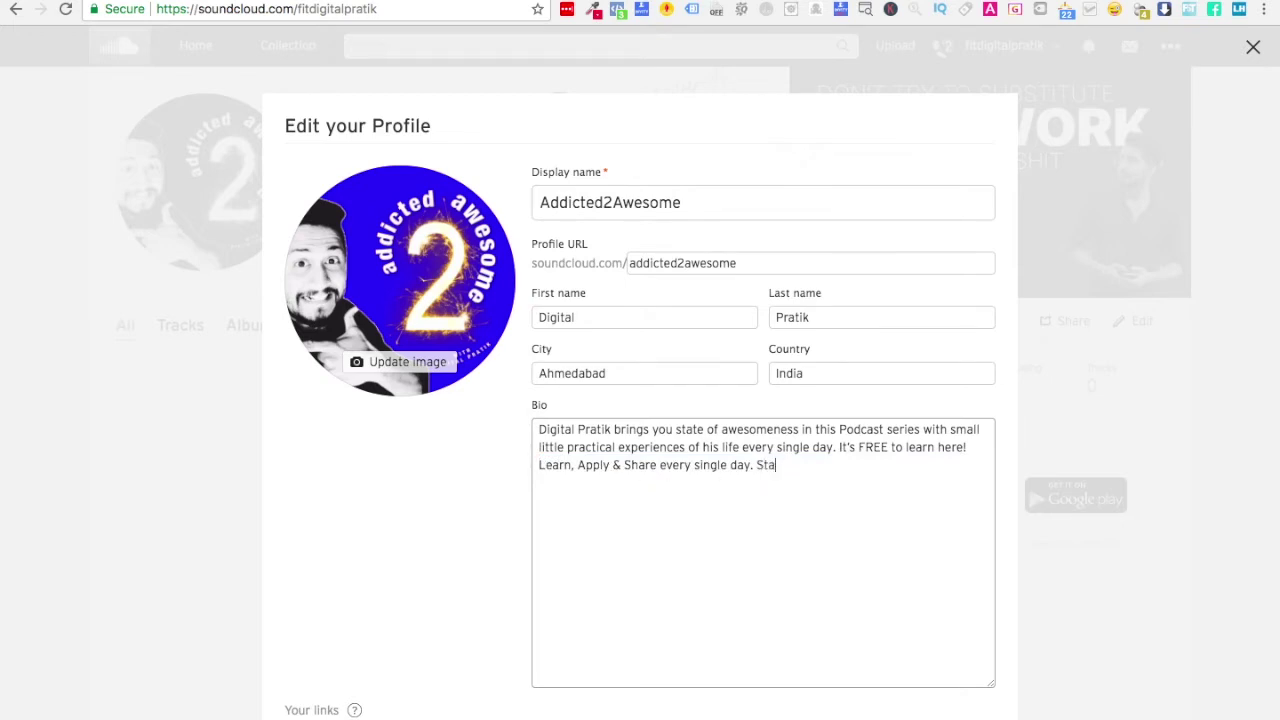
pyautogui.write('wesome. God bless')
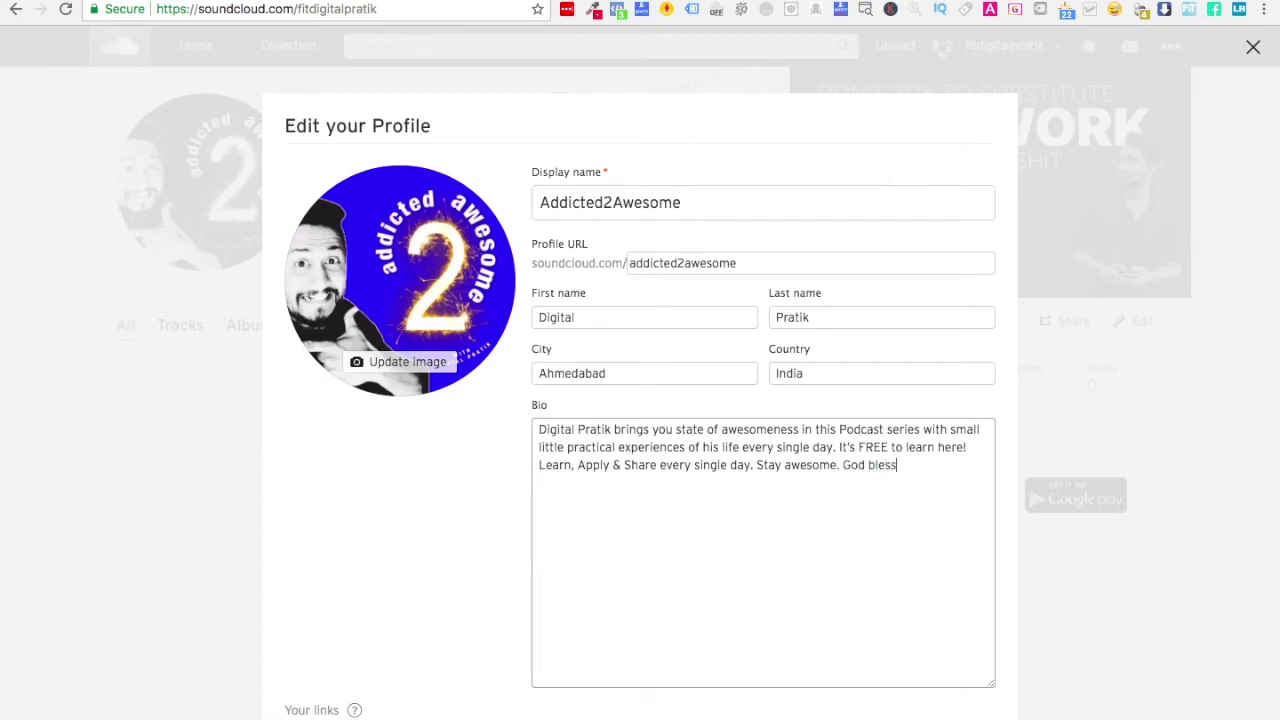
pyautogui.write('!')
pyautogui.scroll(-3, 735, 488)
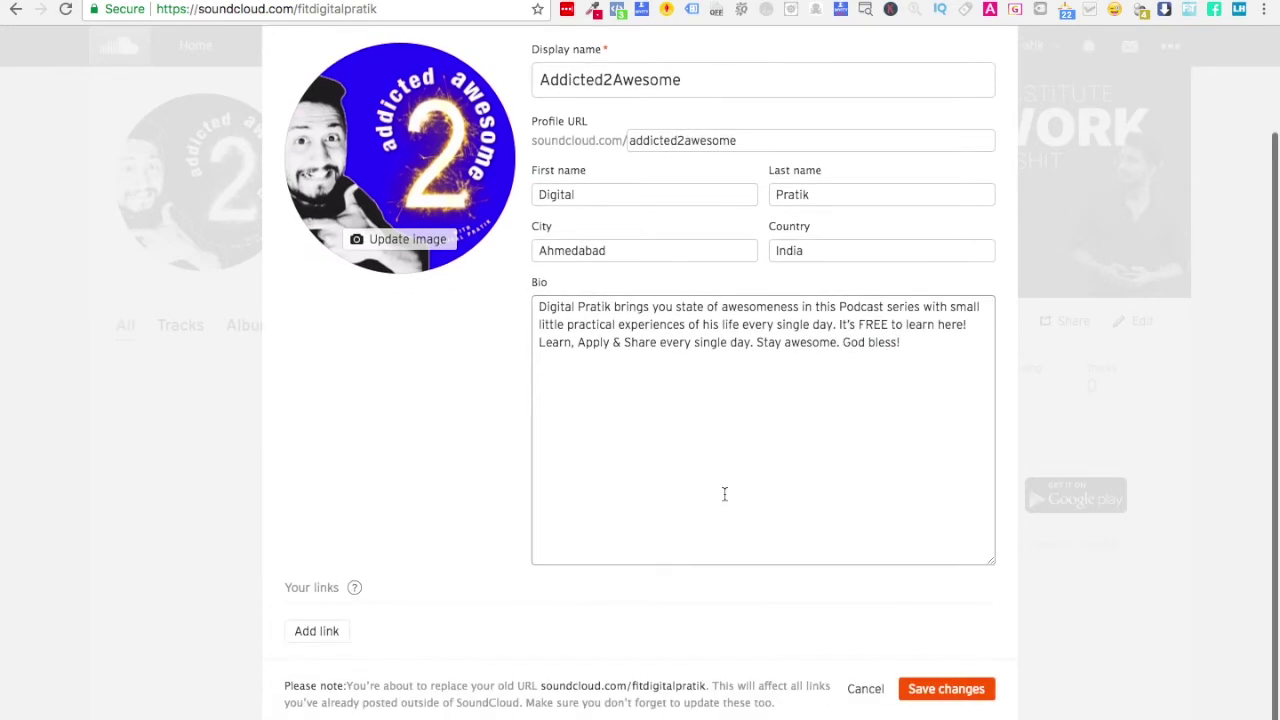
pyautogui.click(330, 636)
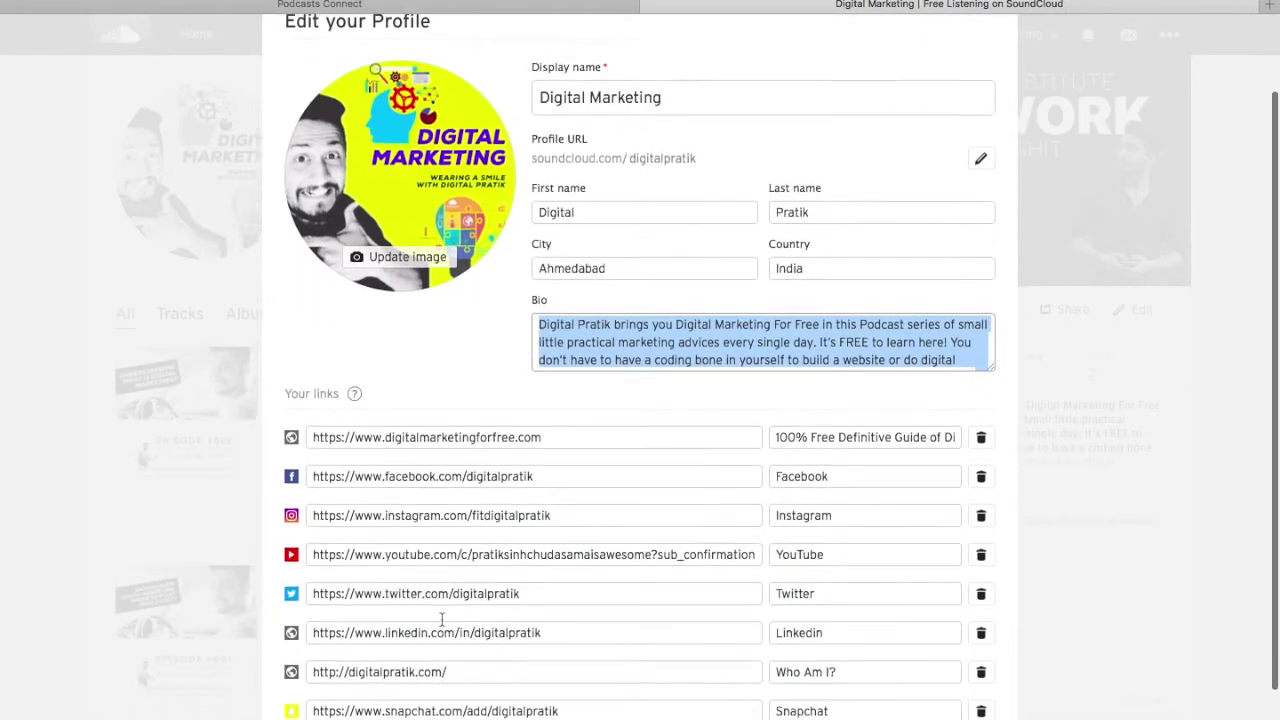
pyautogui.scroll(-1, 441, 620)
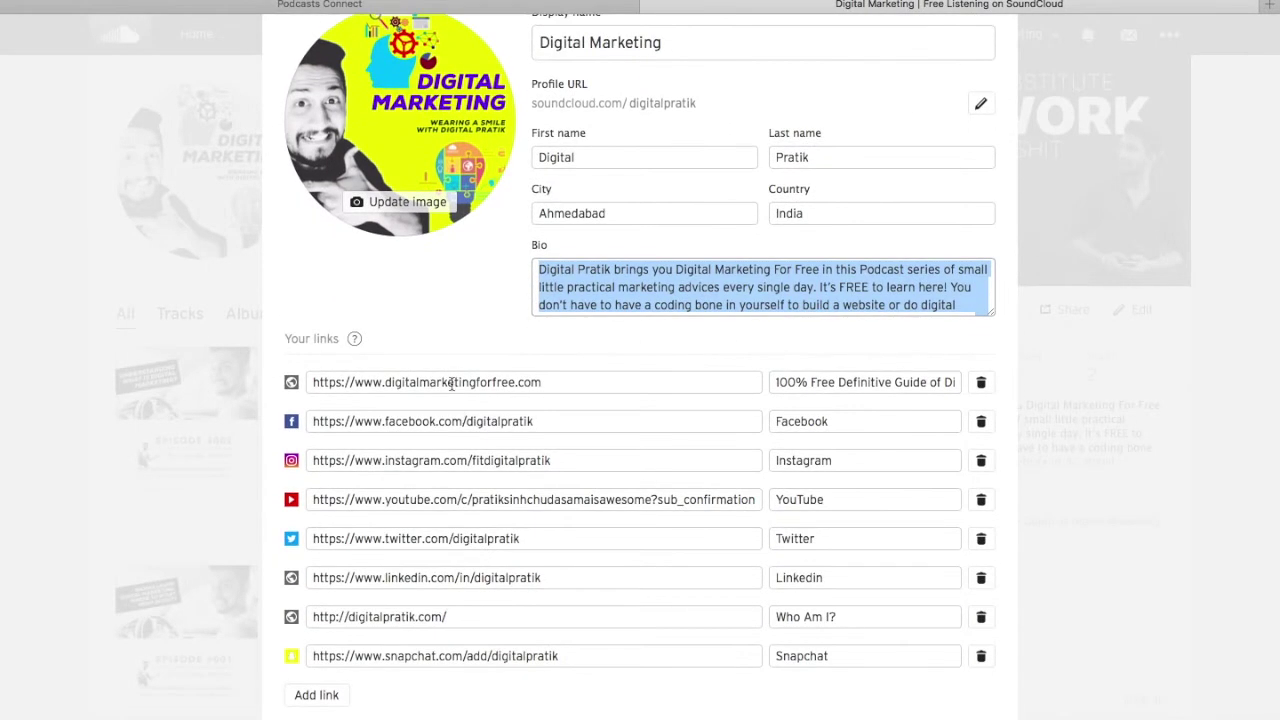
pyautogui.tripleClick(451, 383)
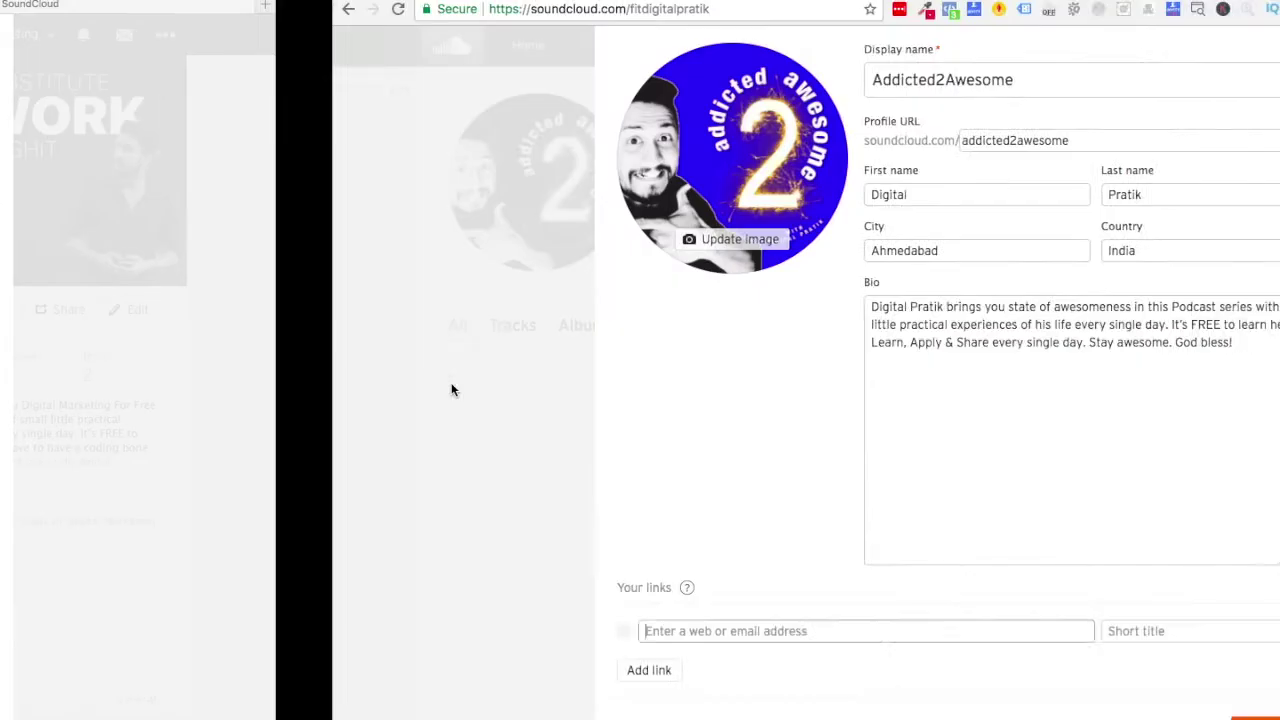
pyautogui.write('https://www.digitalmarketingforfree.com')
pyautogui.hotkey('ctrl', 'Left')
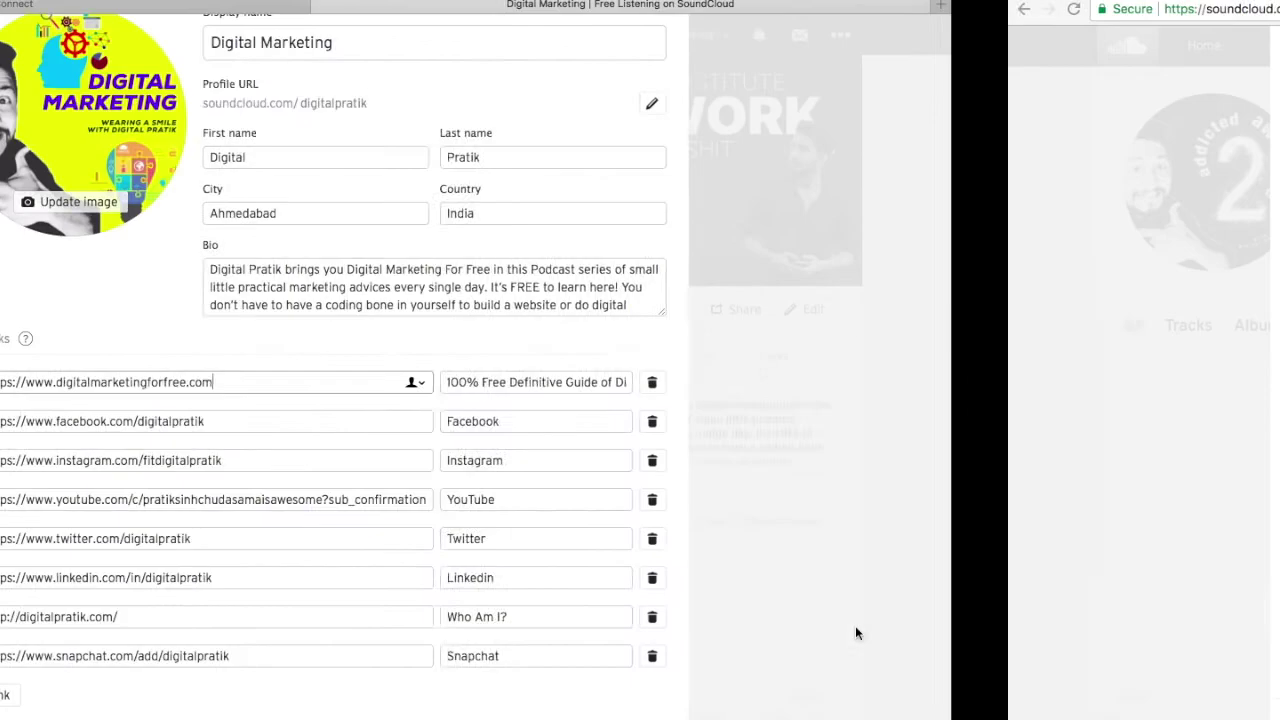
pyautogui.tripleClick(853, 382)
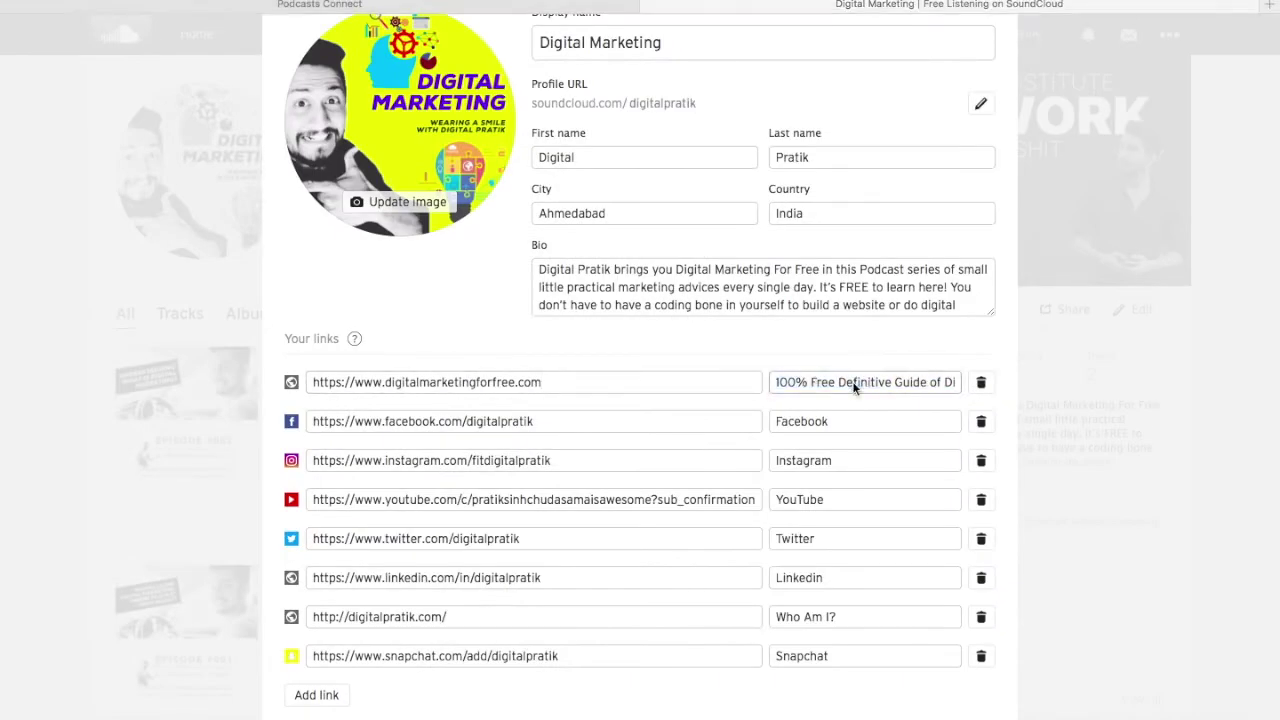
pyautogui.hotkey('ctrl', 'Right')
pyautogui.click(849, 631)
pyautogui.write('100% Free Definitive Guide of Digital Marketing')
# Add a second profile link with the Facebook address and the title Facebook, both copied from the Digital Marketing profile.
pyautogui.click(316, 670)
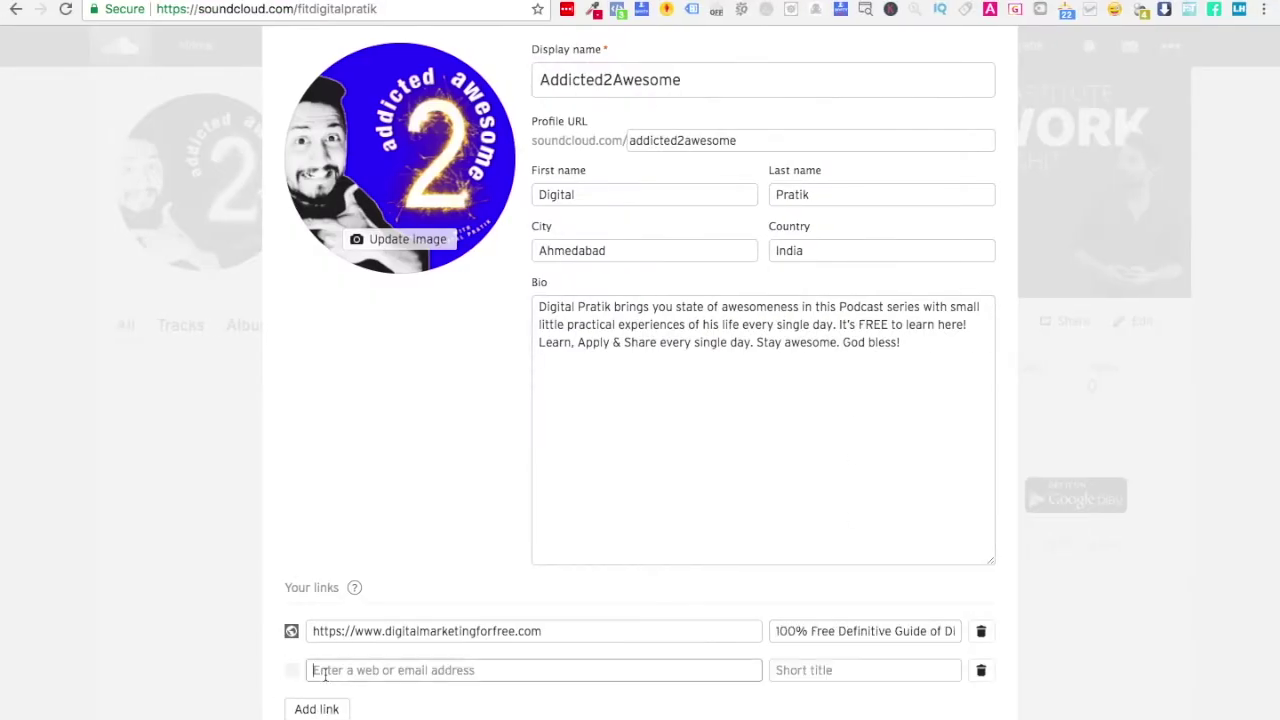
pyautogui.hotkey('ctrl', 'Left')
pyautogui.tripleClick(415, 421)
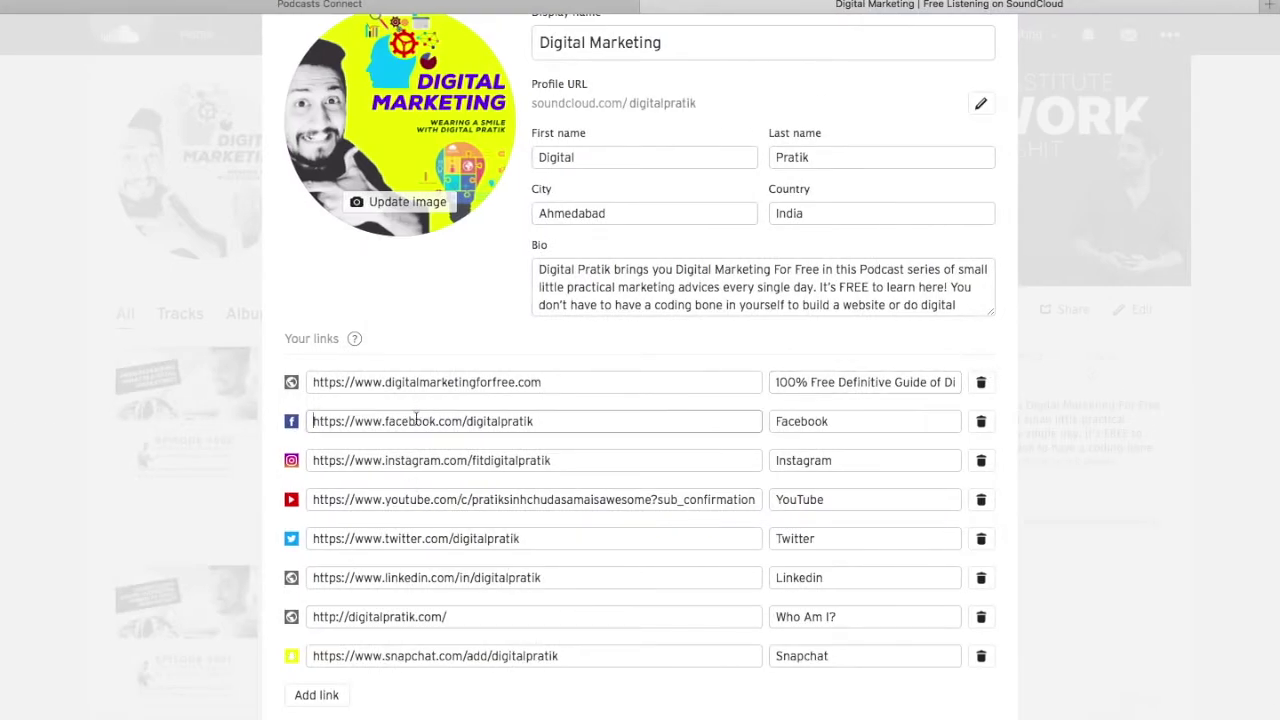
pyautogui.press('super+c')
pyautogui.hotkey('ctrl', 'Right')
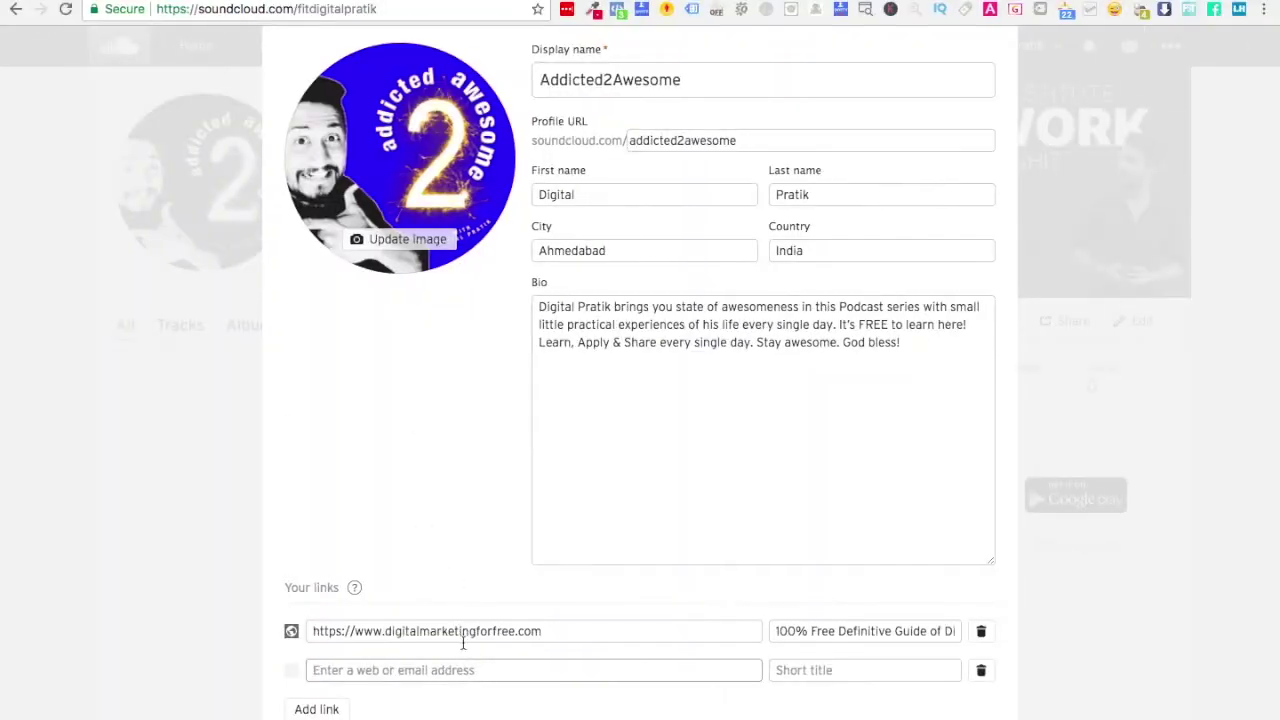
pyautogui.click(464, 666)
pyautogui.press('super+v')
pyautogui.click(816, 670)
pyautogui.hotkey('ctrl', 'Left')
pyautogui.doubleClick(810, 421)
pyautogui.press('super+c')
pyautogui.hotkey('ctrl', 'Right')
pyautogui.press('super+v')
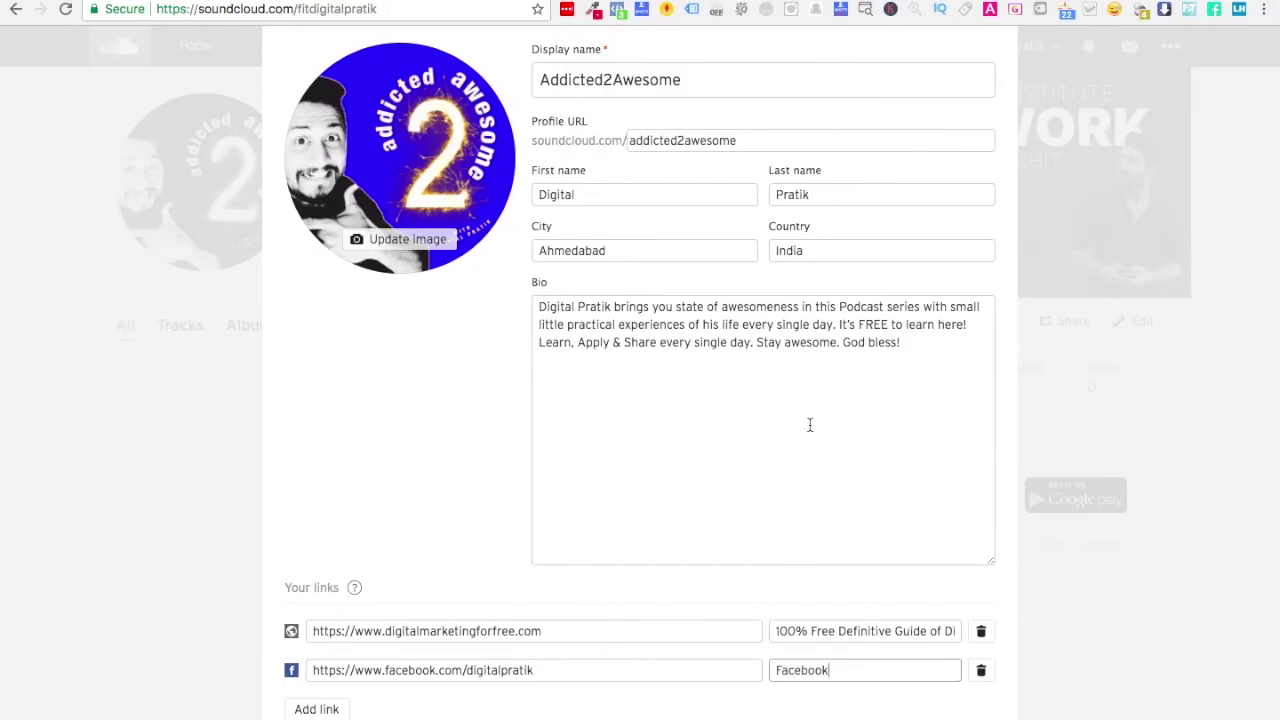
# Add a third profile link with the Instagram address and the title Instagram, both copied from the Digital Marketing profile.
pyautogui.scroll(-2, 352, 660)
pyautogui.click(318, 632)
pyautogui.hotkey('ctrl', 'Left')
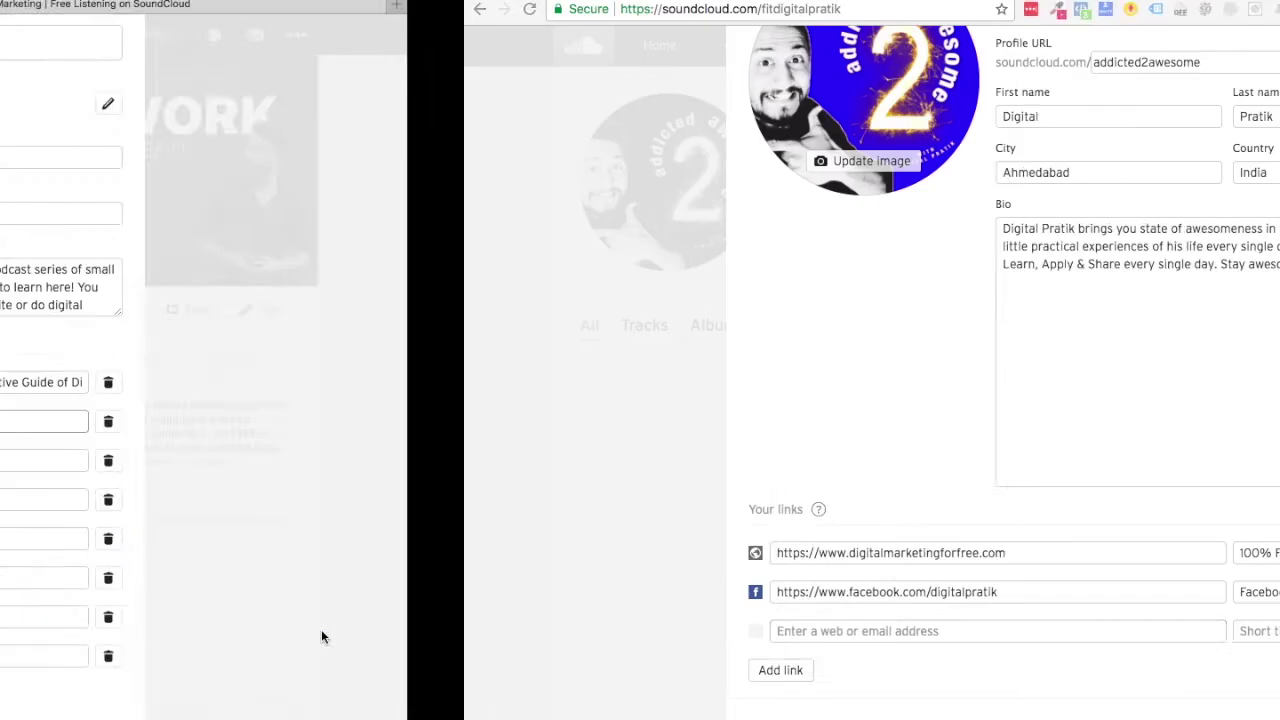
pyautogui.doubleClick(403, 460)
pyautogui.tripleClick(403, 460)
pyautogui.press('super+c')
pyautogui.hotkey('ctrl', 'Right')
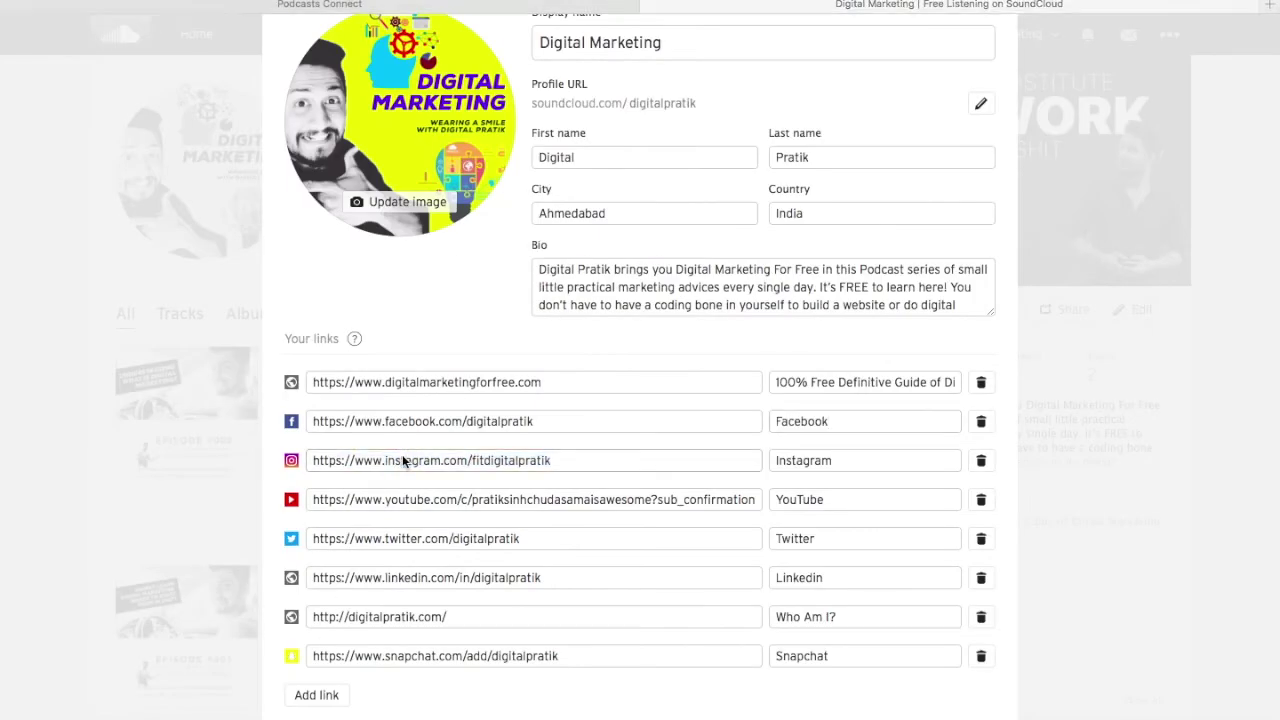
pyautogui.press('super+v')
pyautogui.press('Tab')
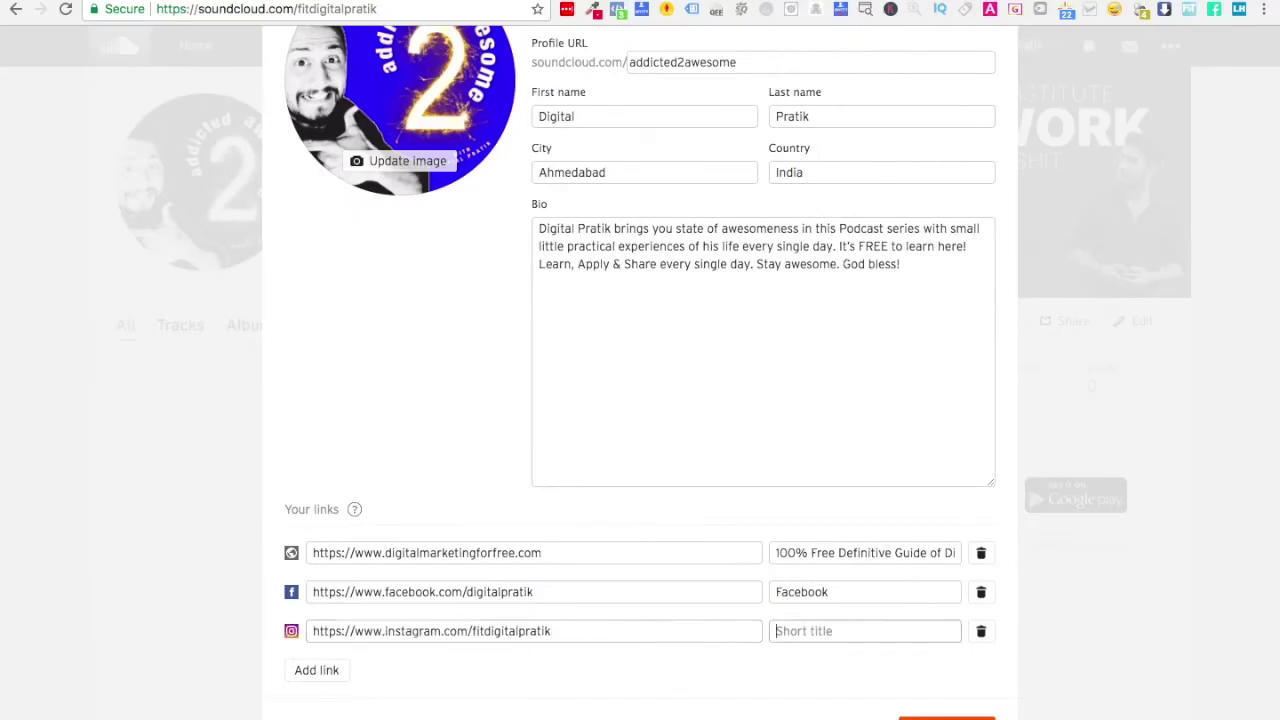
pyautogui.hotkey('ctrl', 'Left')
pyautogui.doubleClick(804, 456)
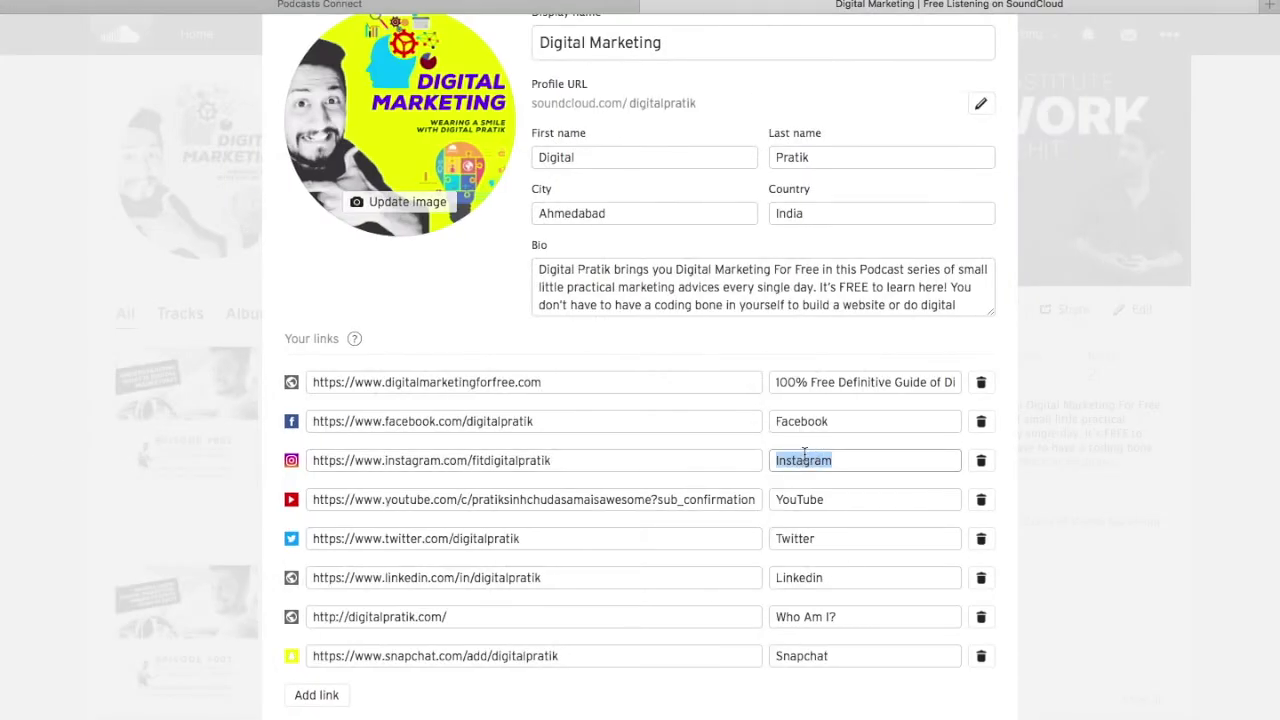
pyautogui.press('super+c')
pyautogui.hotkey('ctrl', 'Right')
pyautogui.press('super+v')
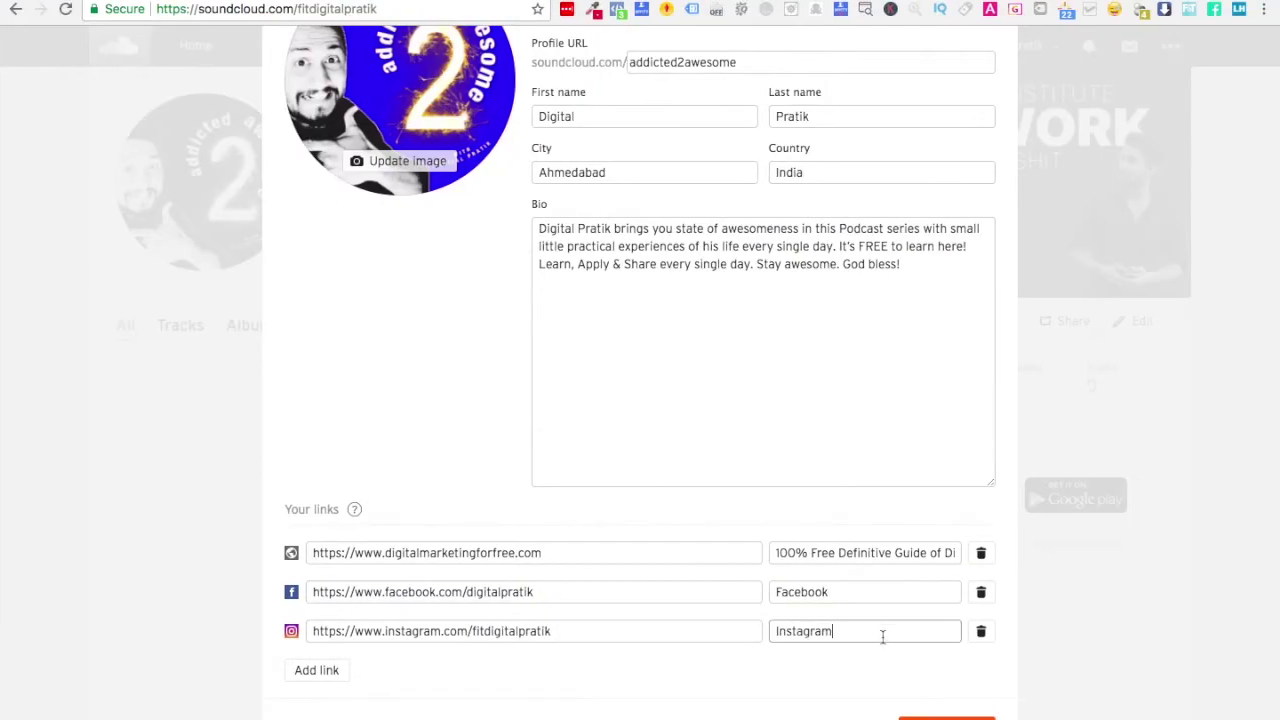
# Add a fourth profile link with the YouTube channel address and the title YouTube, both copied from the Digital Marketing profile.
pyautogui.click(301, 679)
pyautogui.hotkey('ctrl', 'Left')
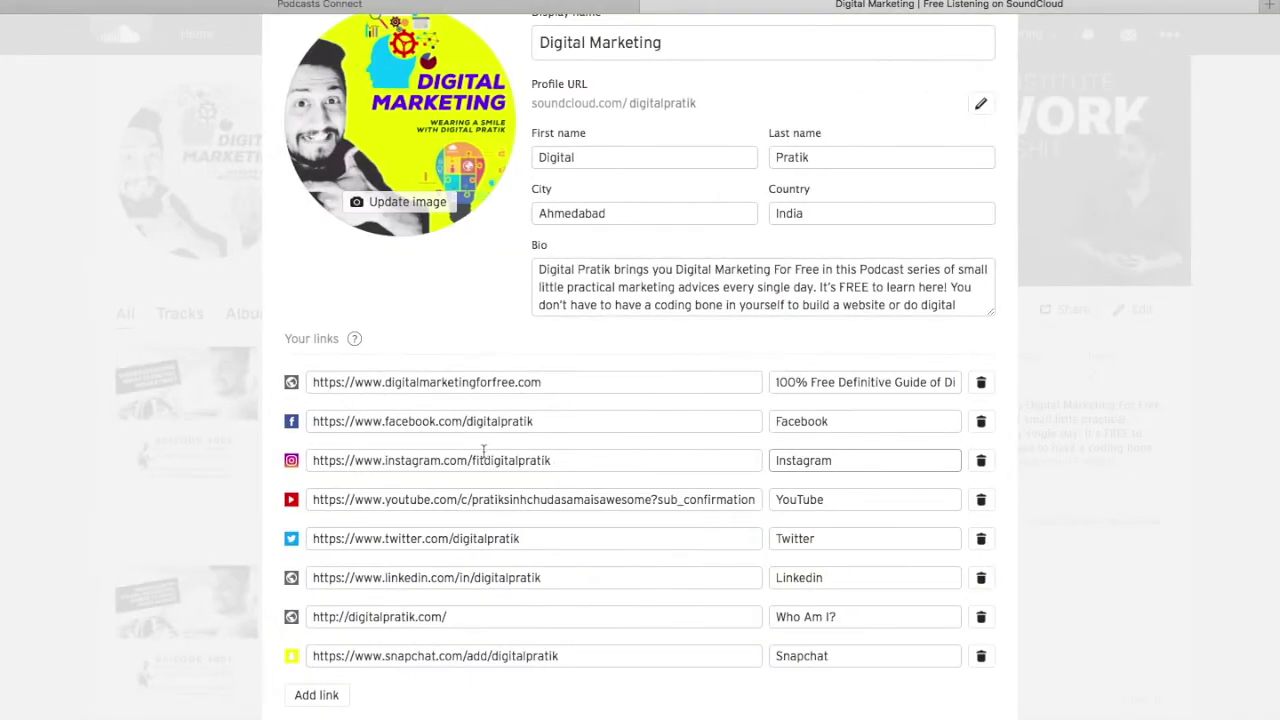
pyautogui.click(486, 491)
pyautogui.press('super+a')
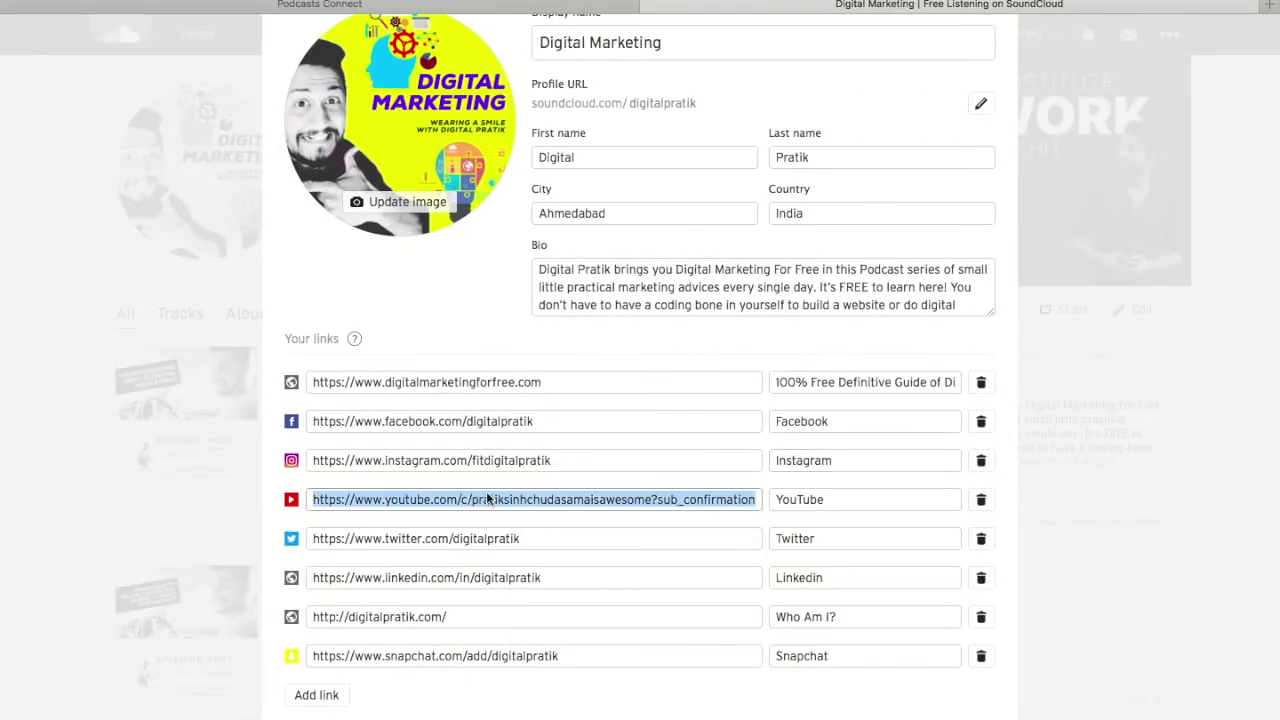
pyautogui.press('super+c')
pyautogui.hotkey('ctrl', 'Right')
pyautogui.press('super+v')
pyautogui.click(808, 674)
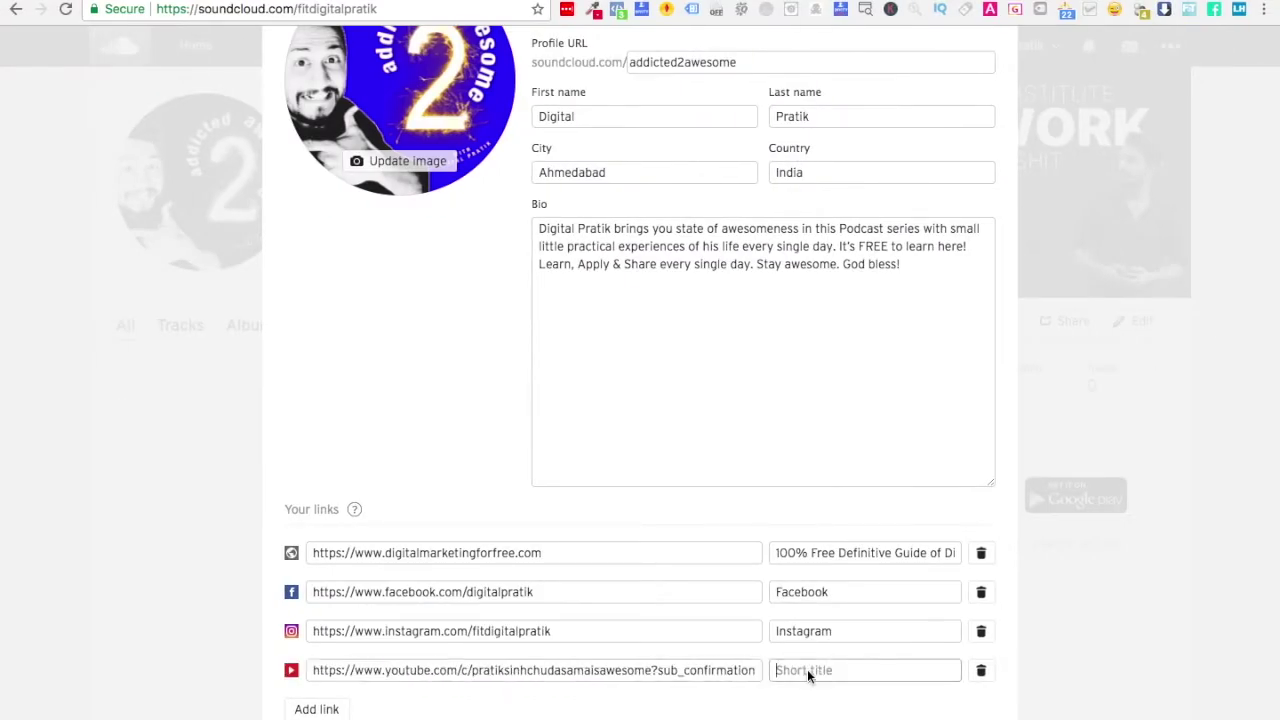
pyautogui.hotkey('ctrl', 'Left')
pyautogui.click(815, 498)
pyautogui.press('super+a')
pyautogui.hotkey('ctrl', 'Right')
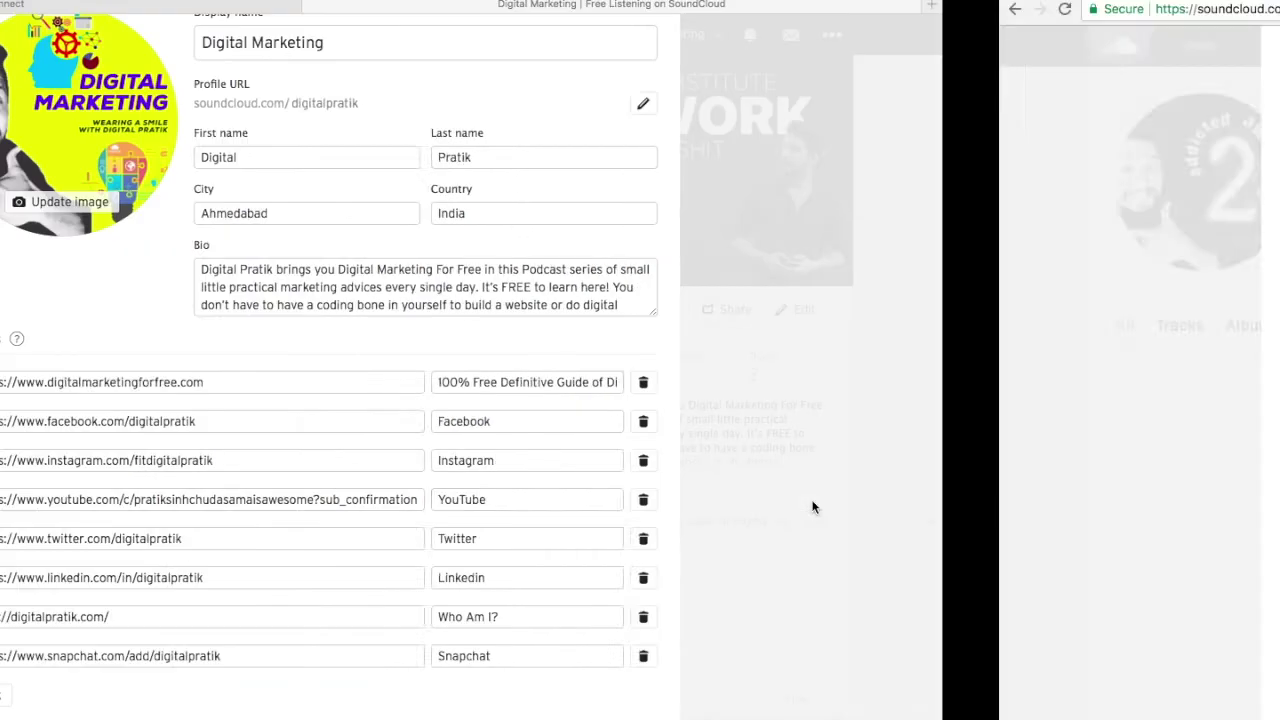
pyautogui.press('super+v')
# Add a fifth profile link with the Twitter address and the title Twitter, both copied from the Digital Marketing profile.
pyautogui.click(310, 714)
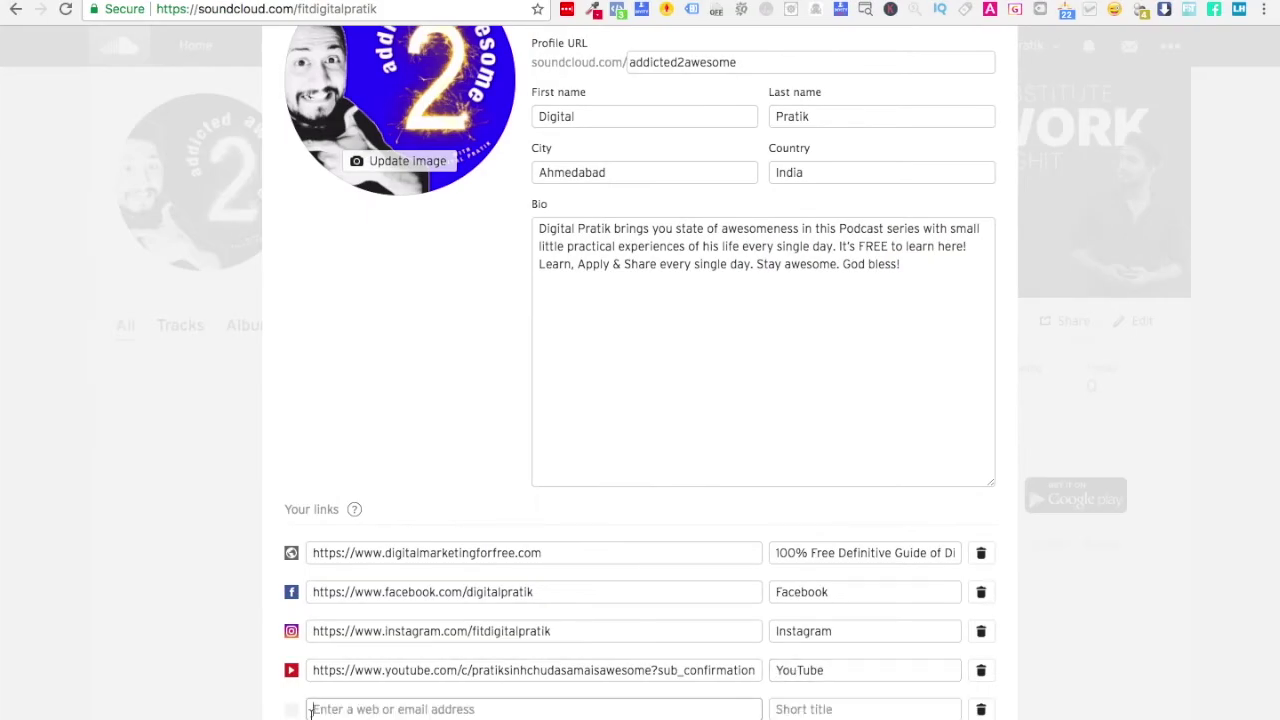
pyautogui.hotkey('ctrl', 'Left')
pyautogui.click(437, 538)
pyautogui.press('super+a')
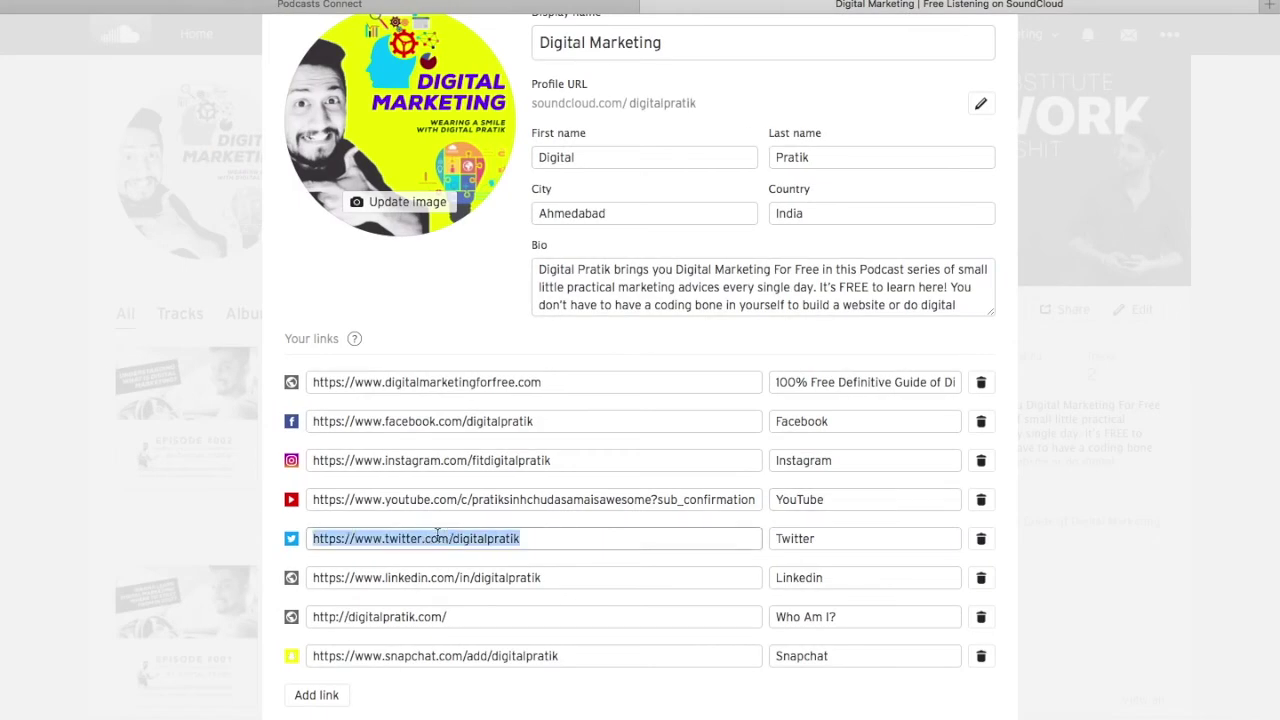
pyautogui.press('super+c')
pyautogui.hotkey('ctrl', 'Right')
pyautogui.press('super+v')
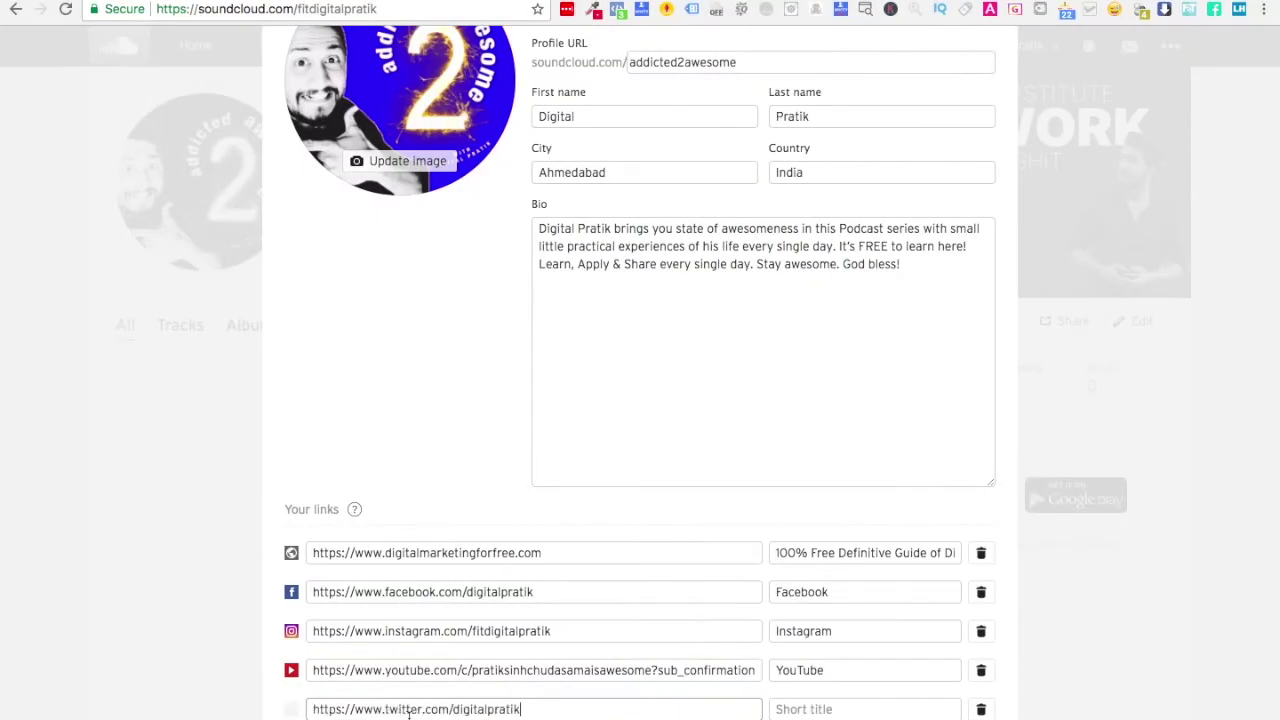
pyautogui.hotkey('ctrl', 'Left')
pyautogui.click(795, 539)
pyautogui.press('super+a')
pyautogui.press('super+c')
pyautogui.hotkey('ctrl', 'Right')
pyautogui.press('super+v')
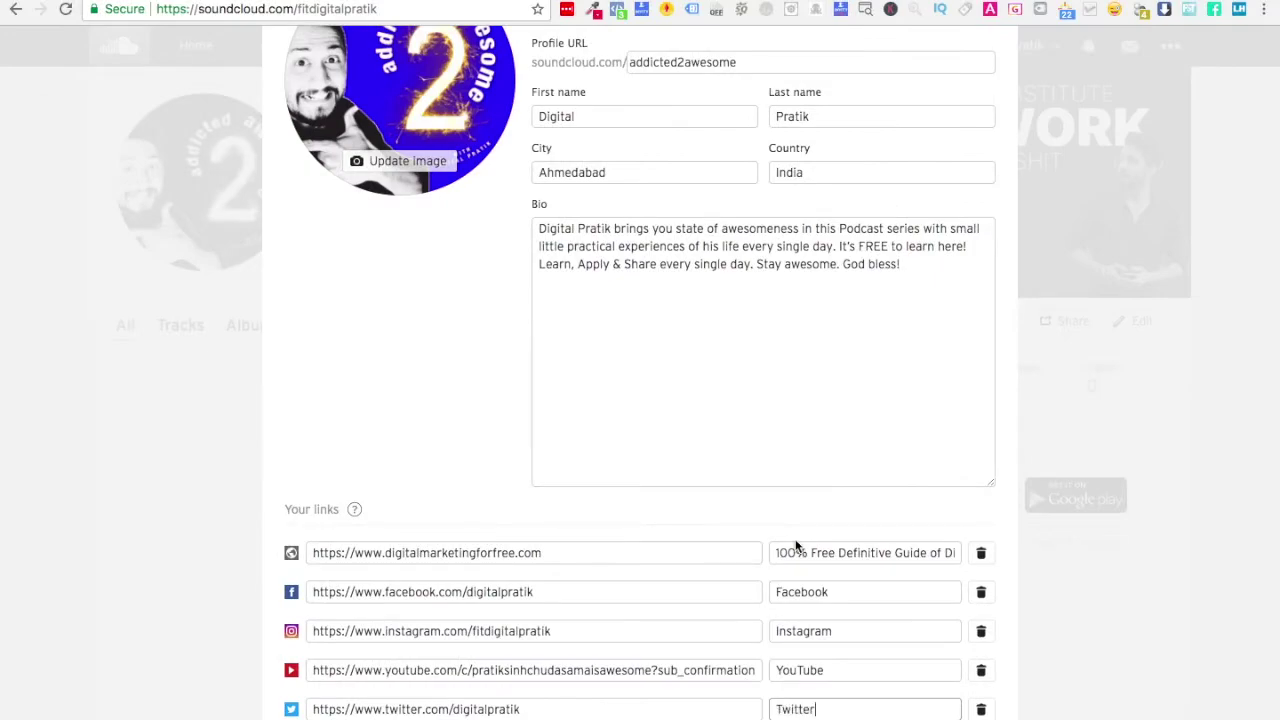
# Add a sixth profile link with the LinkedIn address and the title Linkedin, both copied from the Digital Marketing profile.
pyautogui.hotkey('ctrl', 'Left')
pyautogui.tripleClick(499, 570)
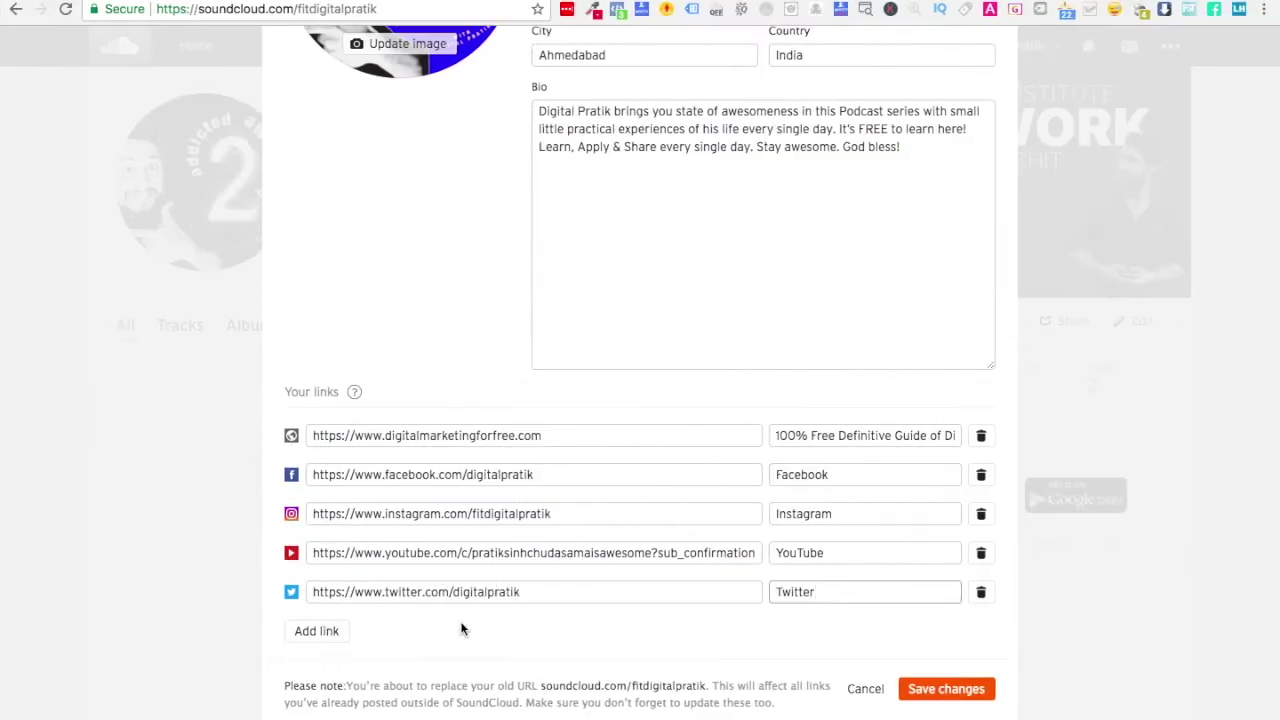
pyautogui.click(318, 631)
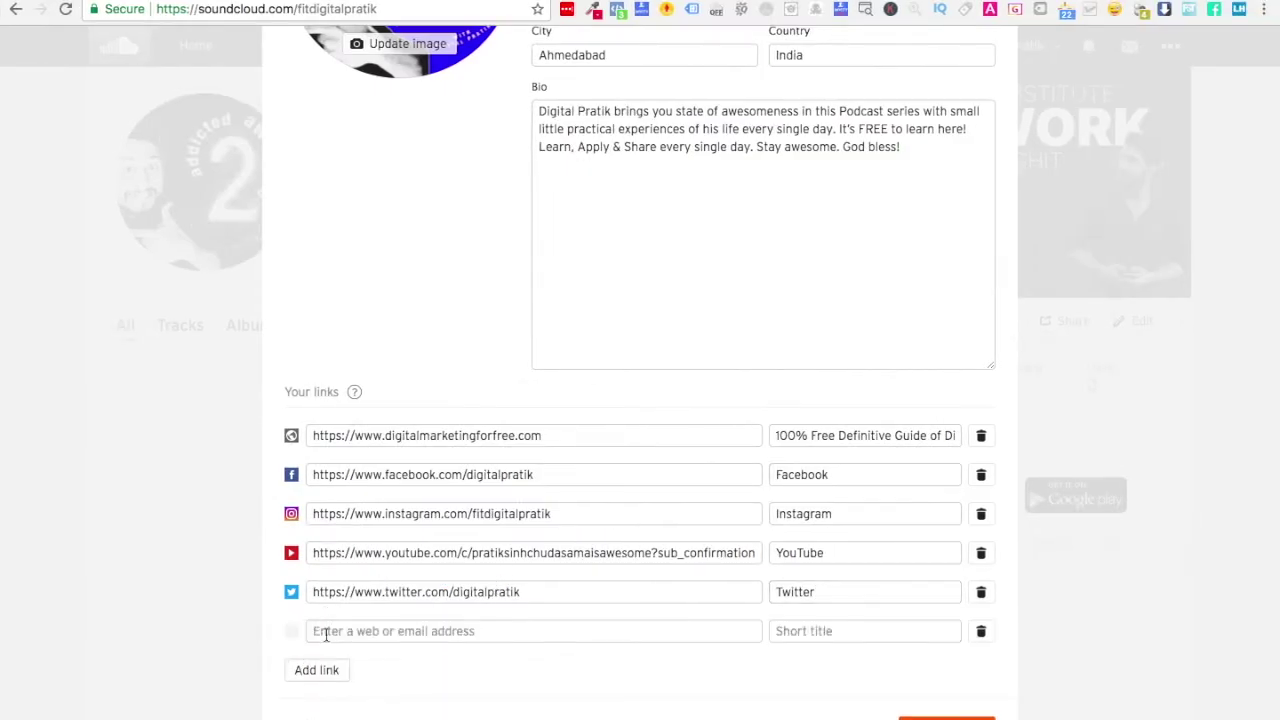
pyautogui.hotkey('ctrl', 'v')
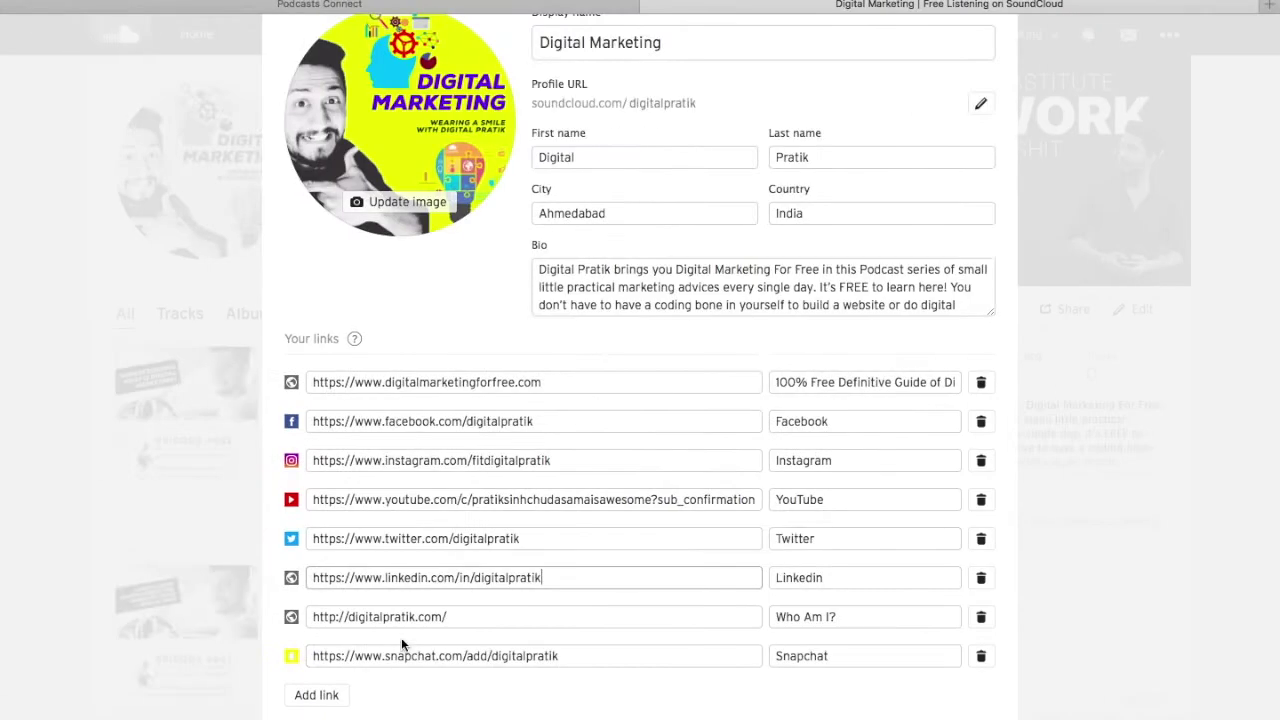
pyautogui.doubleClick(798, 575)
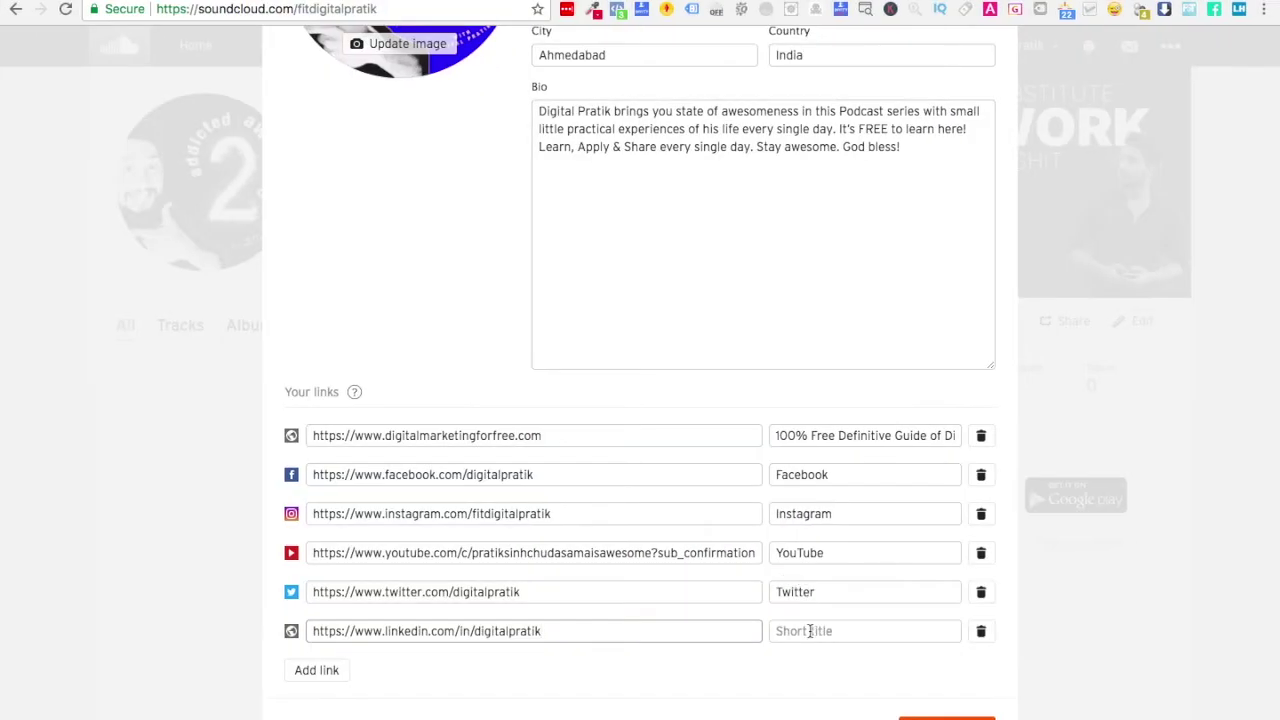
pyautogui.click(810, 630)
pyautogui.hotkey('ctrl', 'v')
# Add a seventh profile link with the personal website address and the title "Who Am I?", both copied from the Digital Marketing profile.
pyautogui.click(330, 672)
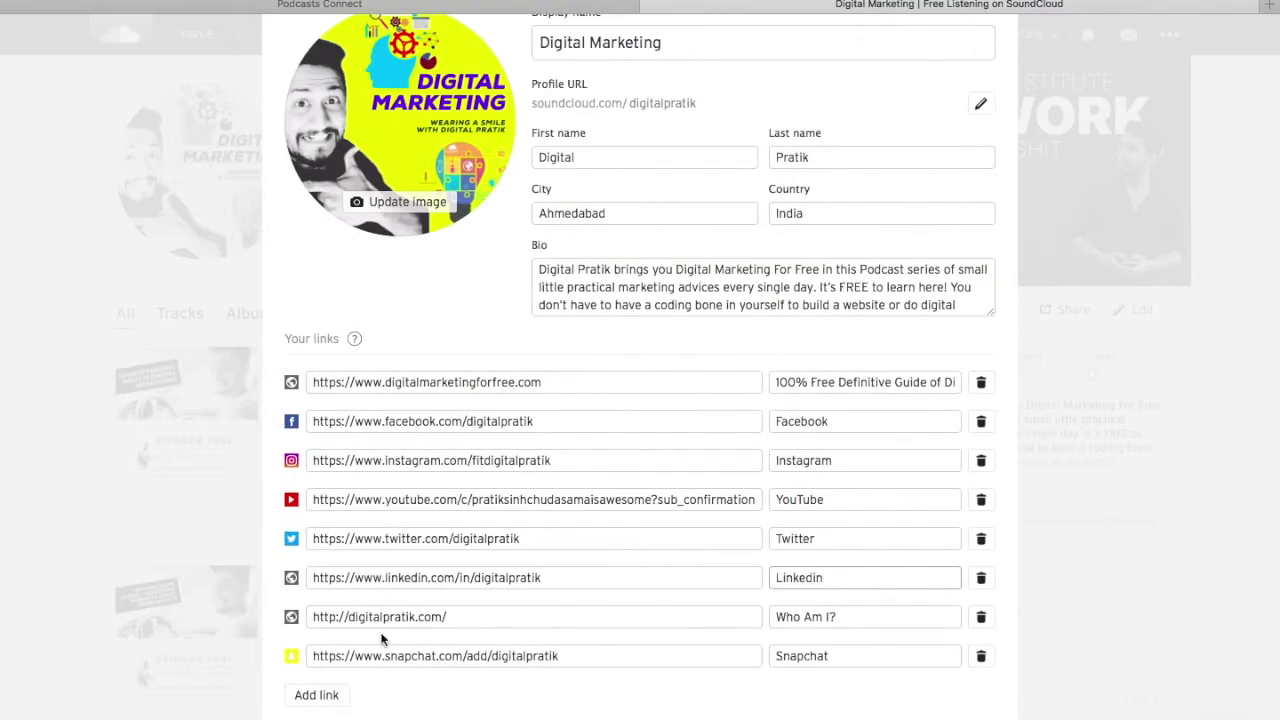
pyautogui.click(417, 611)
pyautogui.hotkey('ctrl', 'a')
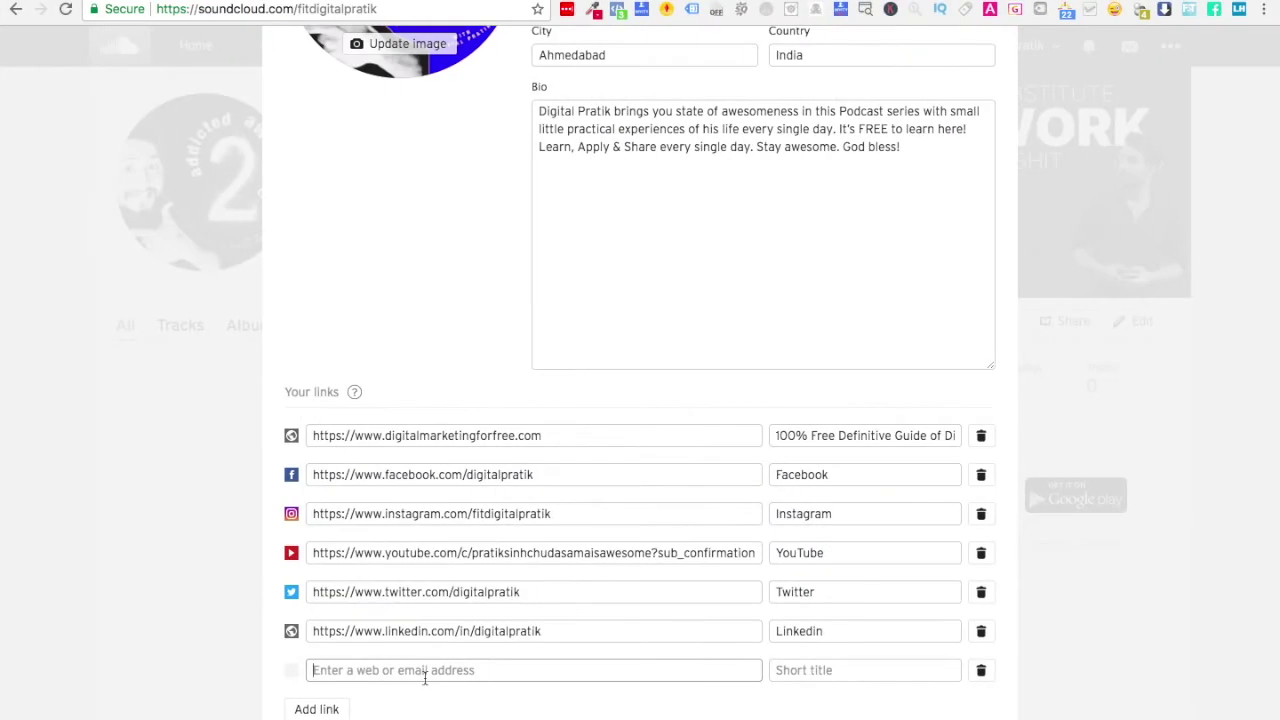
pyautogui.hotkey('ctrl', 'v')
pyautogui.click(820, 677)
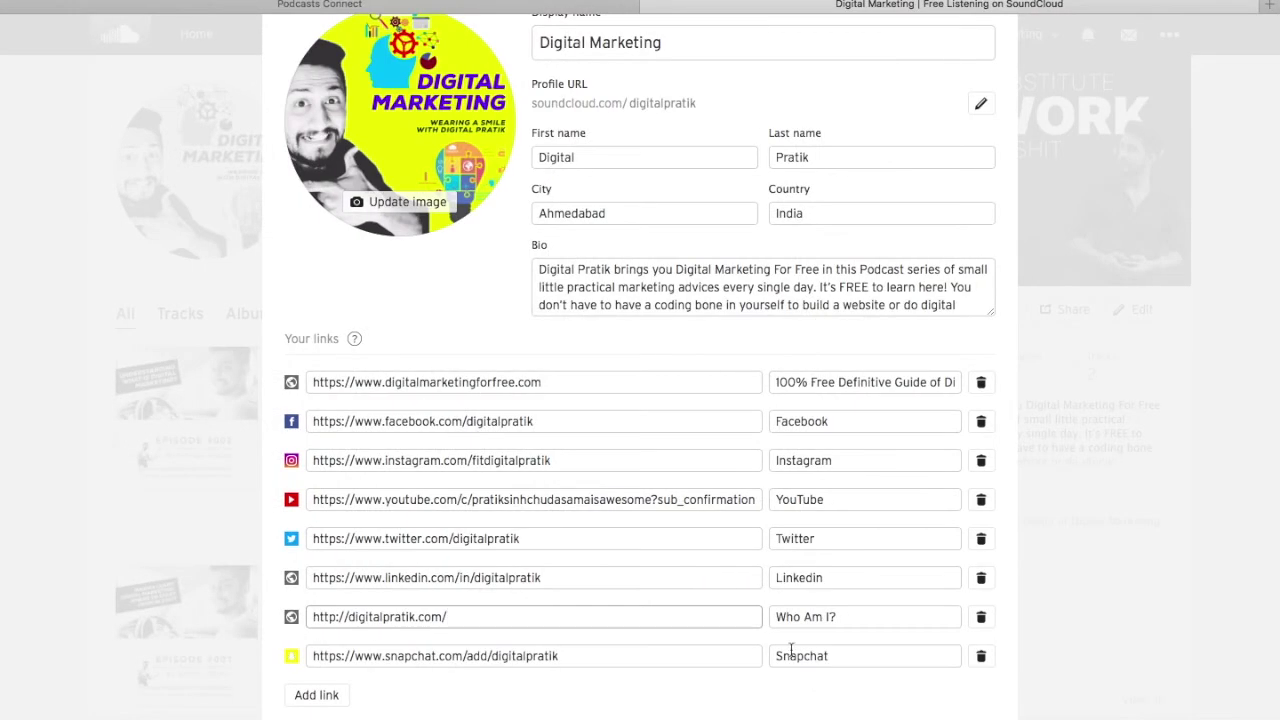
pyautogui.click(820, 617)
pyautogui.hotkey('ctrl', 'a')
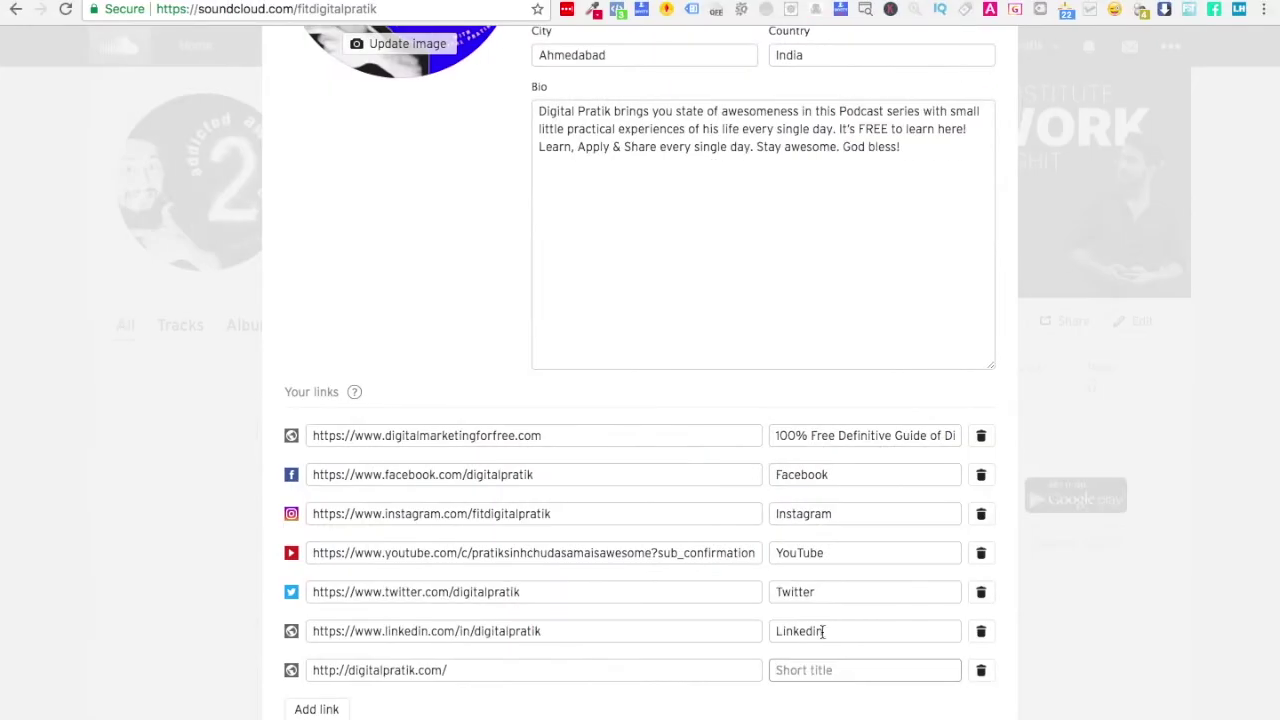
pyautogui.hotkey('ctrl', 'v')
# Add an eighth profile link with the Snapchat address and the title Snapchat, both copied from the Digital Marketing profile.
pyautogui.click(316, 709)
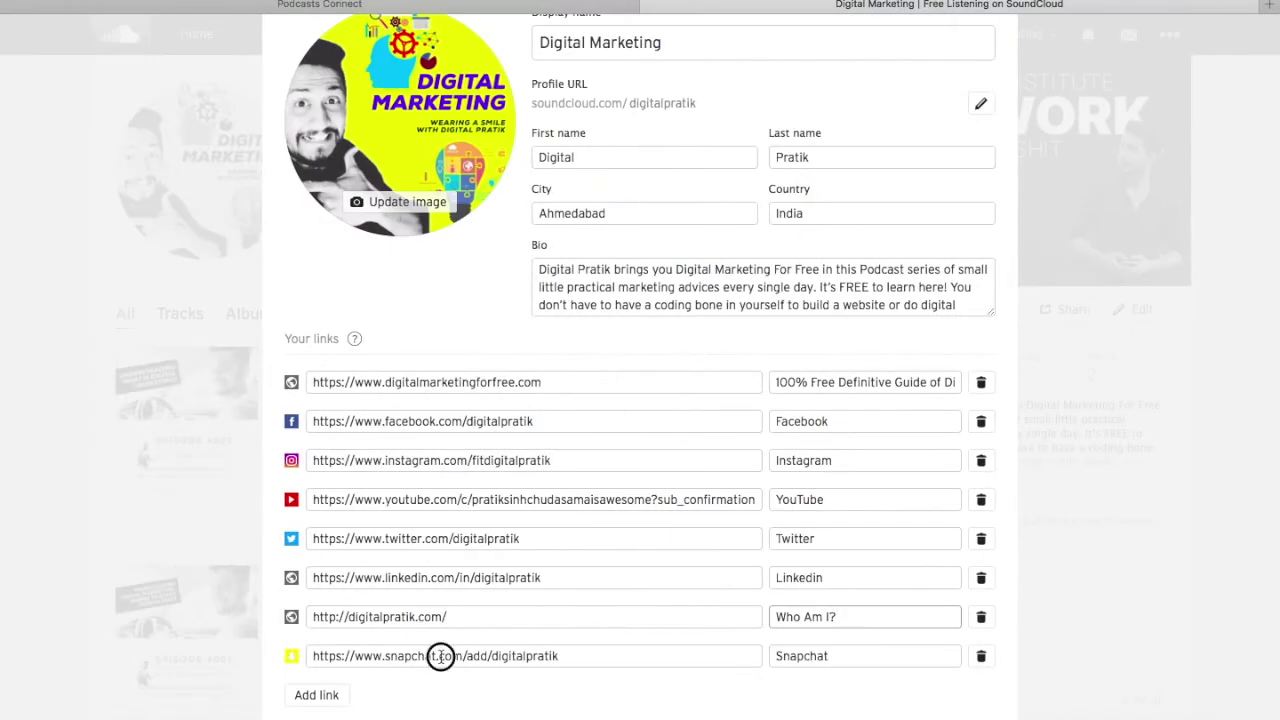
pyautogui.doubleClick(440, 656)
pyautogui.hotkey('ctrl', 'a')
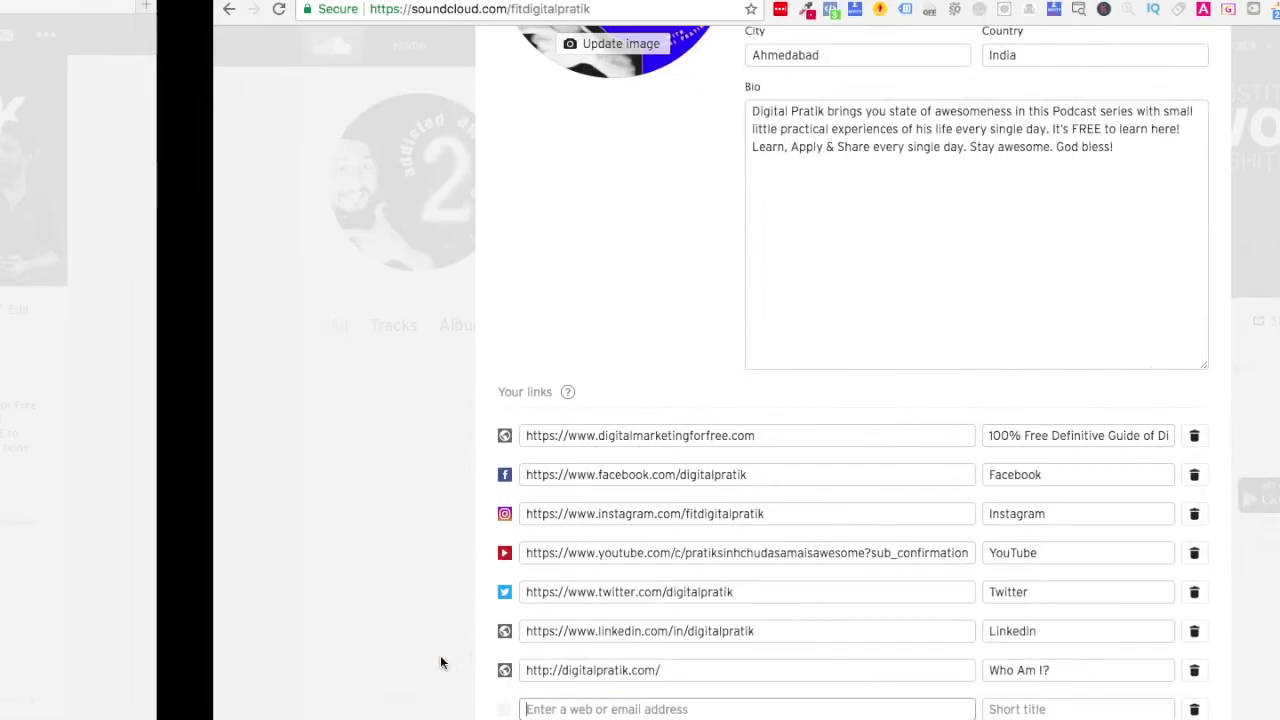
pyautogui.hotkey('ctrl', 'v')
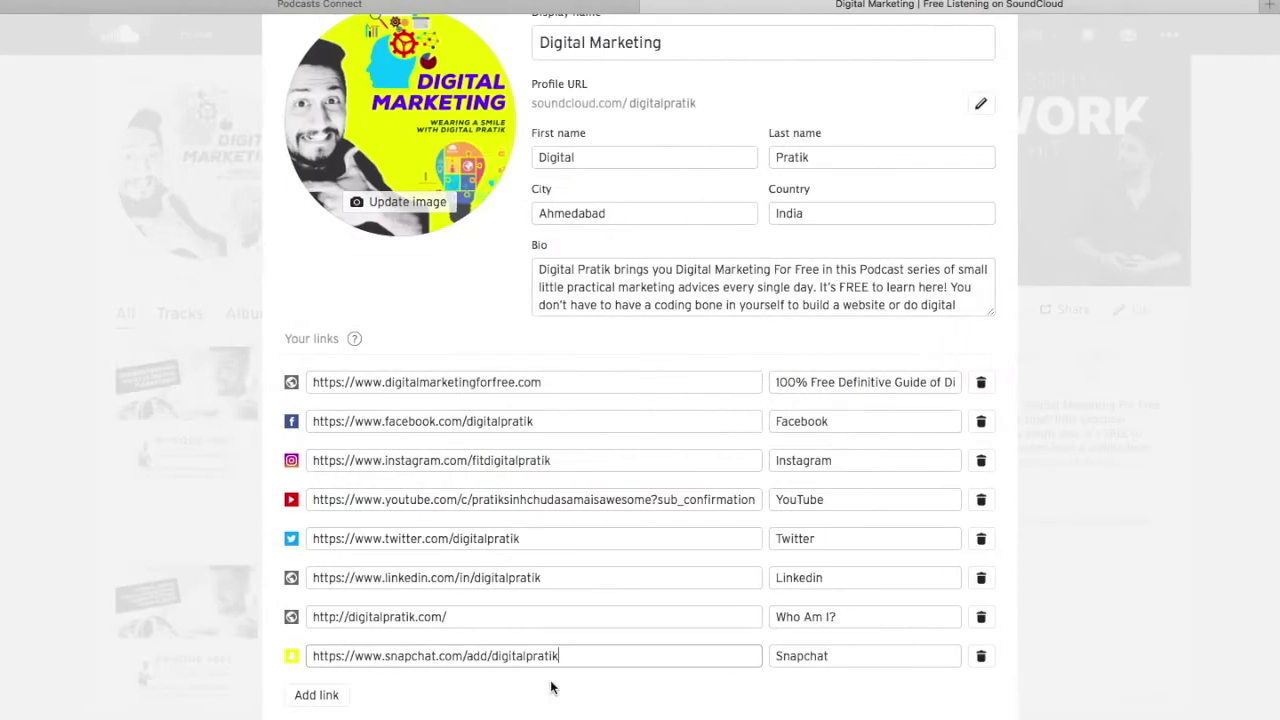
pyautogui.doubleClick(803, 660)
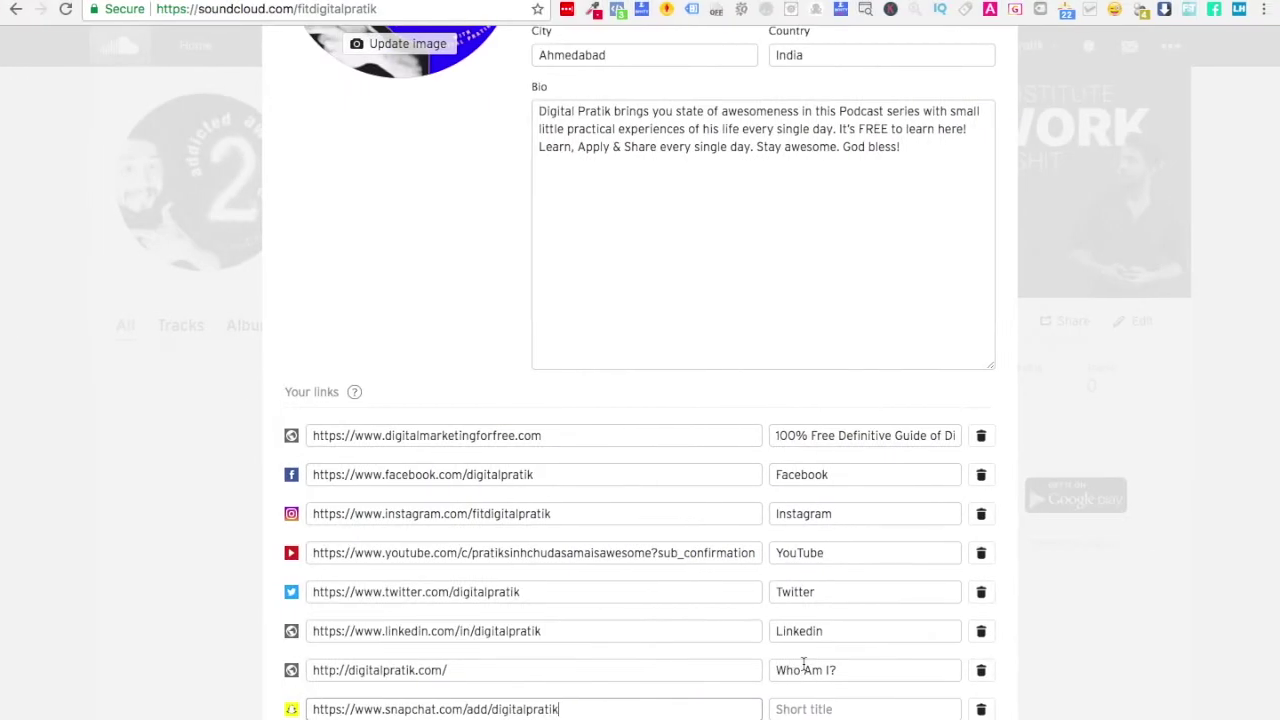
pyautogui.hotkey('ctrl', 'v')
pyautogui.press('BackSpace')
pyautogui.press('BackSpace')
pyautogui.press('BackSpace')
pyautogui.press('BackSpace')
pyautogui.press('BackSpace')
pyautogui.press('BackSpace')
pyautogui.press('BackSpace')
pyautogui.press('BackSpace')
pyautogui.press('BackSpace')
pyautogui.press('Tab')
pyautogui.hotkey('ctrl', 'v')
pyautogui.scroll(-2, 404, 672)
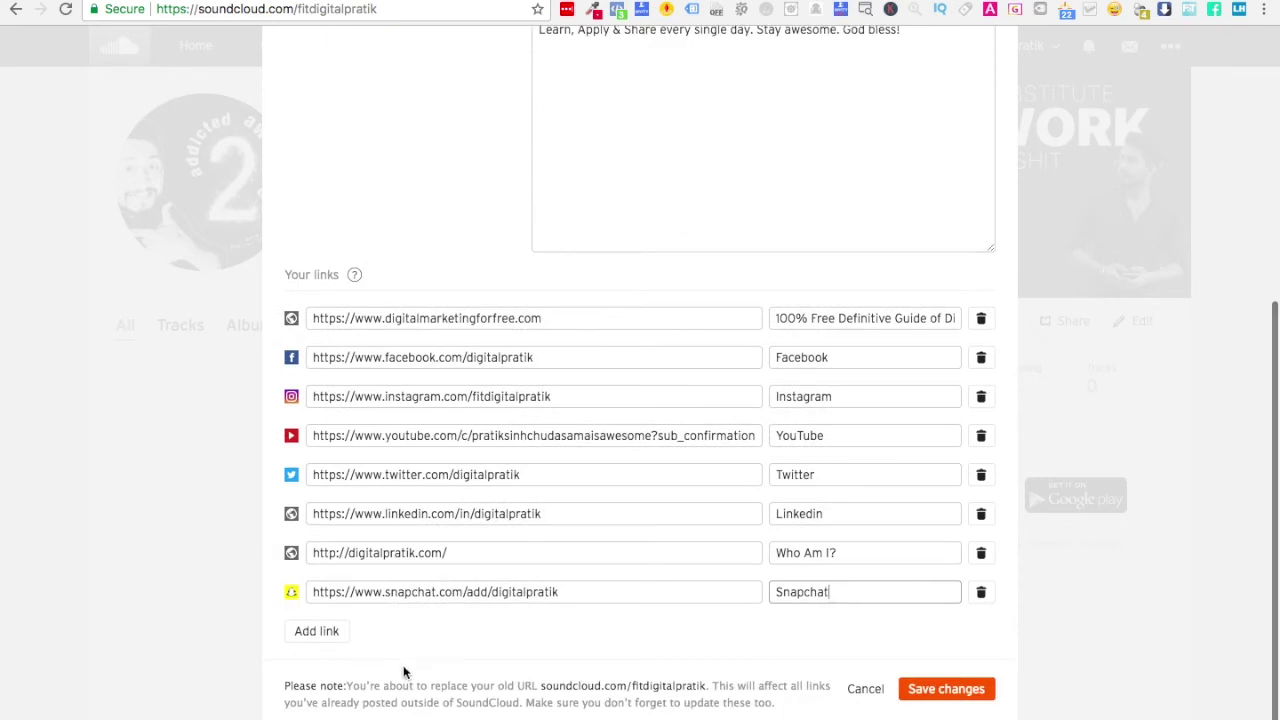
# Remove the surplus empty link row below Snapchat and save the profile changes.
pyautogui.click(330, 632)
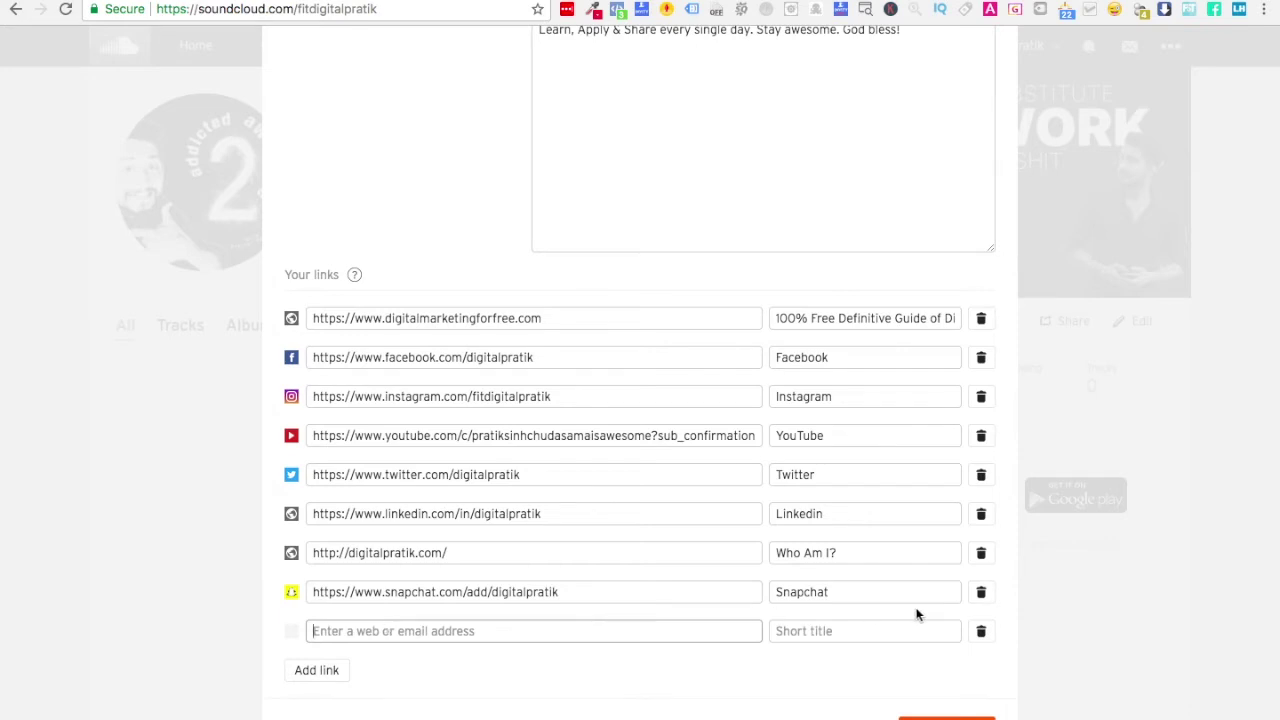
pyautogui.click(981, 631)
pyautogui.click(938, 689)
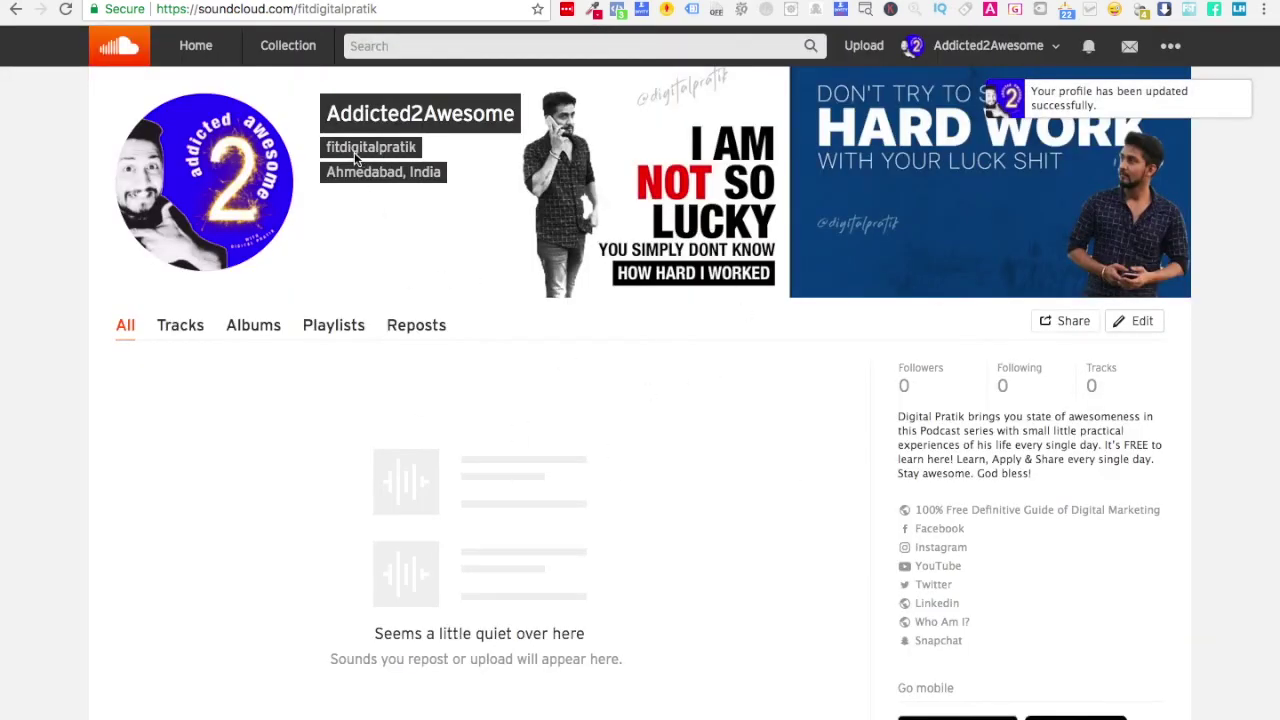
# Reopen the profile editor to check the saved profile URL, bio and links, and close it without changing anything.
pyautogui.click(976, 50)
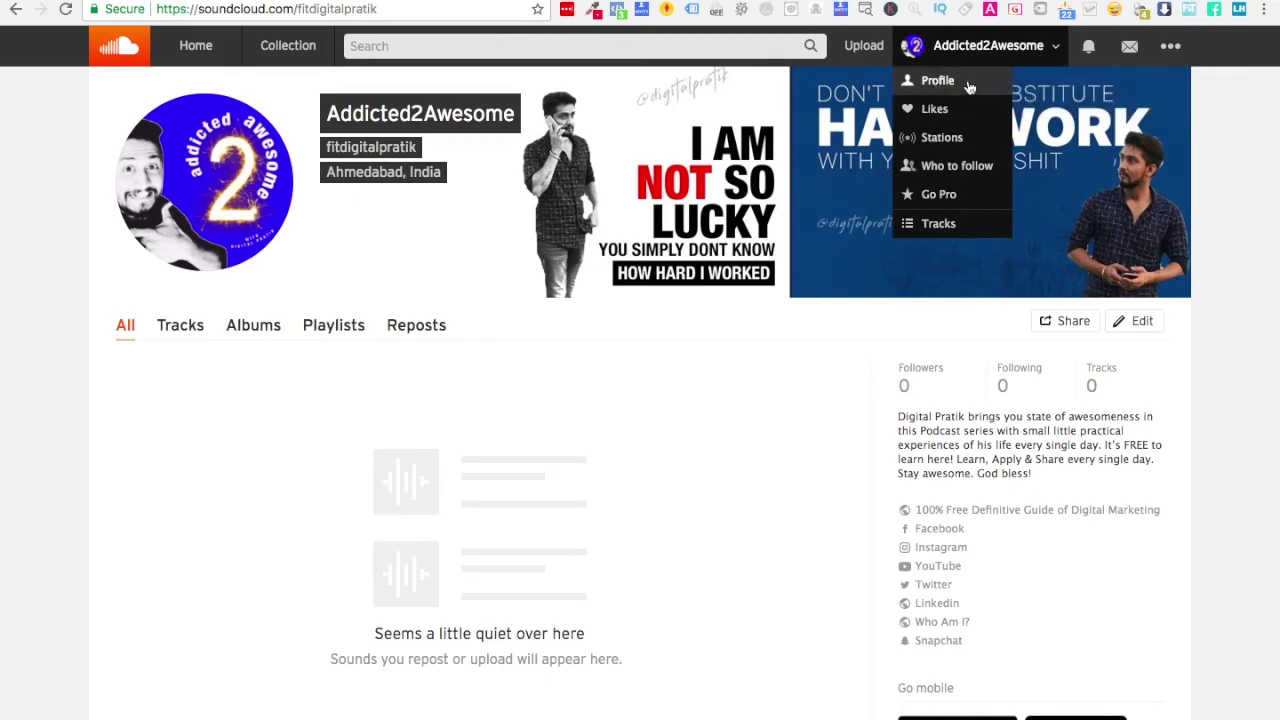
pyautogui.click(1141, 321)
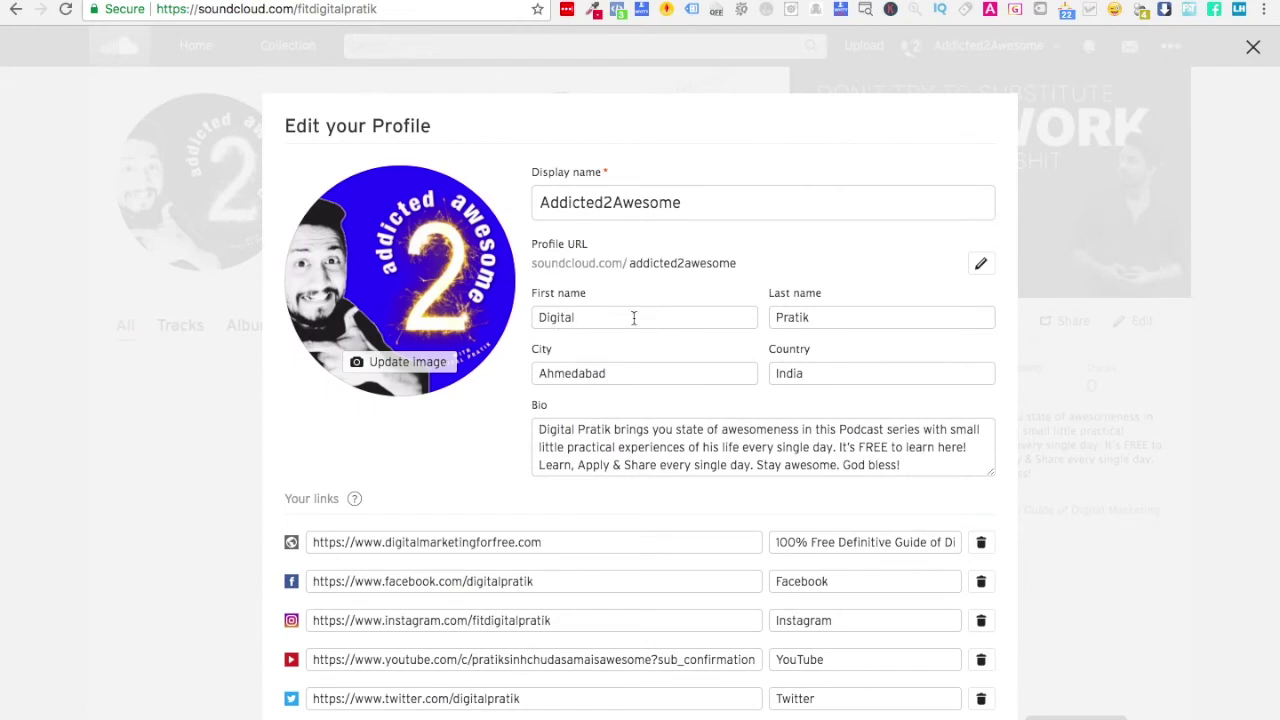
pyautogui.scroll(-3, 466, 487)
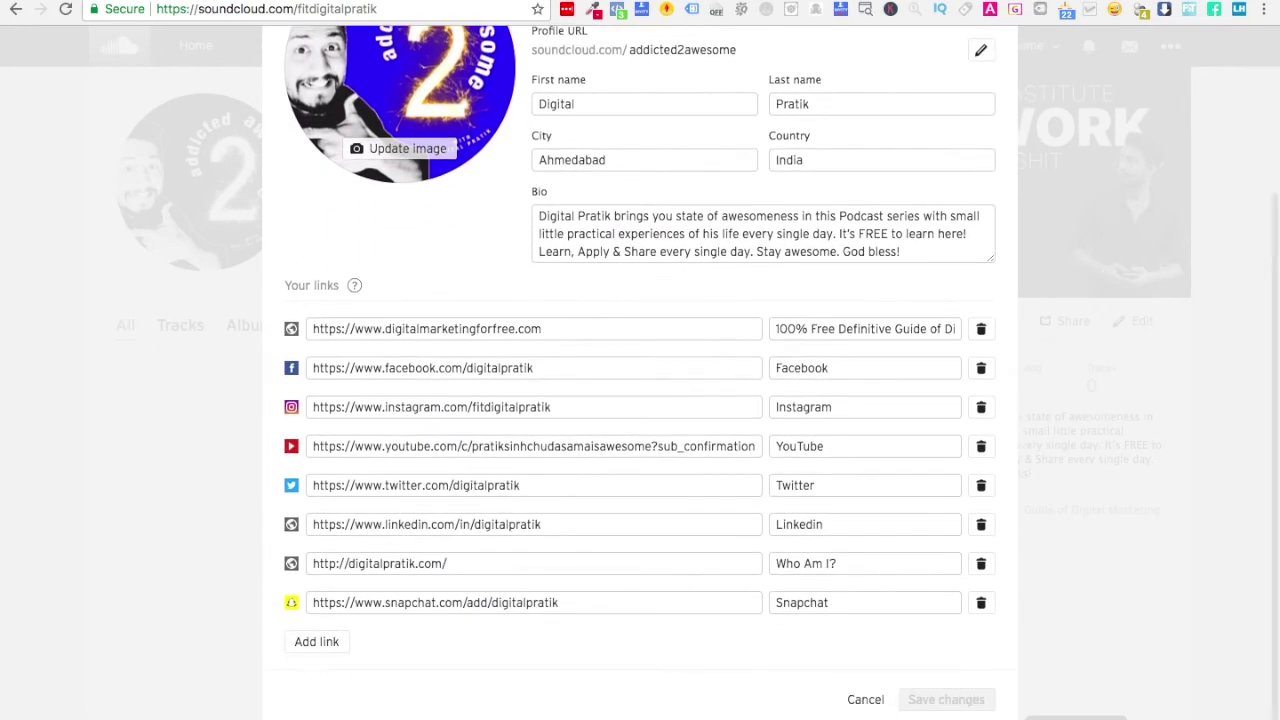
pyautogui.click(863, 715)
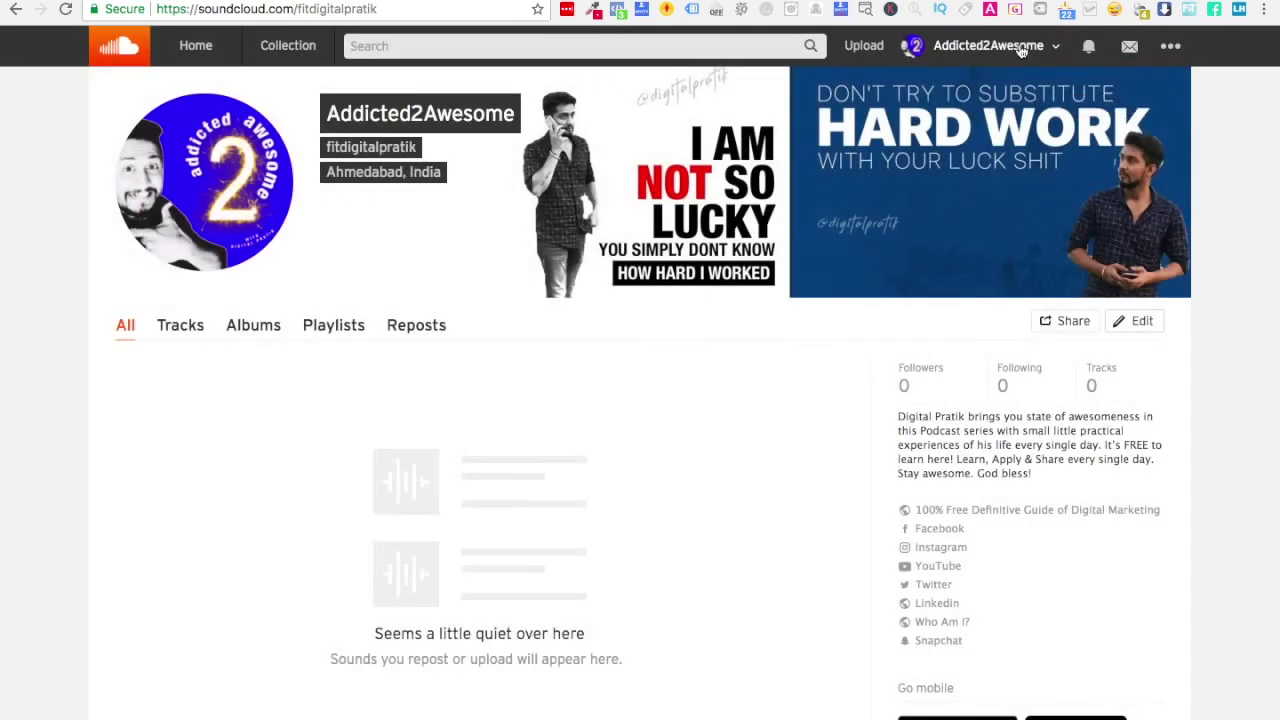
# Open the account's content settings to check the RSS feed title, author name, category and language.
pyautogui.click(1169, 42)
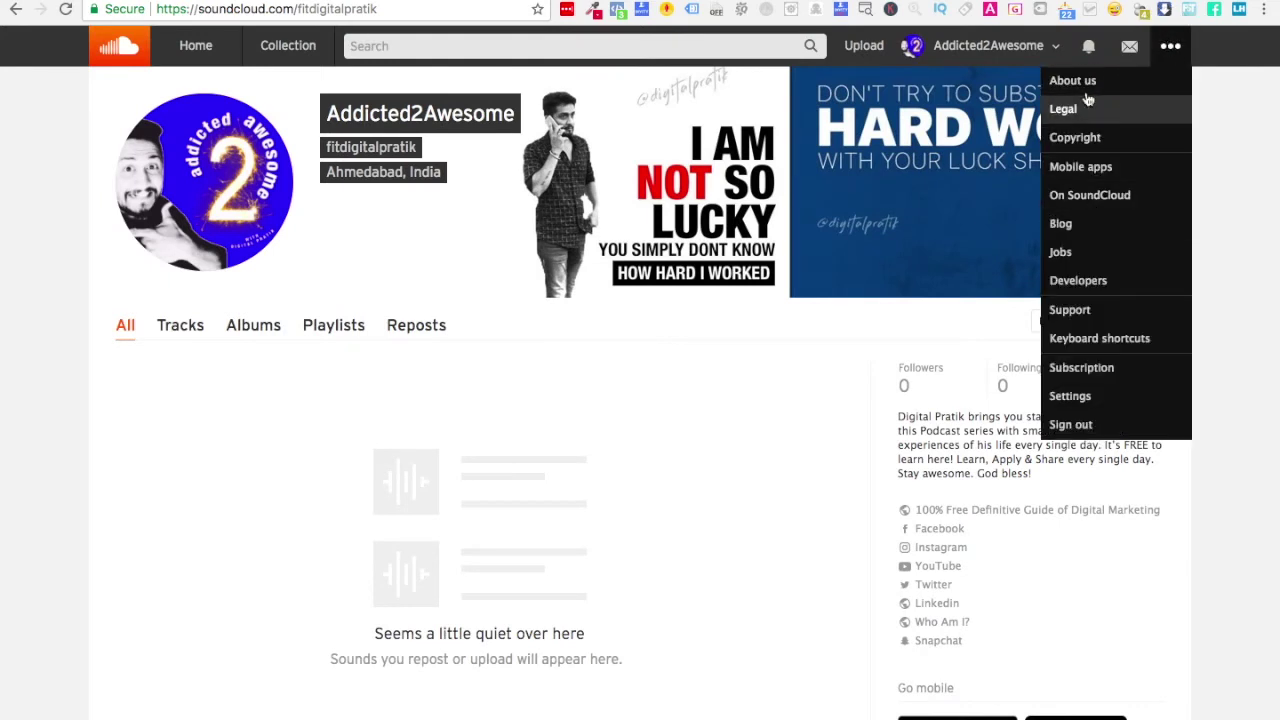
pyautogui.click(1075, 396)
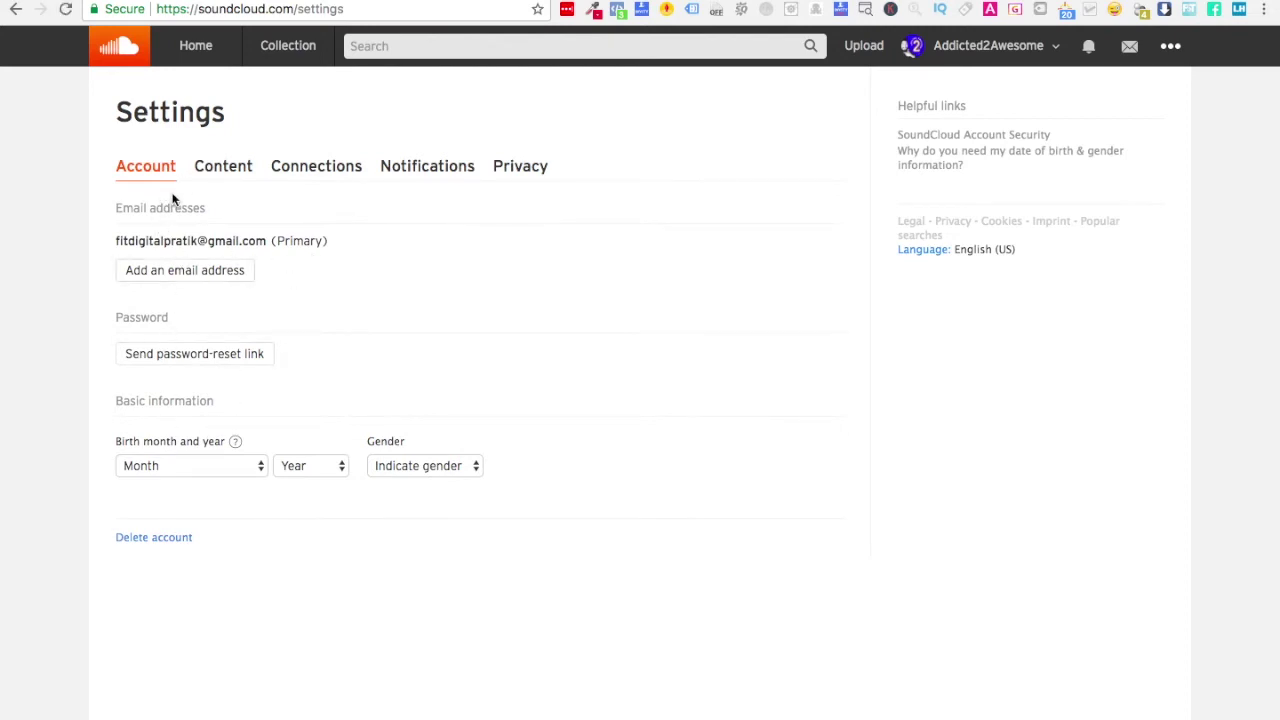
pyautogui.click(224, 172)
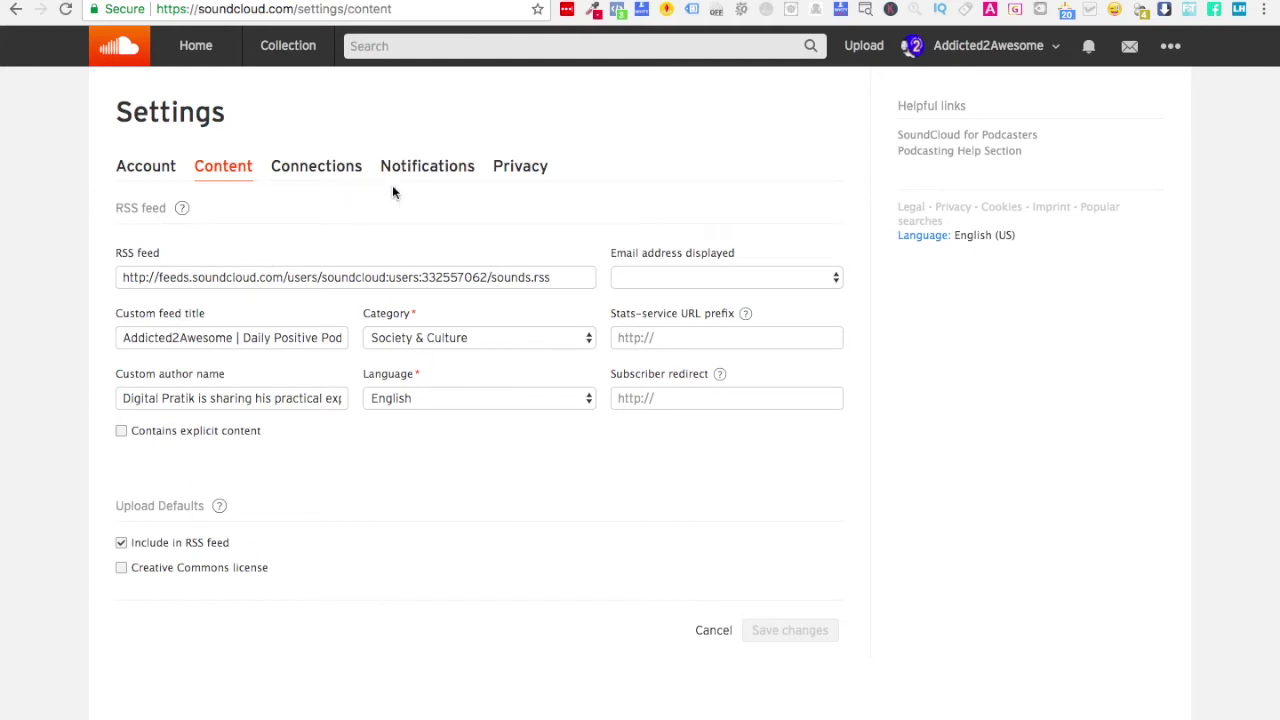
# Return to the profile page and check the name fields, profile URL and links in the profile editor.
pyautogui.click(990, 45)
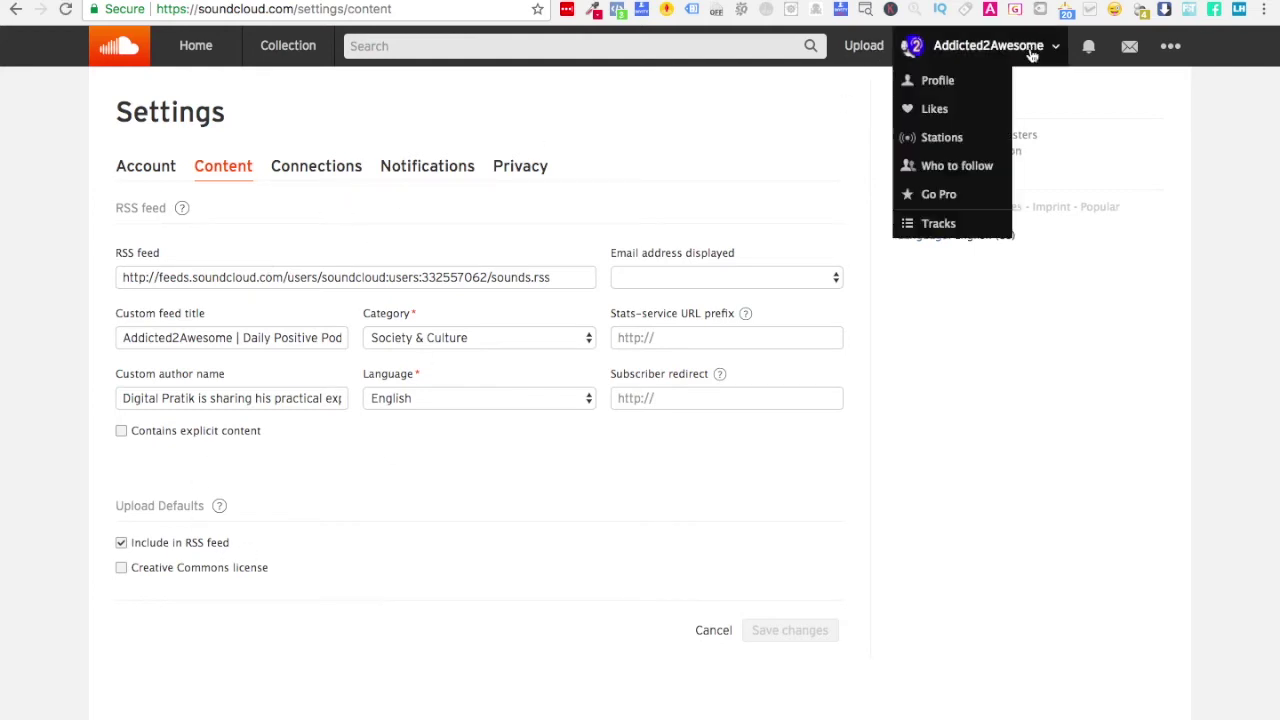
pyautogui.click(937, 81)
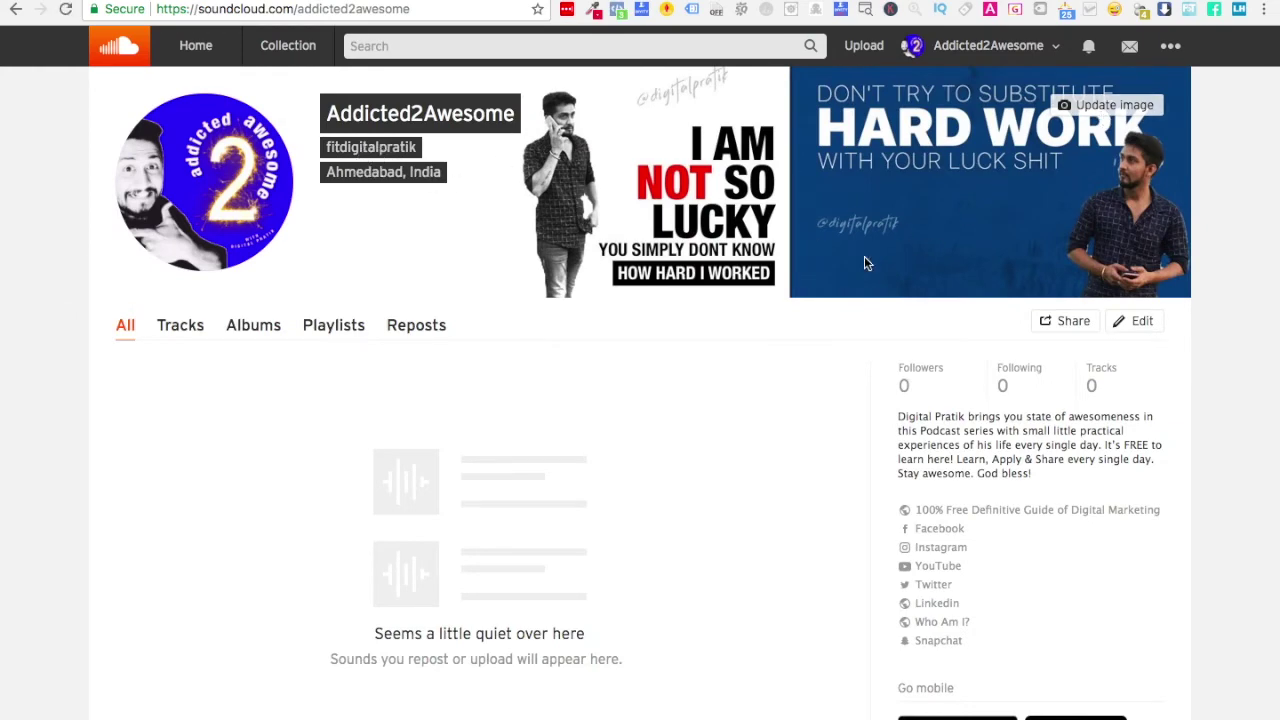
pyautogui.click(1140, 321)
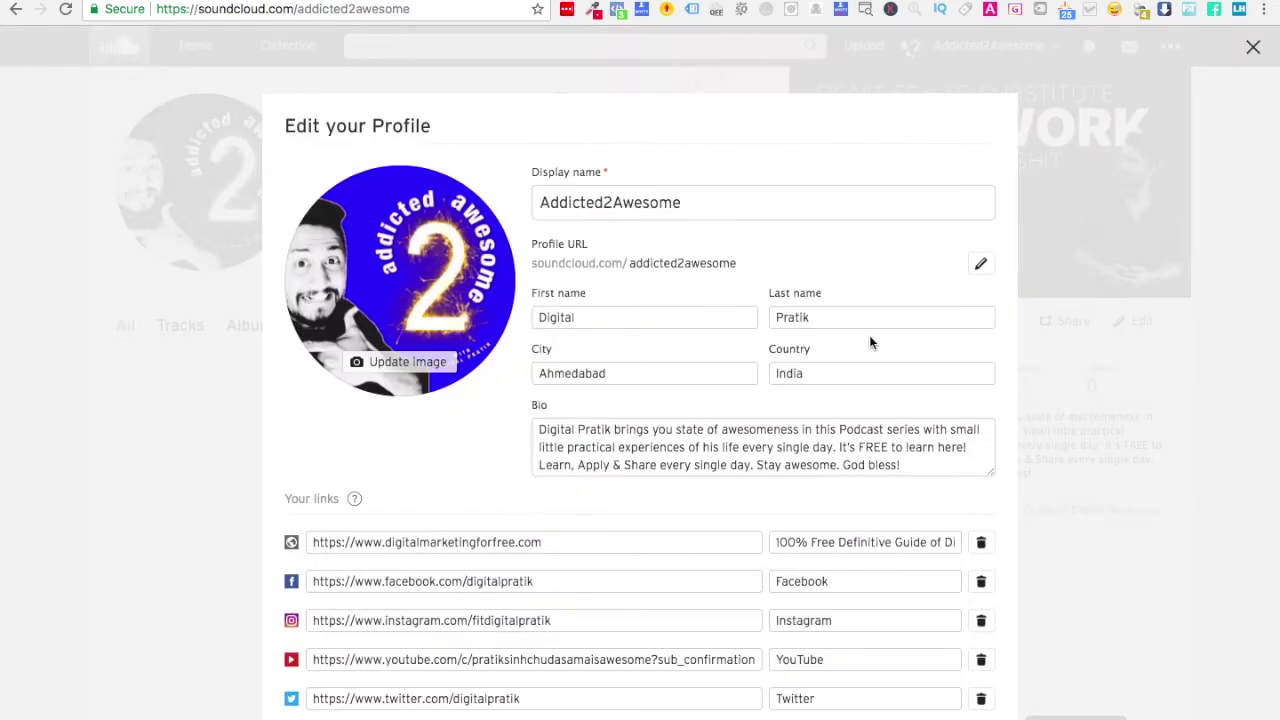
pyautogui.click(575, 316)
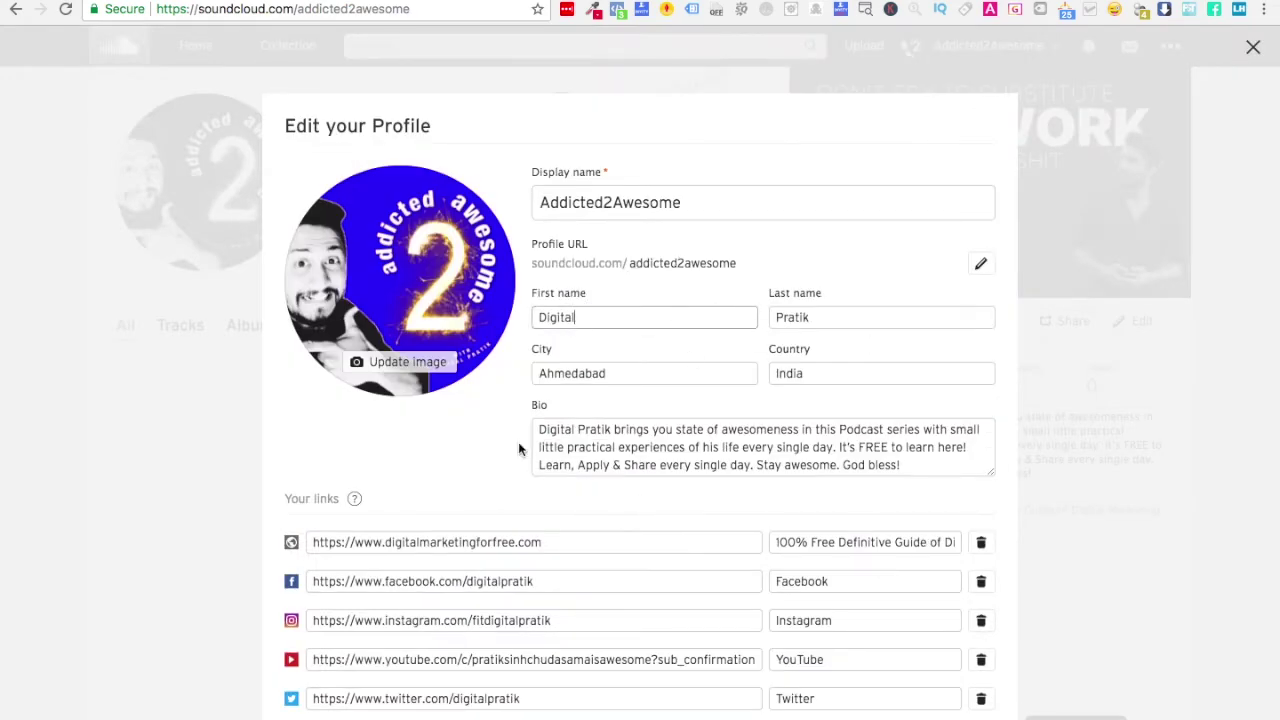
pyautogui.scroll(-5, 625, 504)
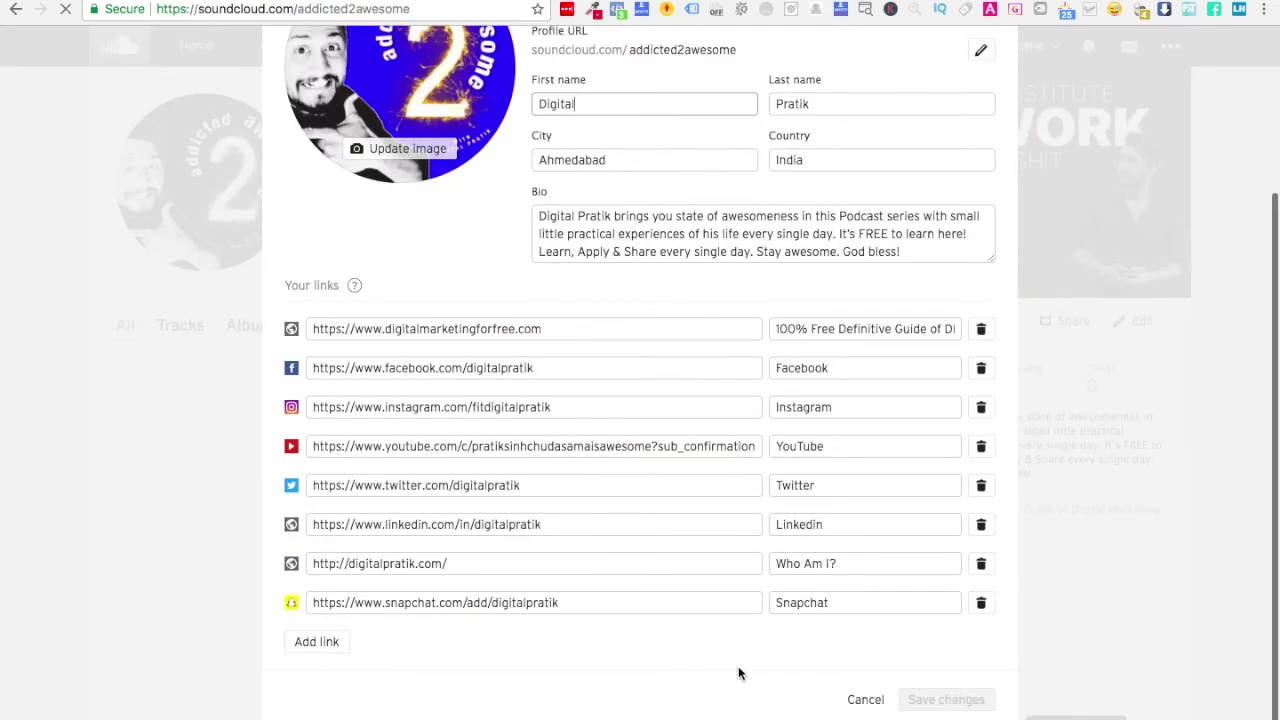
# Close the profile editor without changing anything and look over the profile page and its additional options.
pyautogui.scroll(2, 881, 654)
pyautogui.scroll(2, 881, 654)
pyautogui.click(1066, 191)
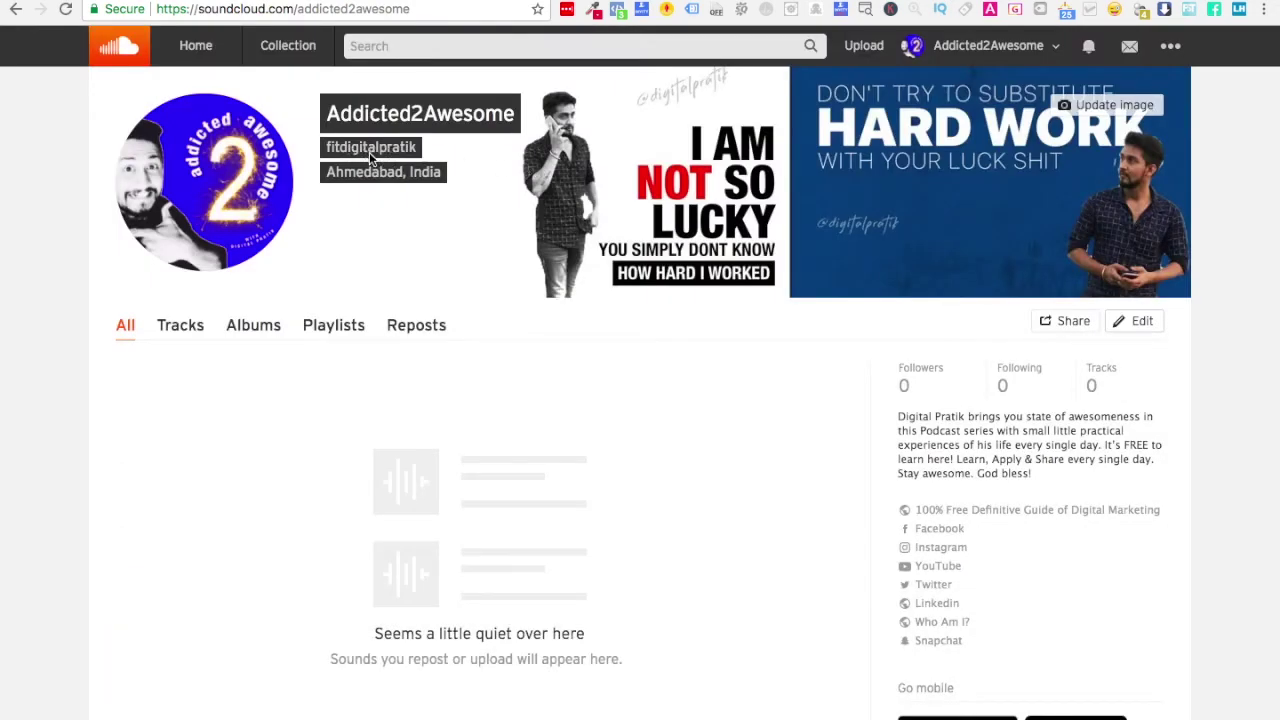
pyautogui.click(1170, 46)
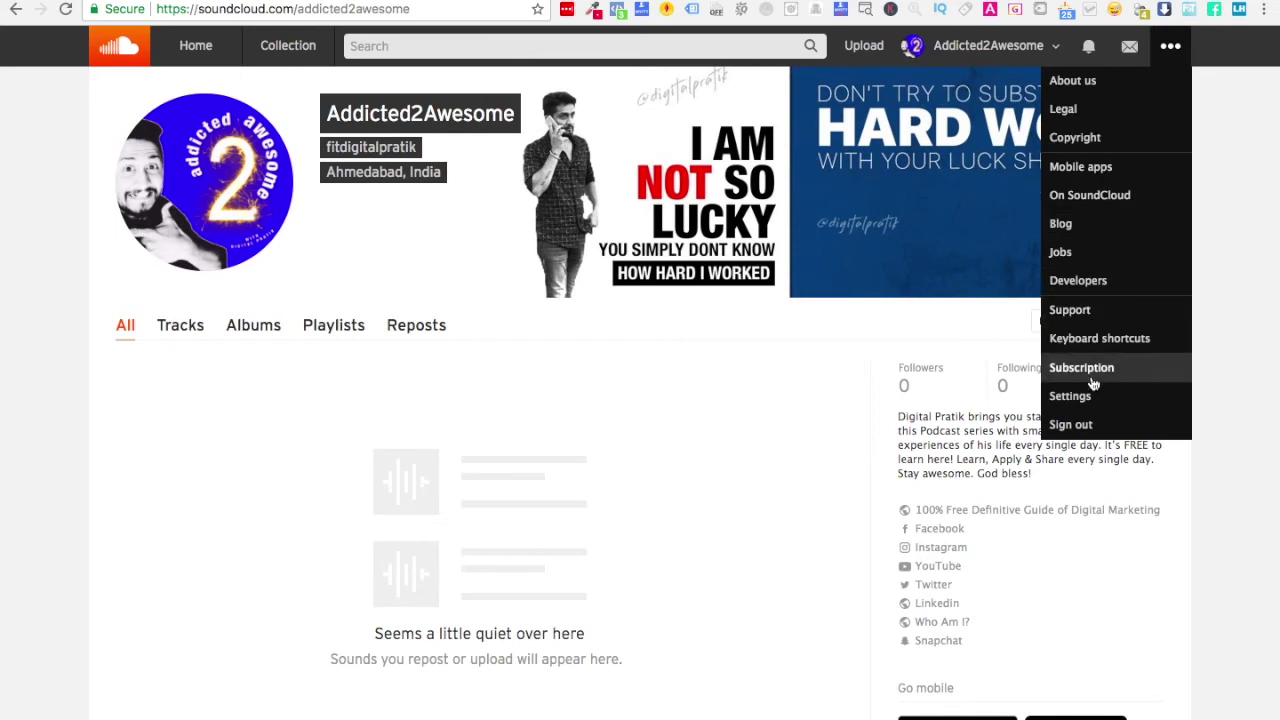
pyautogui.click(1030, 231)
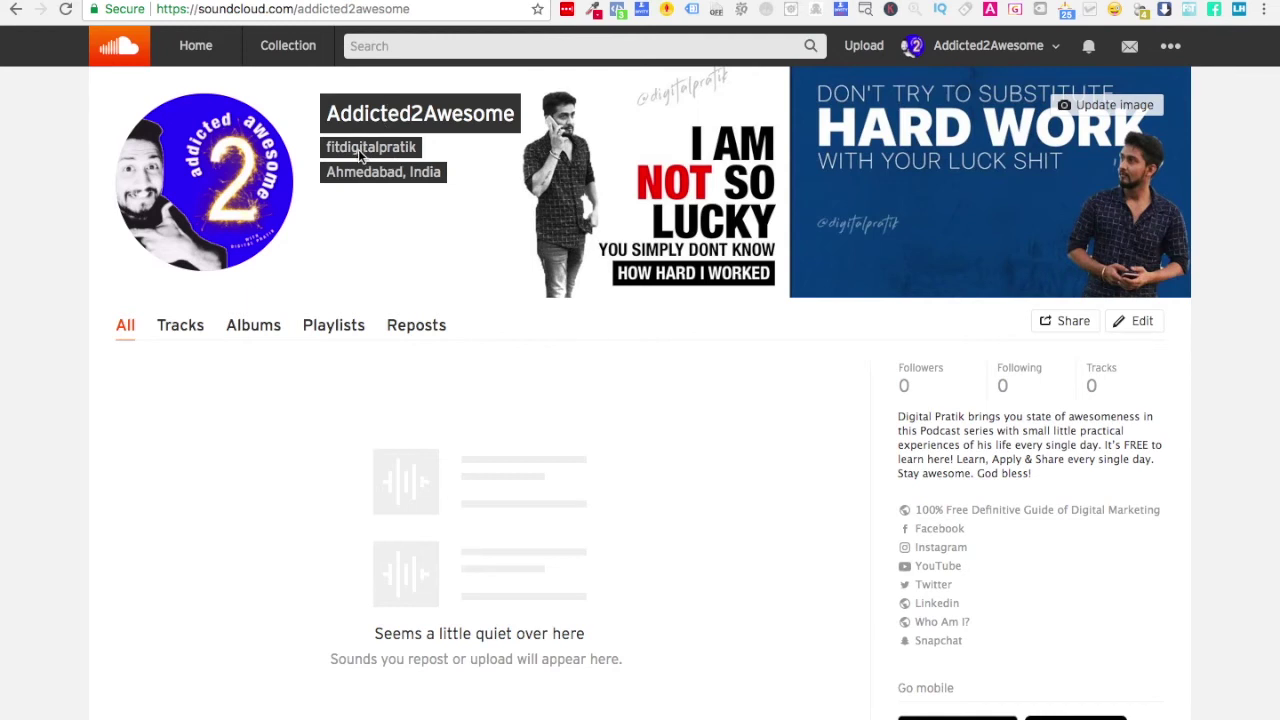
# Upload the audio file Ep 001 Life is Simple. Positive or Negative.m4a as a new track.
pyautogui.click(864, 50)
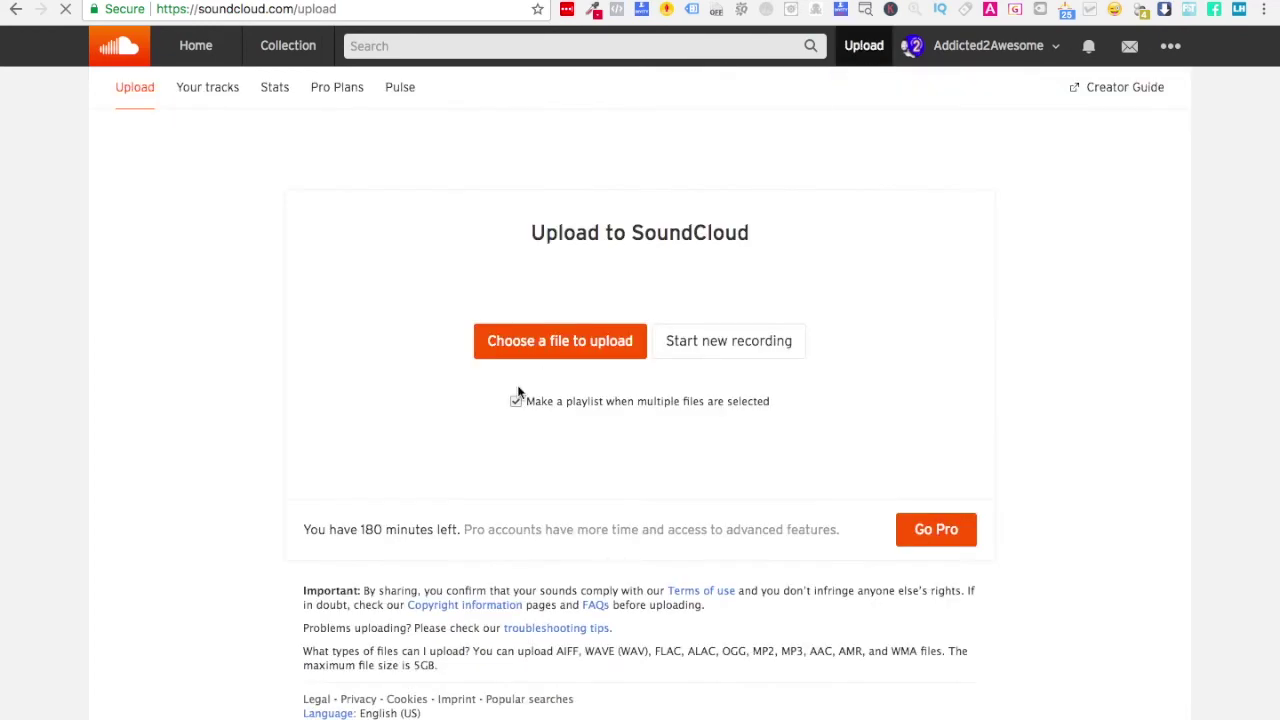
pyautogui.click(522, 352)
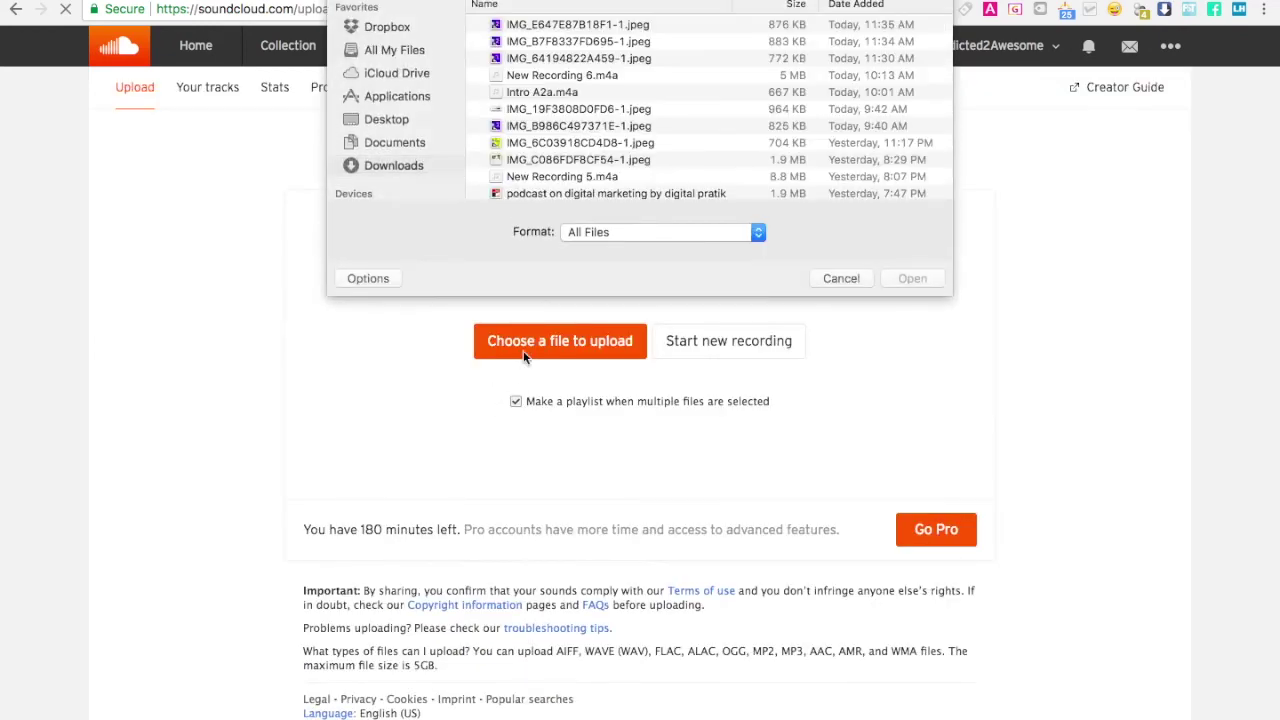
pyautogui.click(604, 93)
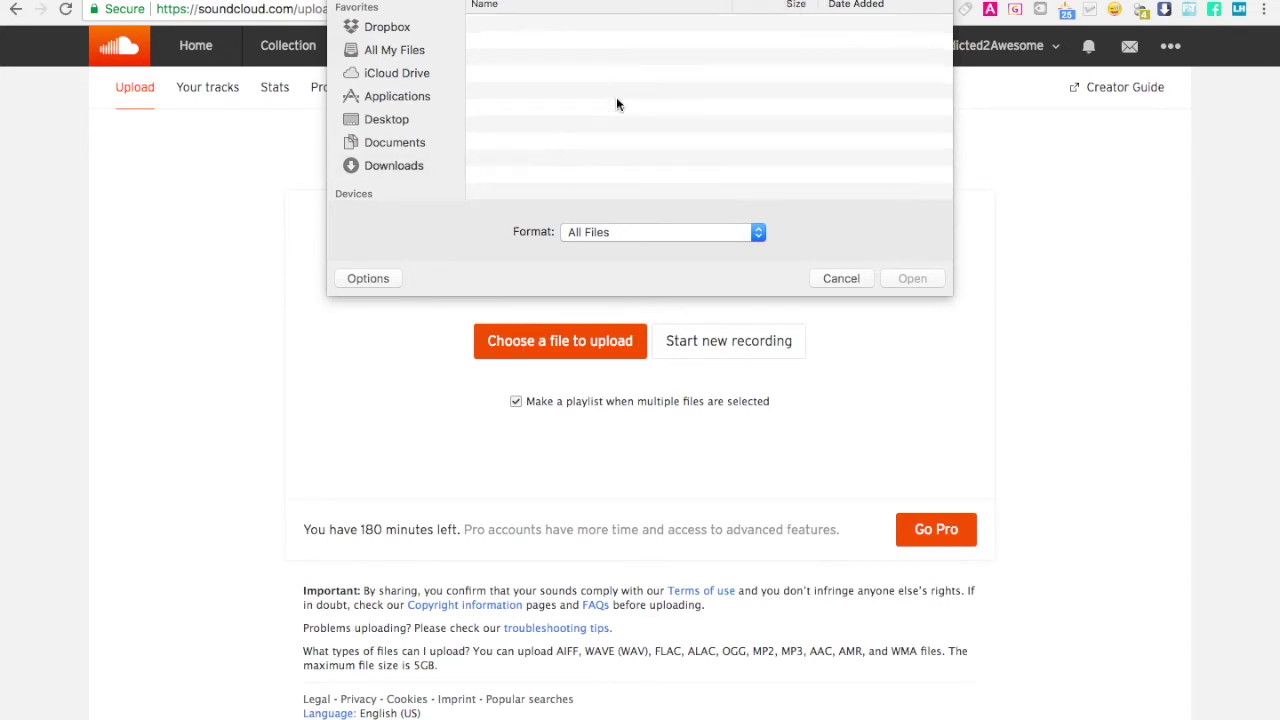
pyautogui.click(555, 28)
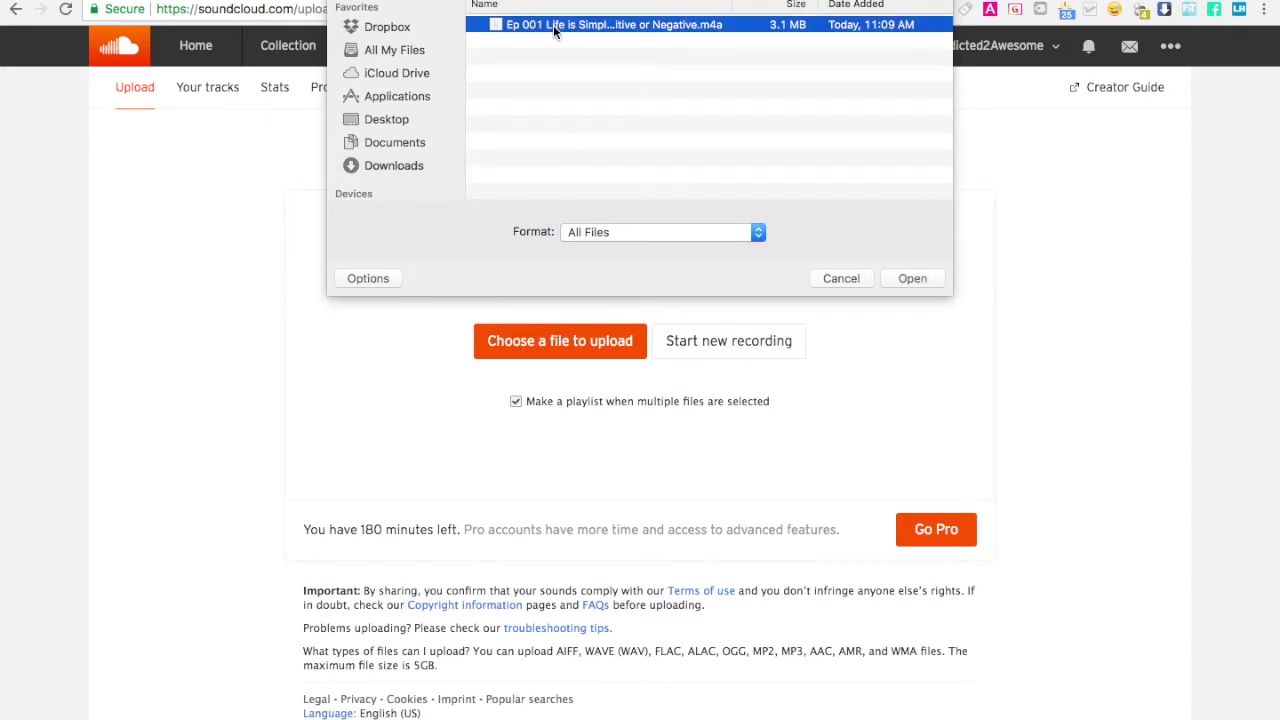
pyautogui.doubleClick(555, 28)
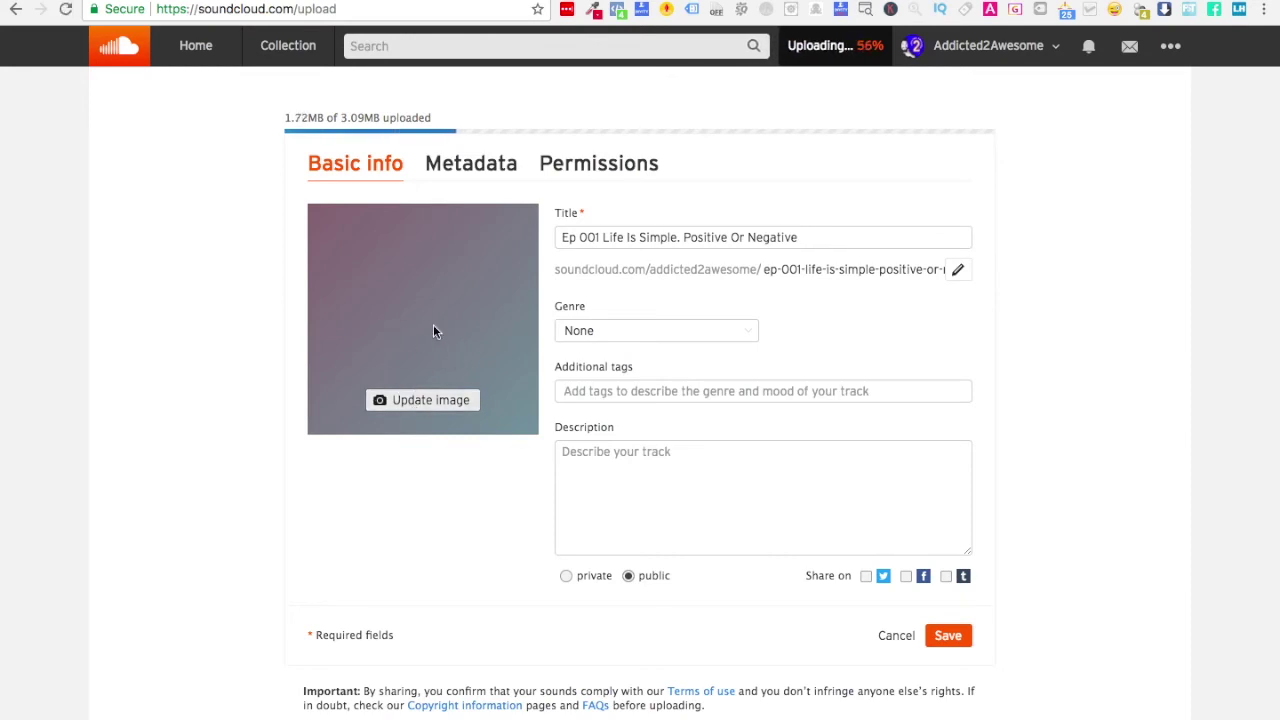
# Switch to the Digital Marketing account in the other browser and open its Ep. #001 track for editing to check the title format.
pyautogui.doubleClick(613, 238)
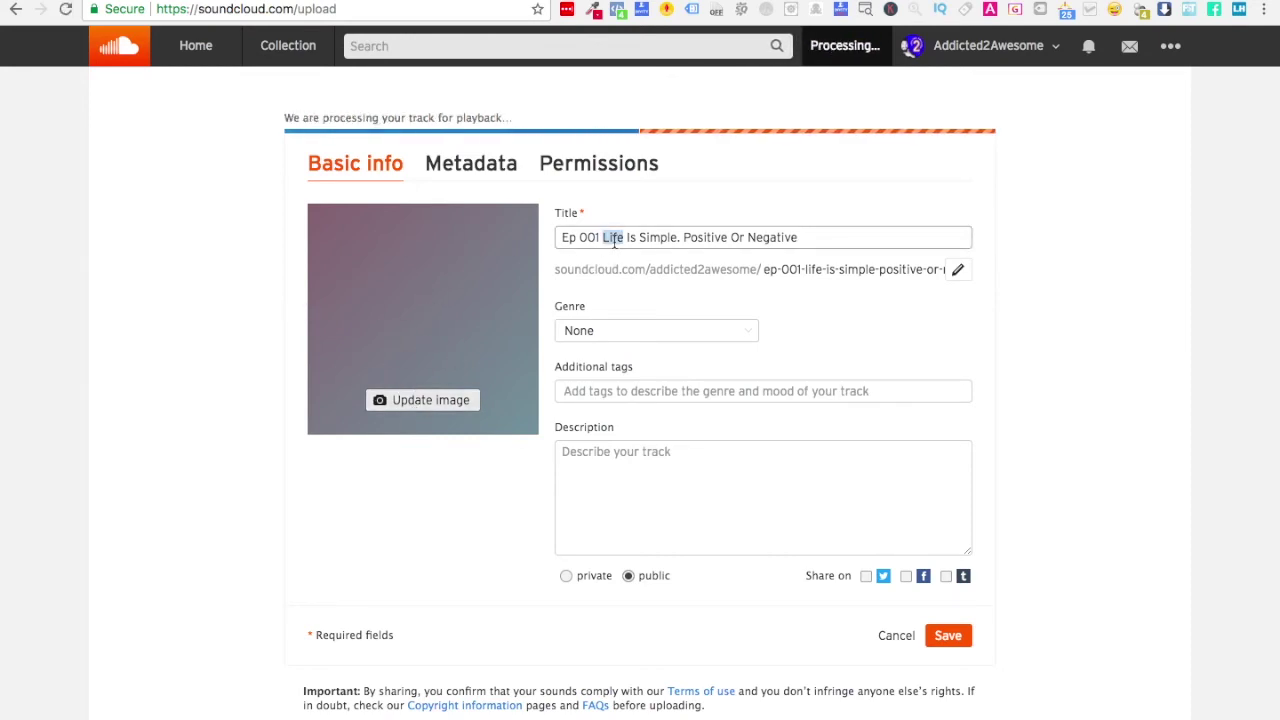
pyautogui.press('super+Tab')
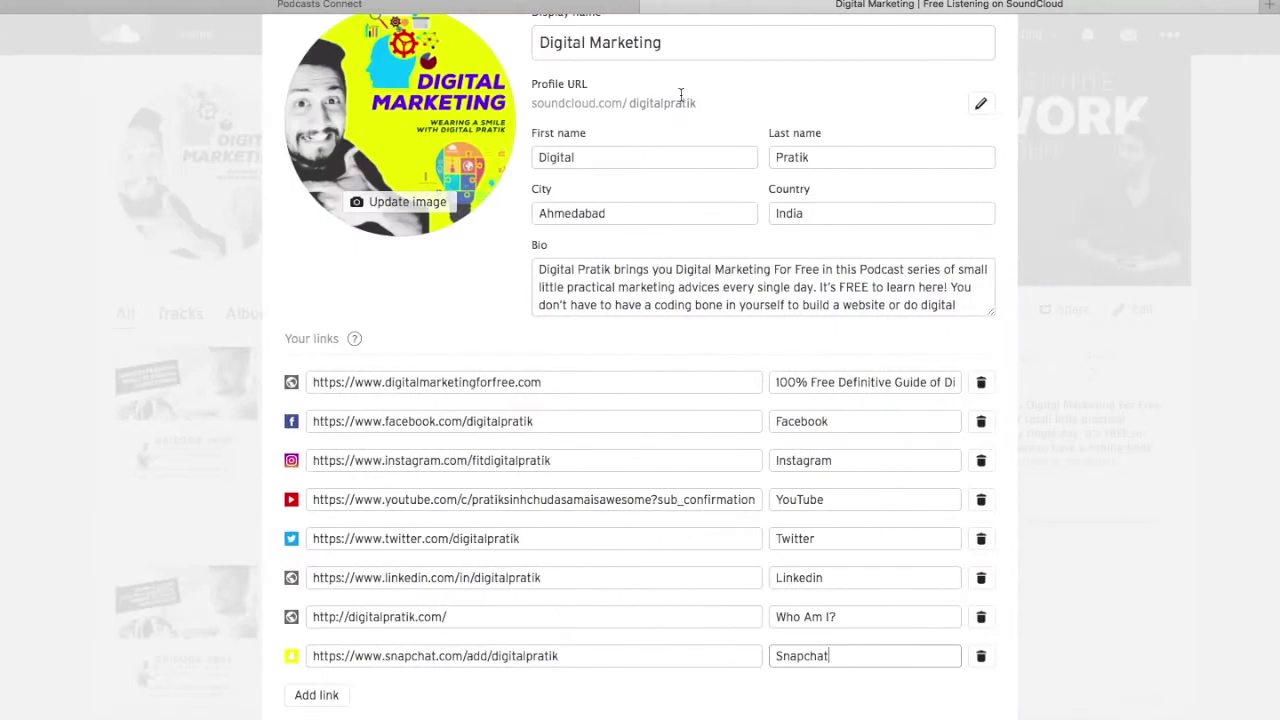
pyautogui.scroll(-2, 1096, 170)
pyautogui.click(1110, 176)
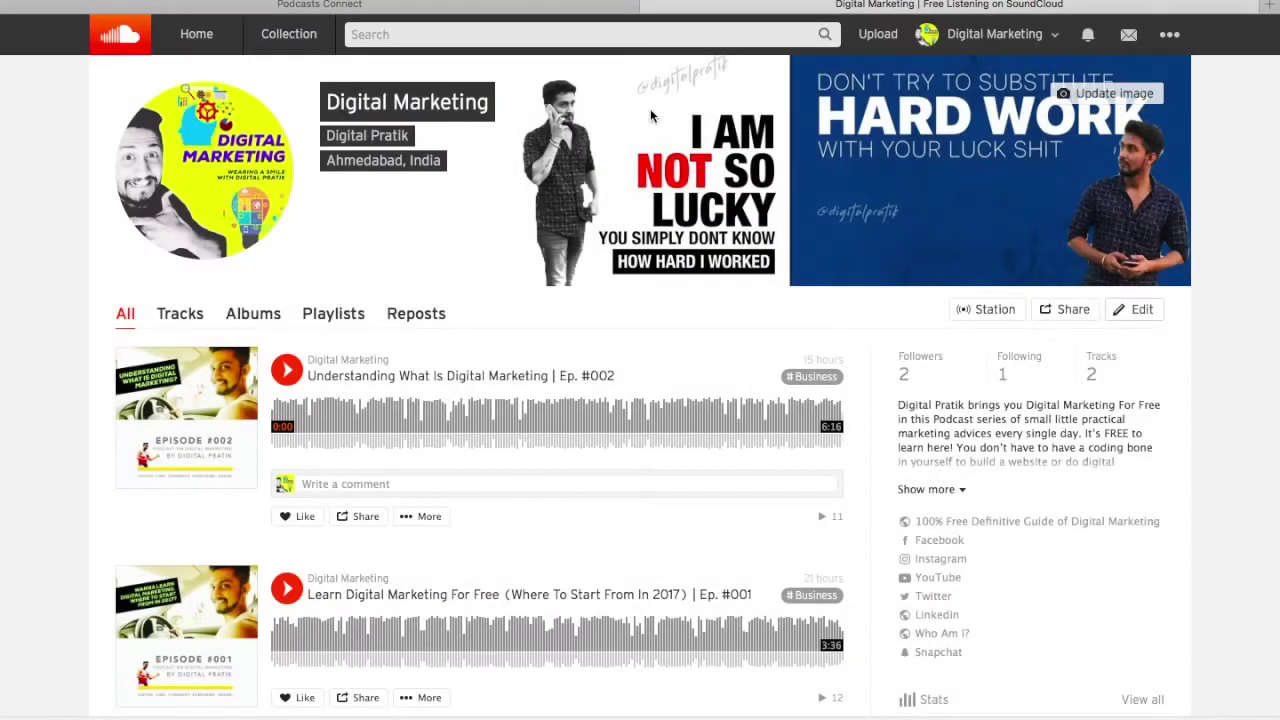
pyautogui.scroll(-3, 508, 595)
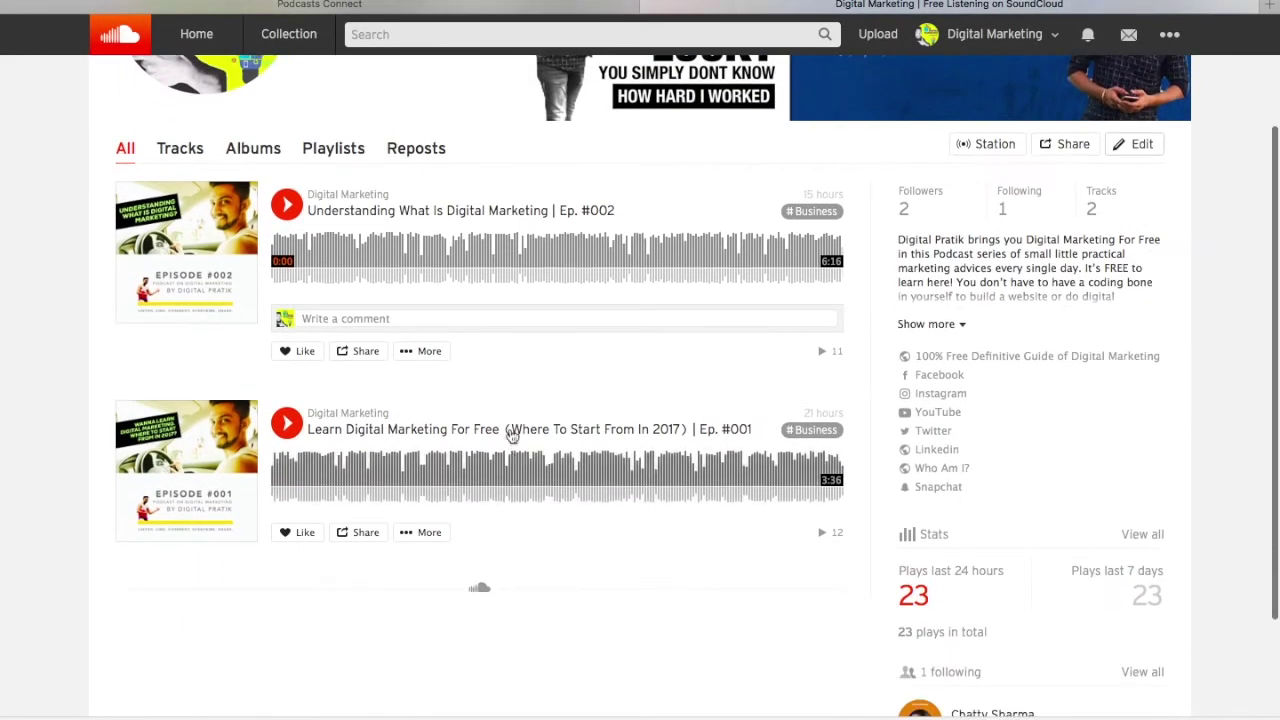
pyautogui.click(512, 432)
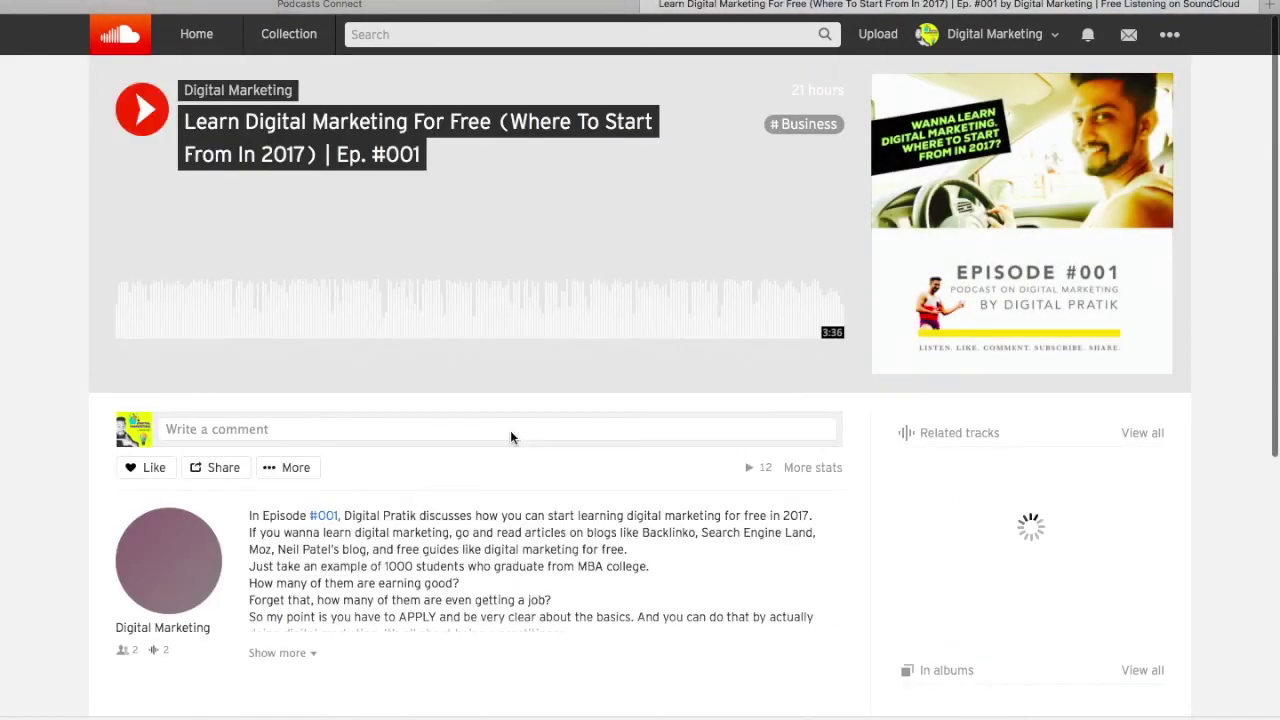
pyautogui.click(297, 479)
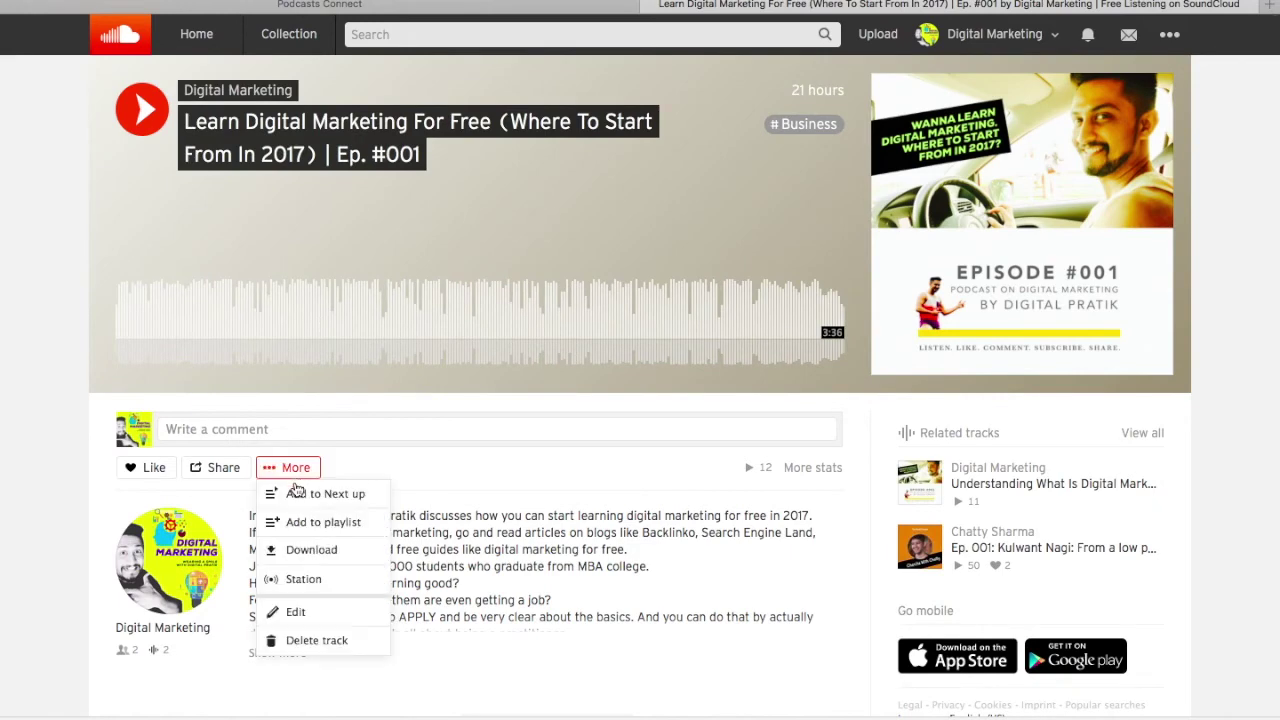
pyautogui.click(297, 605)
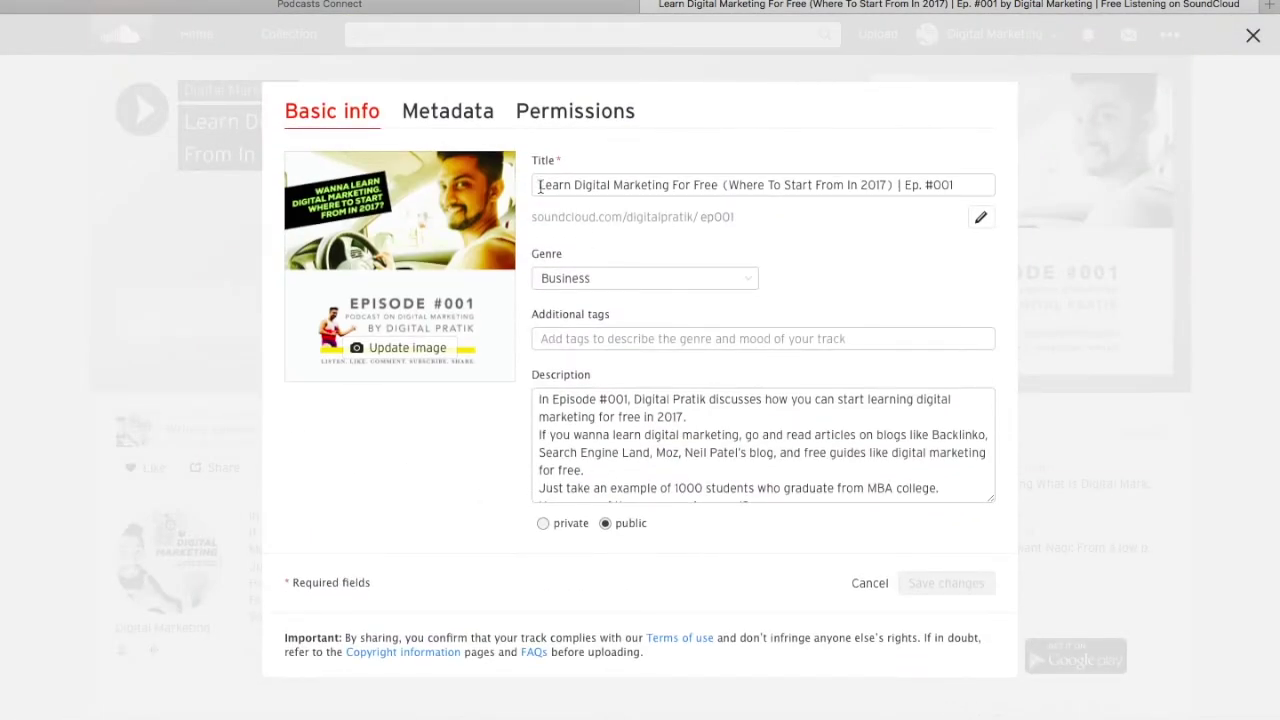
pyautogui.moveTo(538, 184); pyautogui.dragTo(895, 185)
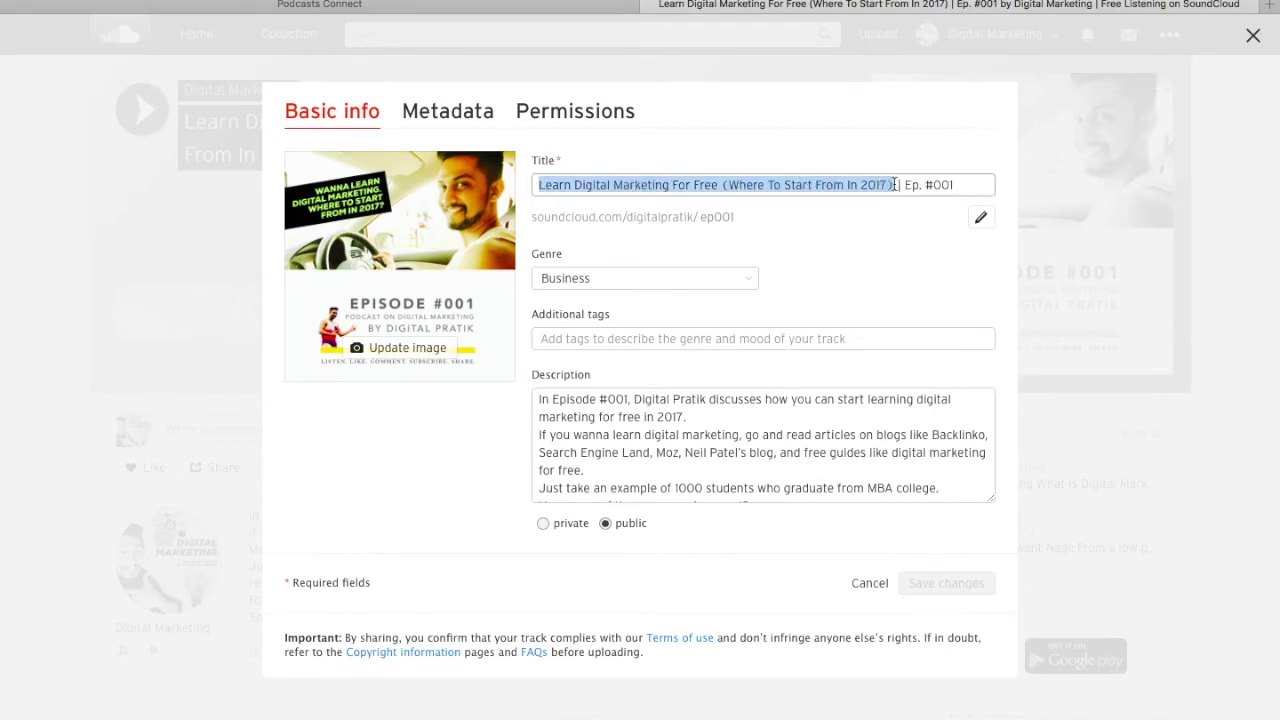
# Switch to iTunes, search the Store for the host's podcast and open the Digital Marketing Podcast to check its episode titles.
pyautogui.press('super+Tab')
pyautogui.press('super+Tab')
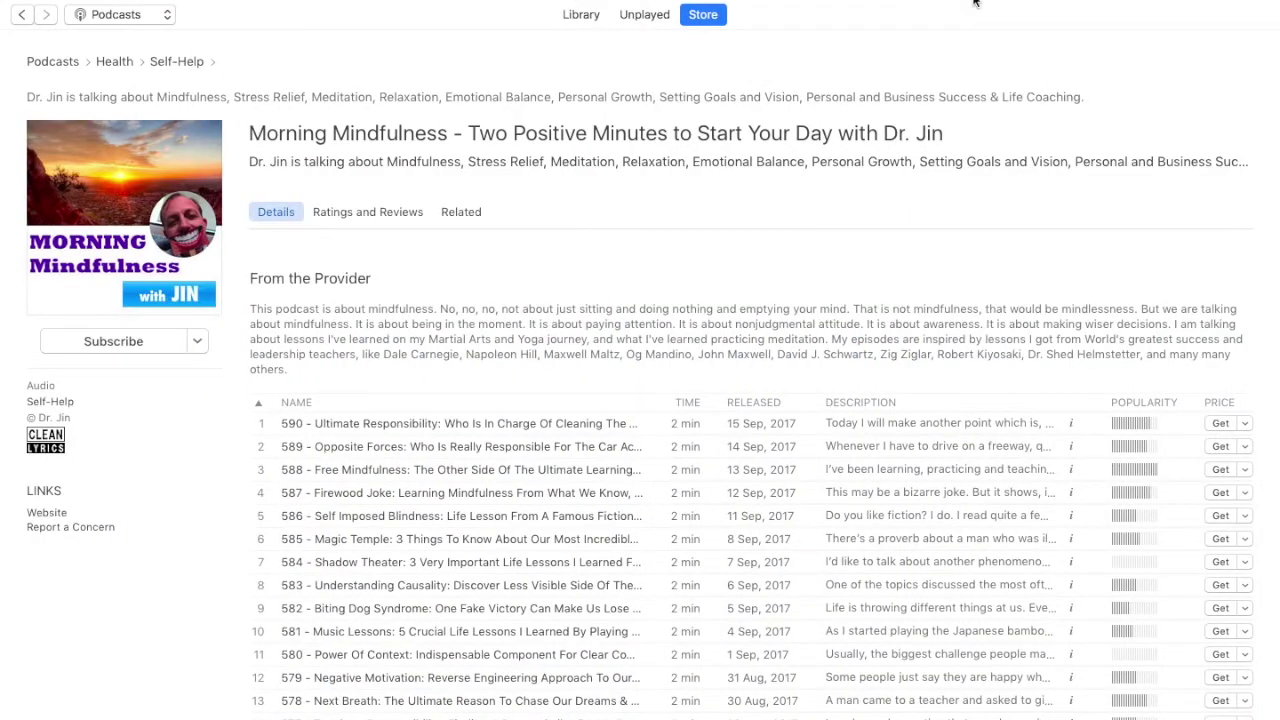
pyautogui.press('super+f')
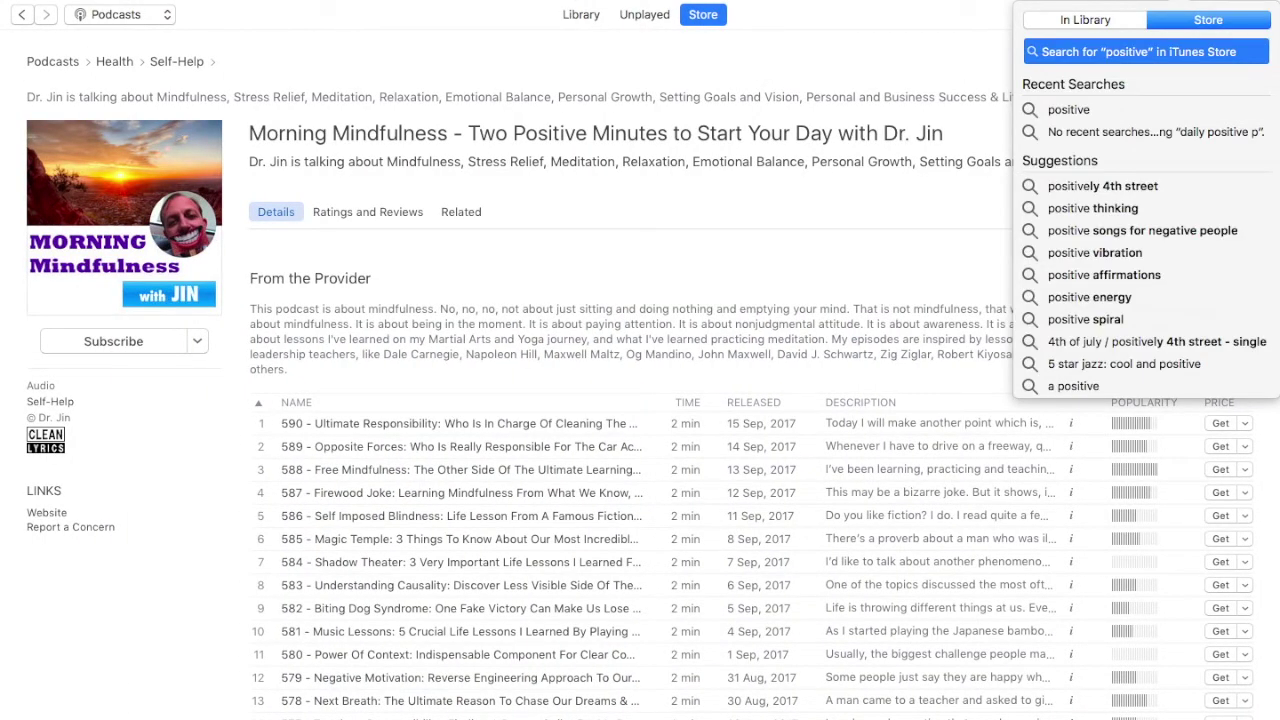
pyautogui.press('Escape')
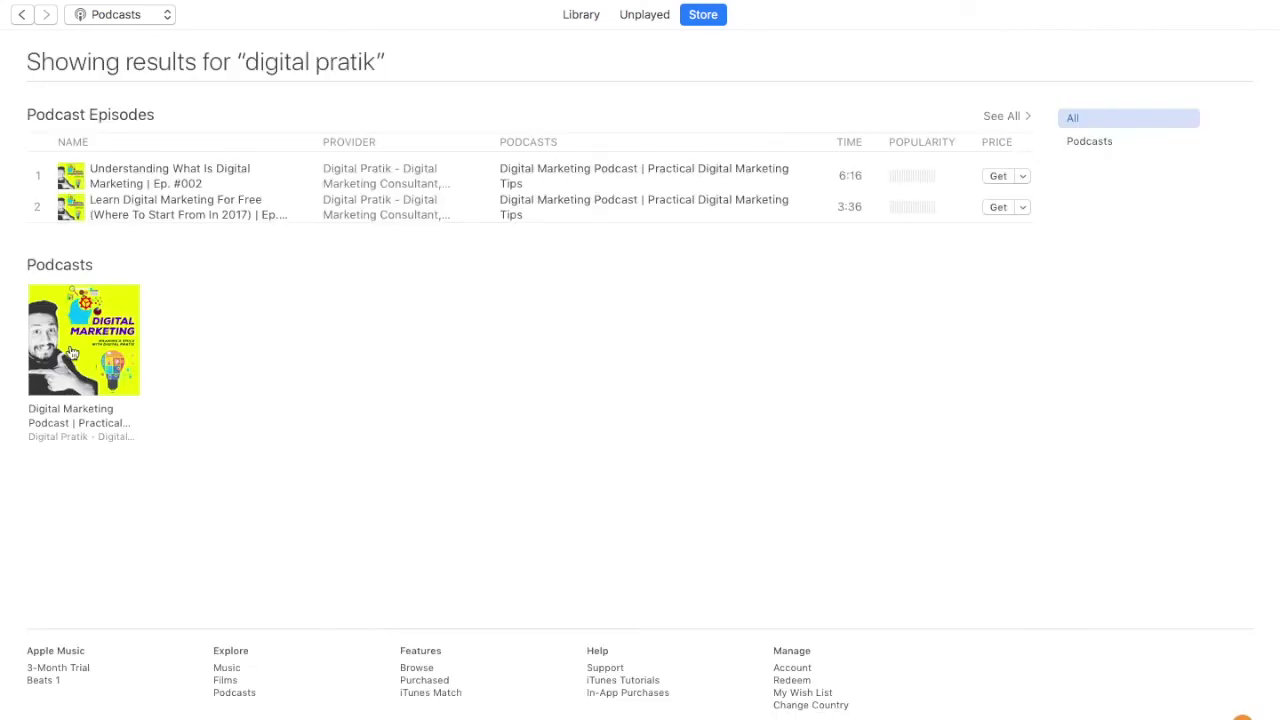
pyautogui.click(72, 352)
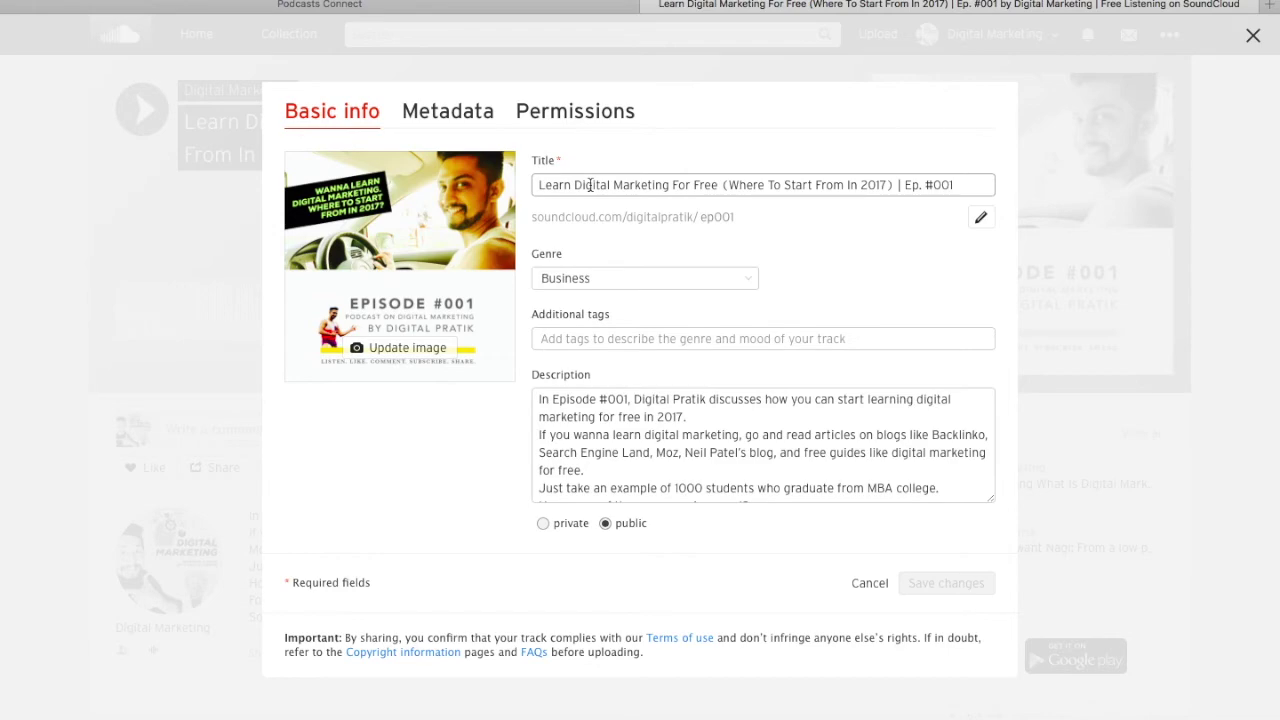
# Following the Digital Marketing episode's title format, title the uploaded track "Life is Simple. Either You Choose Positive or Negative | Ep. #001".
pyautogui.moveTo(549, 185); pyautogui.dragTo(951, 171)
pyautogui.press('super+Tab')
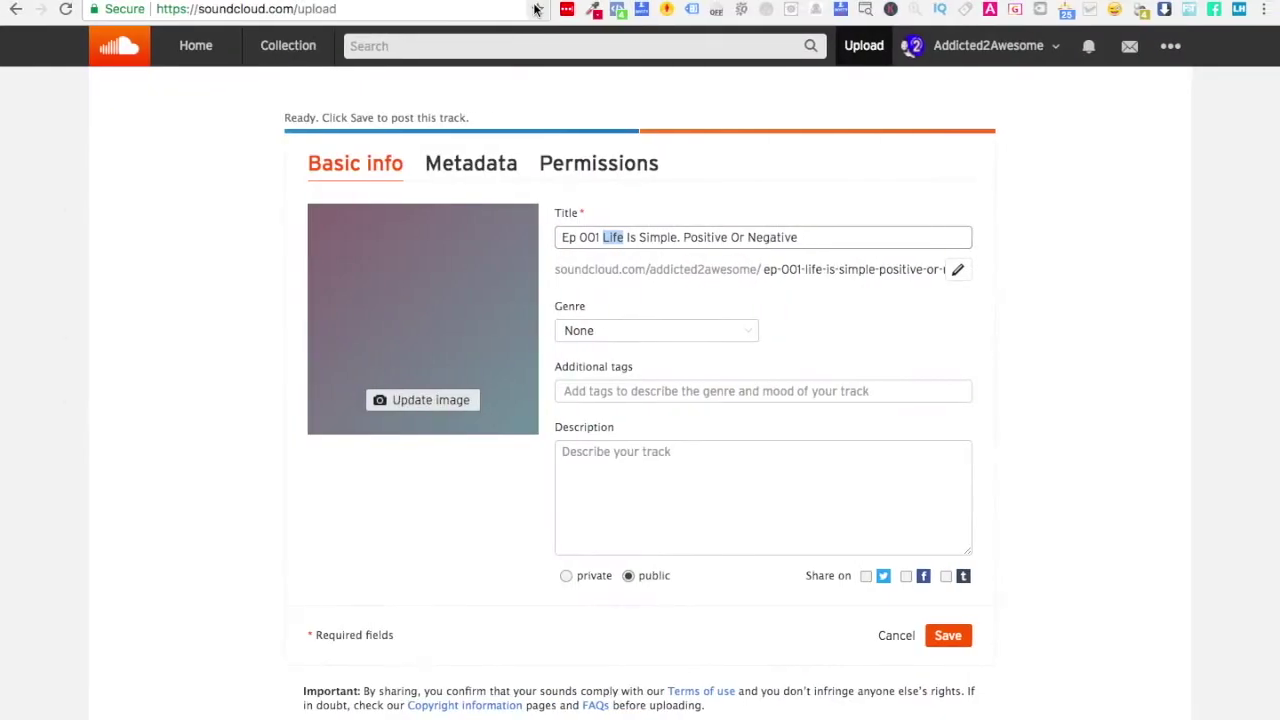
pyautogui.tripleClick(583, 237)
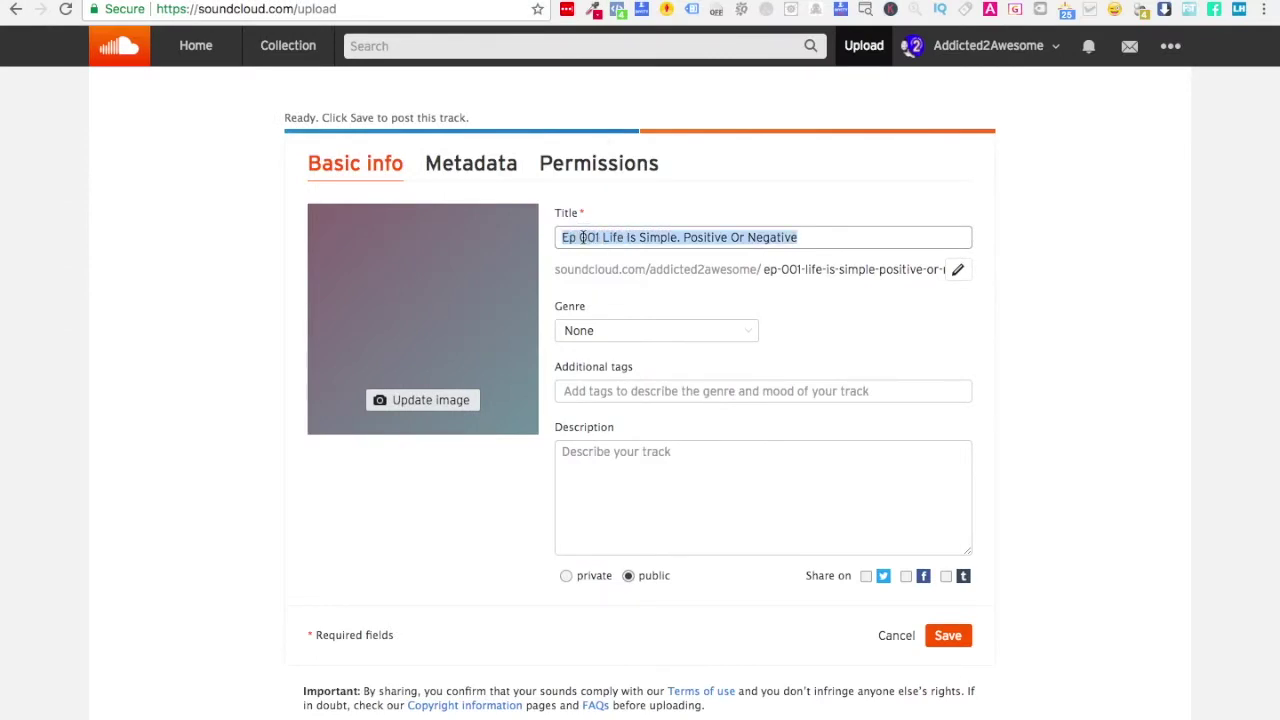
pyautogui.write('Life is Simple. Either You S')
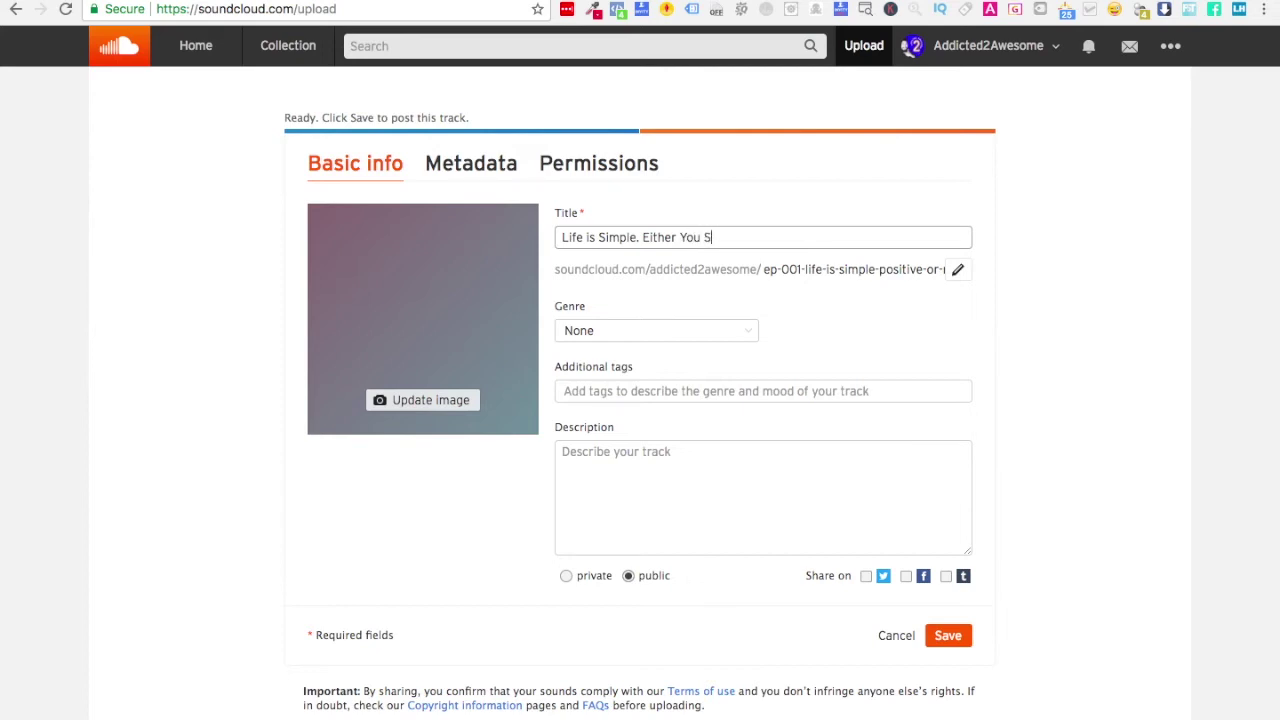
pyautogui.press('BackSpace')
pyautogui.write('Choose Positive or Negative |')
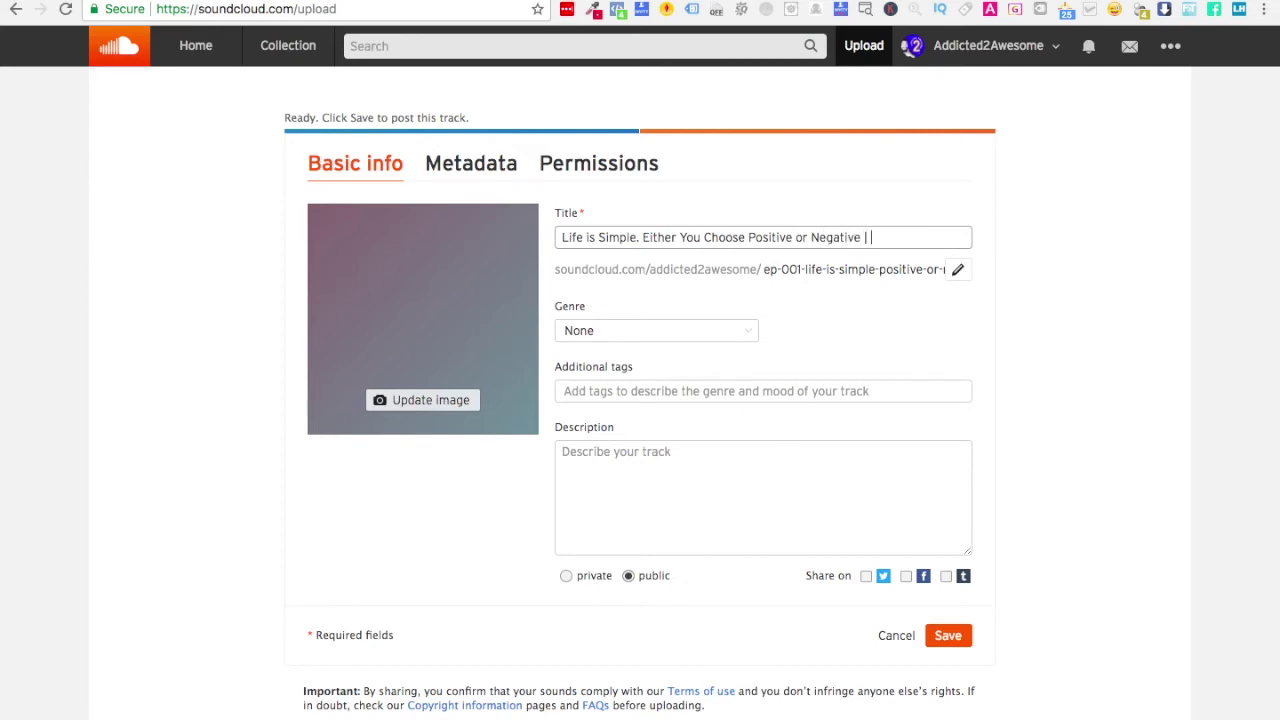
pyautogui.write(' Ep. #001')
# Shorten the uploaded track's link ending to ep001.
pyautogui.click(958, 269)
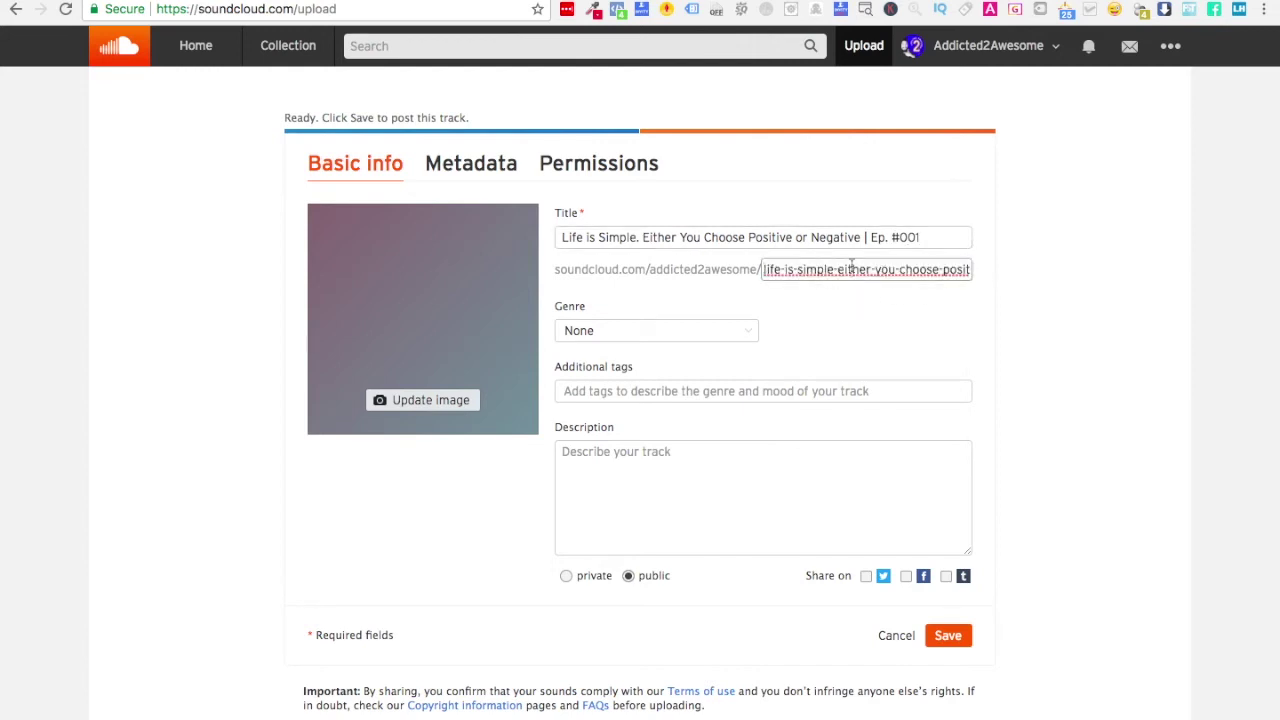
pyautogui.press('super+a')
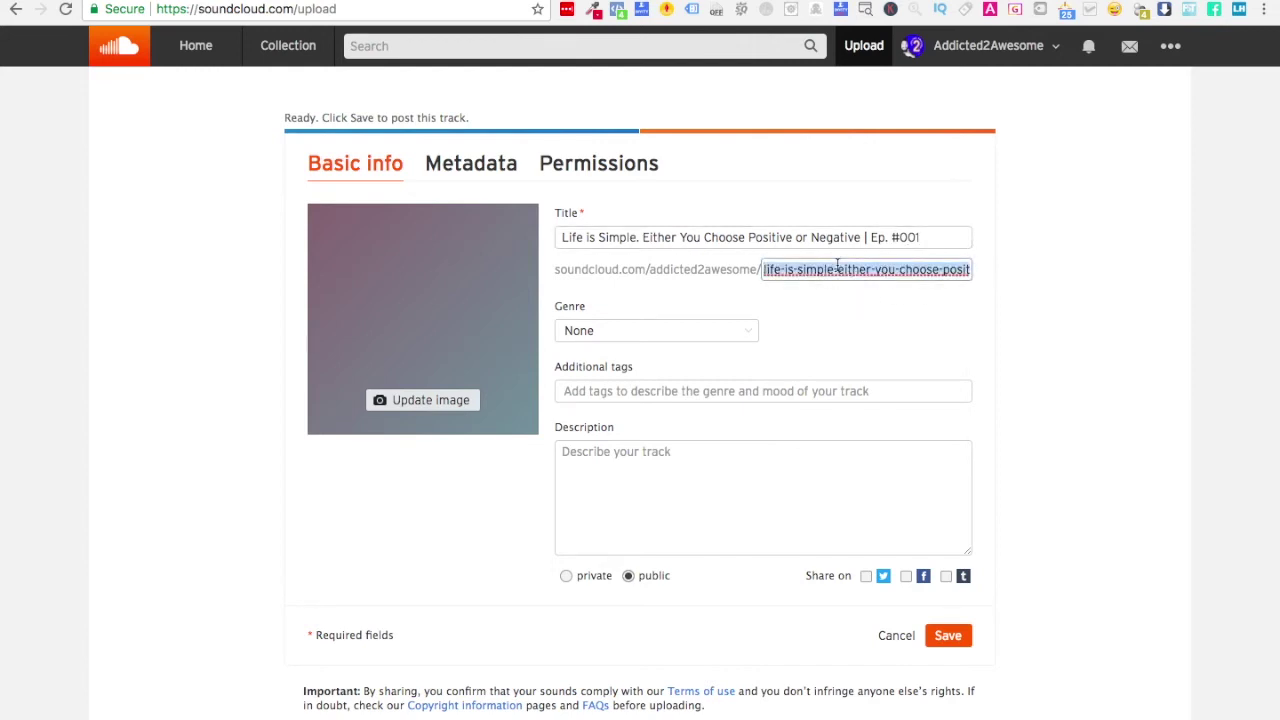
pyautogui.write('ep001')
pyautogui.click(1070, 279)
# Review the Digital Marketing account's Ep. #001 track page, description and basic info for reference.
pyautogui.press('super+Tab')
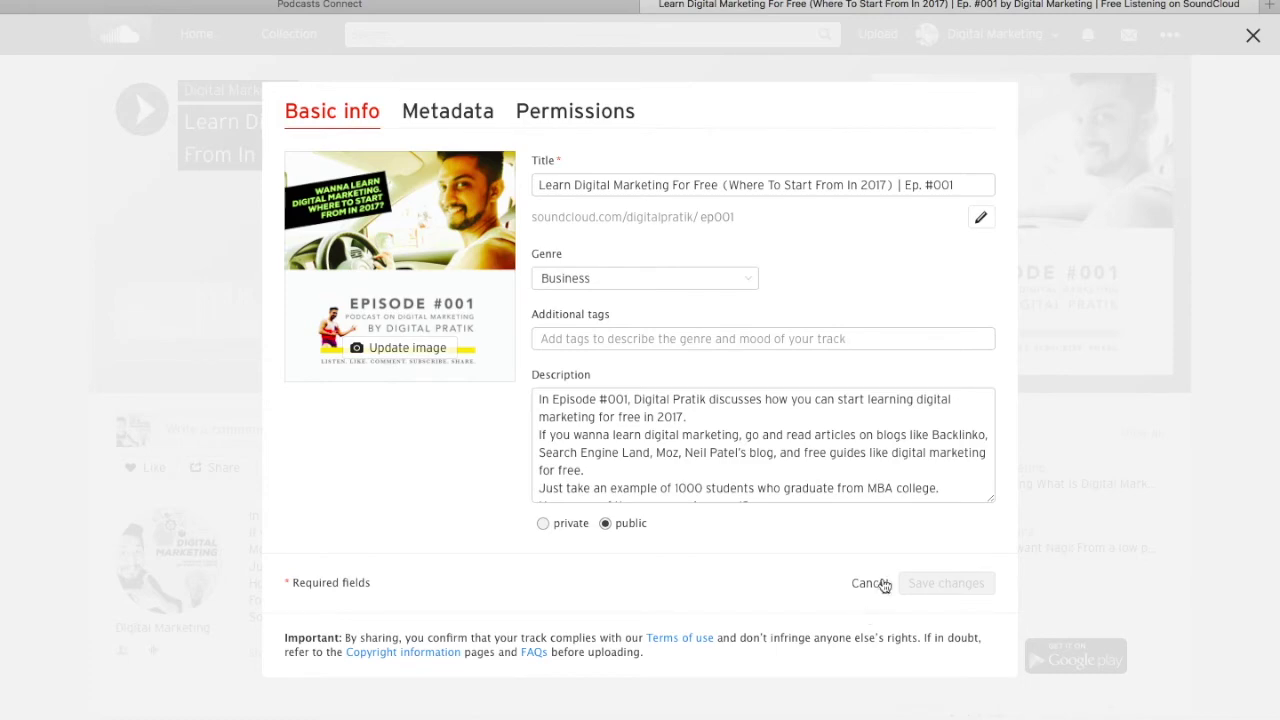
pyautogui.scroll(-3, 277, 268)
pyautogui.press('Escape')
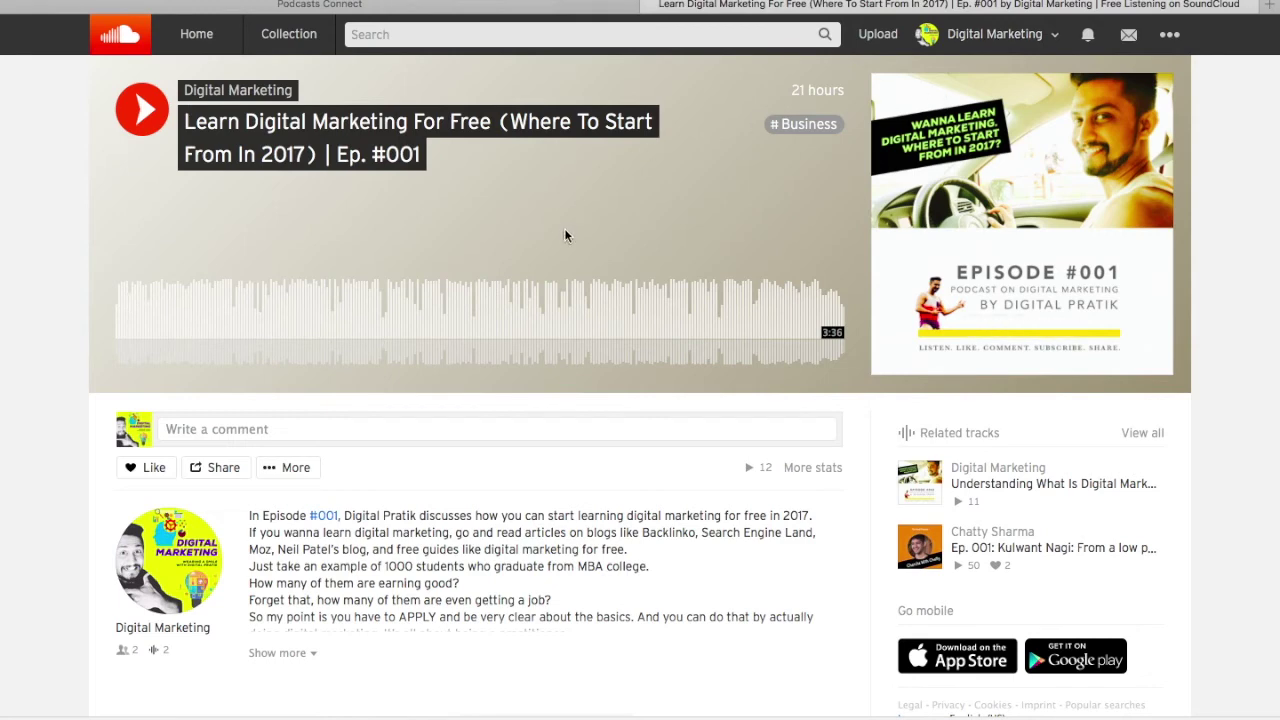
pyautogui.click(292, 467)
pyautogui.click(330, 612)
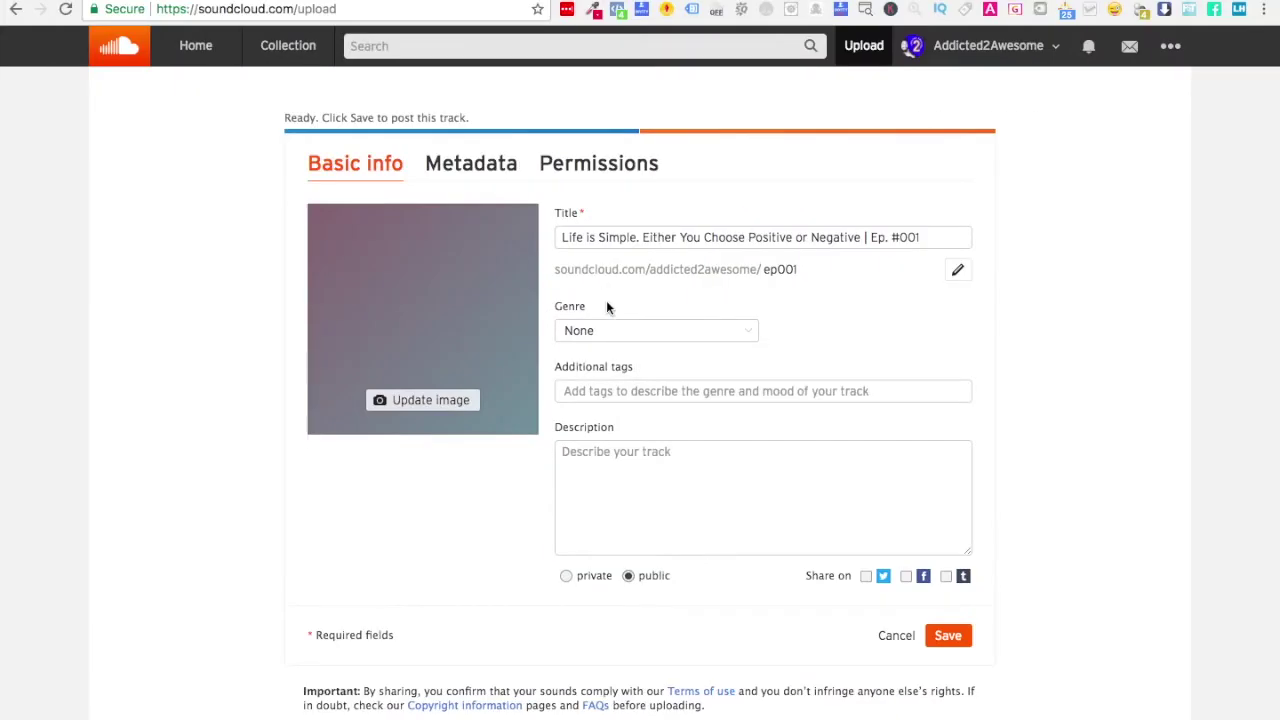
# Set the uploaded track's genre to Religion & Spirituality.
pyautogui.click(609, 330)
pyautogui.scroll(-10, 607, 410)
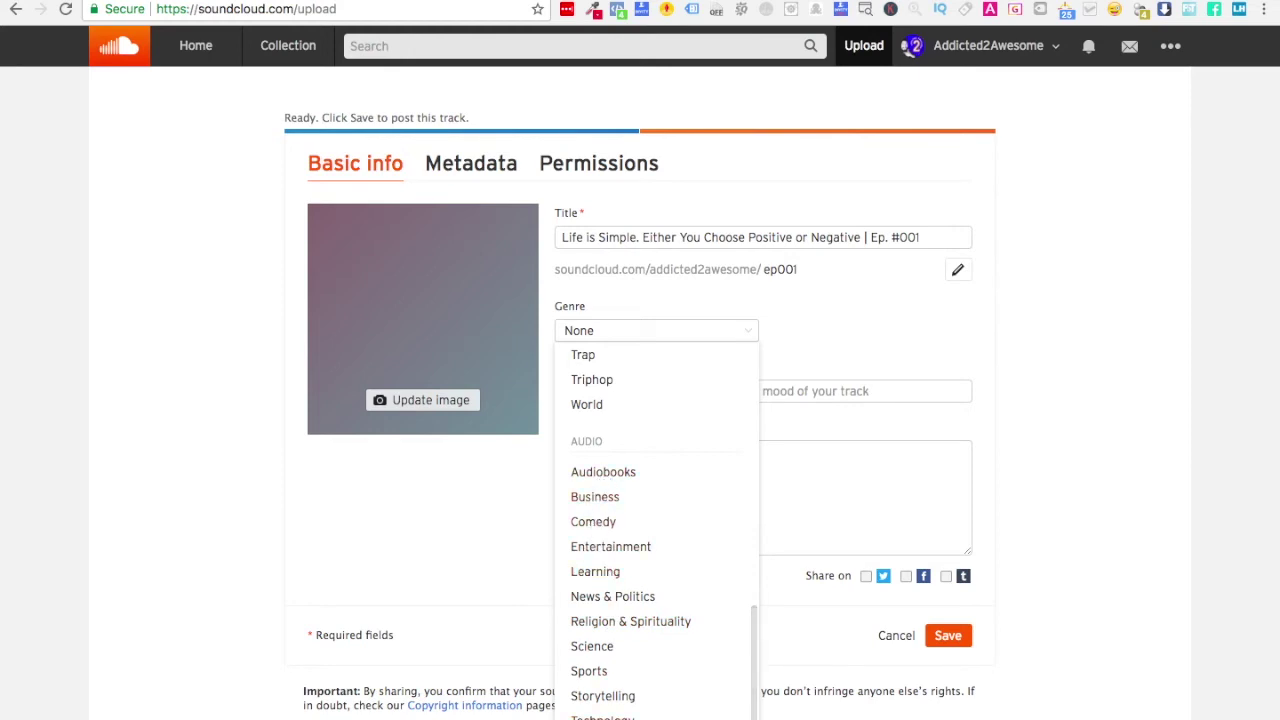
pyautogui.scroll(1, 620, 578)
pyautogui.scroll(-1, 622, 578)
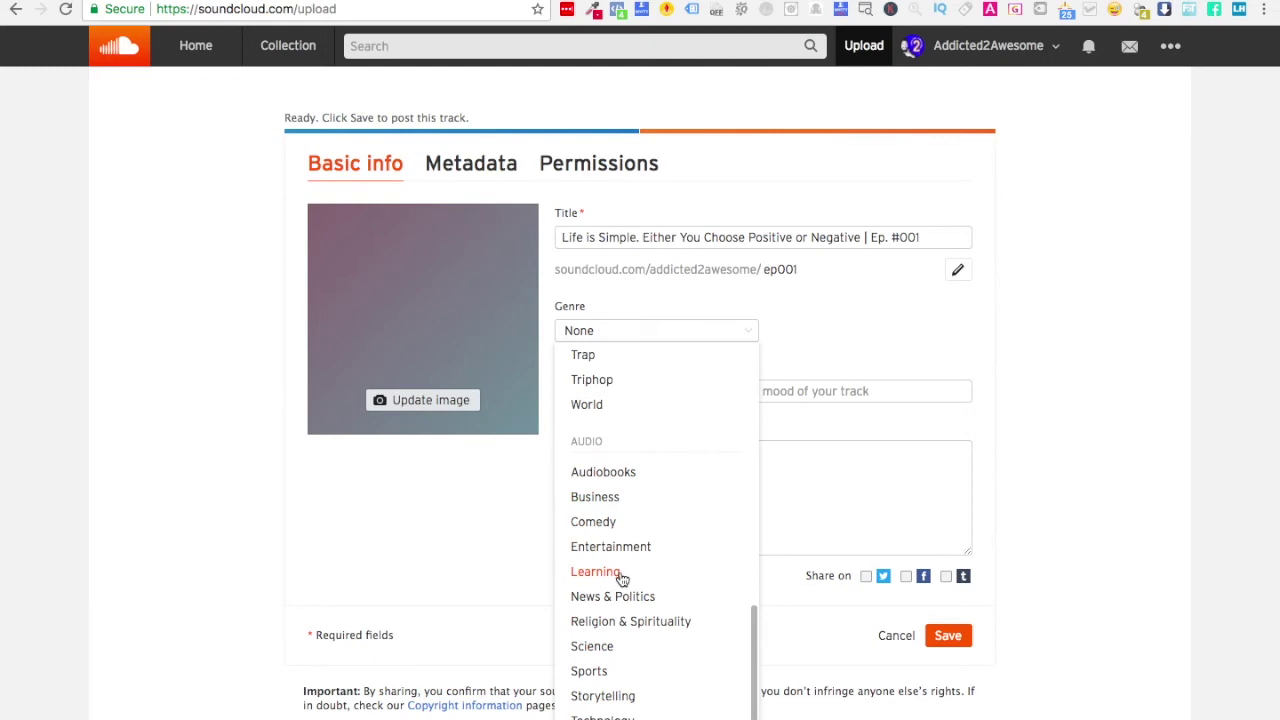
pyautogui.click(651, 626)
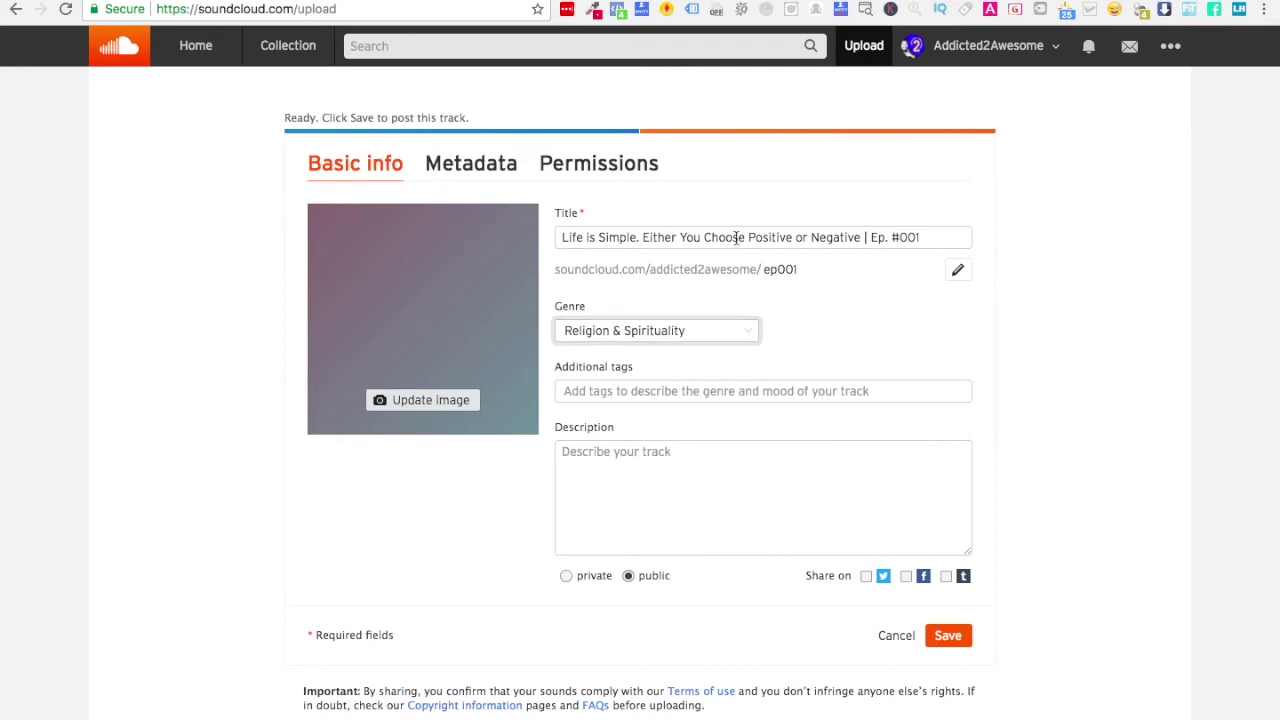
# Set the uploaded track's genre to Learning.
pyautogui.click(660, 335)
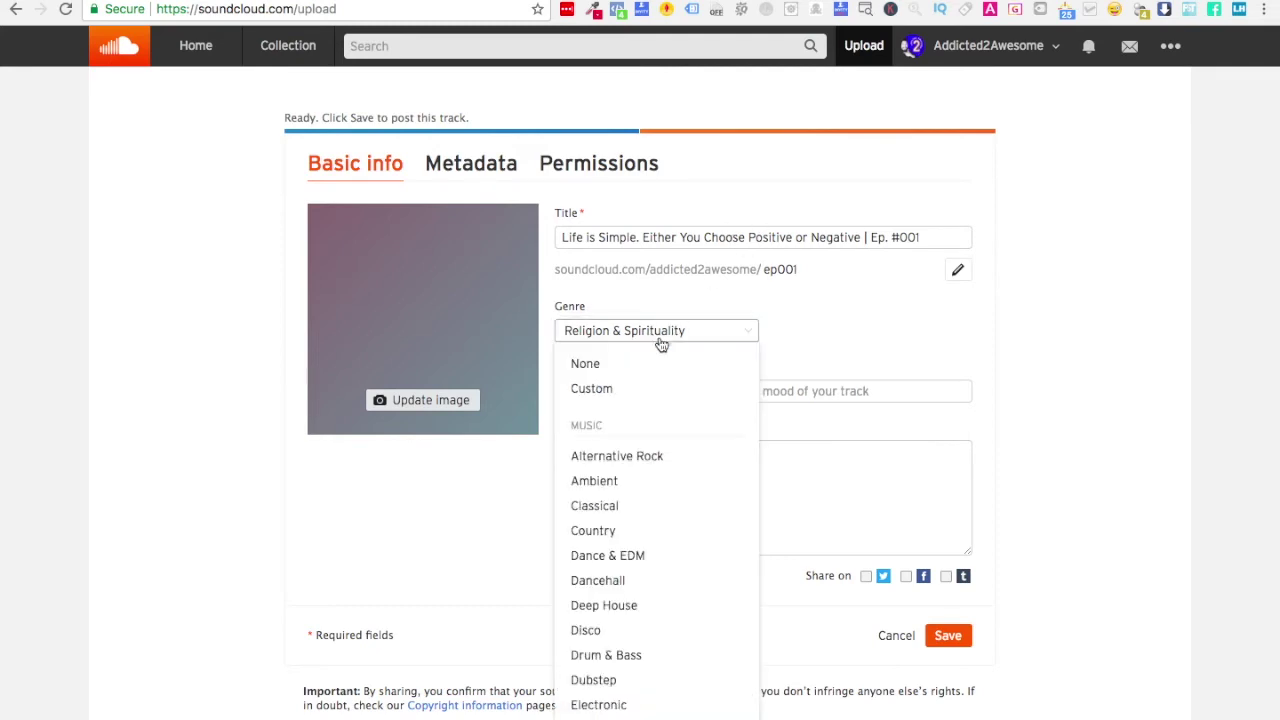
pyautogui.scroll(-5, 615, 620)
pyautogui.scroll(-3, 620, 625)
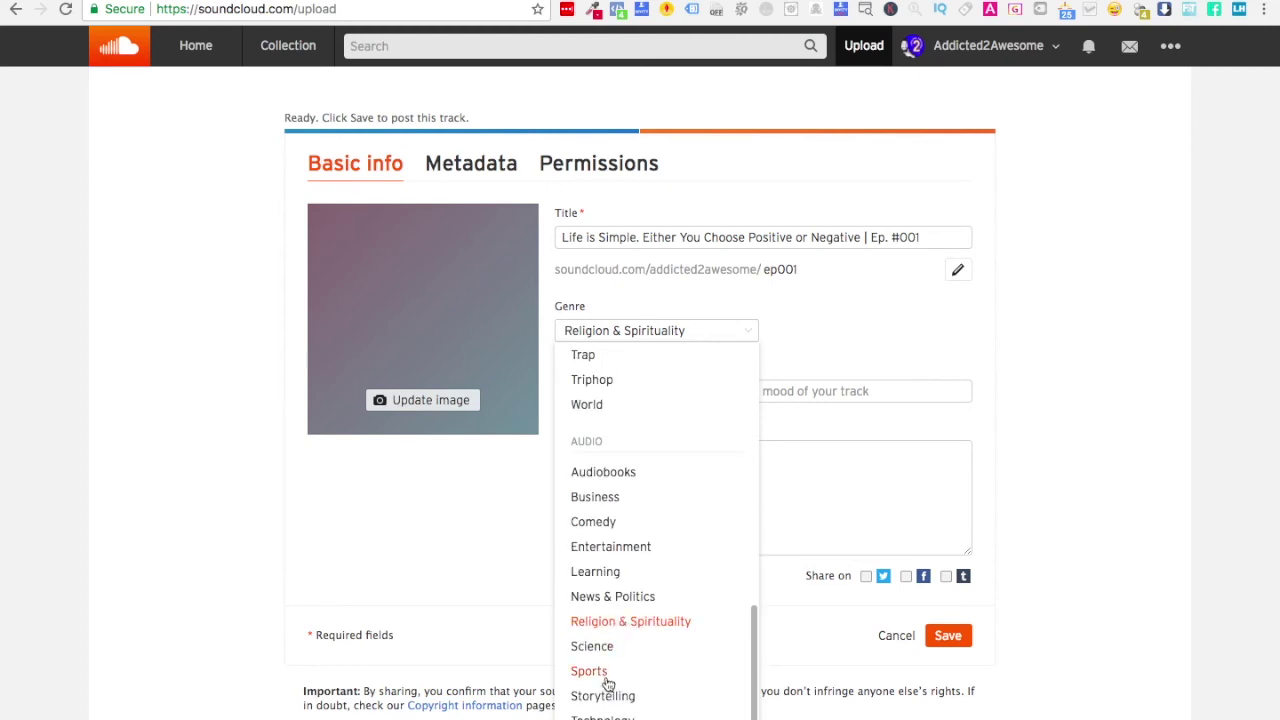
pyautogui.click(605, 572)
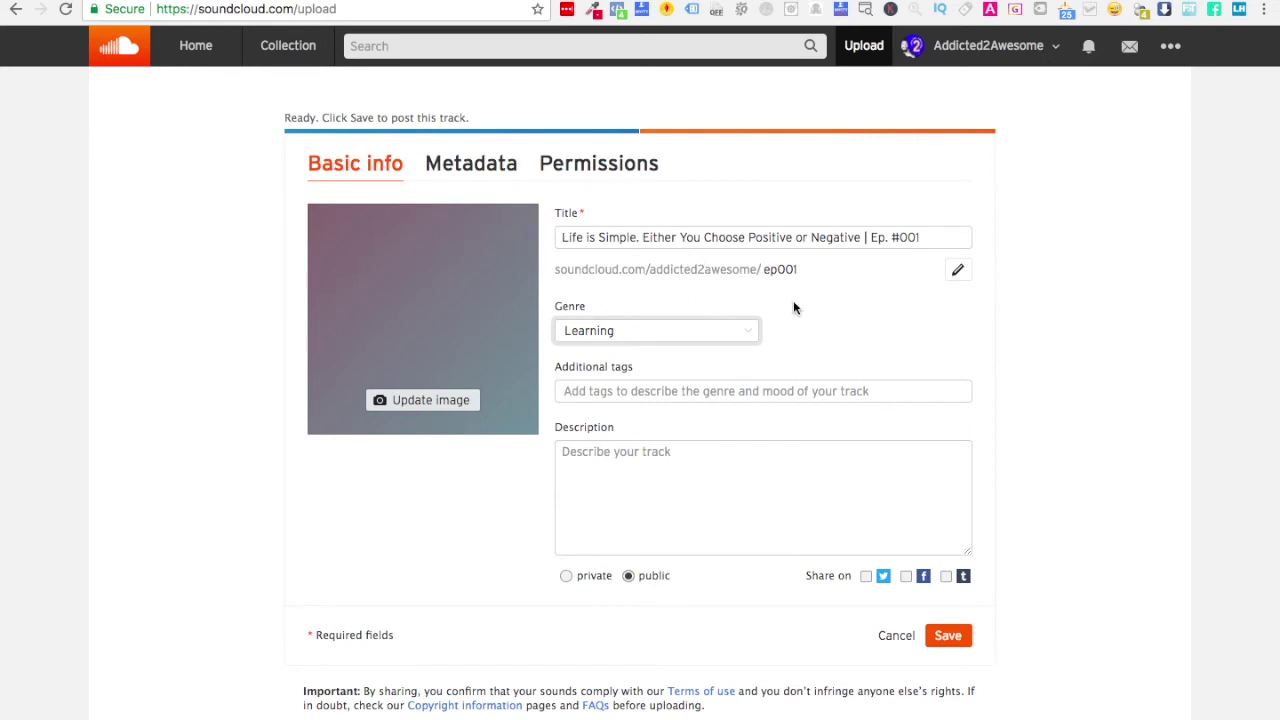
# Switch to iTunes and read the Ep. #001 episode description in the Digital Marketing Podcast listing.
pyautogui.click(646, 514)
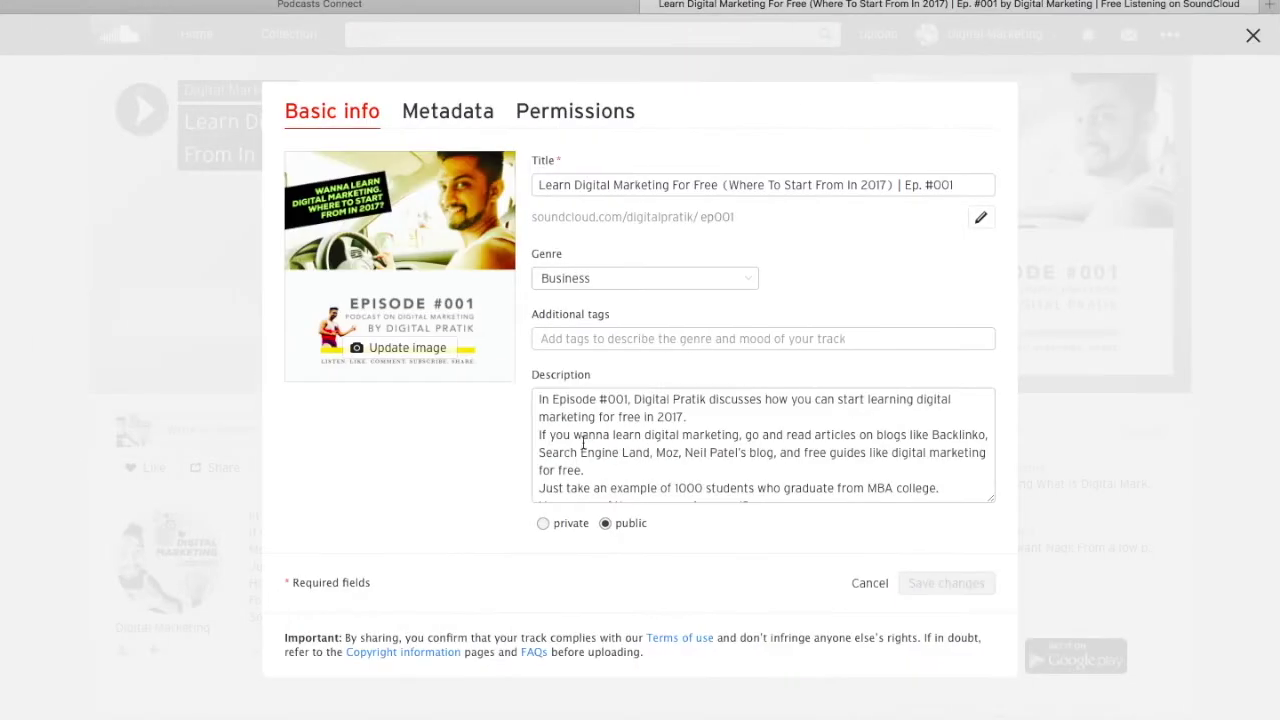
pyautogui.press('super+Tab')
pyautogui.press('super+Tab')
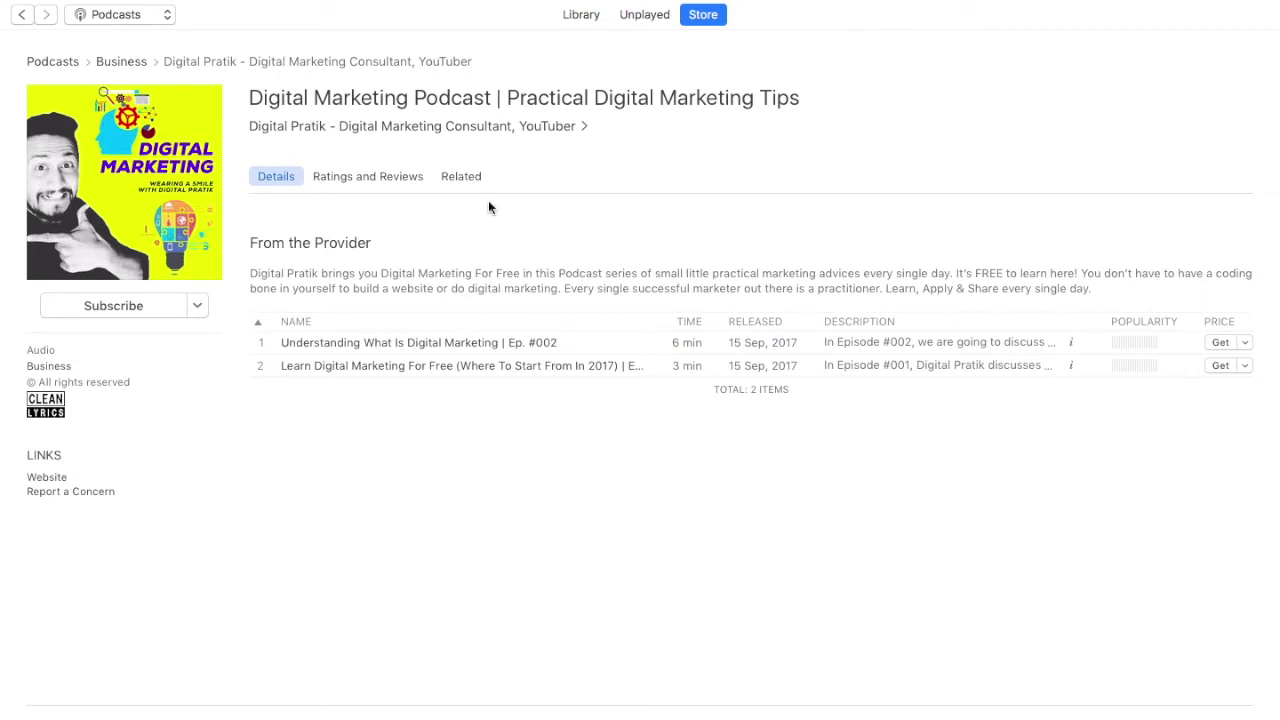
pyautogui.click(302, 363)
pyautogui.click(1072, 368)
pyautogui.scroll(-5, 1050, 550)
pyautogui.scroll(-5, 1062, 558)
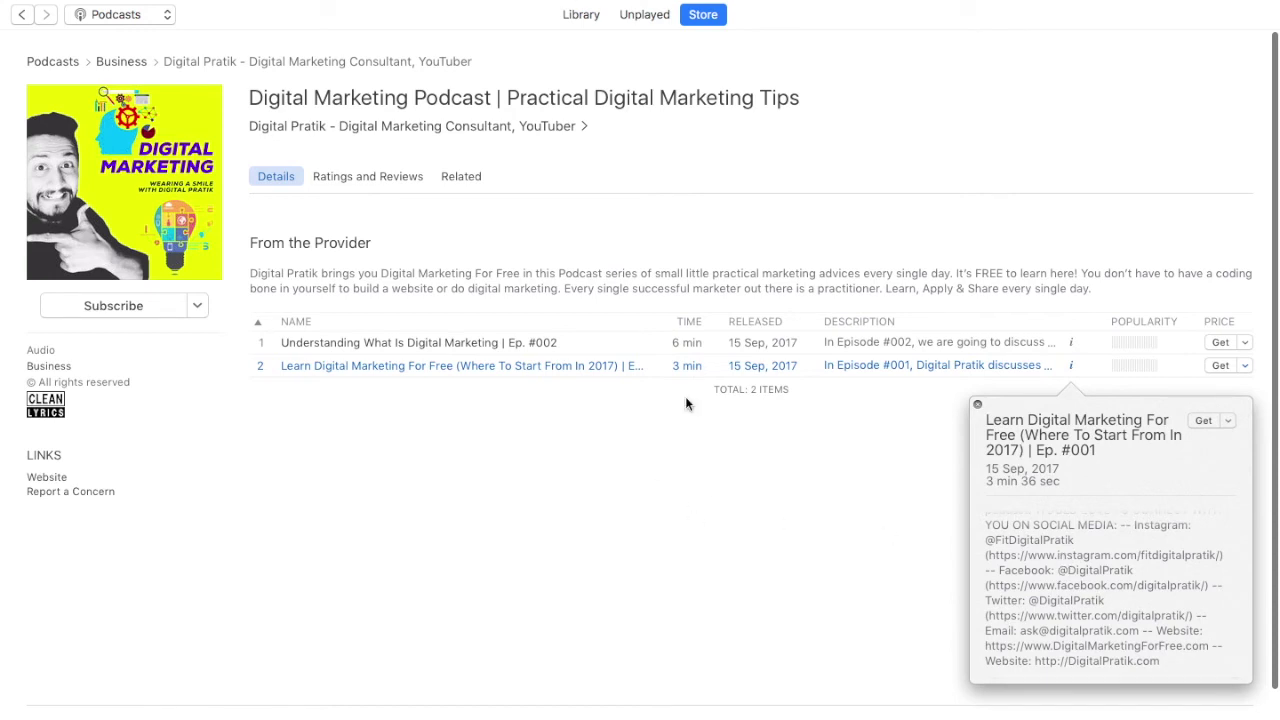
pyautogui.scroll(10, 1030, 572)
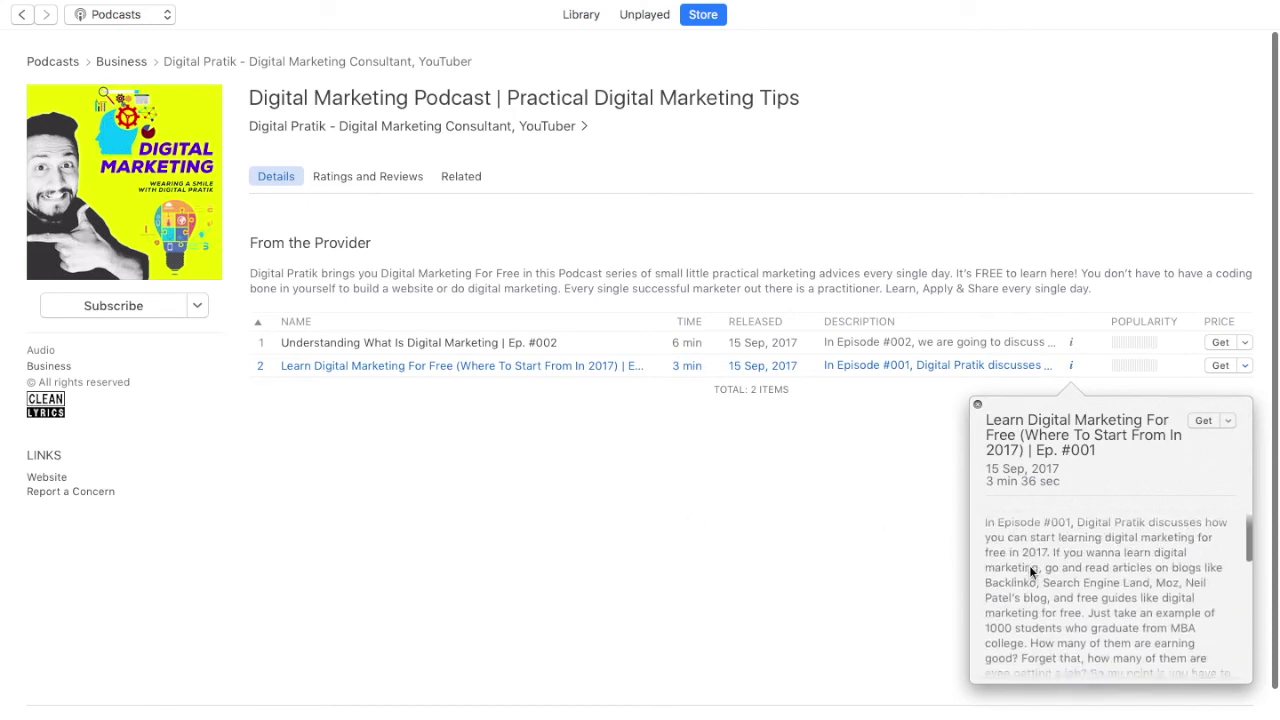
pyautogui.scroll(-10, 1055, 630)
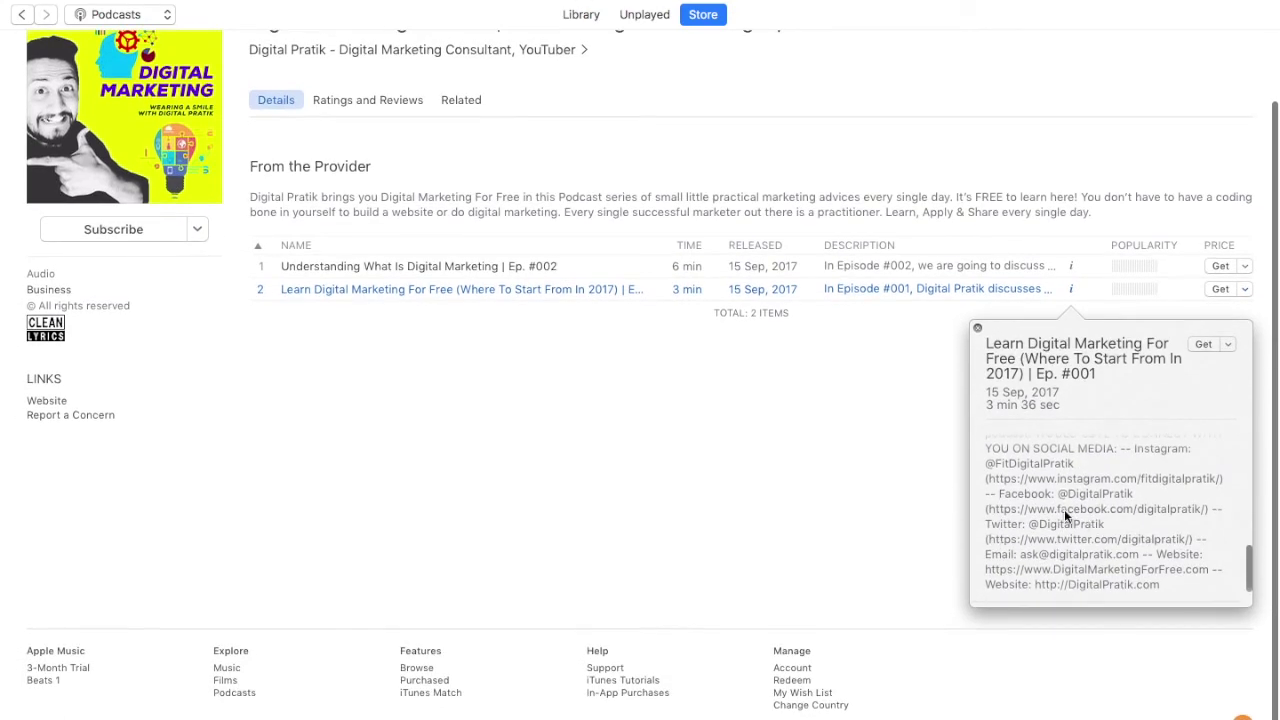
# Switch to the Digital Marketing account's Ep. #001 edit form, enlarge its description field and read the full text for reference.
pyautogui.hotkey('ctrl', 'Right')
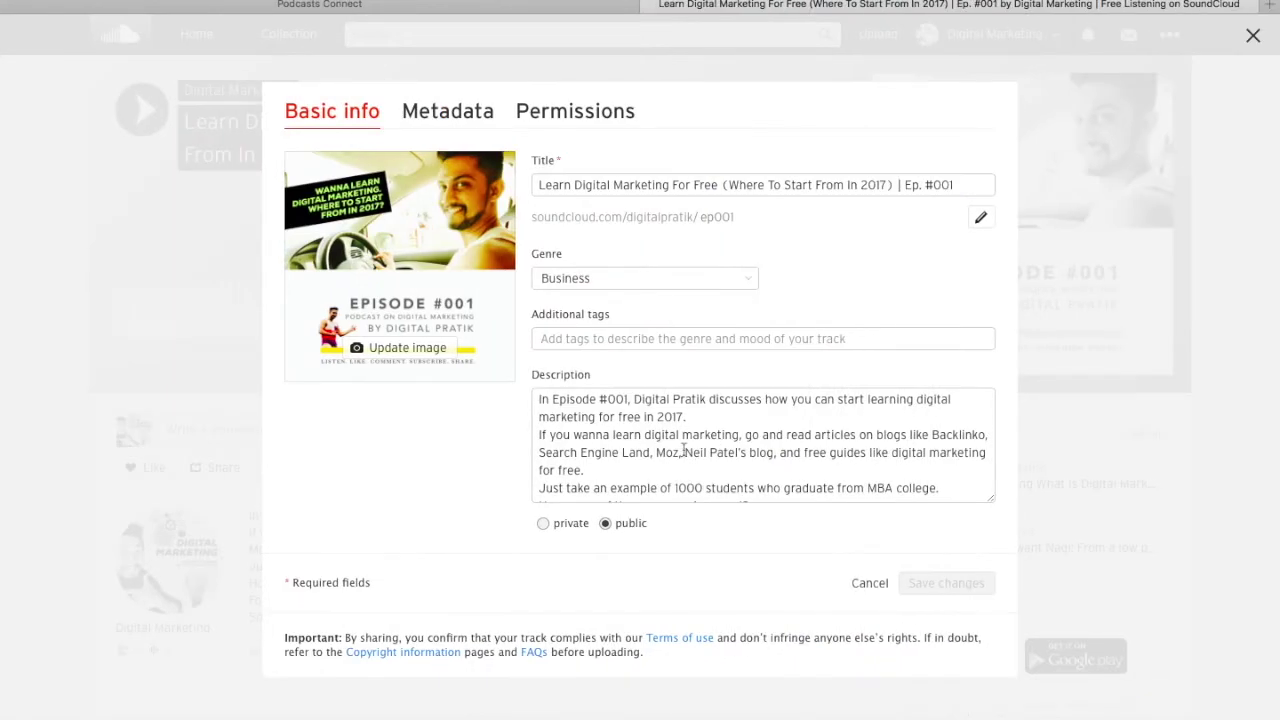
pyautogui.moveTo(991, 499); pyautogui.dragTo(988, 674)
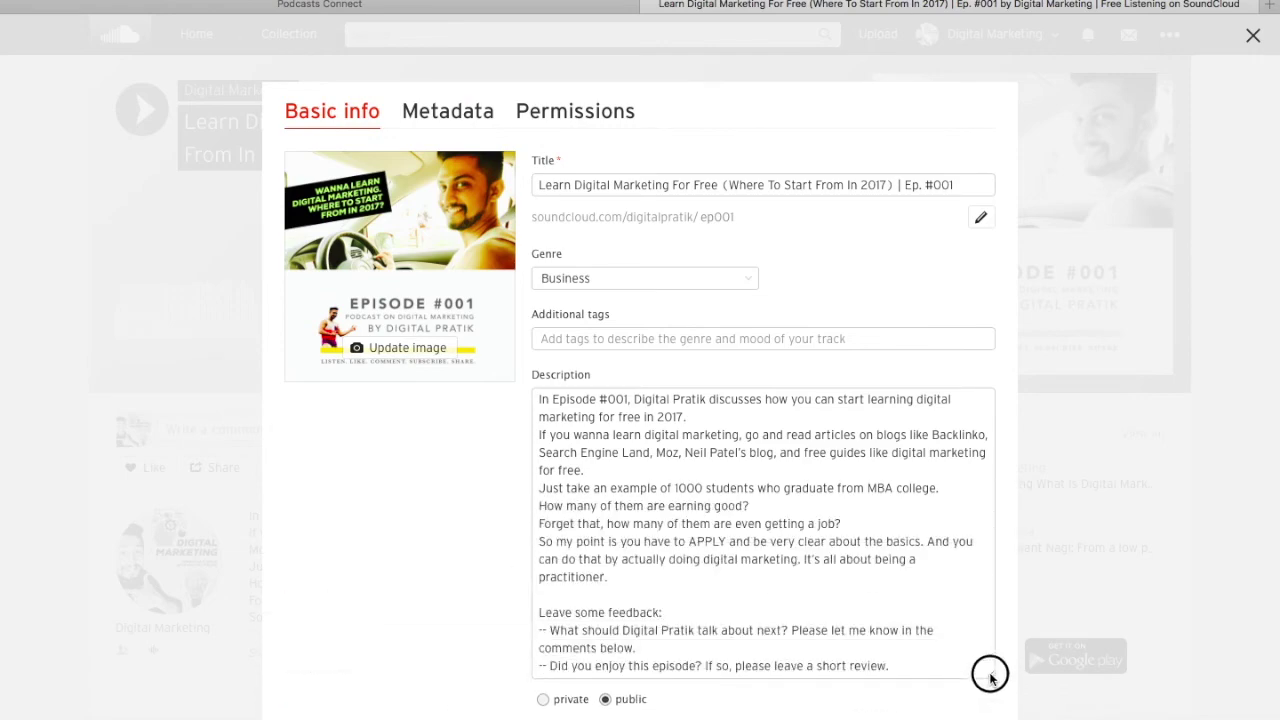
pyautogui.scroll(-5, 783, 570)
pyautogui.scroll(-3, 783, 570)
pyautogui.scroll(10, 610, 510)
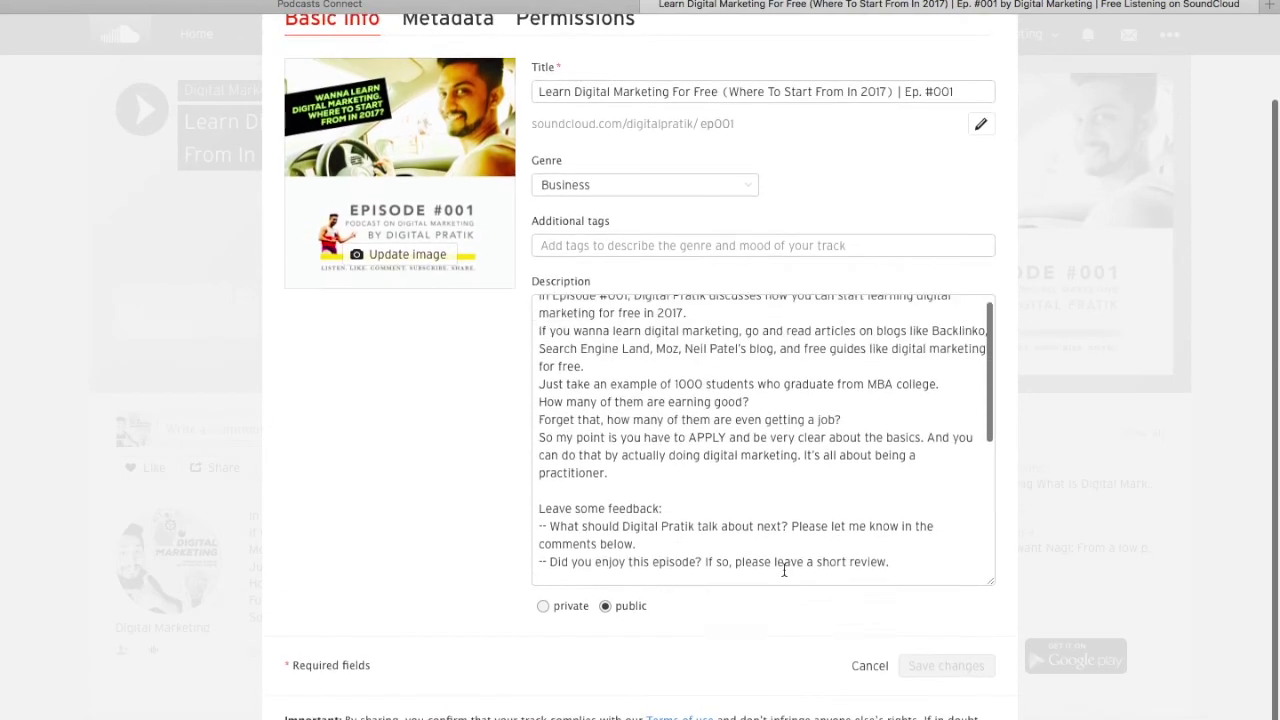
pyautogui.scroll(2, 688, 481)
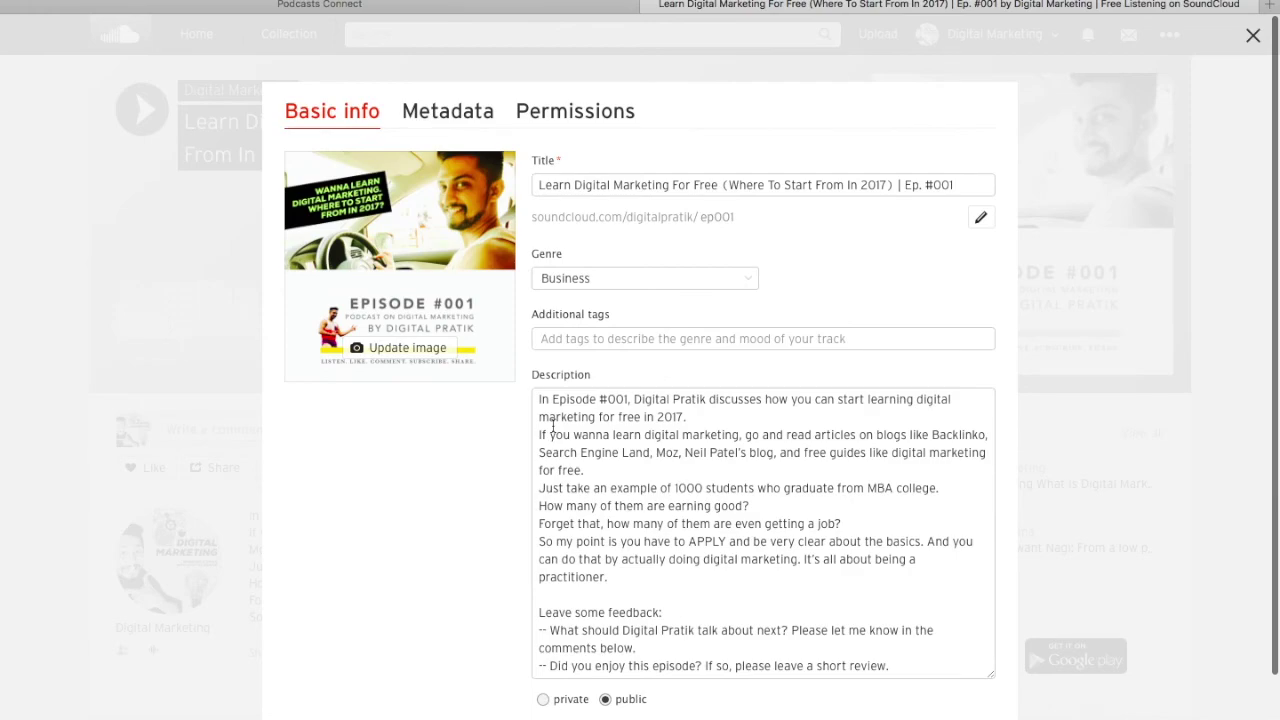
# Return to the Addicted2Awesome upload form and start the description with "In this Episode #001 of Addicted2Awesome," followed by the host's name and "is".
pyautogui.press('super+Tab')
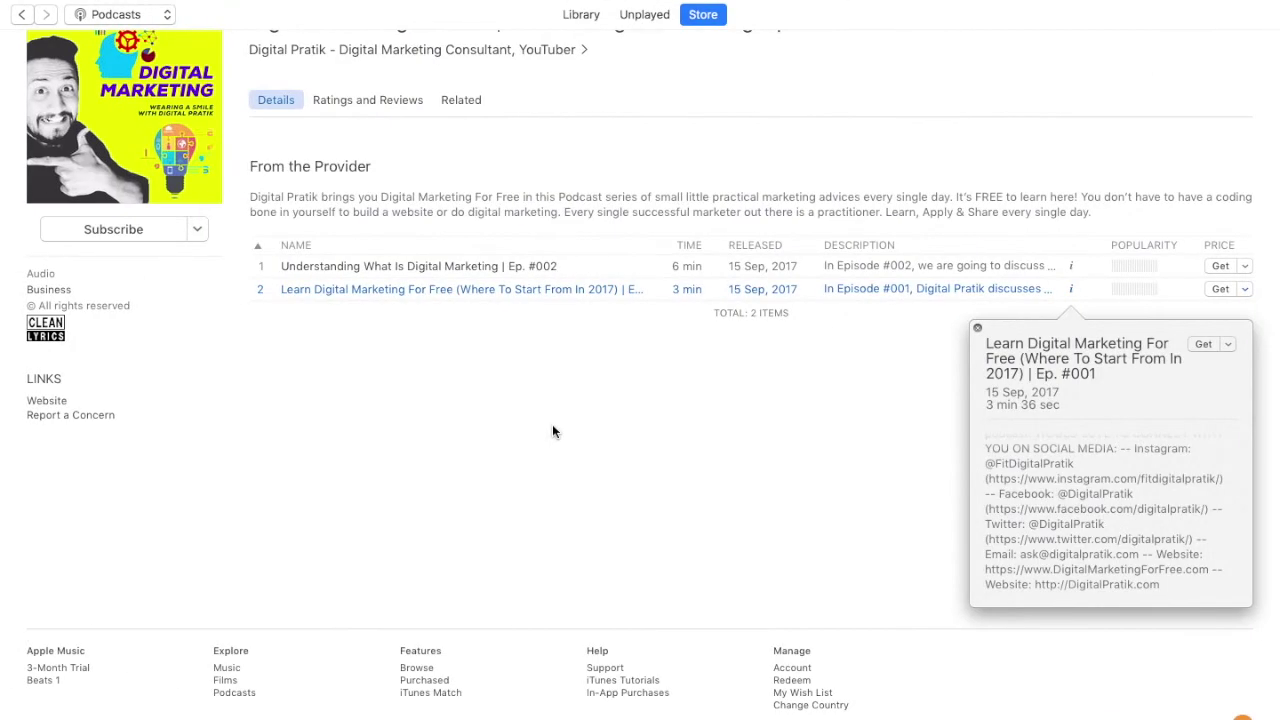
pyautogui.press('super+Tab')
pyautogui.press('super+Tab')
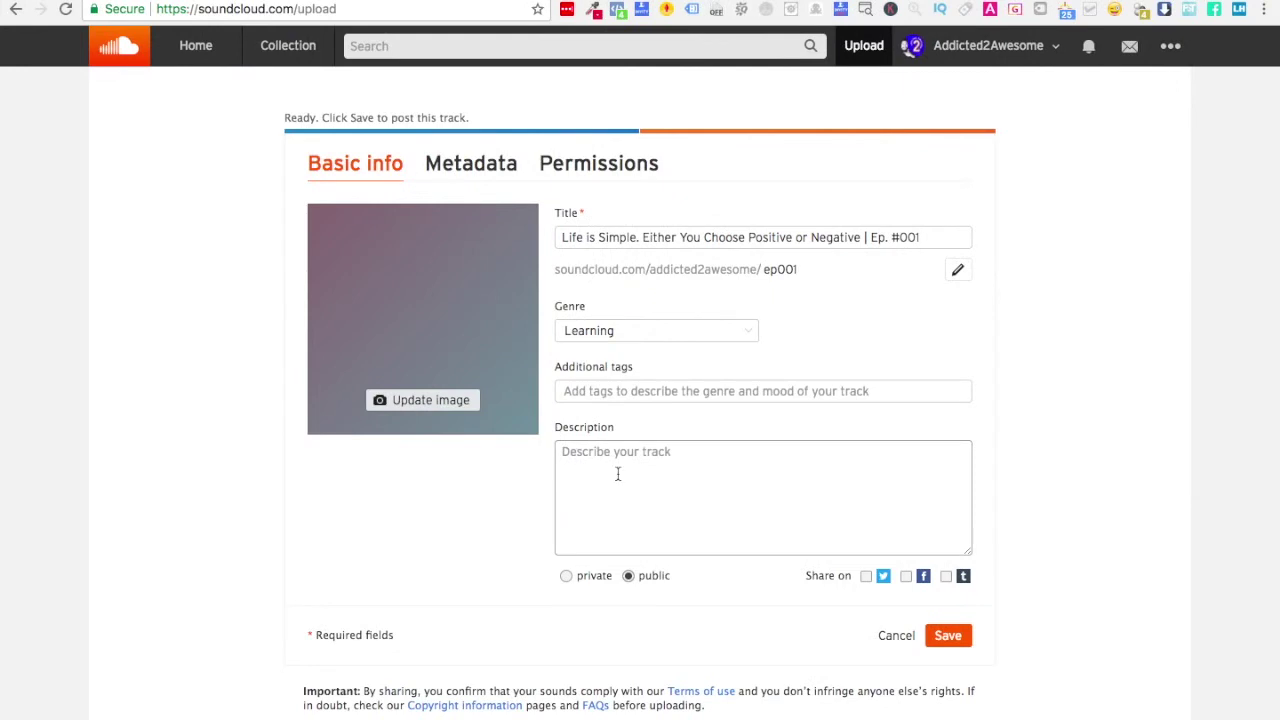
pyautogui.click(617, 474)
pyautogui.write('In this Ep')
pyautogui.press('BackSpace')
pyautogui.press('BackSpace')
pyautogui.press('BackSpace')
pyautogui.press('BackSpace')
pyautogui.write('his ')
pyautogui.write('Episode #001 of Addcited')
pyautogui.press('BackSpace')
pyautogui.press('BackSpace')
pyautogui.press('BackSpace')
pyautogui.press('BackSpace')
pyautogui.write('icted2Awesome')
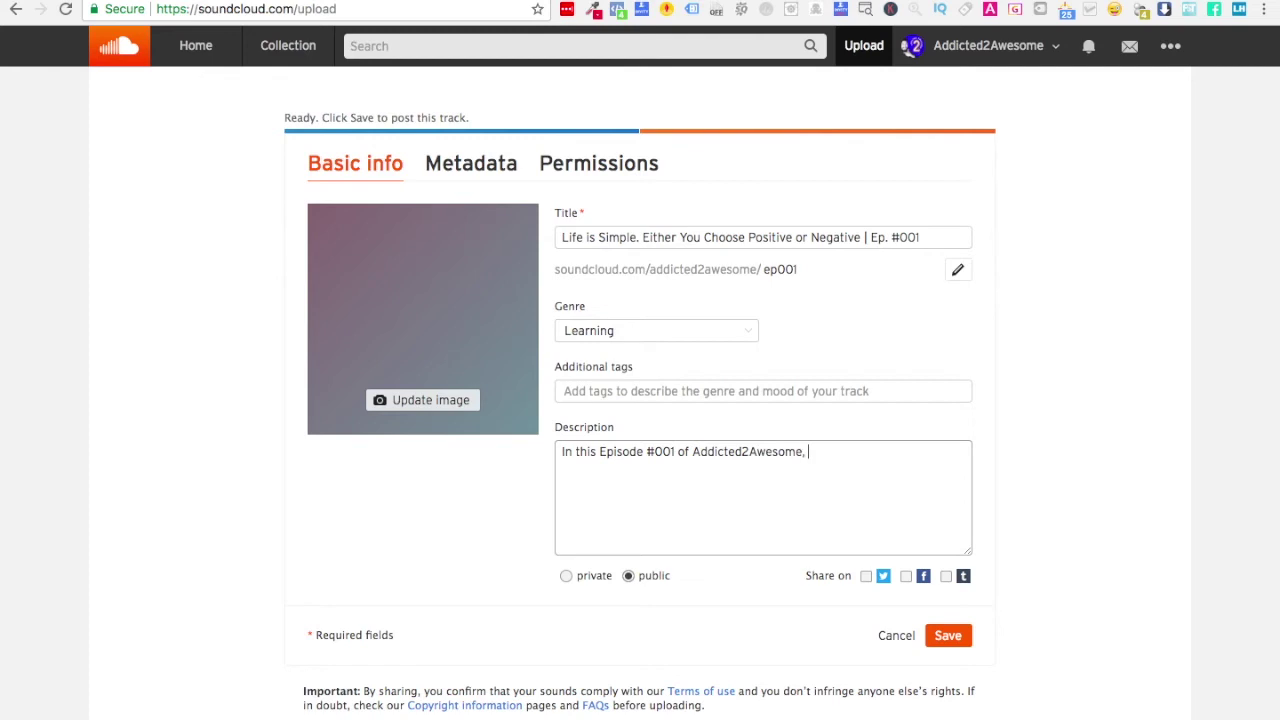
pyautogui.write(', Digital Pratik is ')
# Continue the description with "discussing about life. It is divided into 2 simple things. Positive & Negative. Which one are you choosing and living by?".
pyautogui.write('disuc')
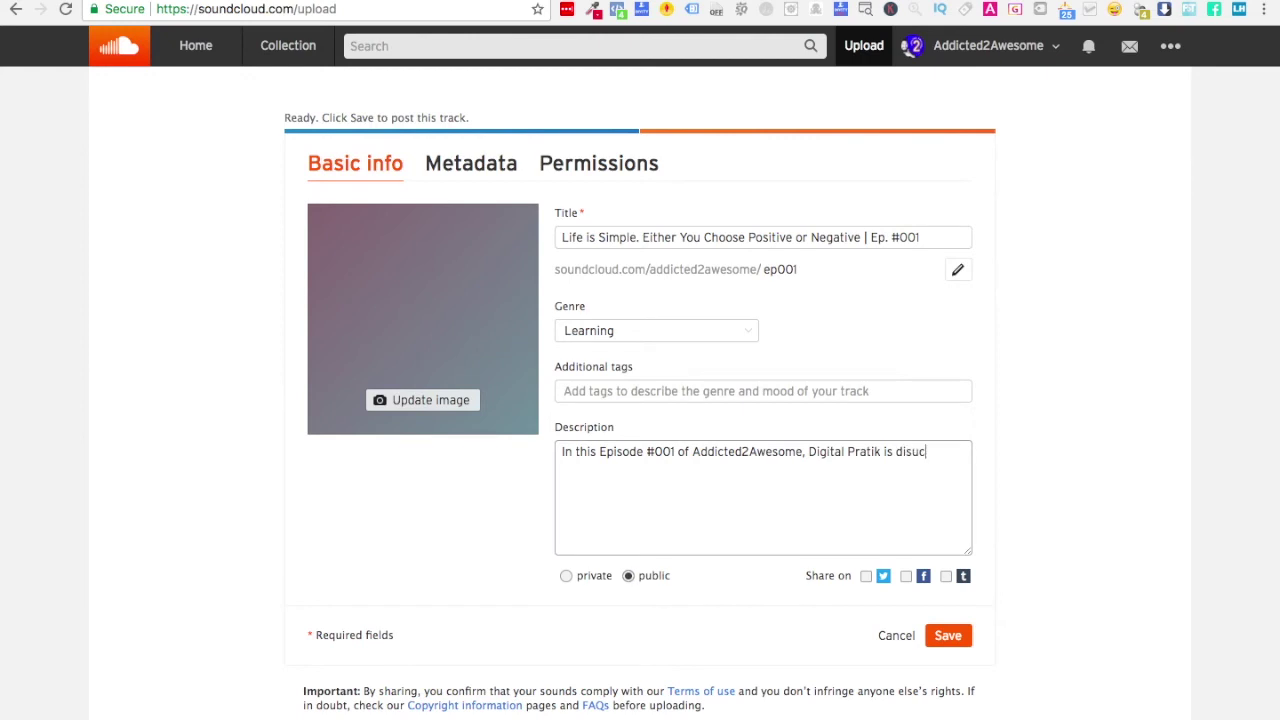
pyautogui.write('cussing about life. It is divided into 2 simple things. Po')
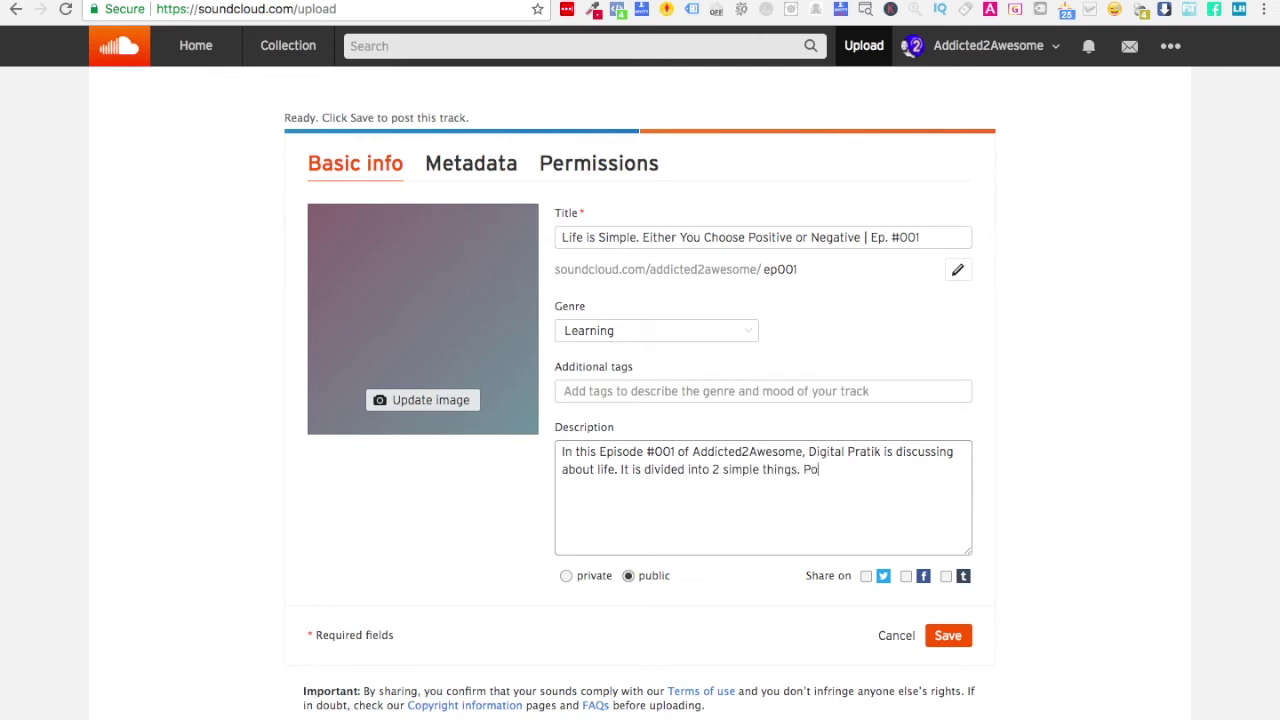
pyautogui.write('sitive & Negative. Which one ')
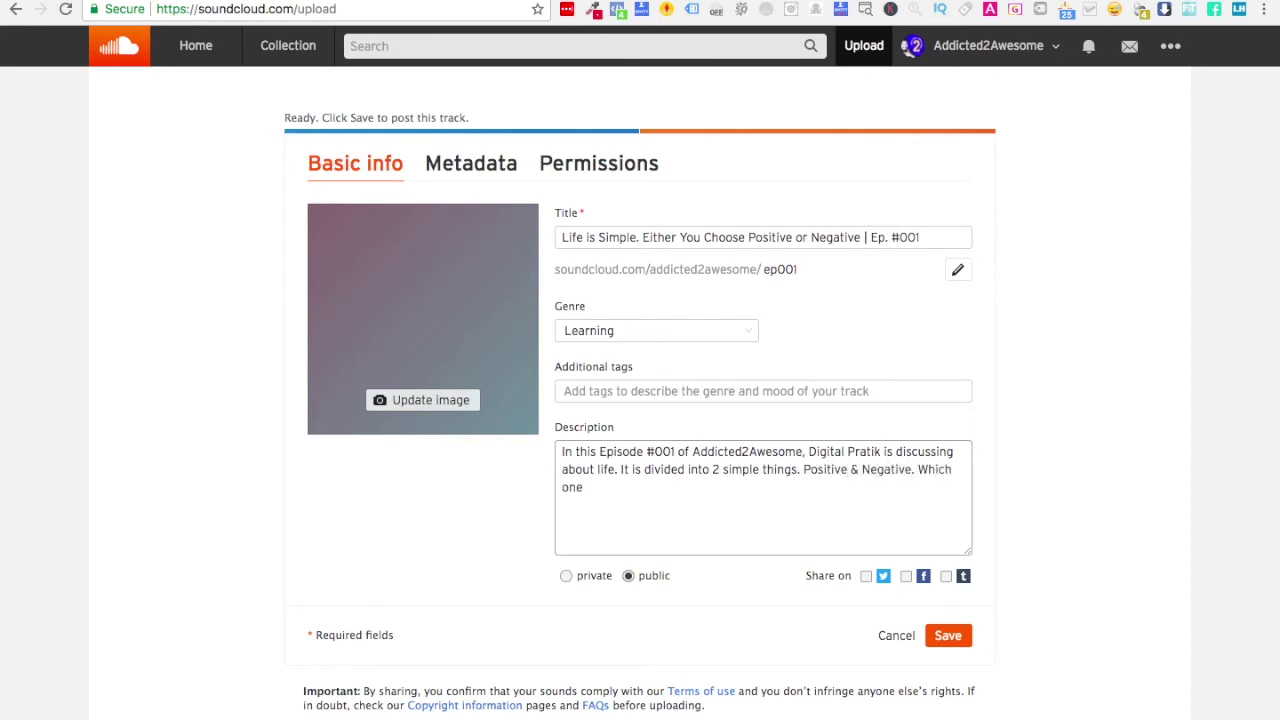
pyautogui.write('are you choosing and living b')
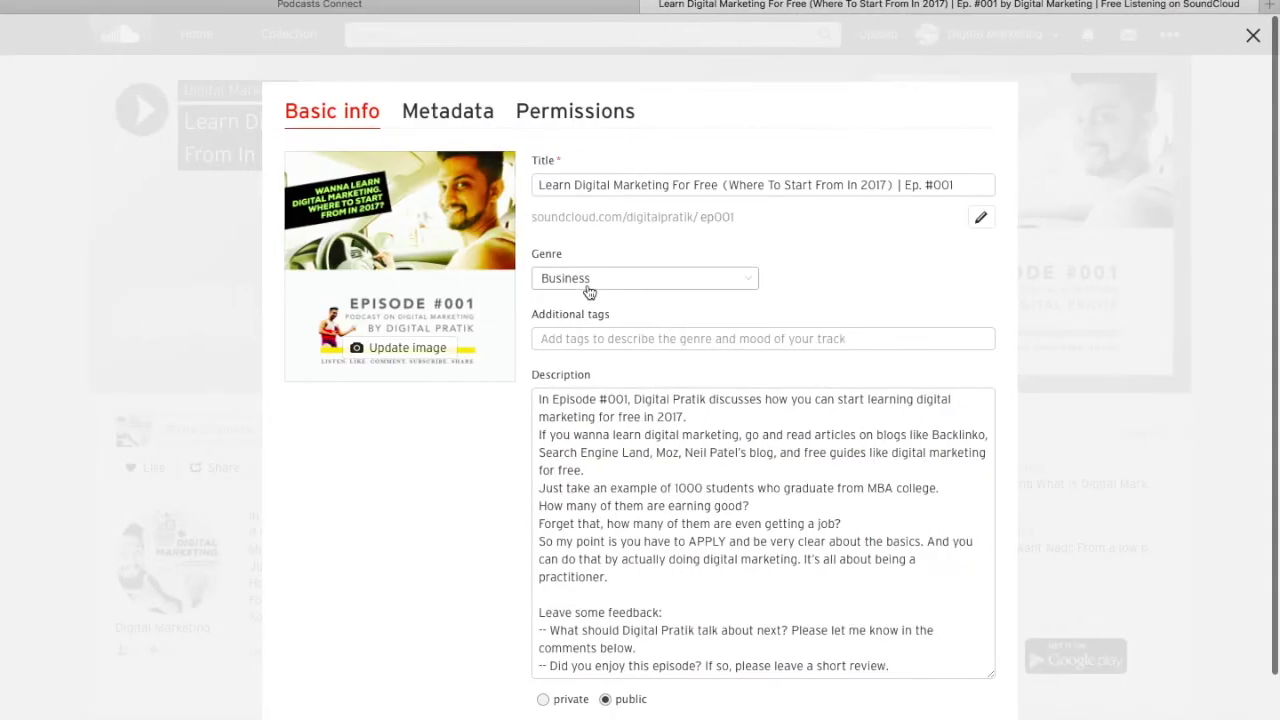
# Copy the Digital Marketing description from "Leave some feedback:" through the website links and paste it below the new description's intro.
pyautogui.scroll(-3, 604, 477)
pyautogui.scroll(-5, 604, 477)
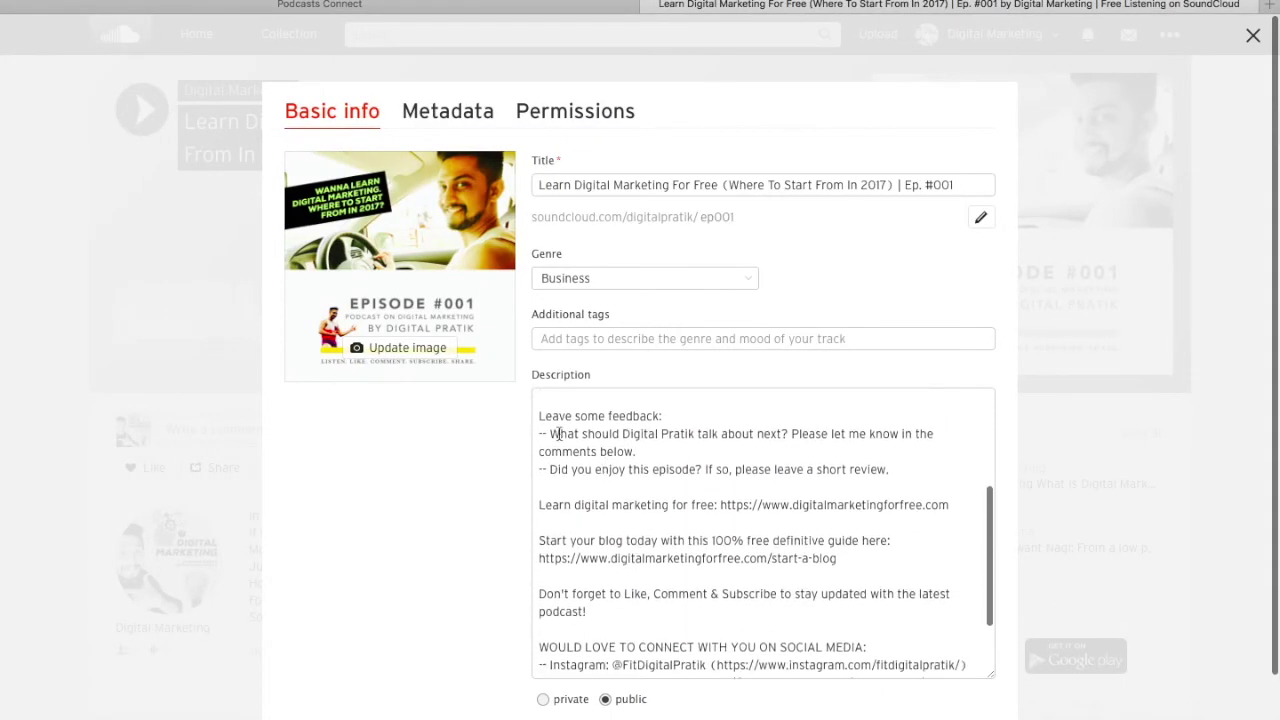
pyautogui.moveTo(540, 414); pyautogui.dragTo(757, 702)
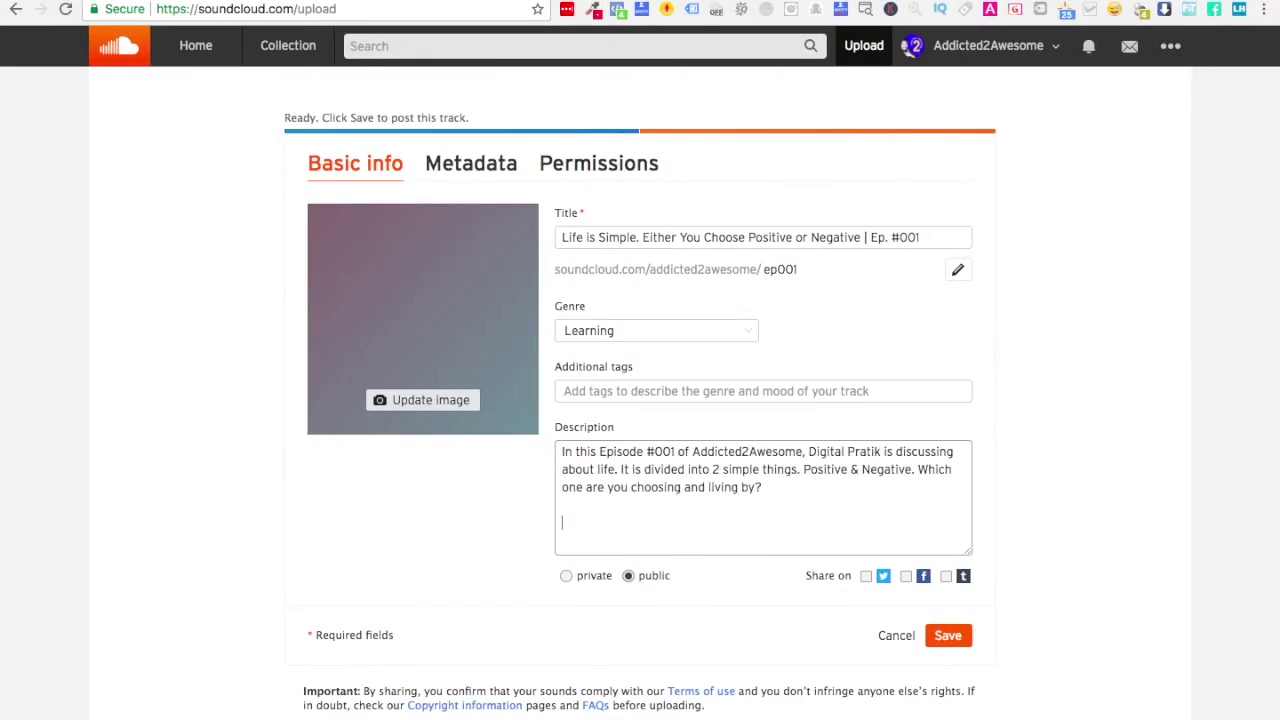
pyautogui.hotkey('ctrl', 'v')
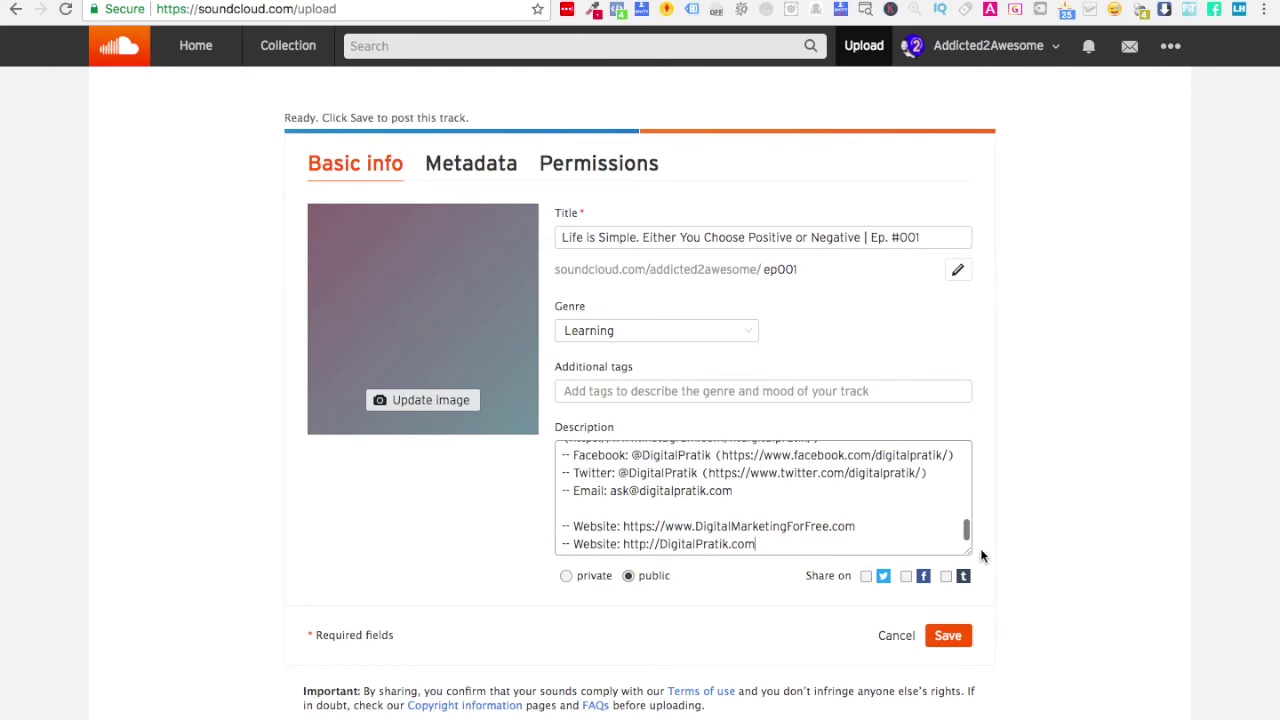
# Enlarge the uploaded track's description field and check the feedback, link and social media sections from end to end.
pyautogui.moveTo(966, 549); pyautogui.dragTo(966, 715)
pyautogui.scroll(3, 792, 600)
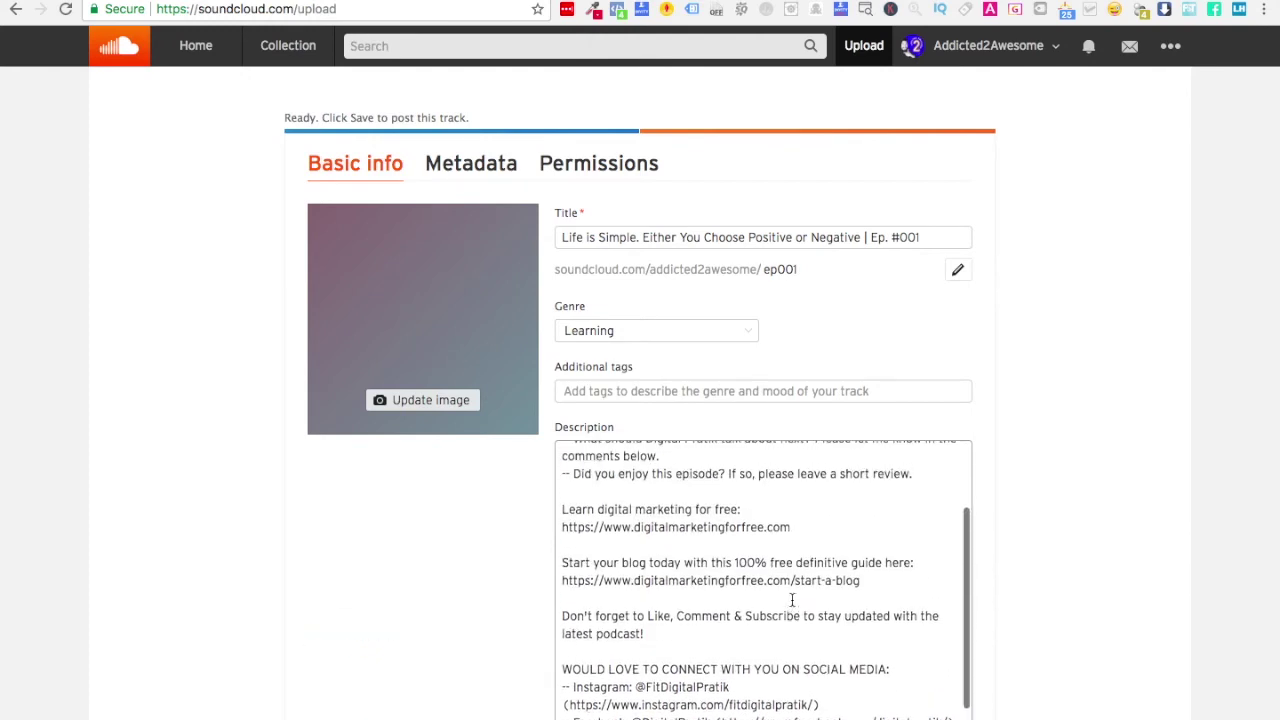
pyautogui.scroll(-1, 792, 600)
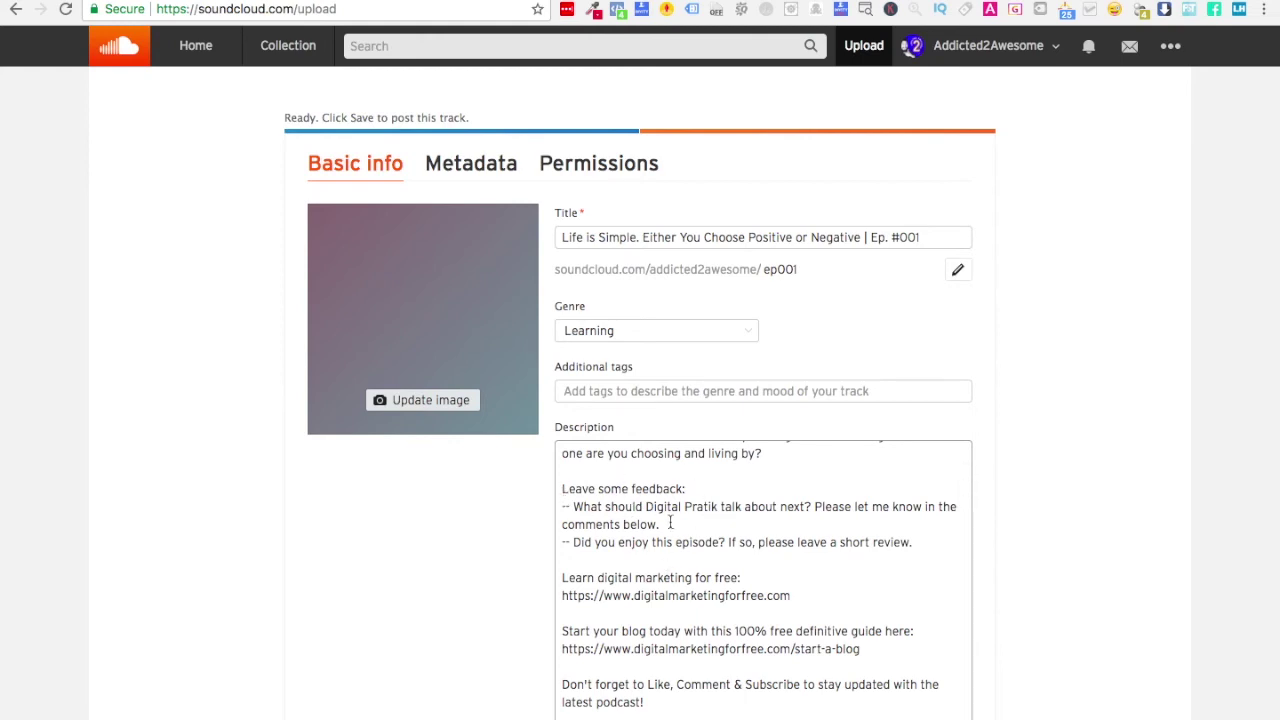
pyautogui.scroll(-4, 670, 522)
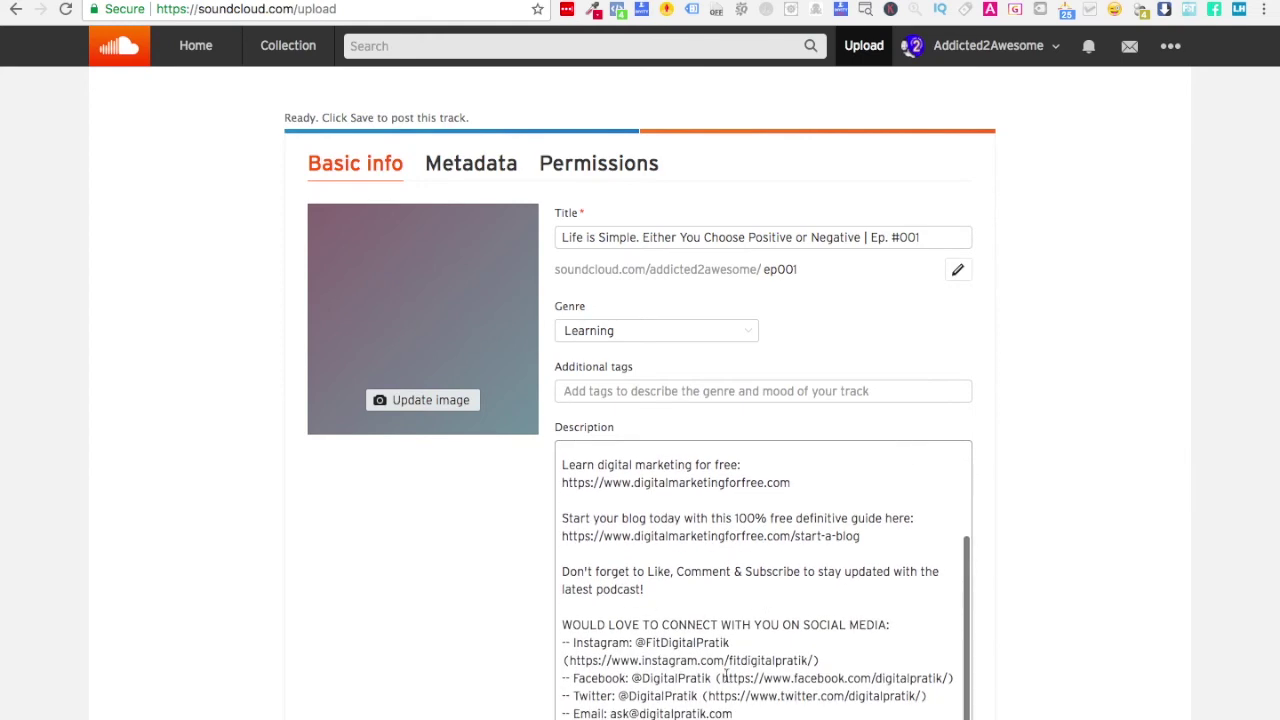
pyautogui.scroll(-2, 725, 677)
pyautogui.scroll(-3, 568, 560)
pyautogui.moveTo(563, 526); pyautogui.dragTo(757, 667)
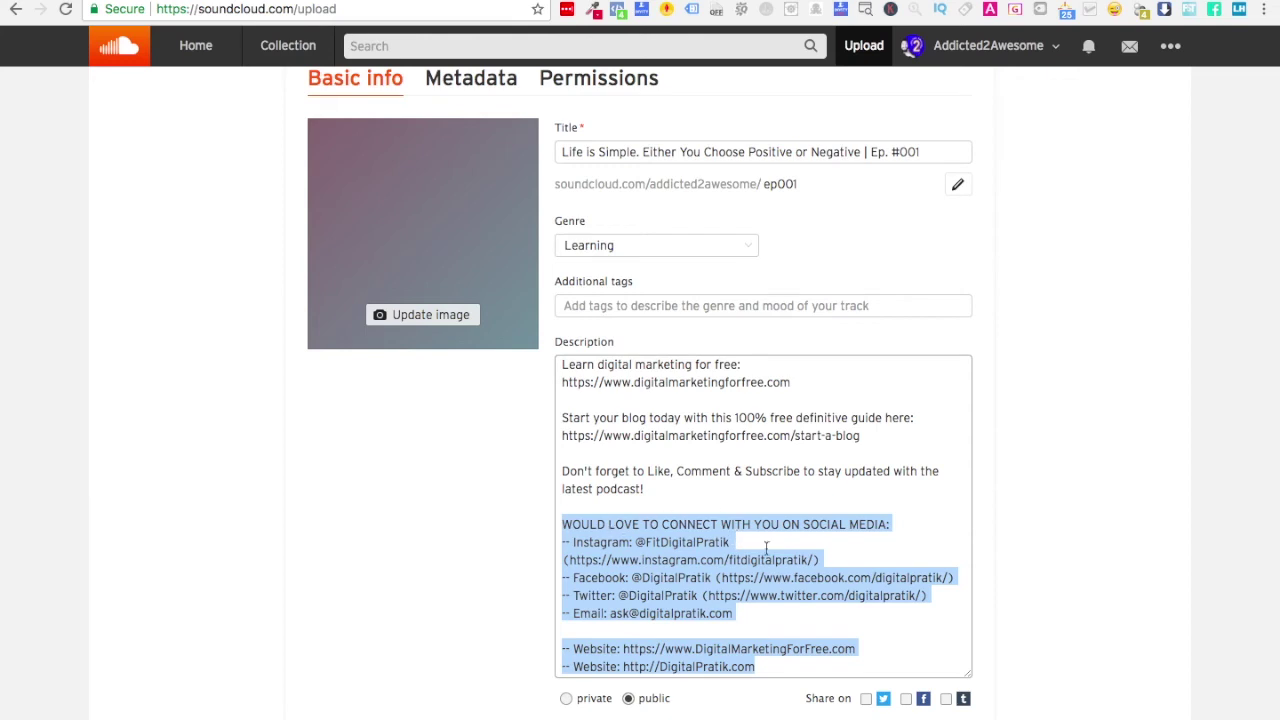
pyautogui.click(716, 603)
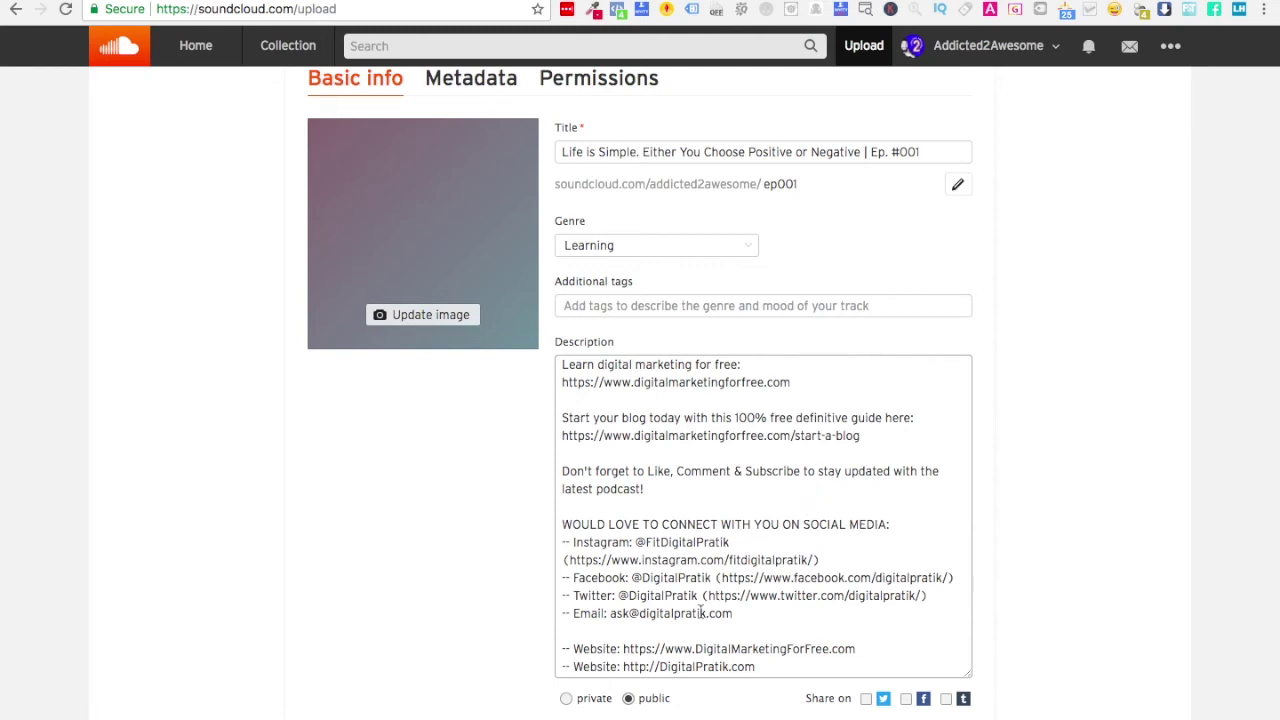
pyautogui.scroll(-1, 700, 612)
pyautogui.scroll(2, 848, 538)
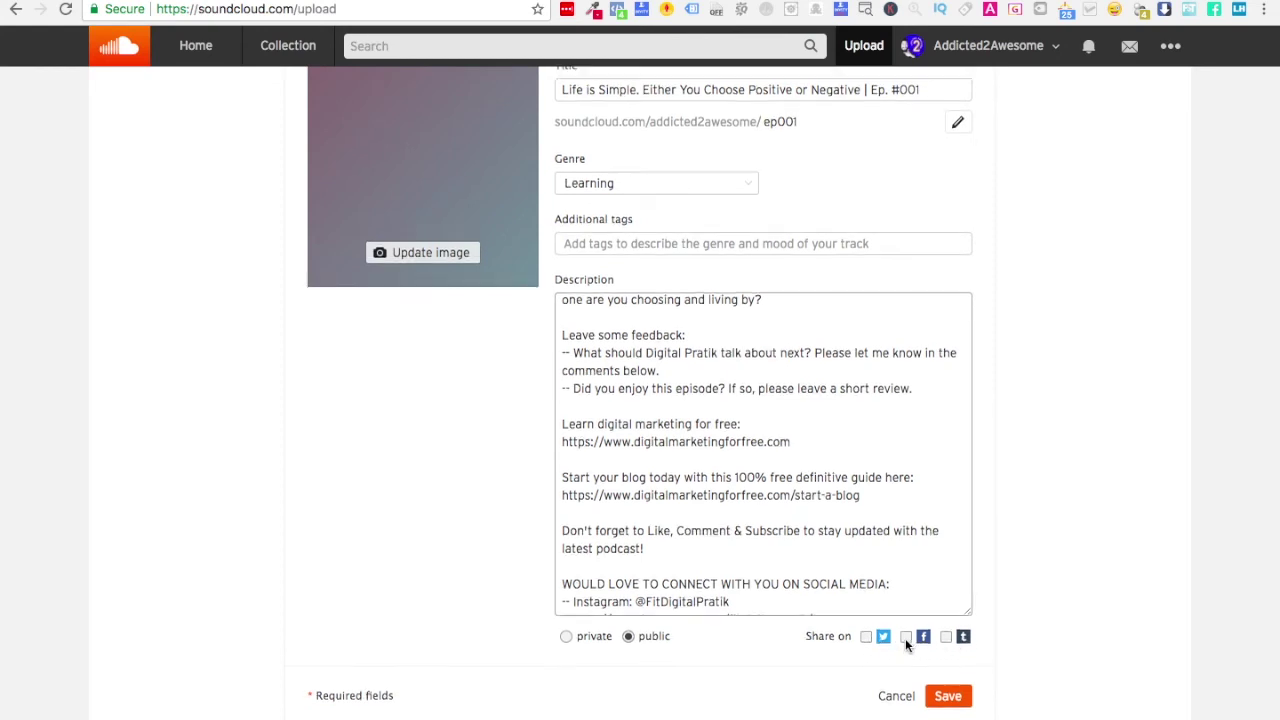
pyautogui.scroll(5, 905, 638)
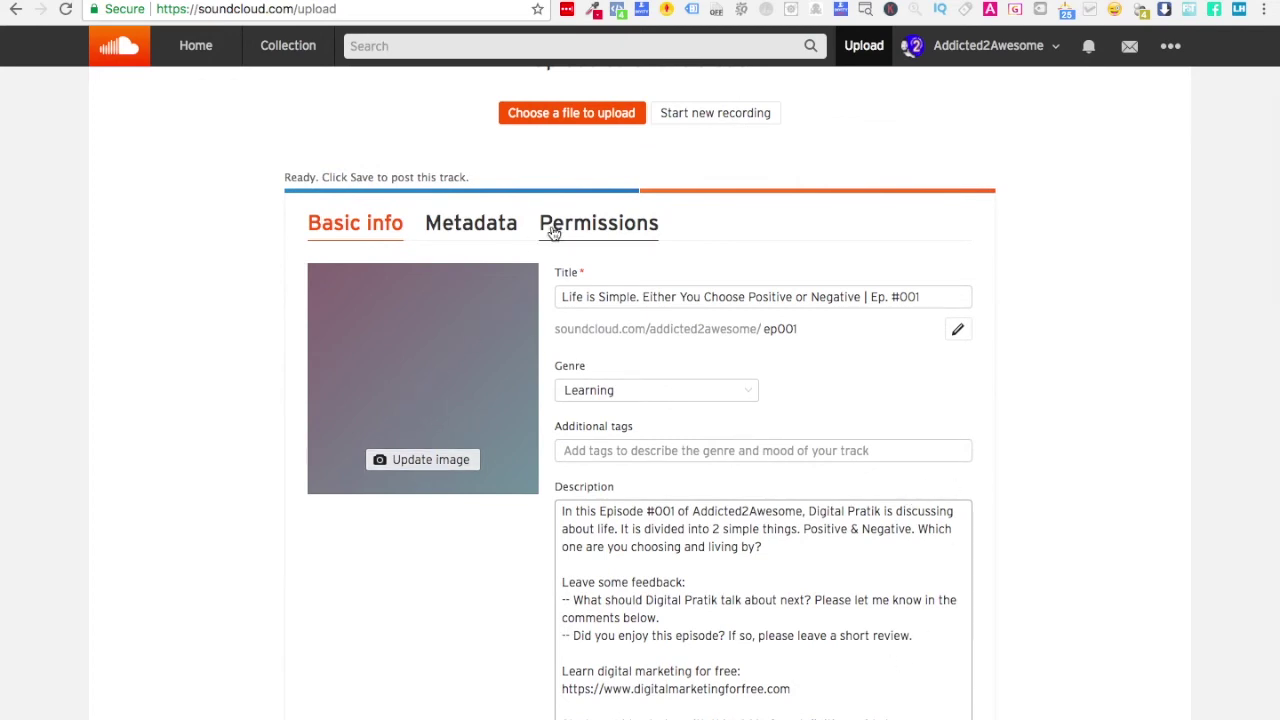
# Compare permissions with the Digital Marketing track, enable downloads for the uploaded track and save it.
pyautogui.click(473, 224)
pyautogui.click(590, 230)
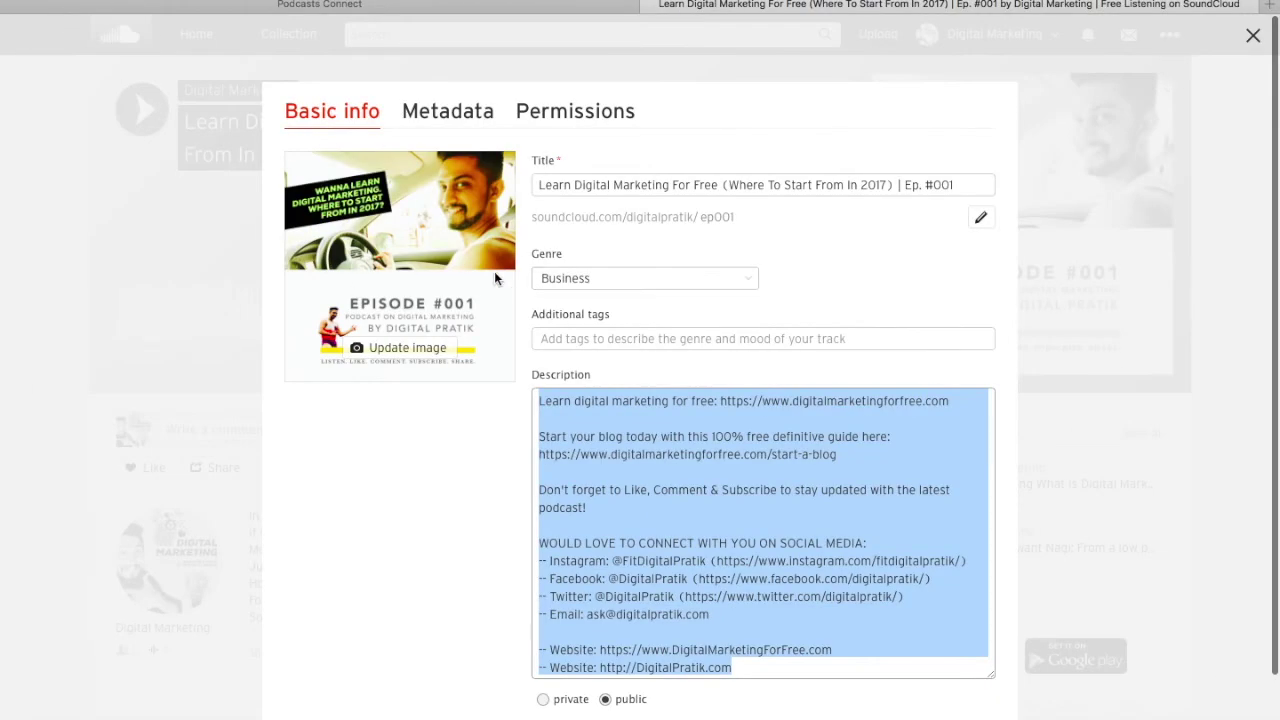
pyautogui.click(362, 8)
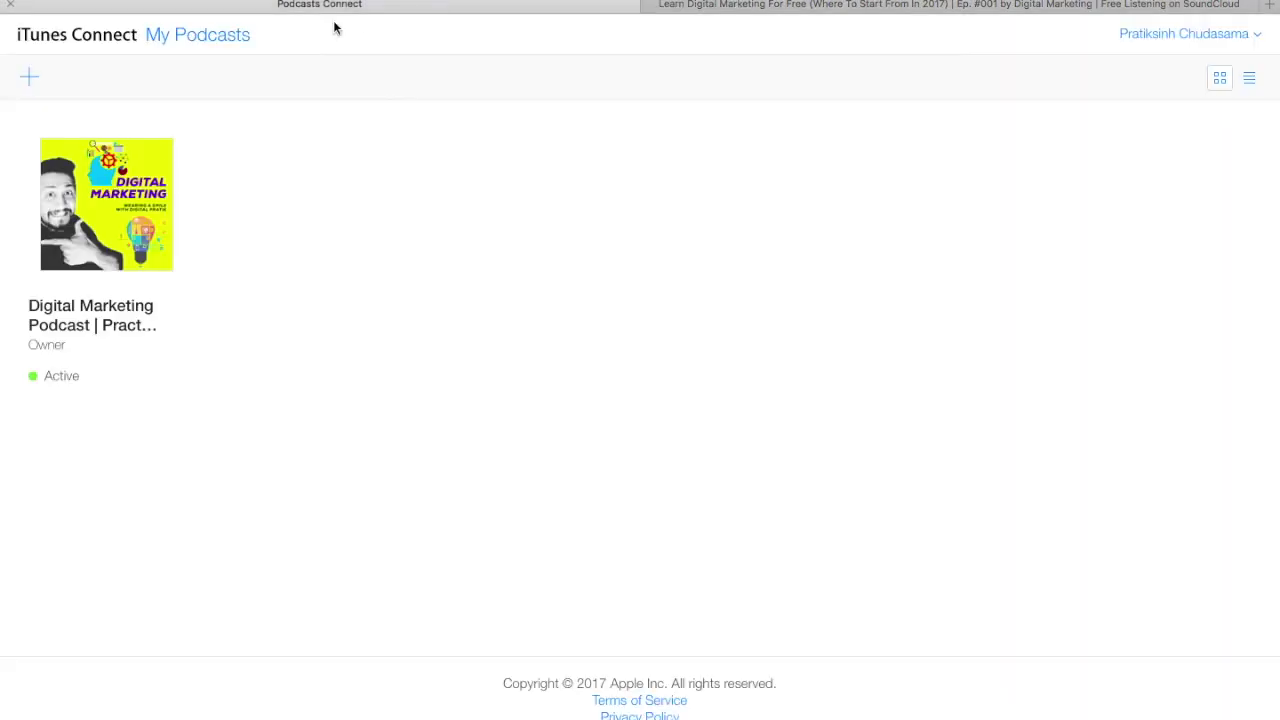
pyautogui.click(758, 14)
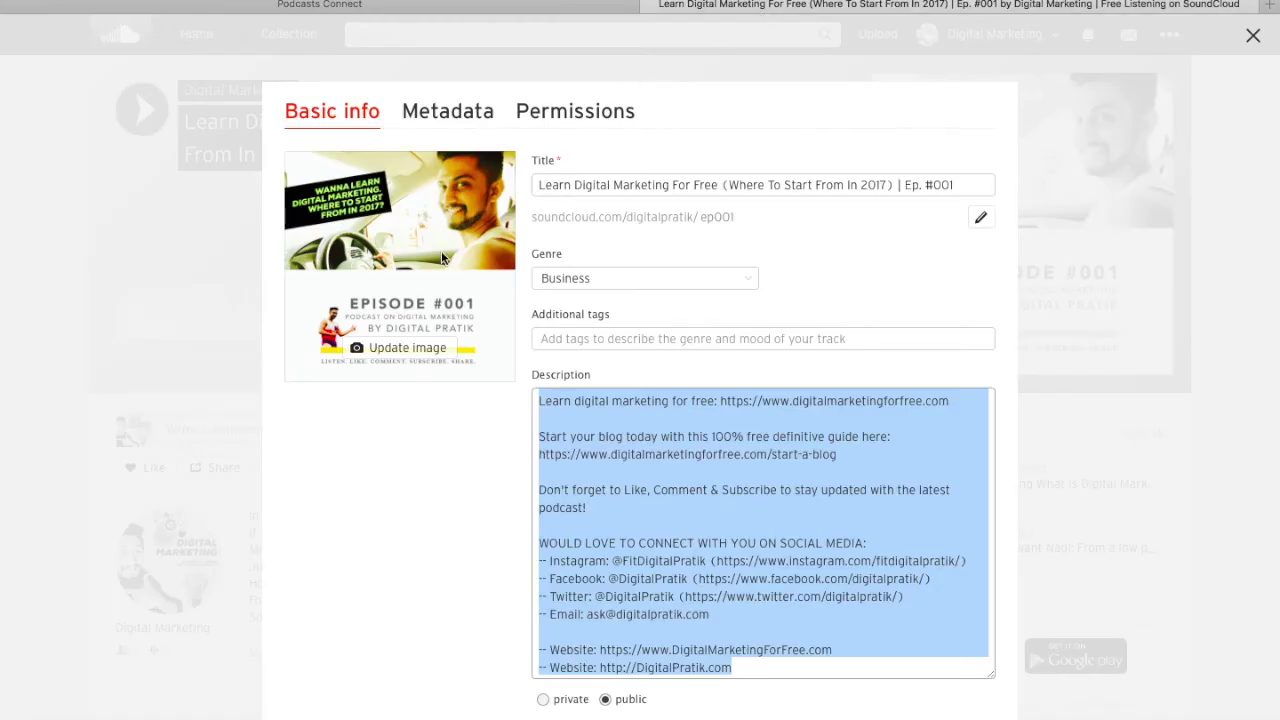
pyautogui.click(572, 118)
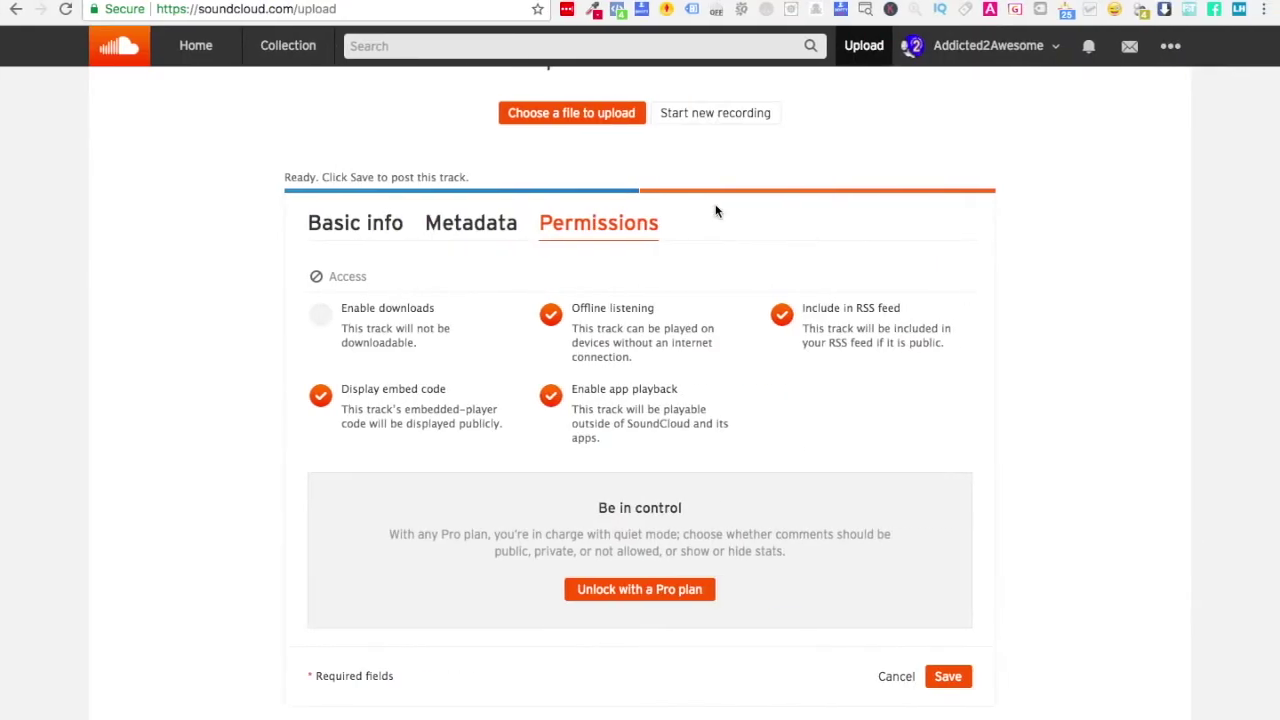
pyautogui.click(322, 318)
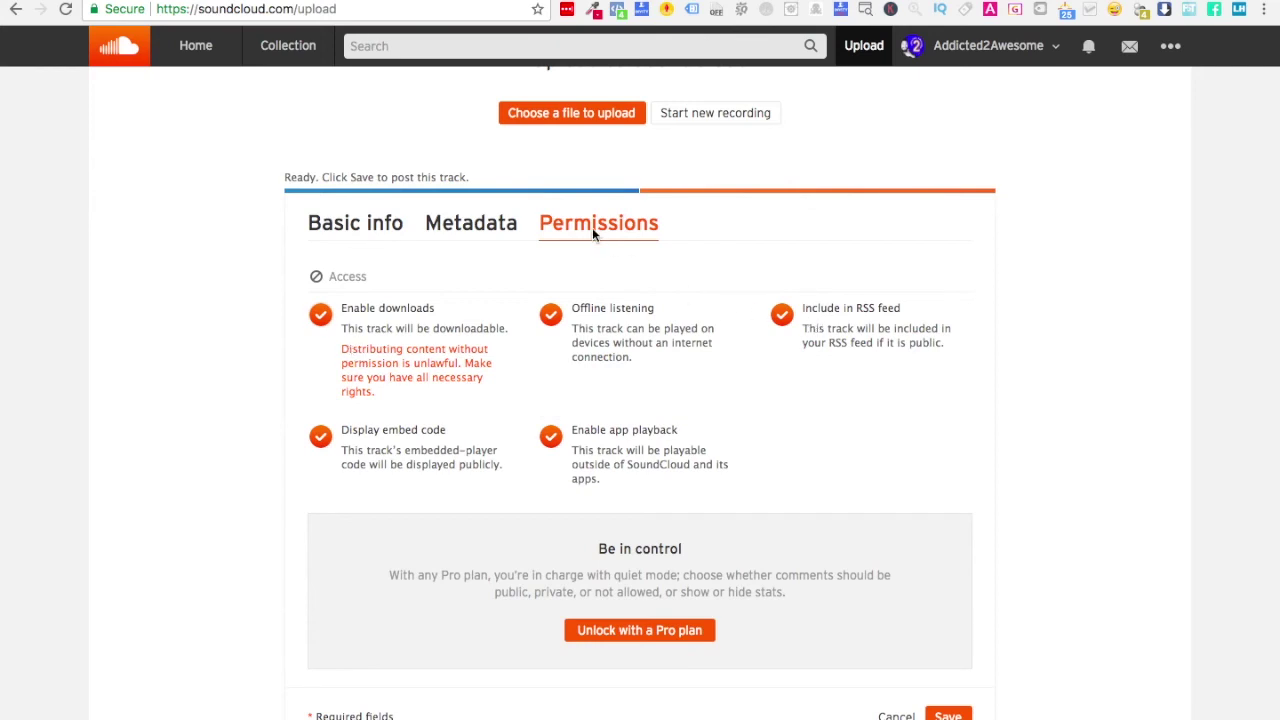
pyautogui.click(947, 715)
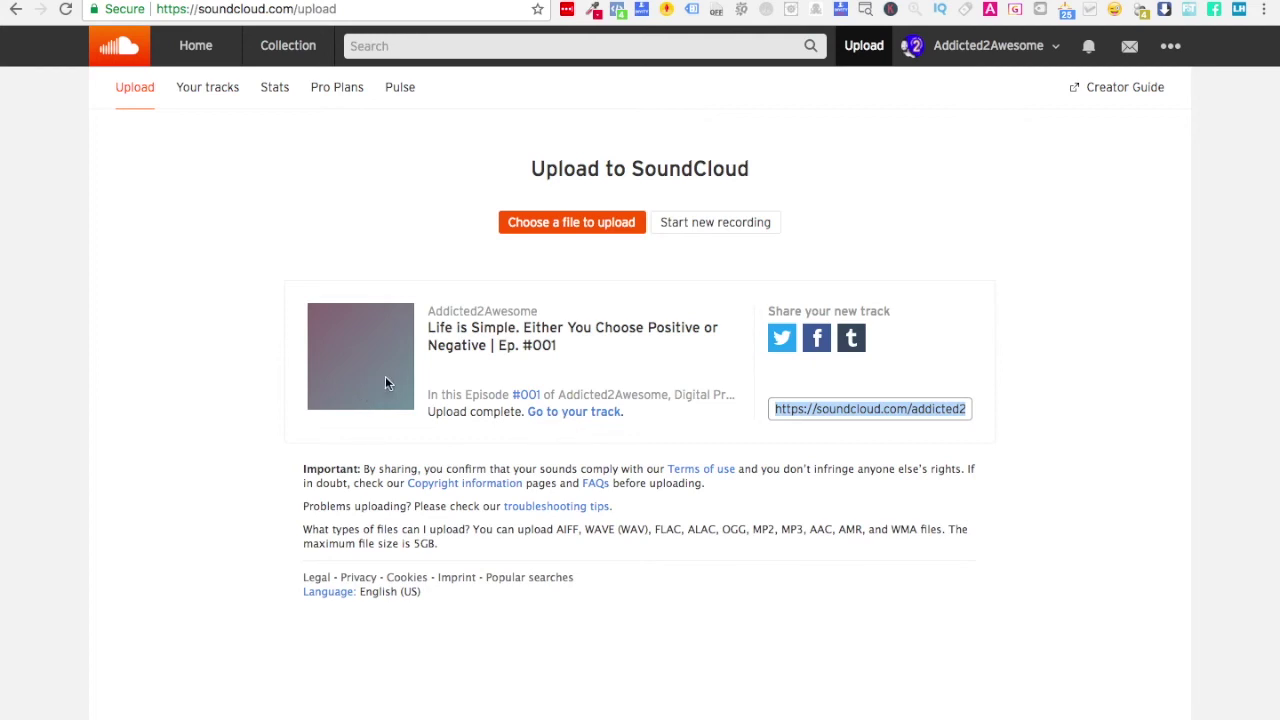
# Open the uploaded track's page, start editing its details, and add an Addicted2Awesome cover image from Downloads.
pyautogui.click(549, 412)
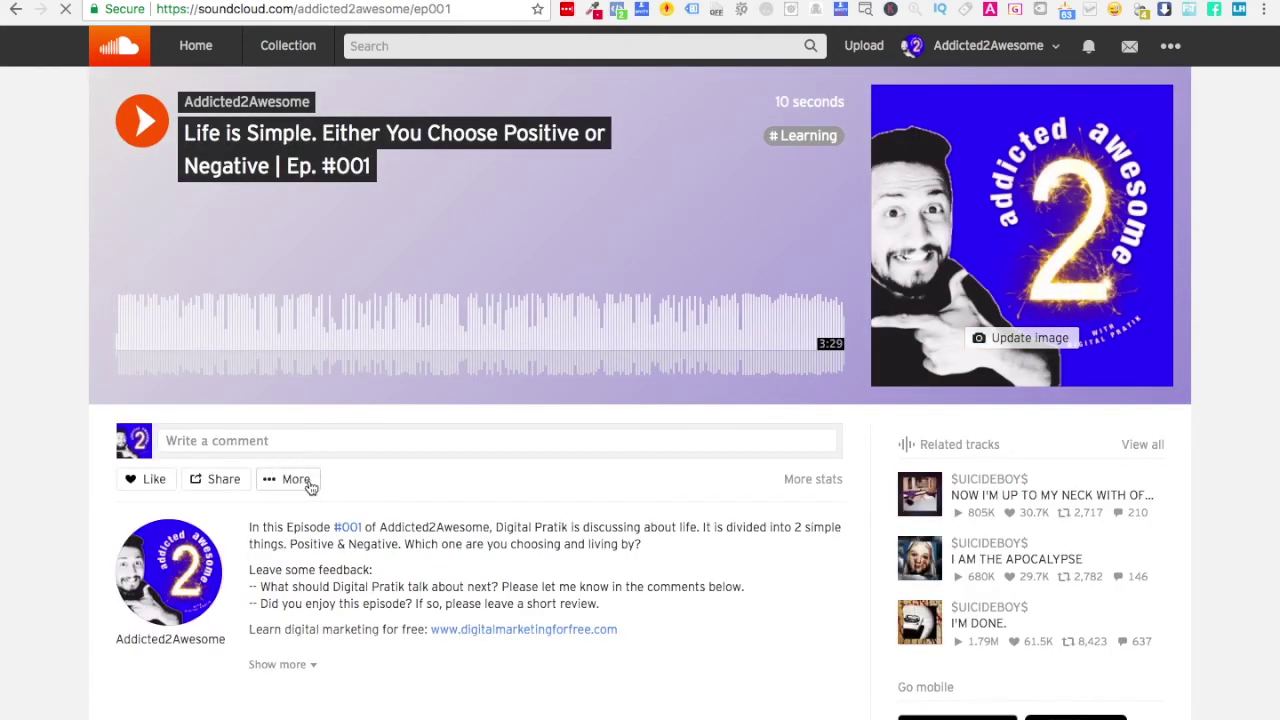
pyautogui.click(290, 479)
pyautogui.click(309, 624)
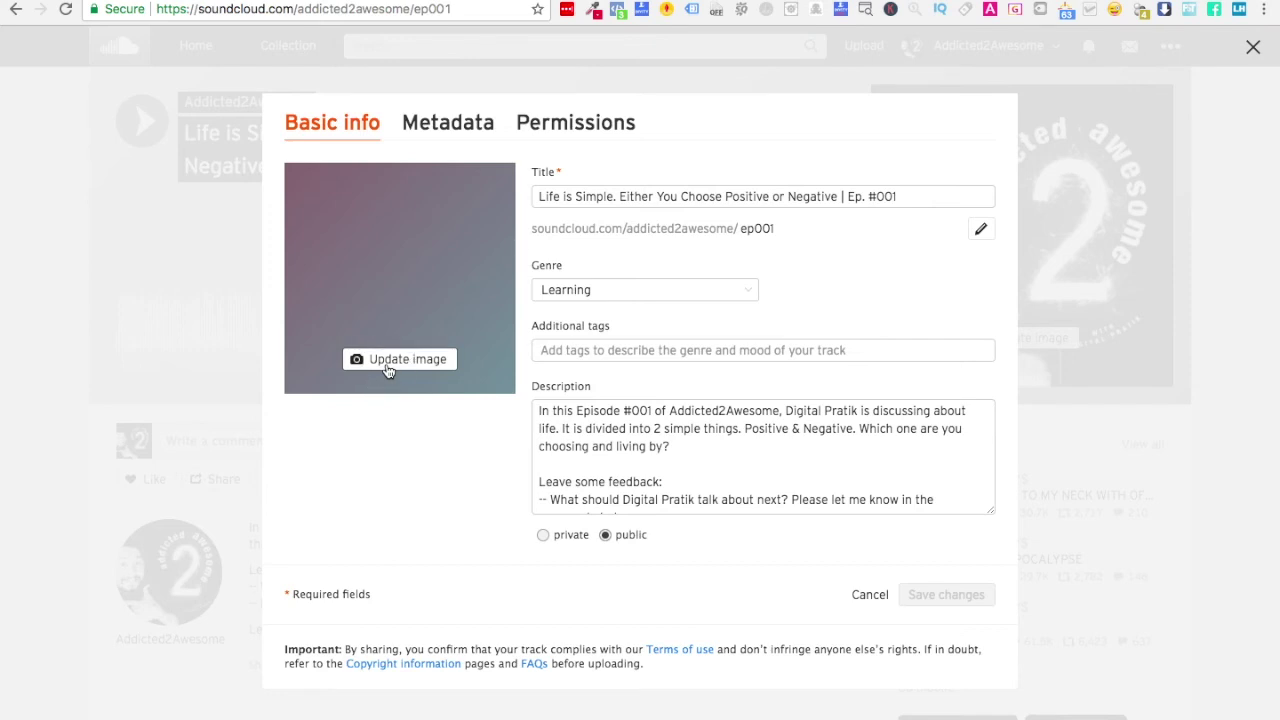
pyautogui.click(388, 364)
pyautogui.click(400, 165)
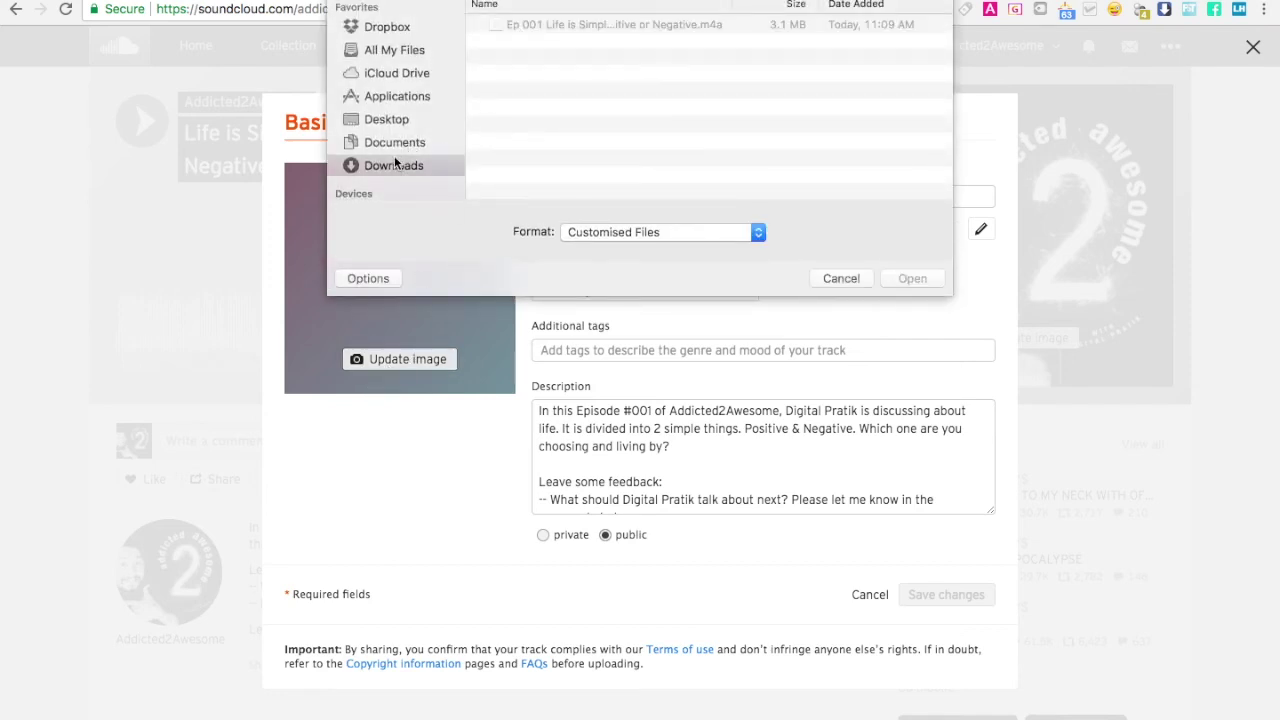
pyautogui.doubleClick(553, 25)
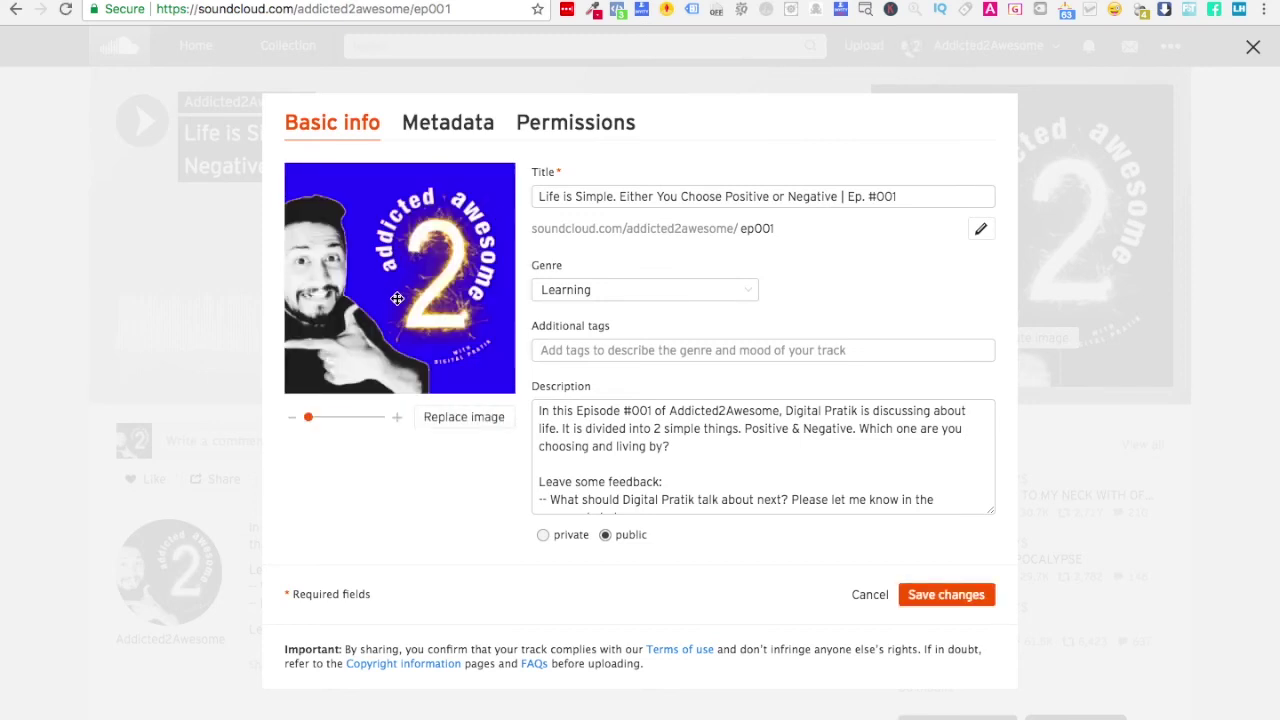
# Replace the track's cover image with the version that has "awesome" below the 2, and save the changes.
pyautogui.click(455, 425)
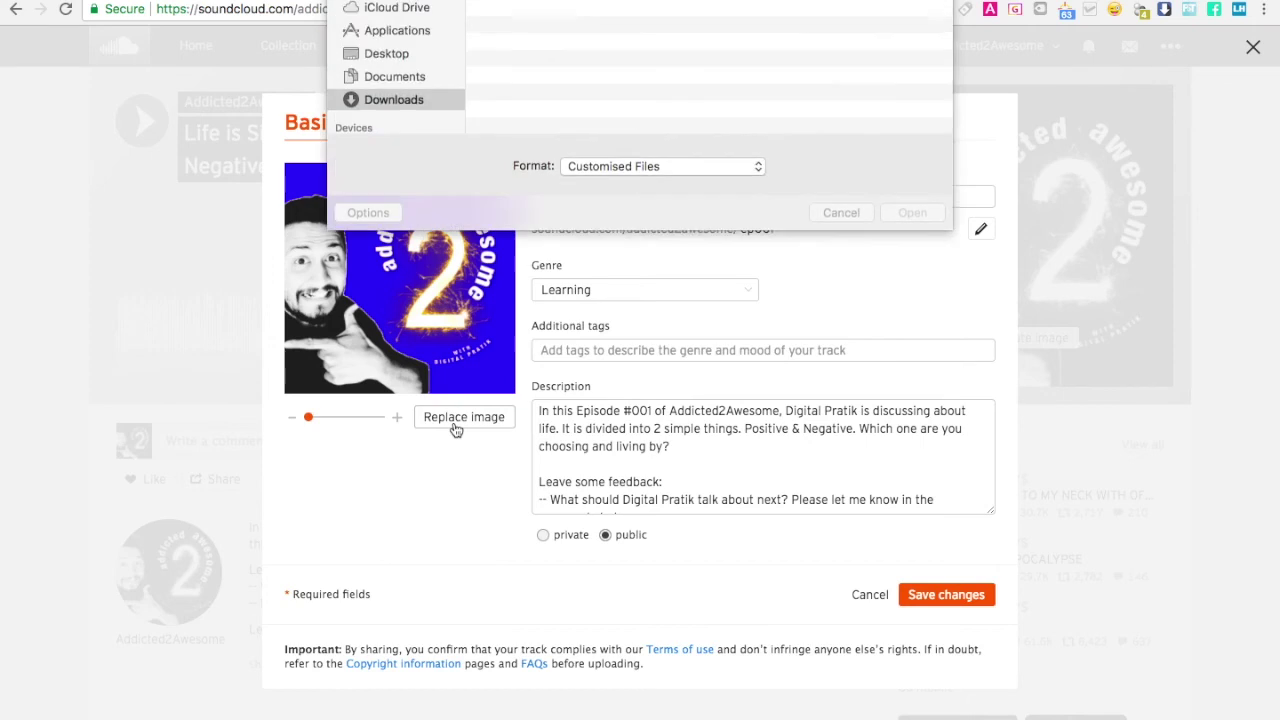
pyautogui.doubleClick(528, 128)
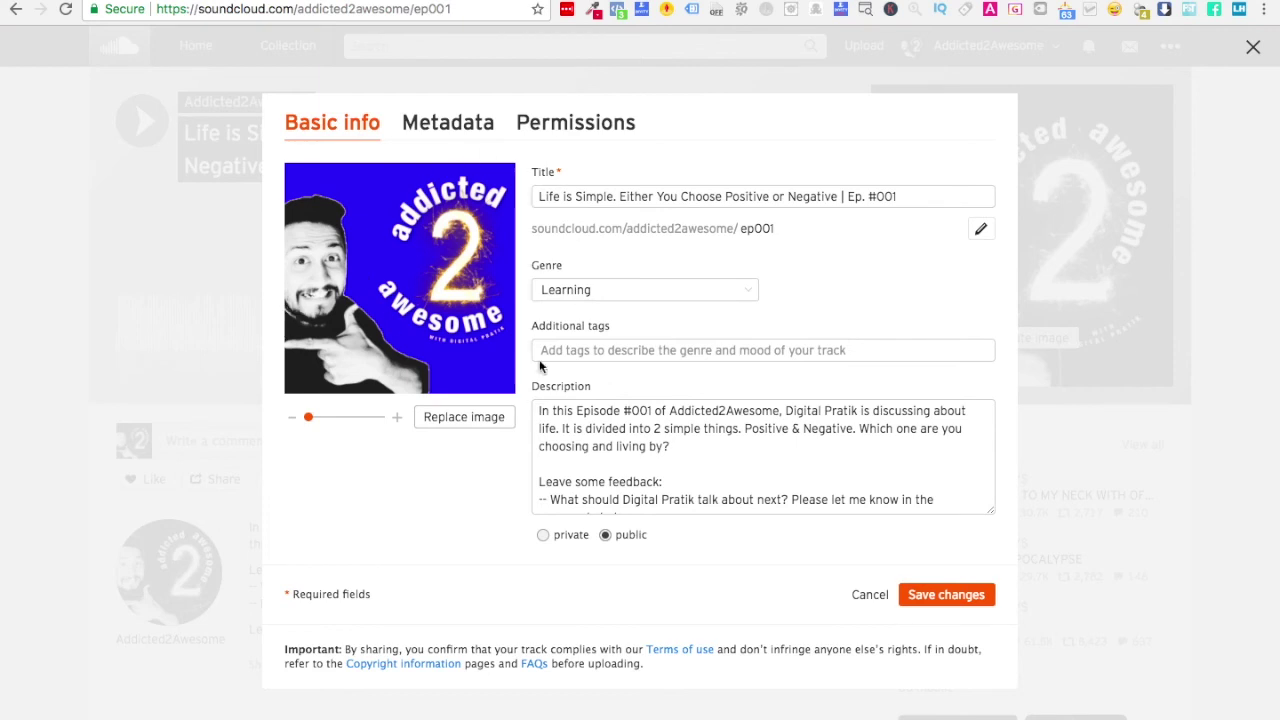
pyautogui.click(953, 596)
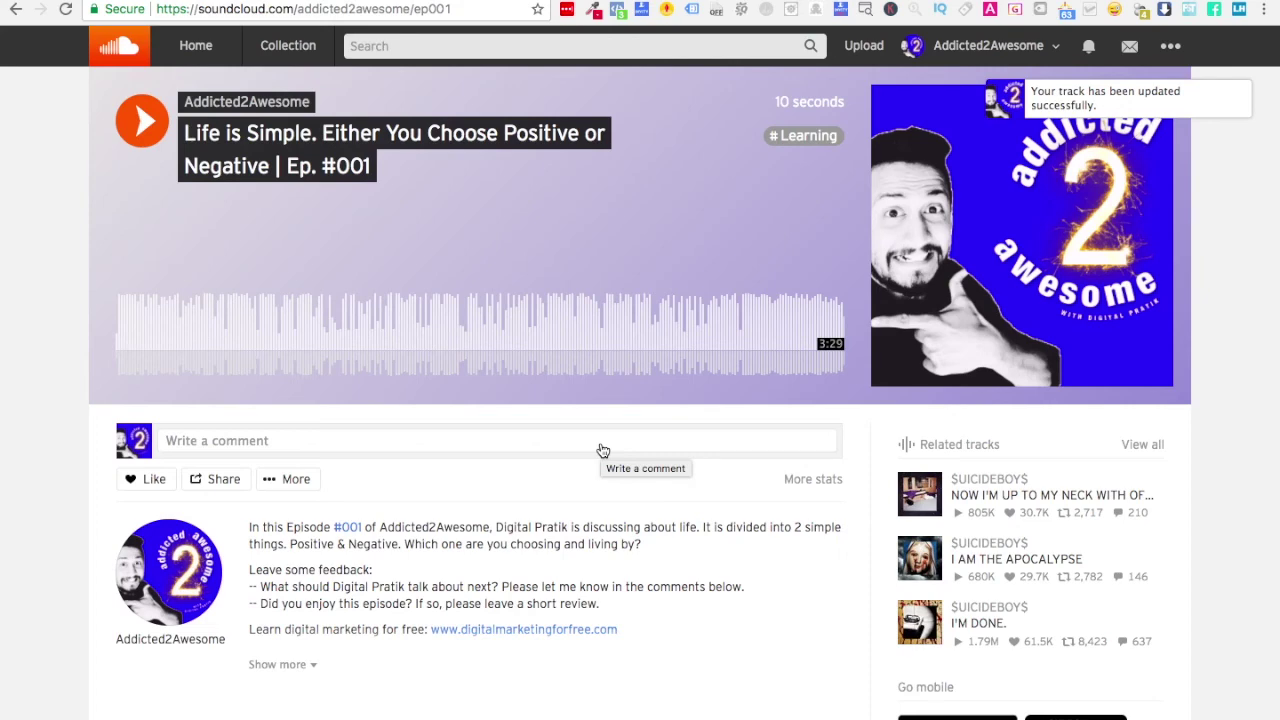
# Look over the published episode page and play the first seconds of the episode to check the audio, raising the volume.
pyautogui.scroll(-5, 603, 451)
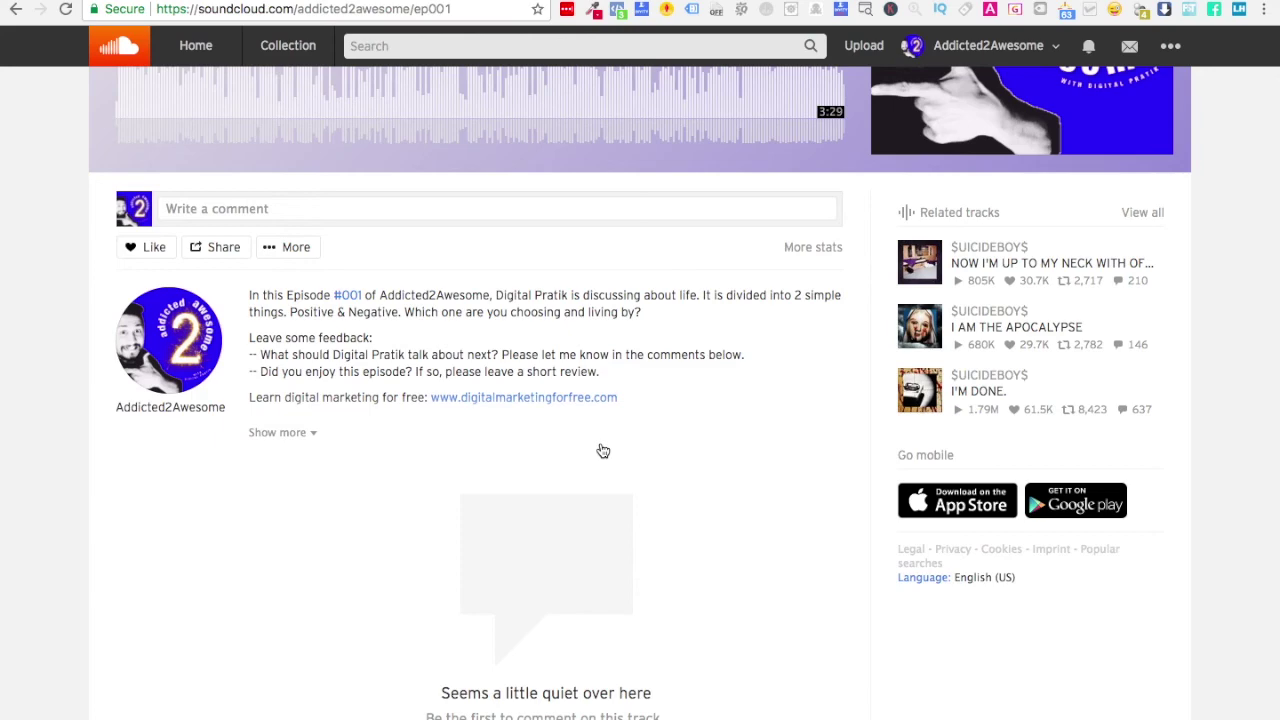
pyautogui.scroll(5, 546, 421)
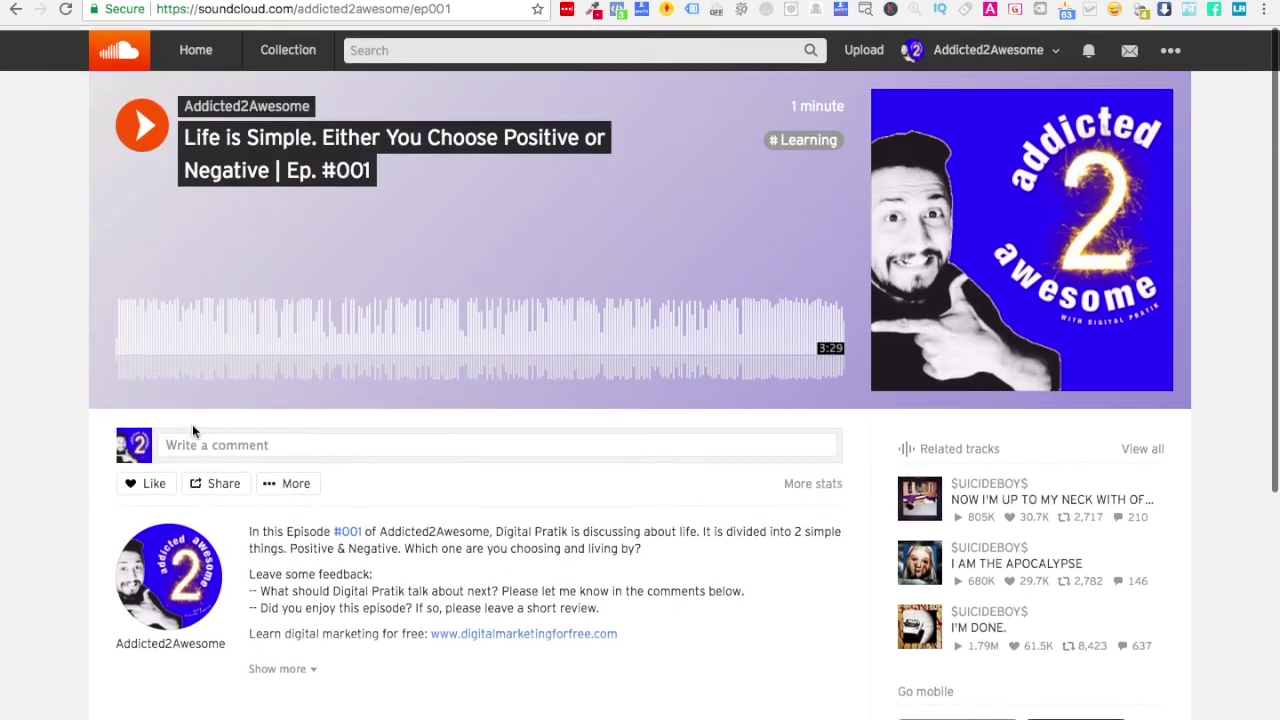
pyautogui.click(139, 146)
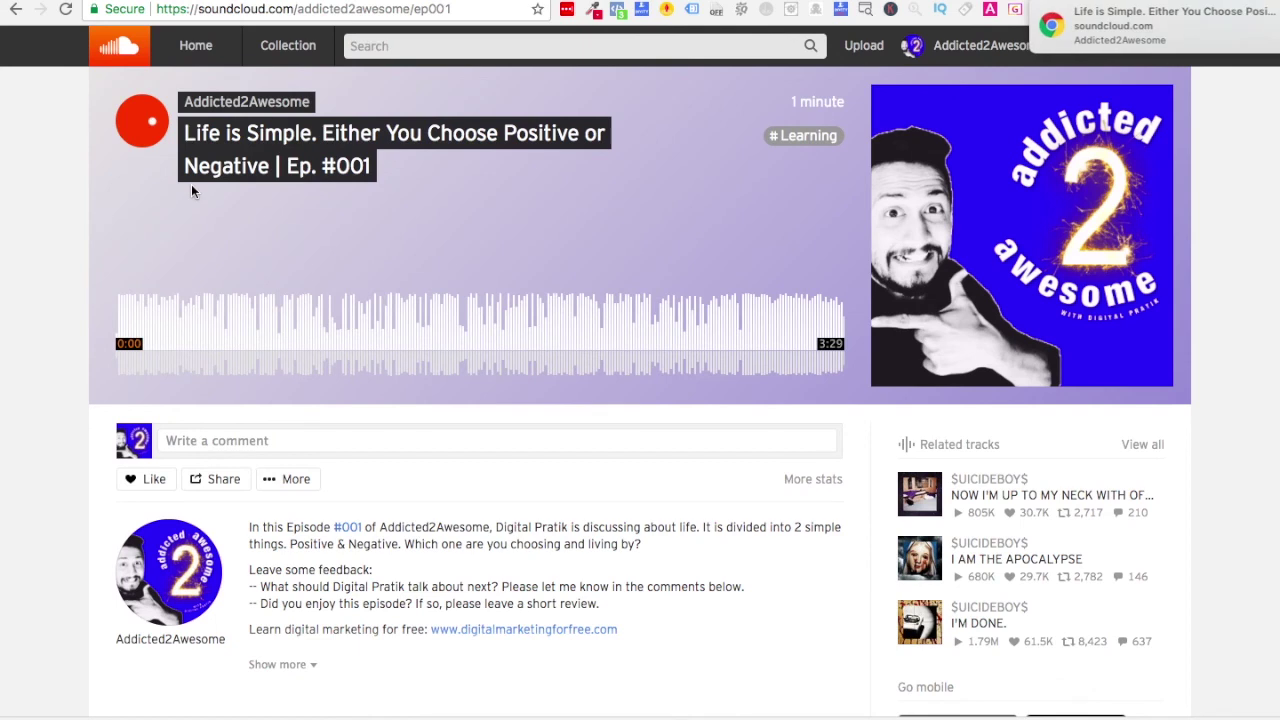
pyautogui.press('XF86AudioRaiseVolume')
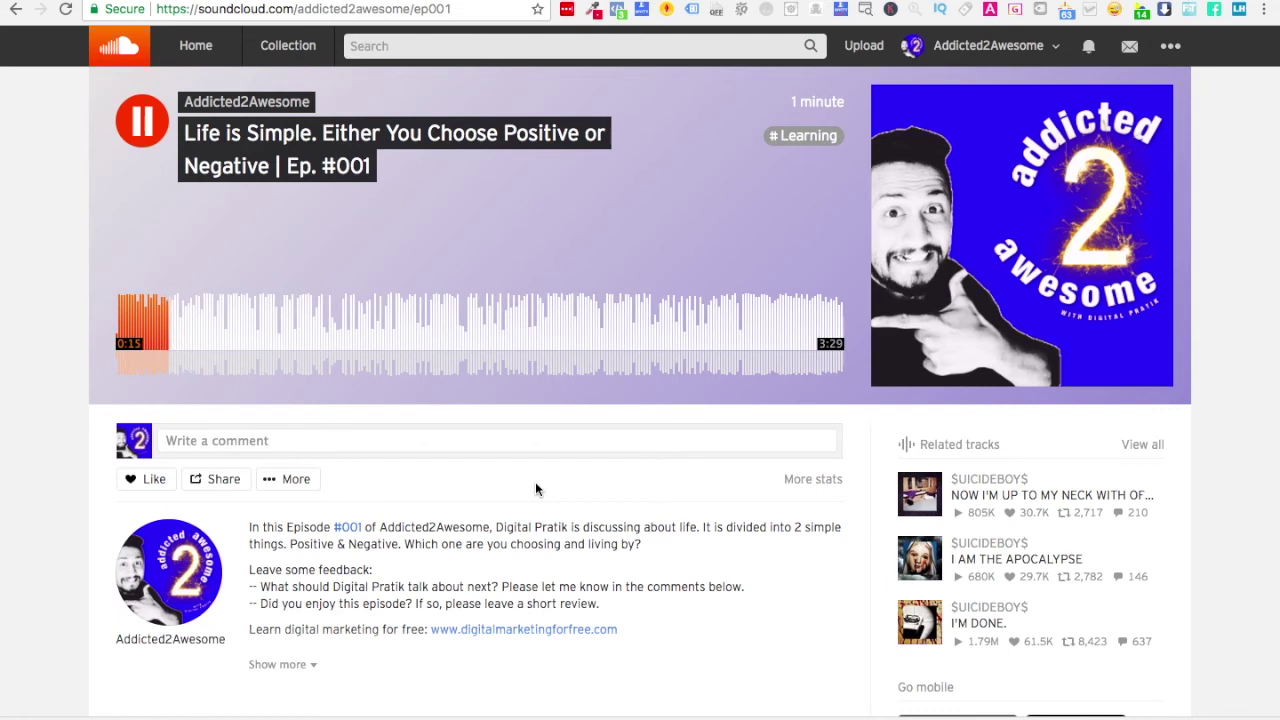
pyautogui.click(145, 134)
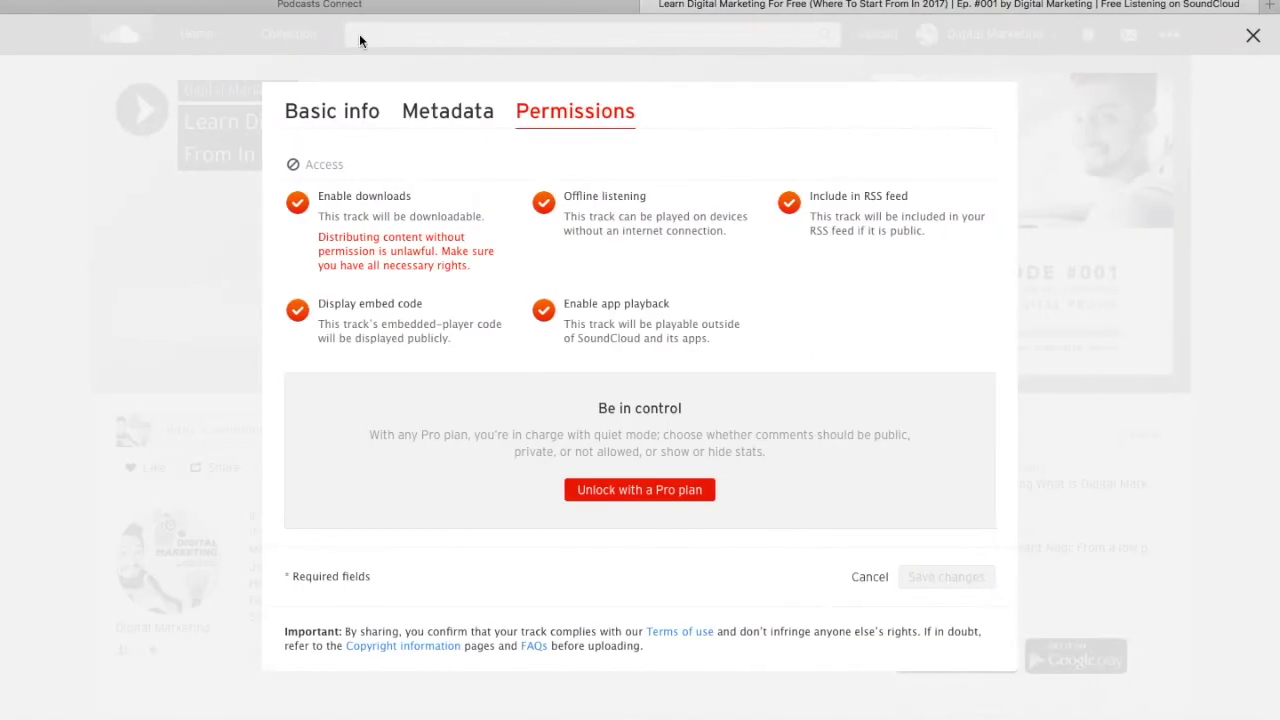
# Switch to iTunes Podcasts Connect in the other browser and start adding a new podcast feed.
pyautogui.click(320, 5)
pyautogui.press('super+l')
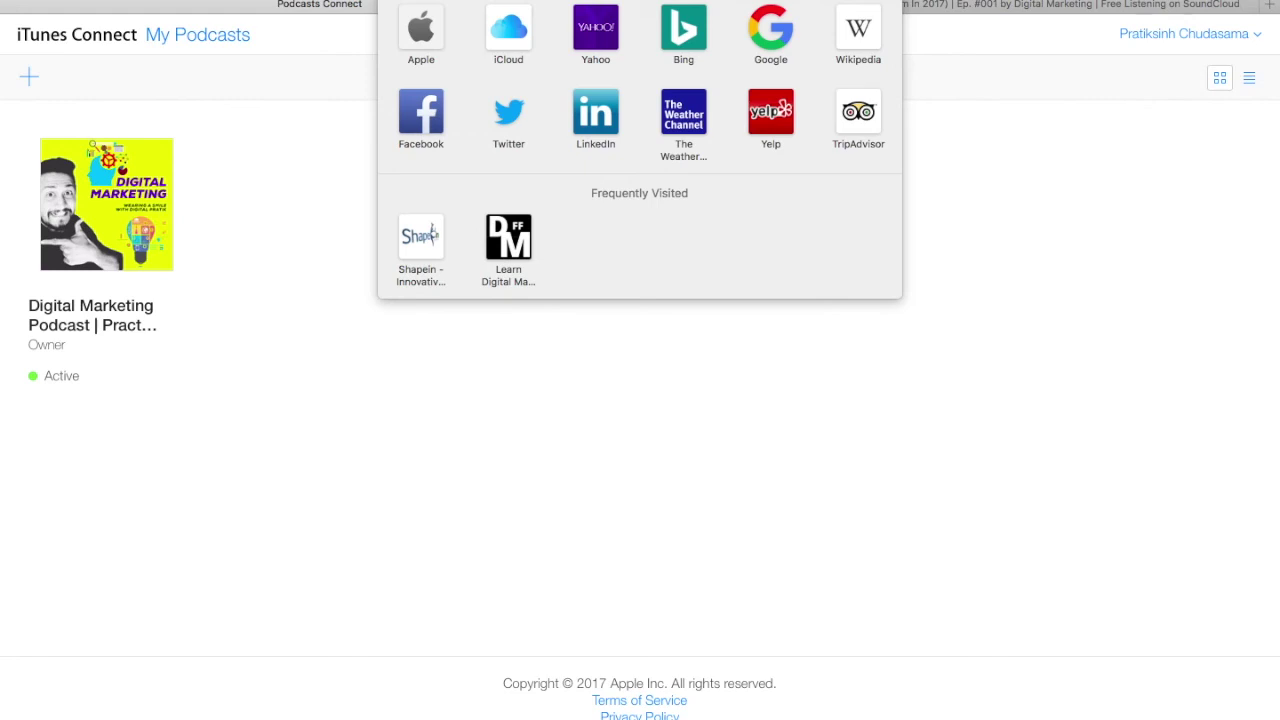
pyautogui.click(505, 399)
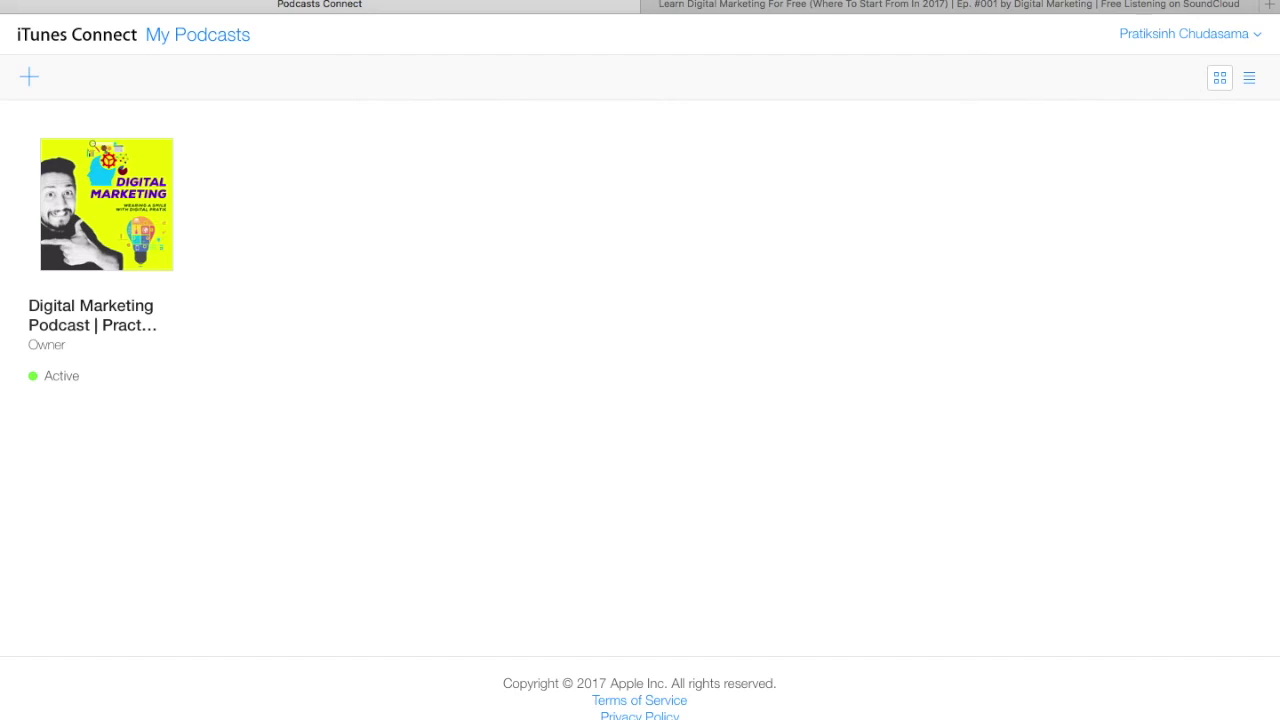
pyautogui.click(35, 83)
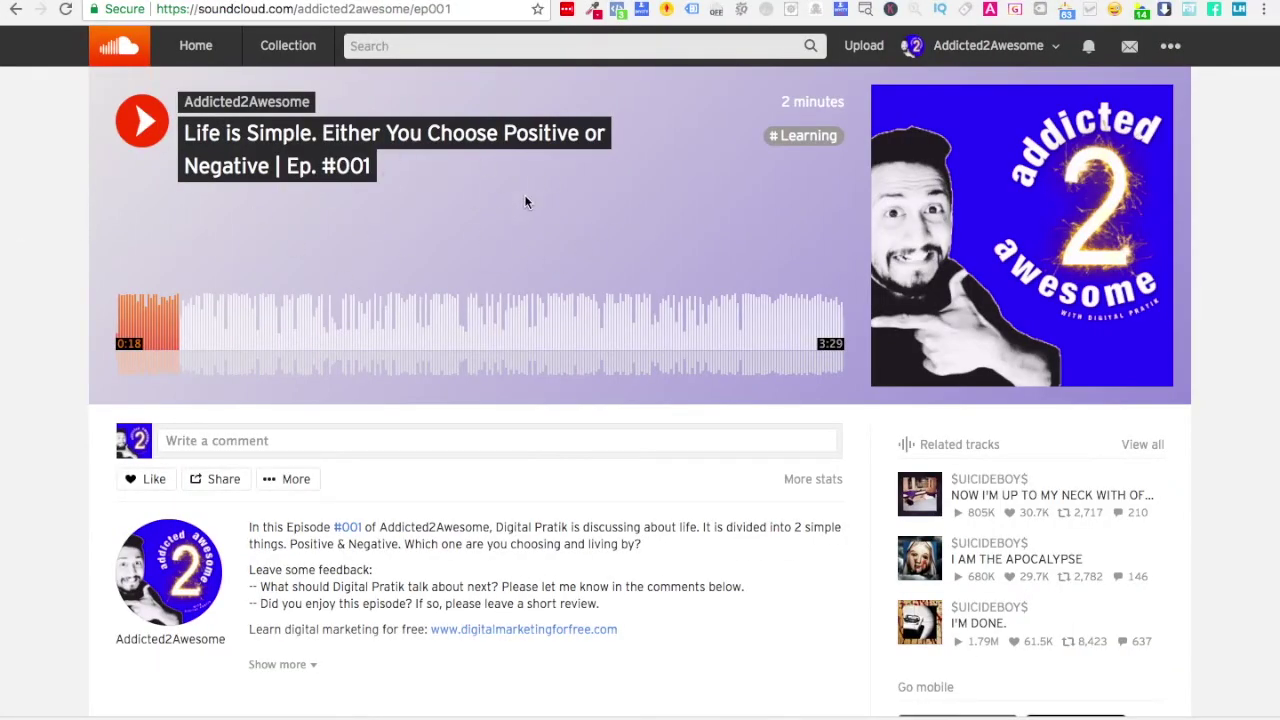
# Copy the Addicted2Awesome RSS feed URL from the content settings of the SoundCloud account.
pyautogui.click(1170, 46)
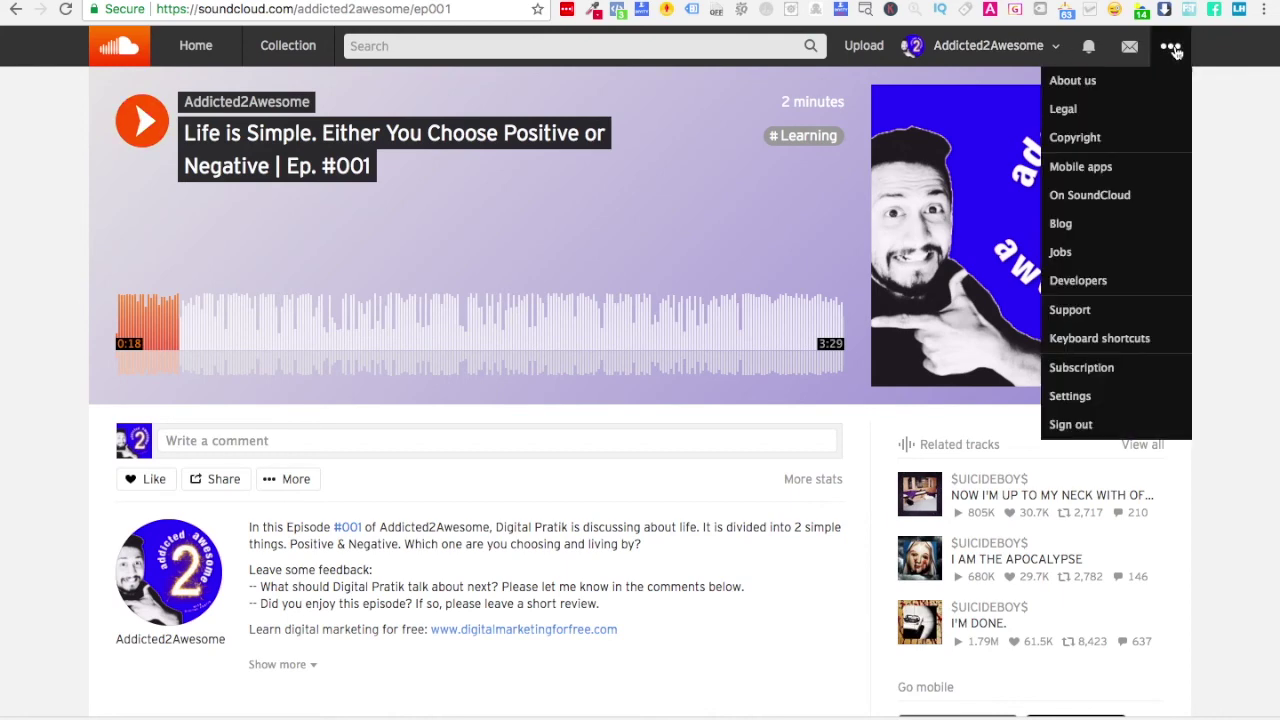
pyautogui.click(1069, 396)
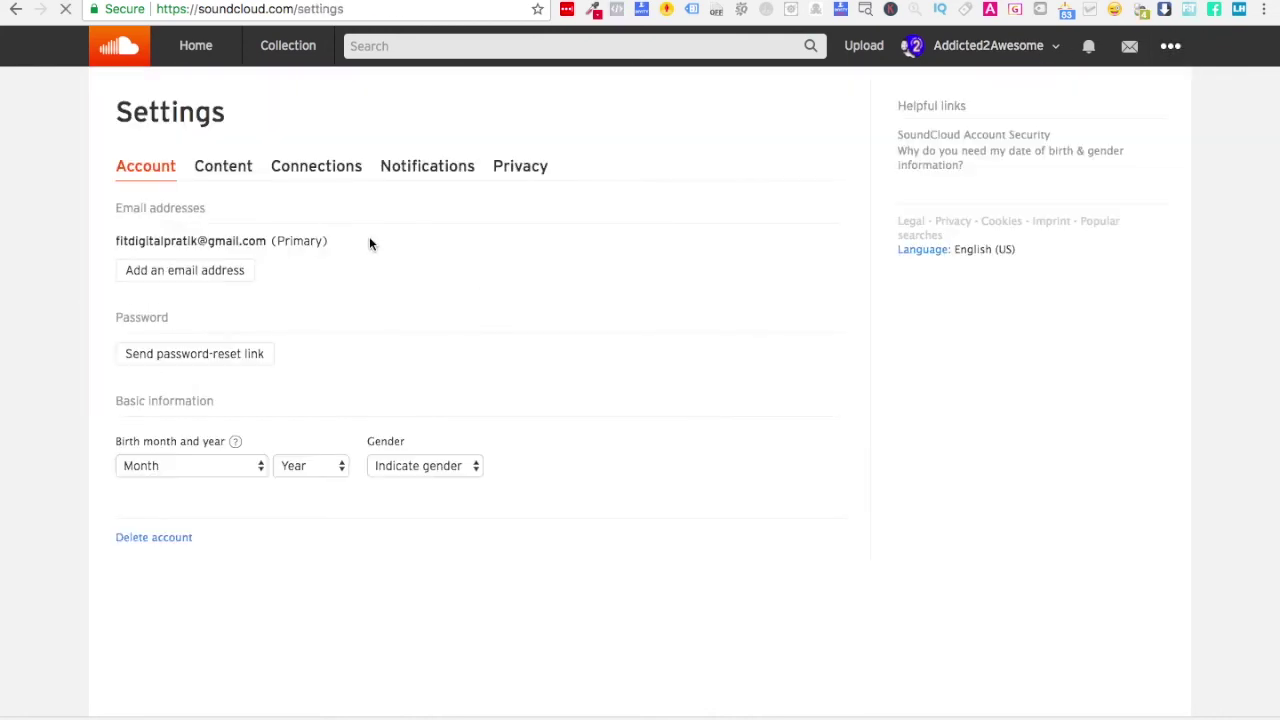
pyautogui.click(222, 168)
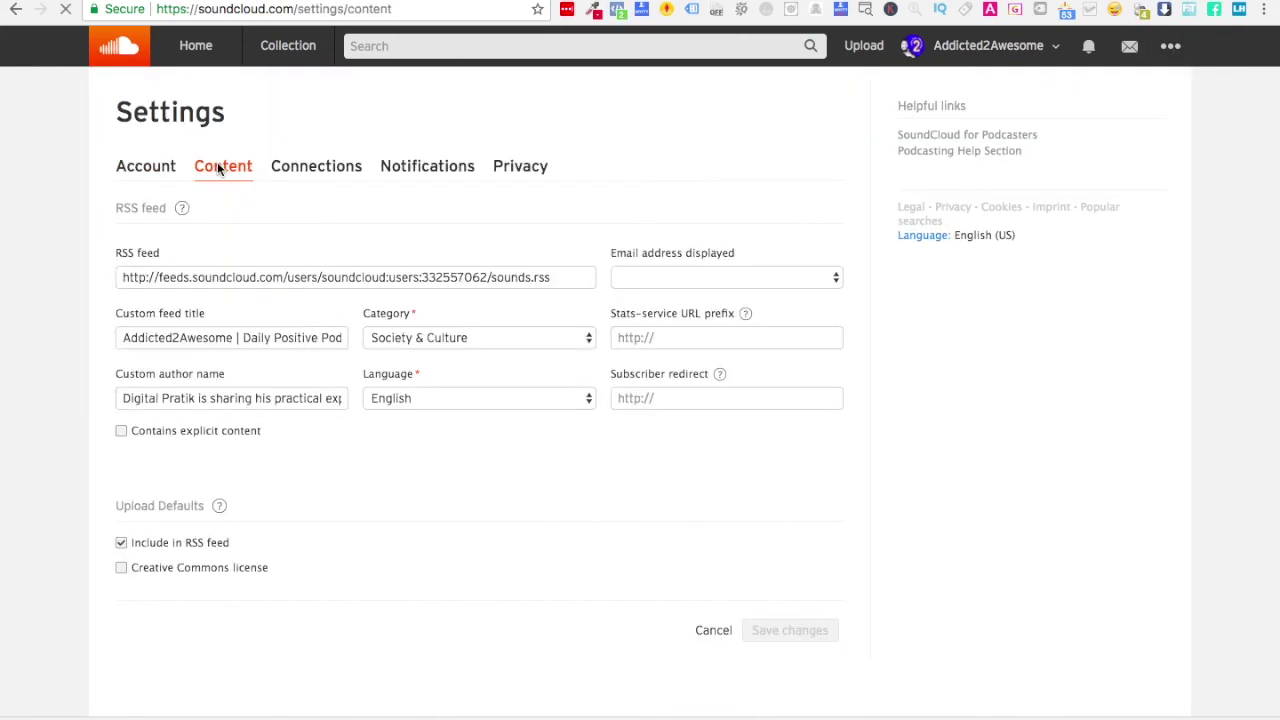
pyautogui.click(237, 274)
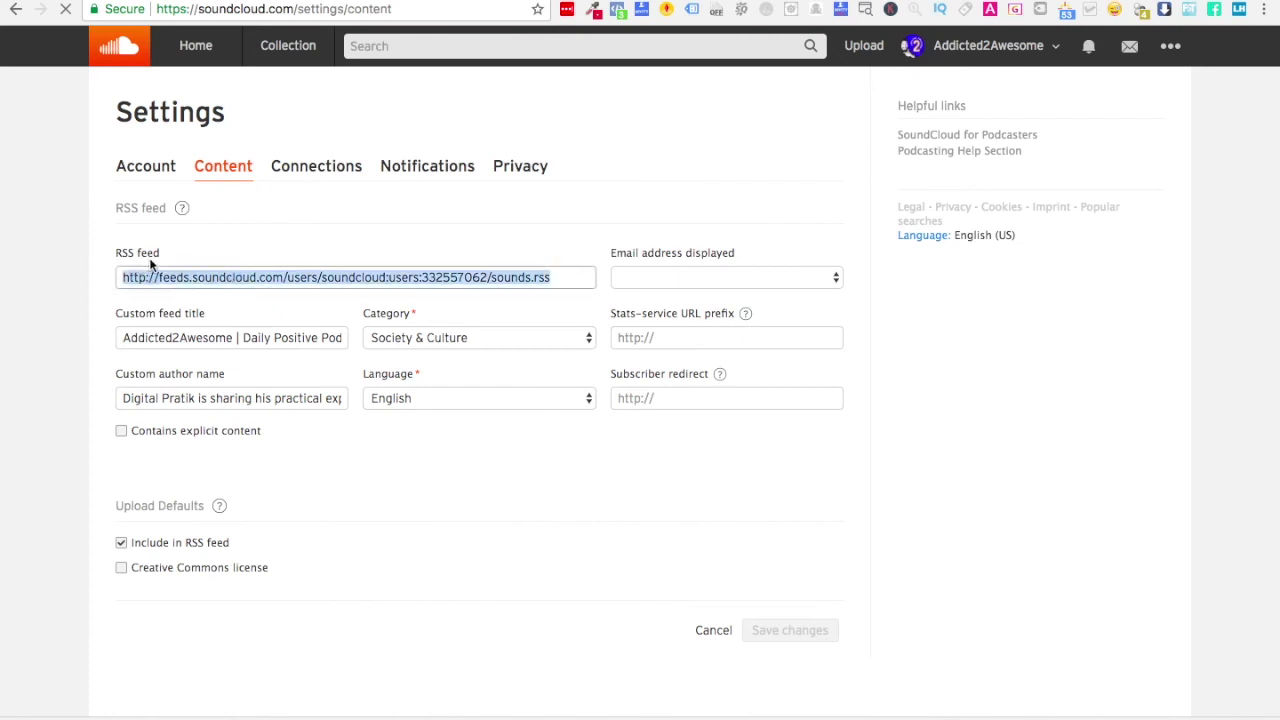
pyautogui.rightClick(224, 279)
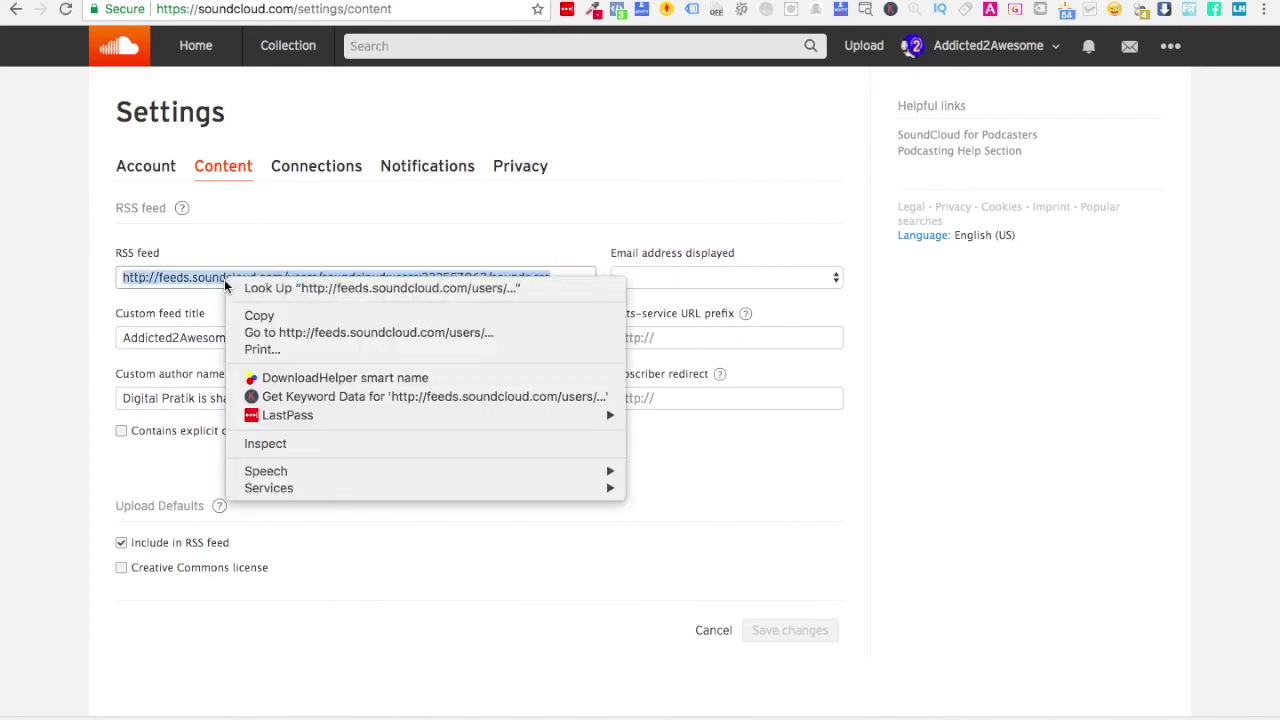
pyautogui.click(250, 314)
# Switch to Podcasts Connect, paste the copied SoundCloud feed address as the RSS feed URL and validate it.
pyautogui.press('super+Tab')
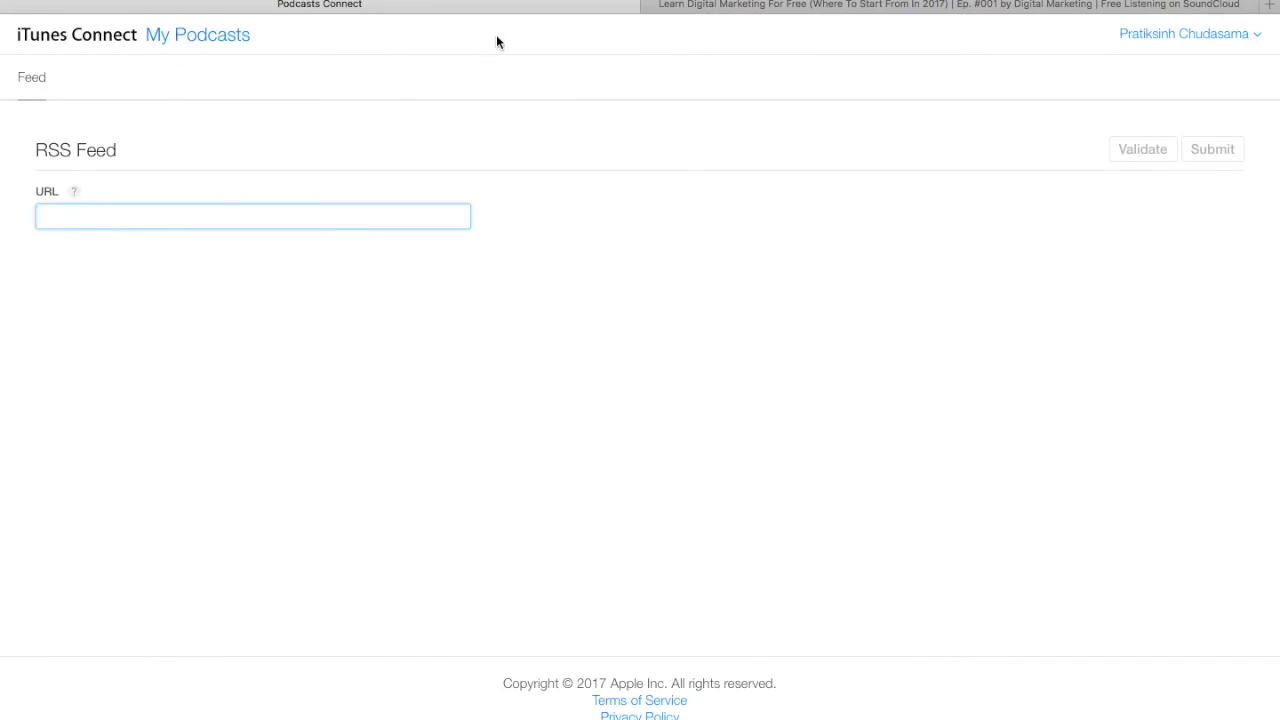
pyautogui.press('super+v')
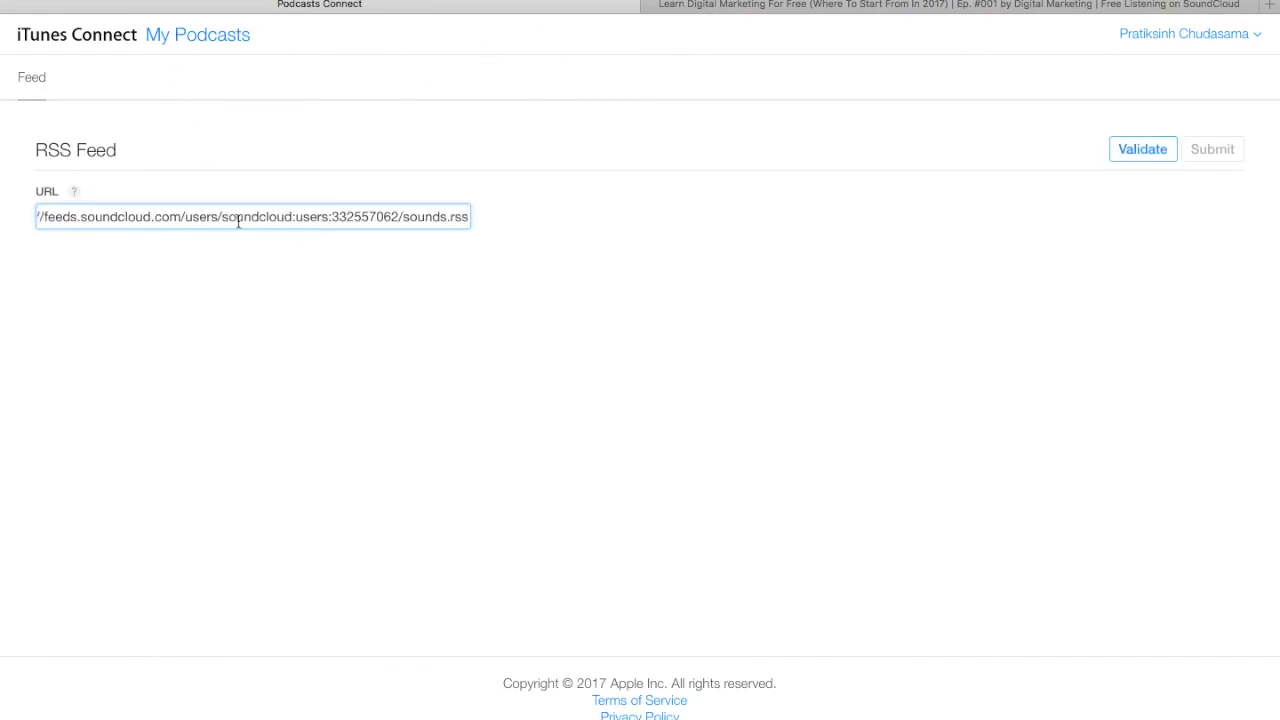
pyautogui.click(725, 289)
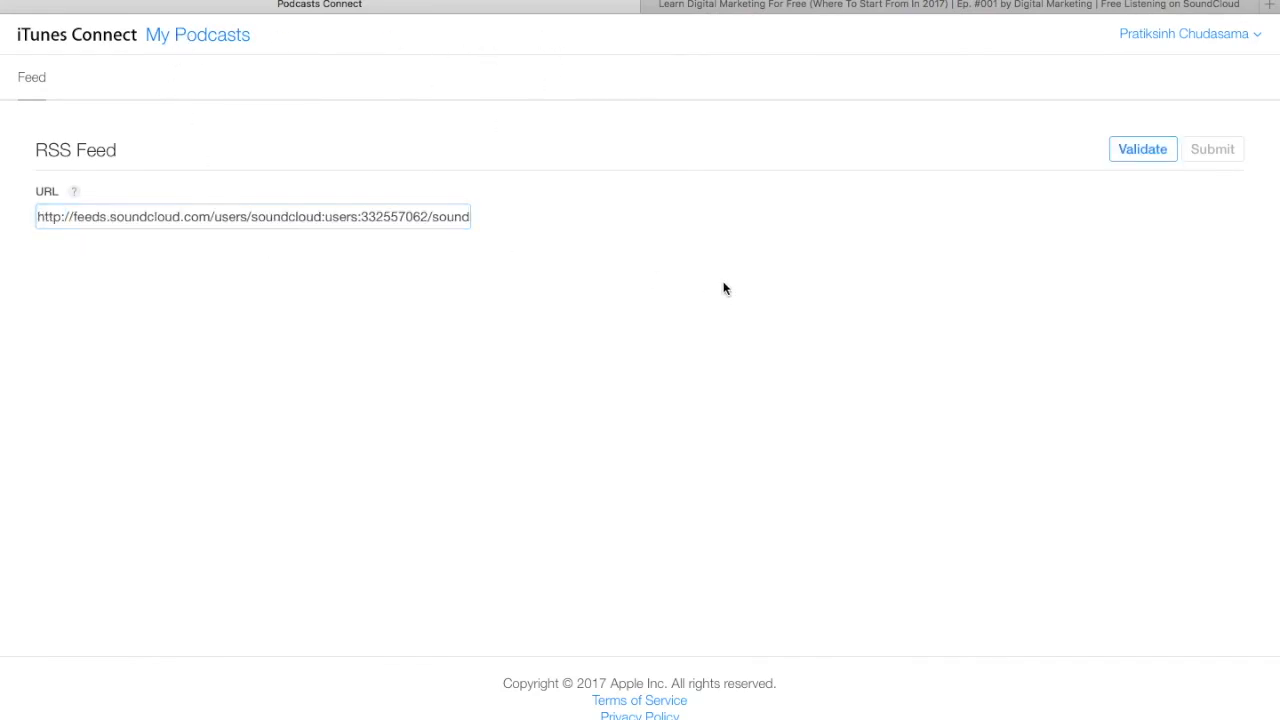
pyautogui.click(1143, 150)
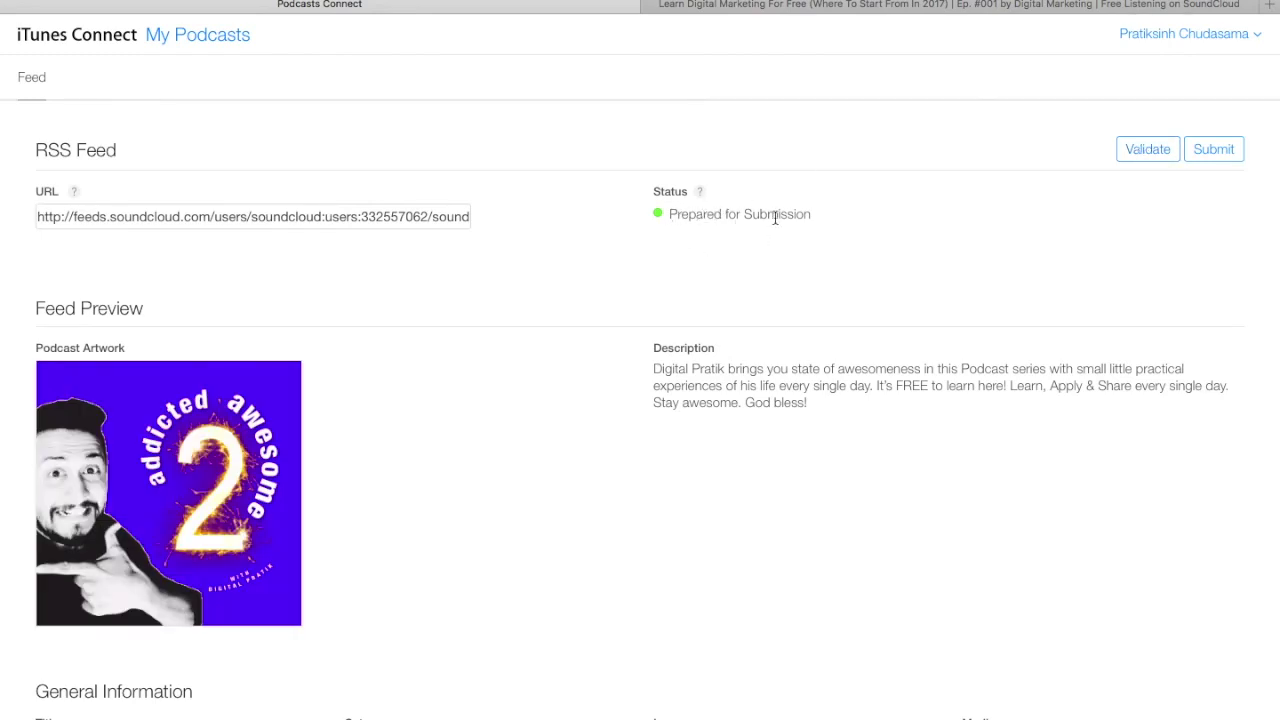
# Review the feed preview, general information and episode list, and submit the podcast to iTunes.
pyautogui.scroll(-2, 750, 385)
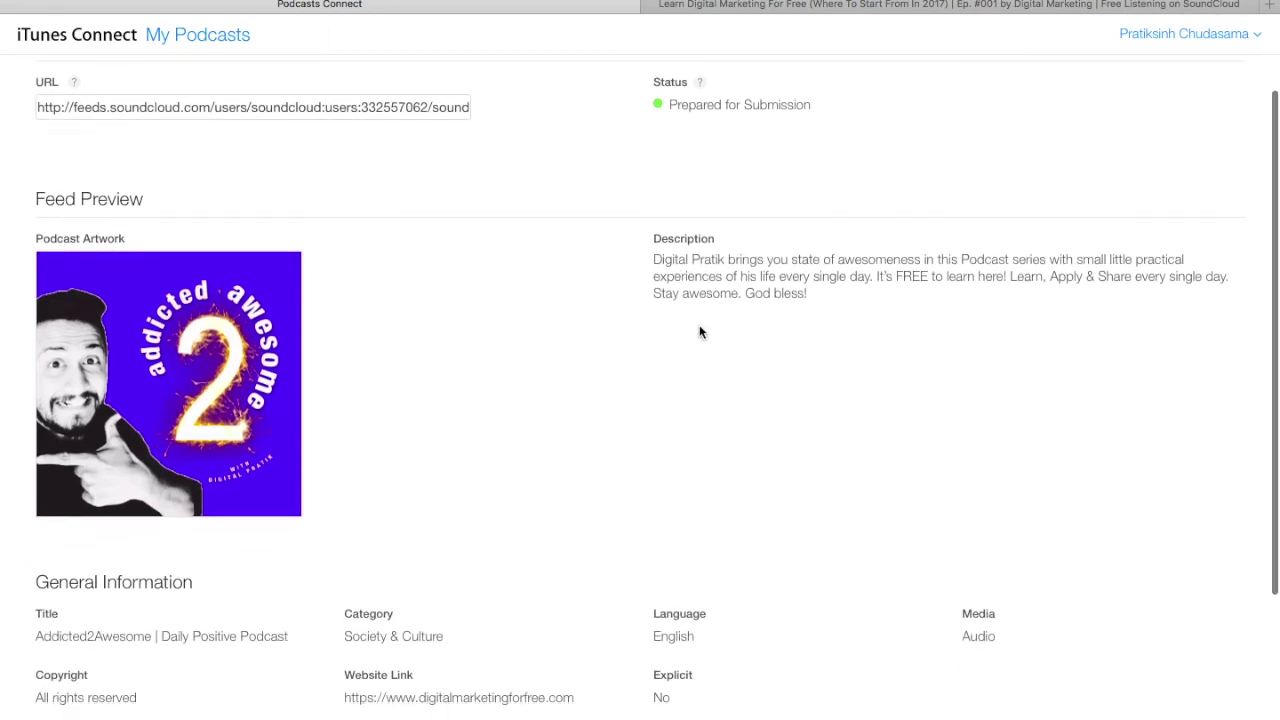
pyautogui.scroll(-4, 746, 282)
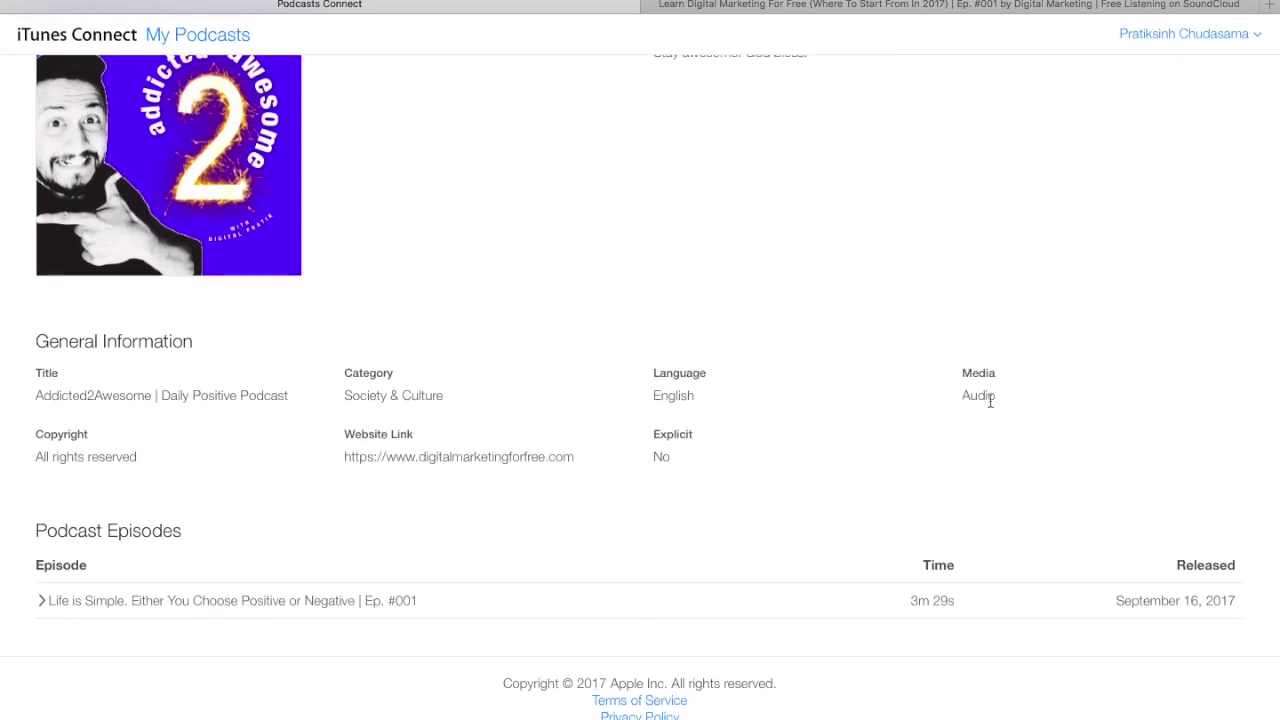
pyautogui.scroll(5, 757, 466)
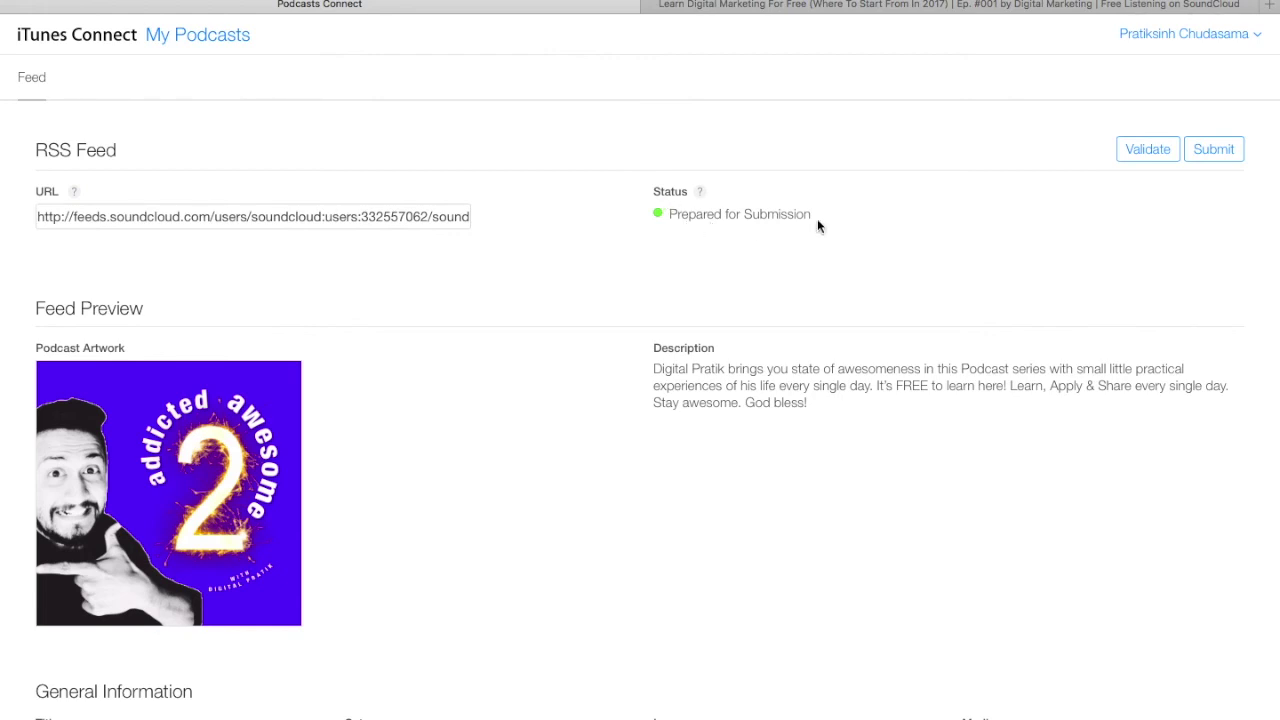
pyautogui.click(1214, 150)
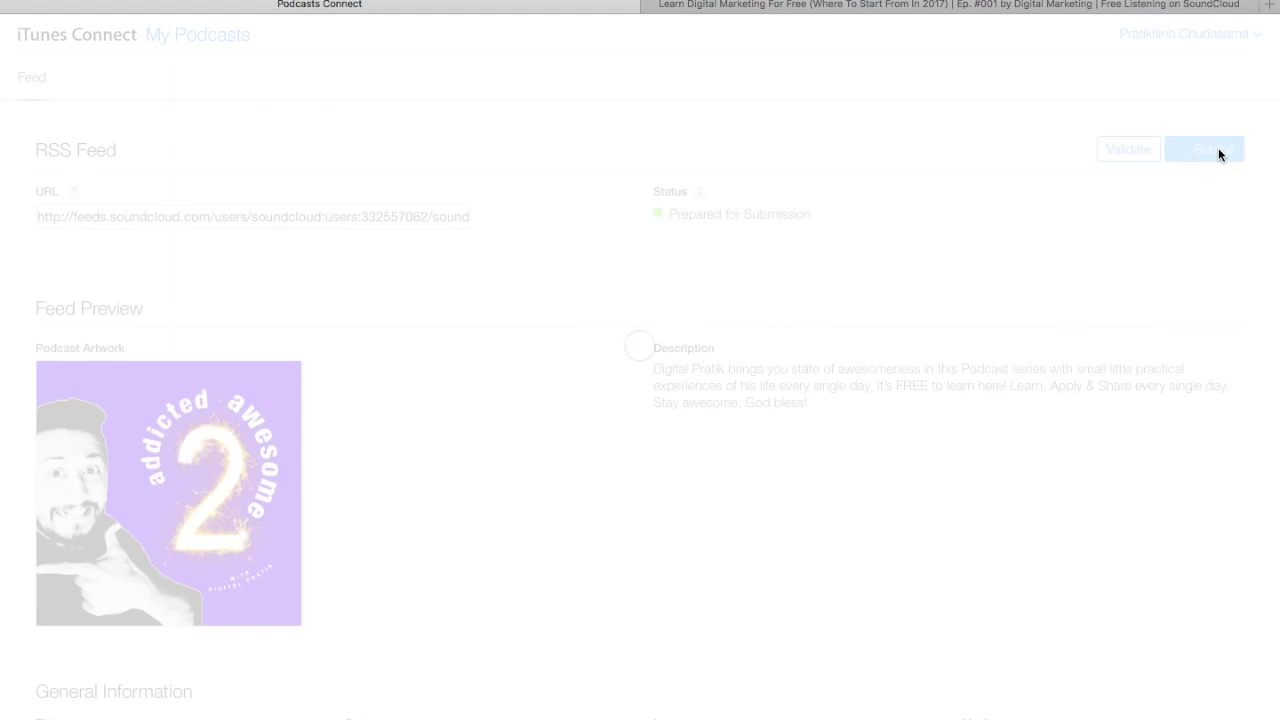